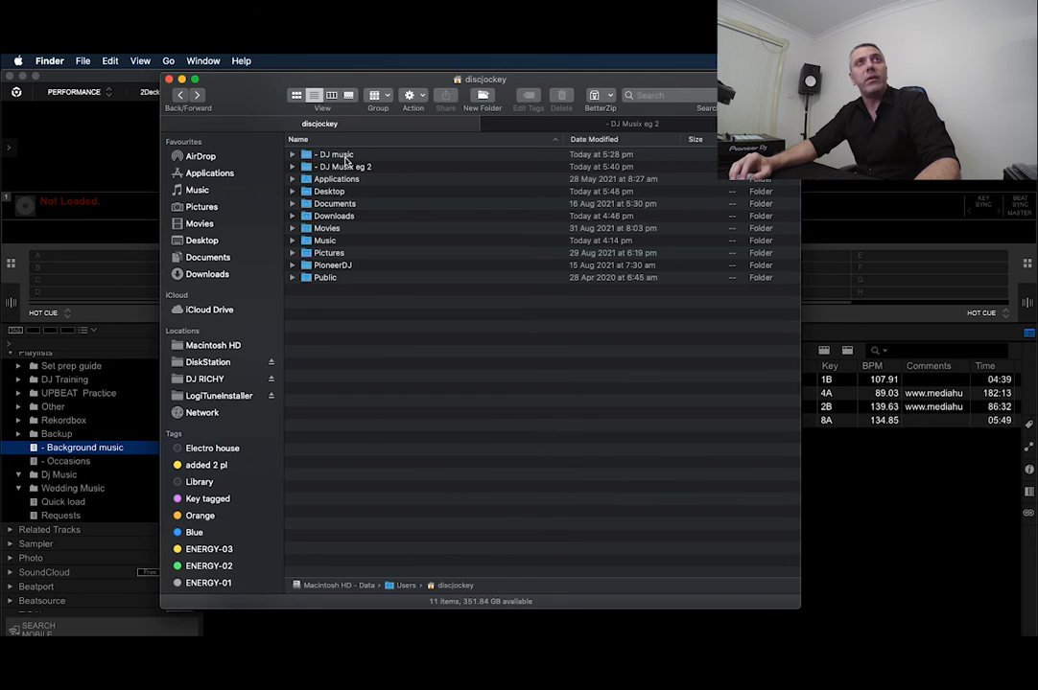
- Open the "- DJ music" folder and compare its subfolders with those of "- DJ Musix eg 2", returning to "- DJ music"
double_click(346, 157)
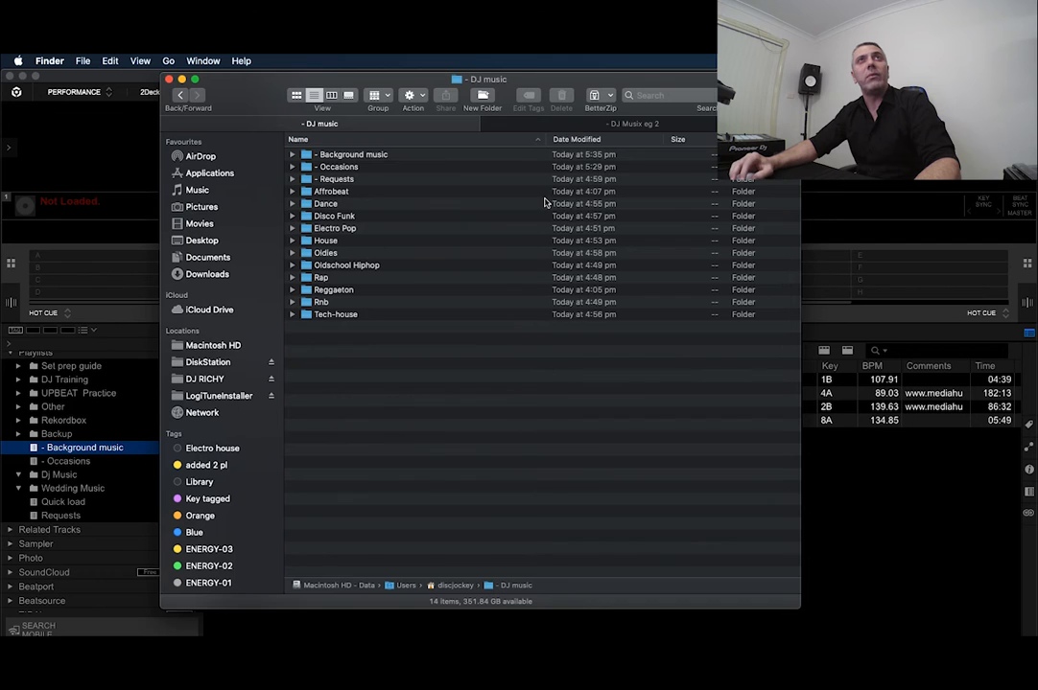
left_click(615, 125)
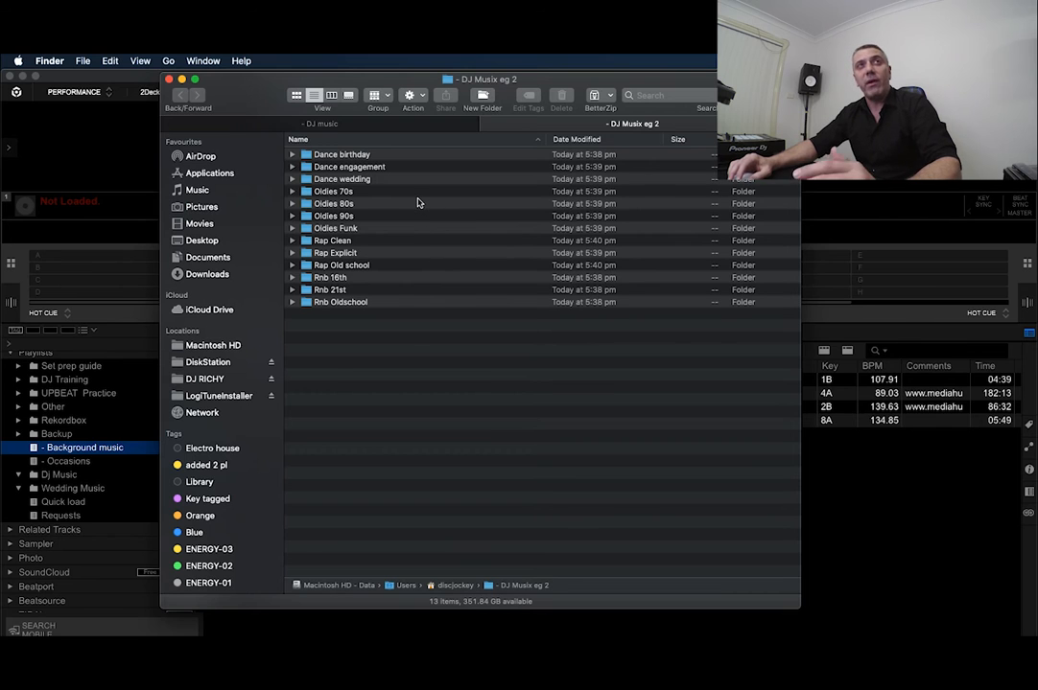
left_click(408, 126)
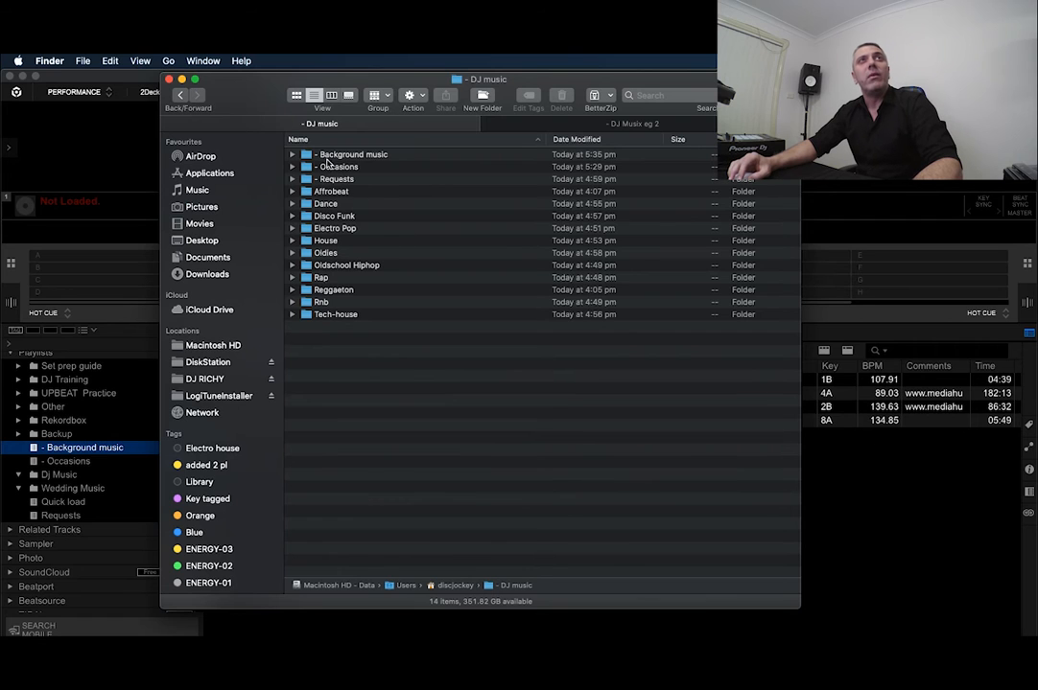
- Highlight the "- Background music", "- Occasions" and "- Requests" folders in turn within "- DJ music"
left_click(385, 156)
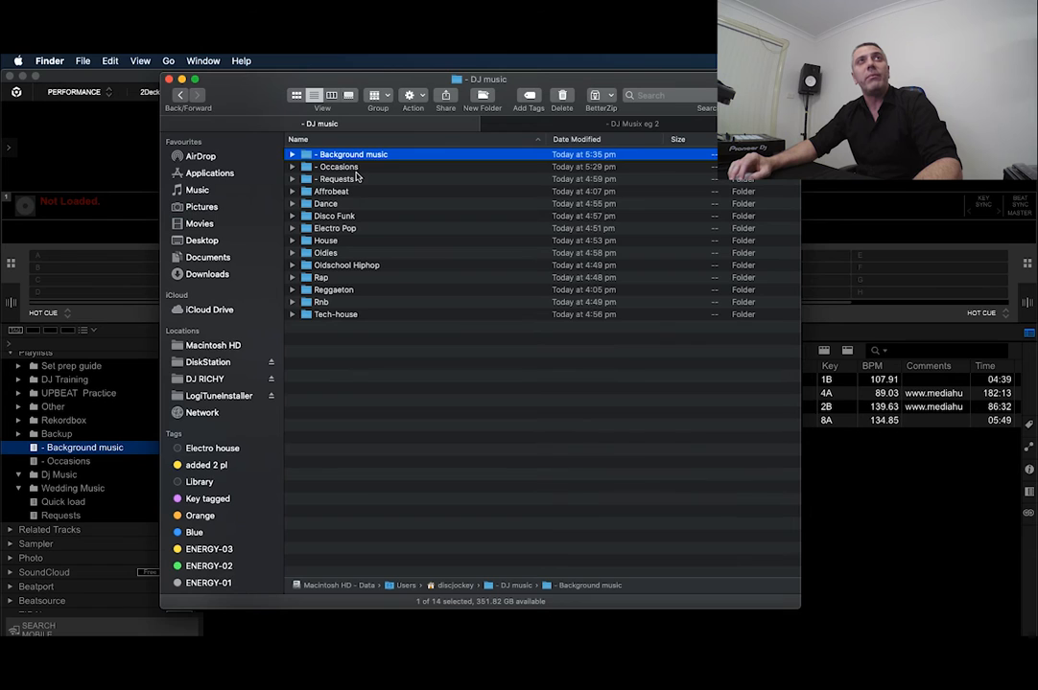
left_click(372, 168)
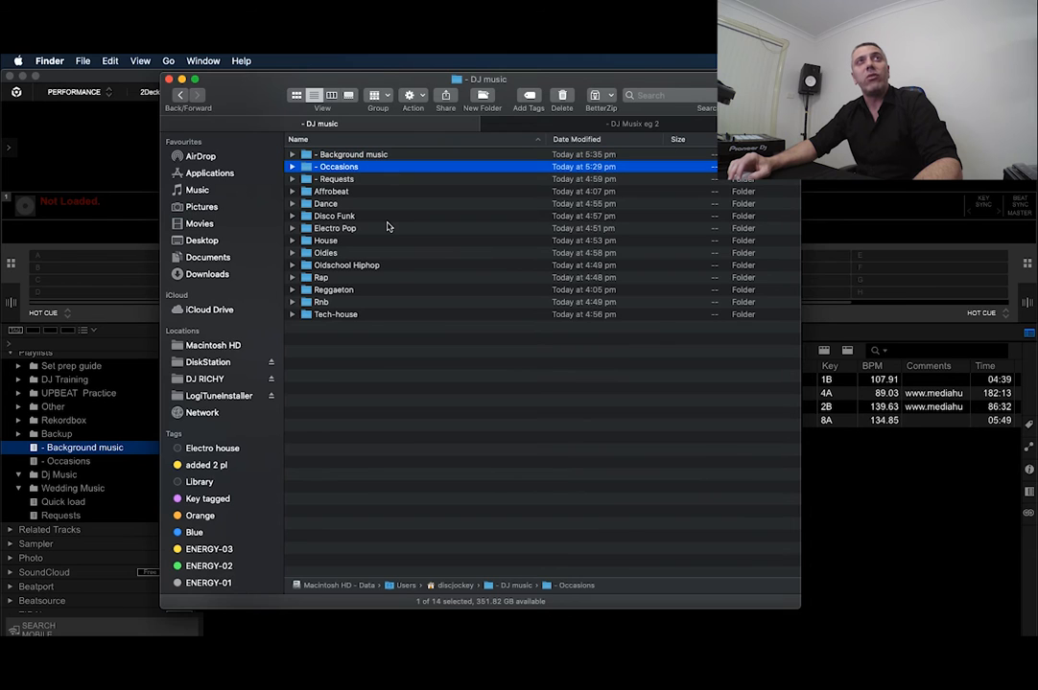
left_click(360, 180)
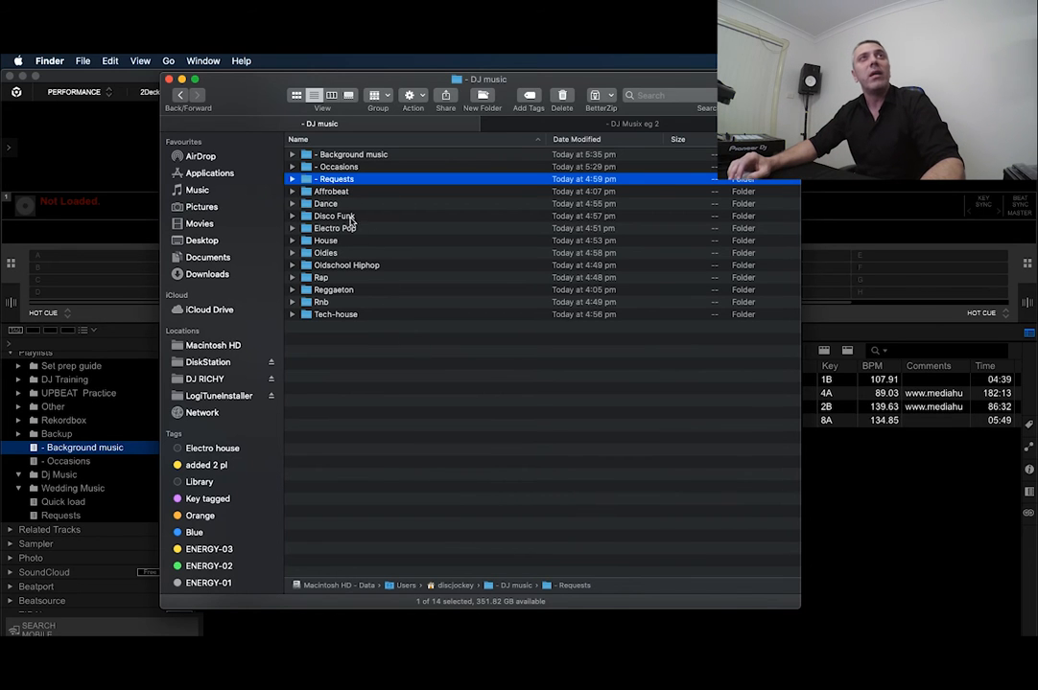
- View the songs inside the Rnb and House genre folders, returning to "- DJ music" after each
left_click(321, 302)
double_click(321, 302)
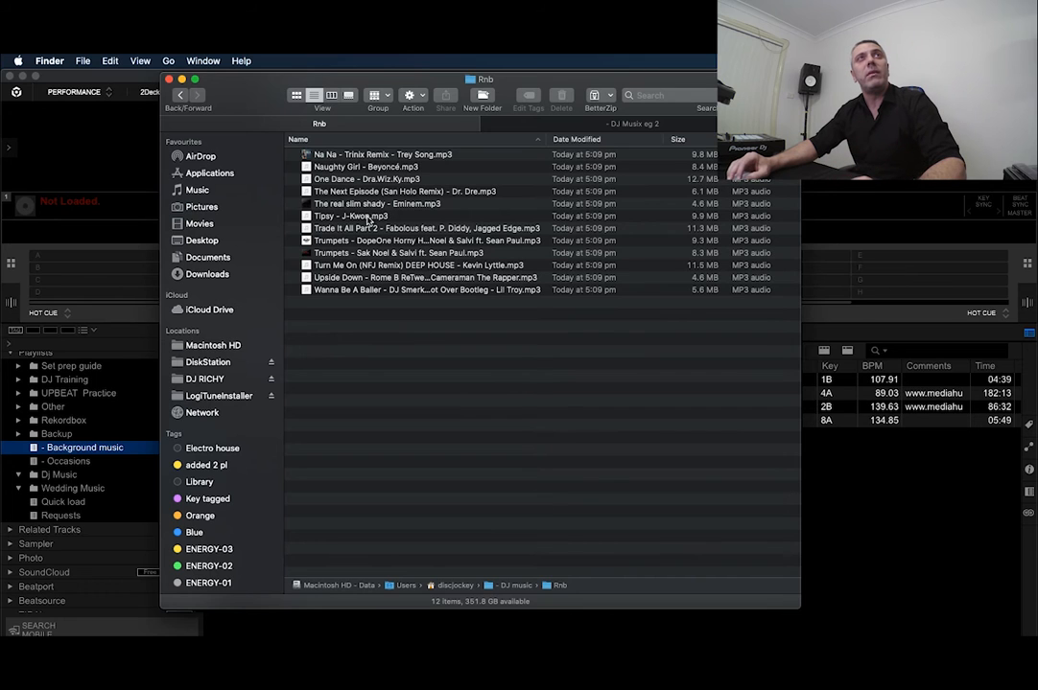
left_click(183, 97)
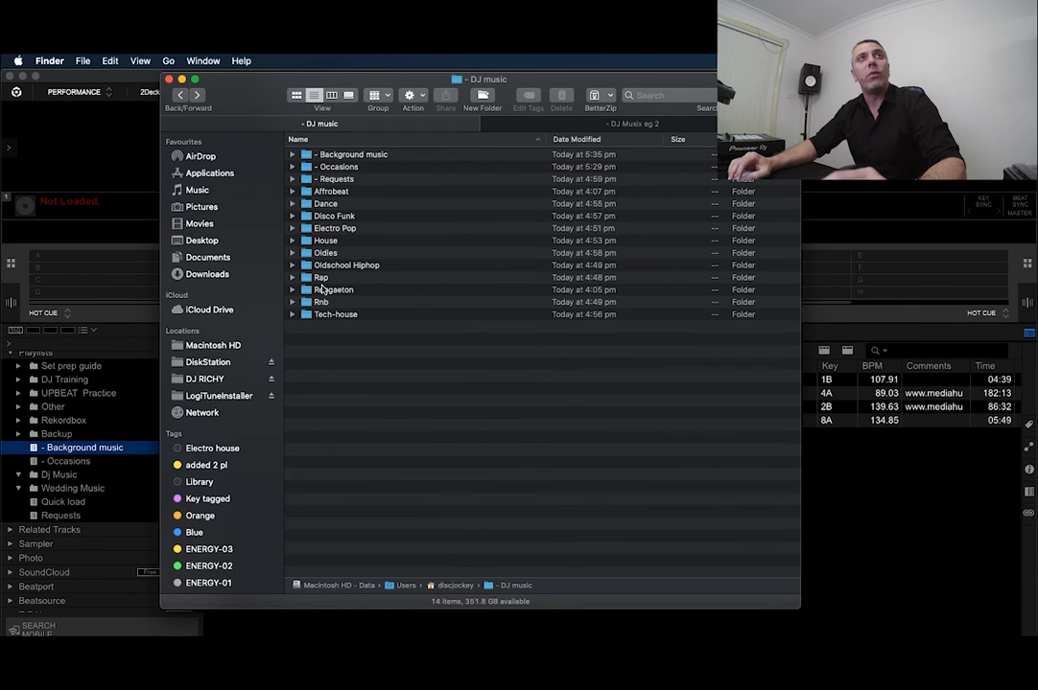
double_click(326, 241)
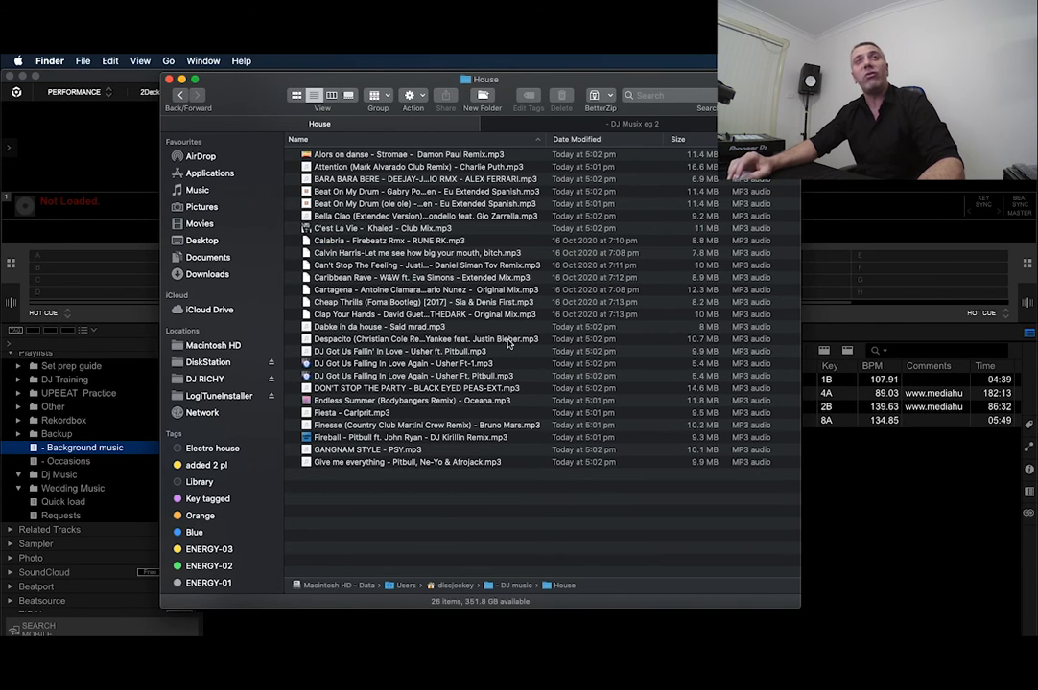
left_click(180, 96)
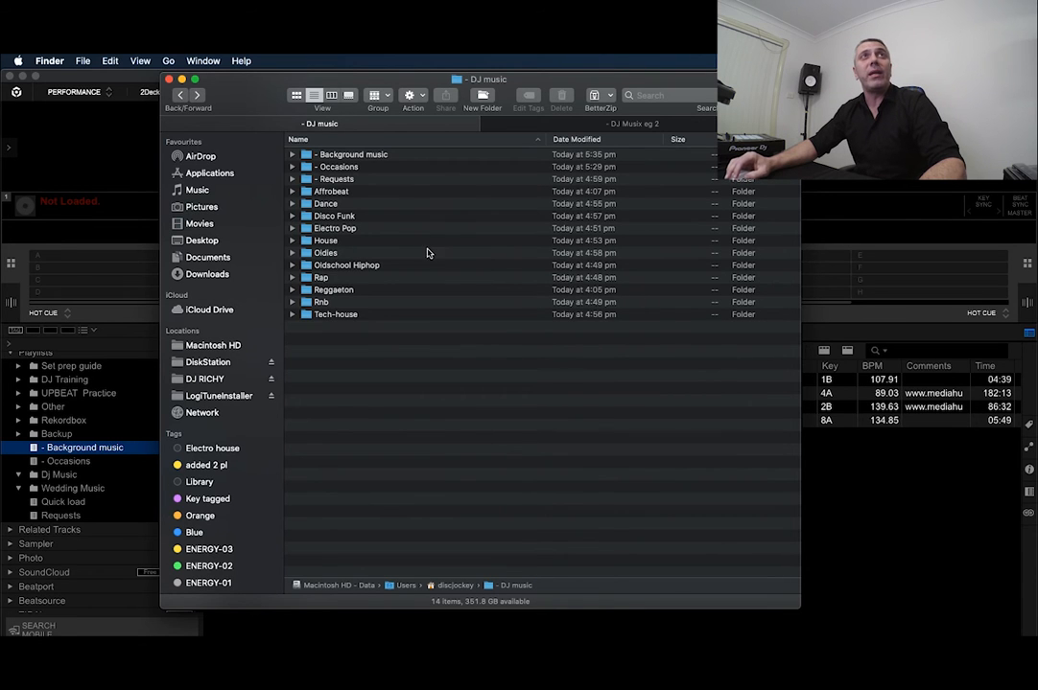
- Switch to the "- DJ Musix eg 2" folder and go through its Dance occasion folders and Oldies decade folders
left_click(637, 126)
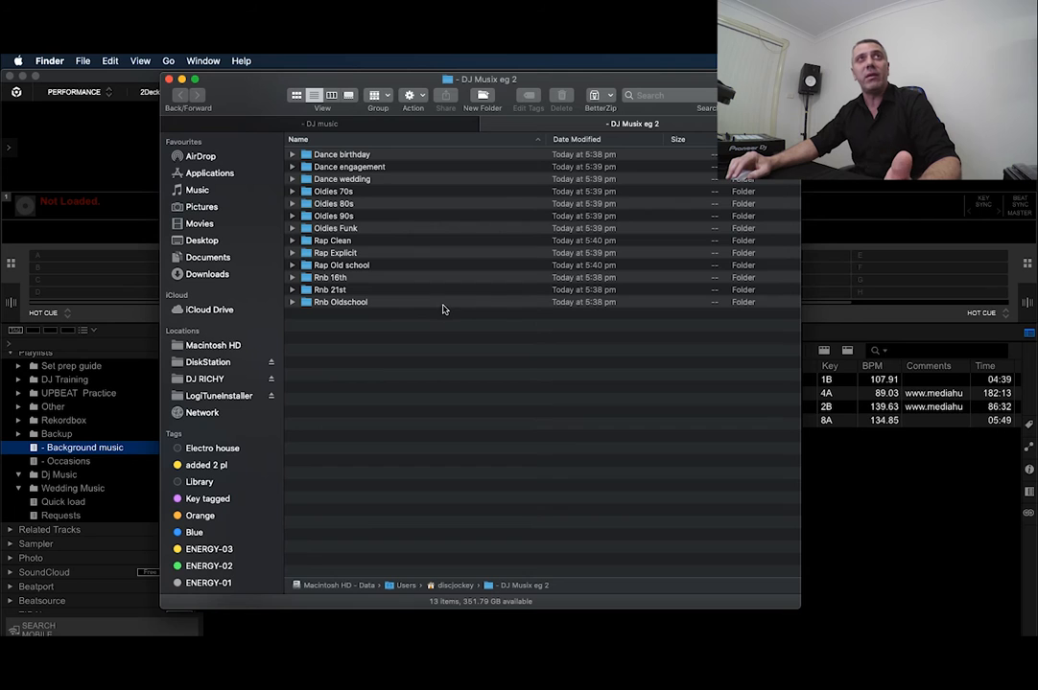
left_click(351, 158)
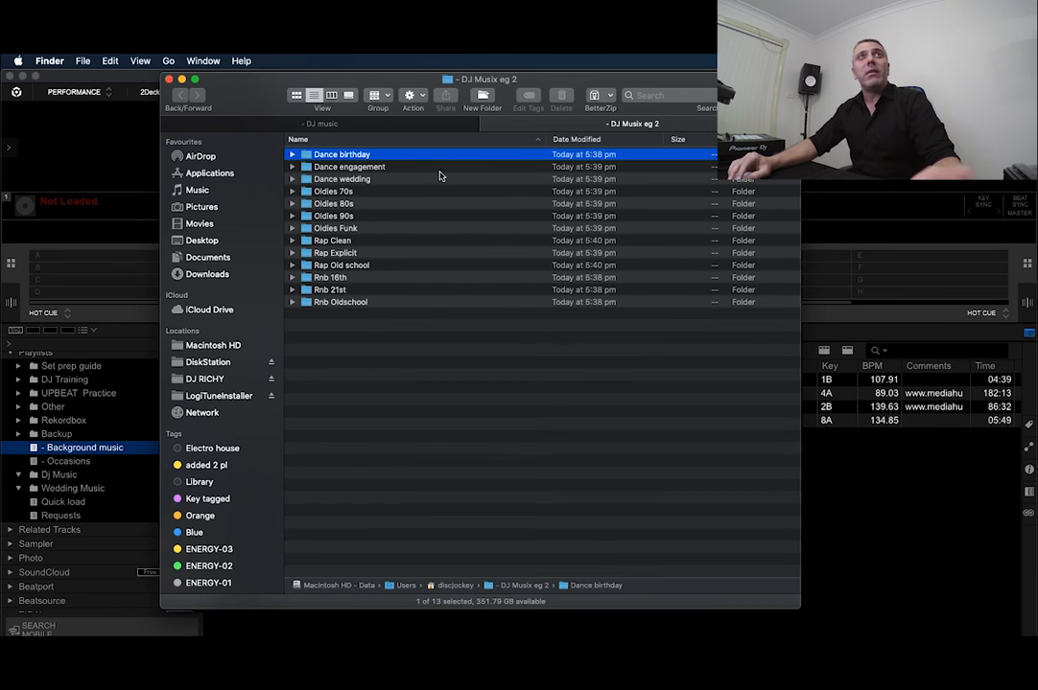
left_click(364, 170)
key("Down")
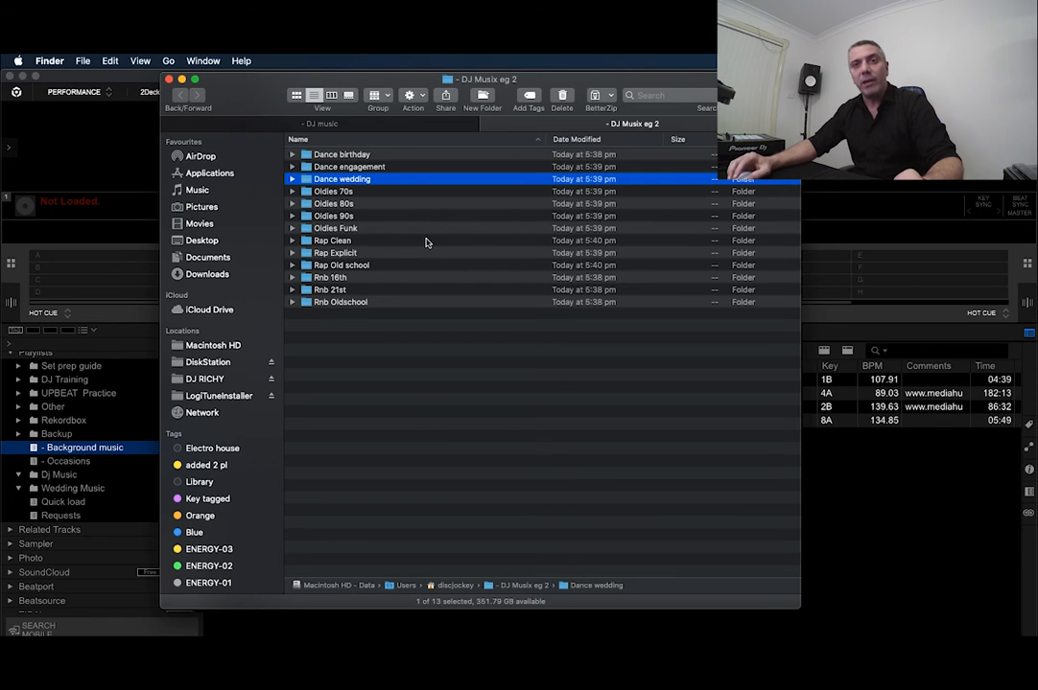
key("Down")
key("Down")
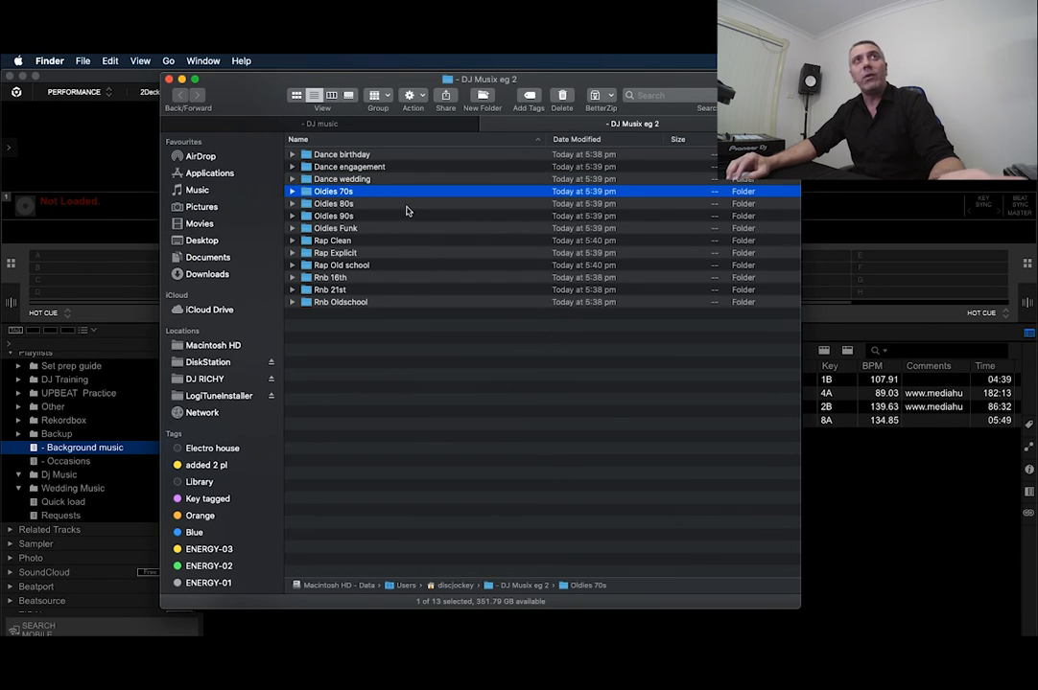
key("Down")
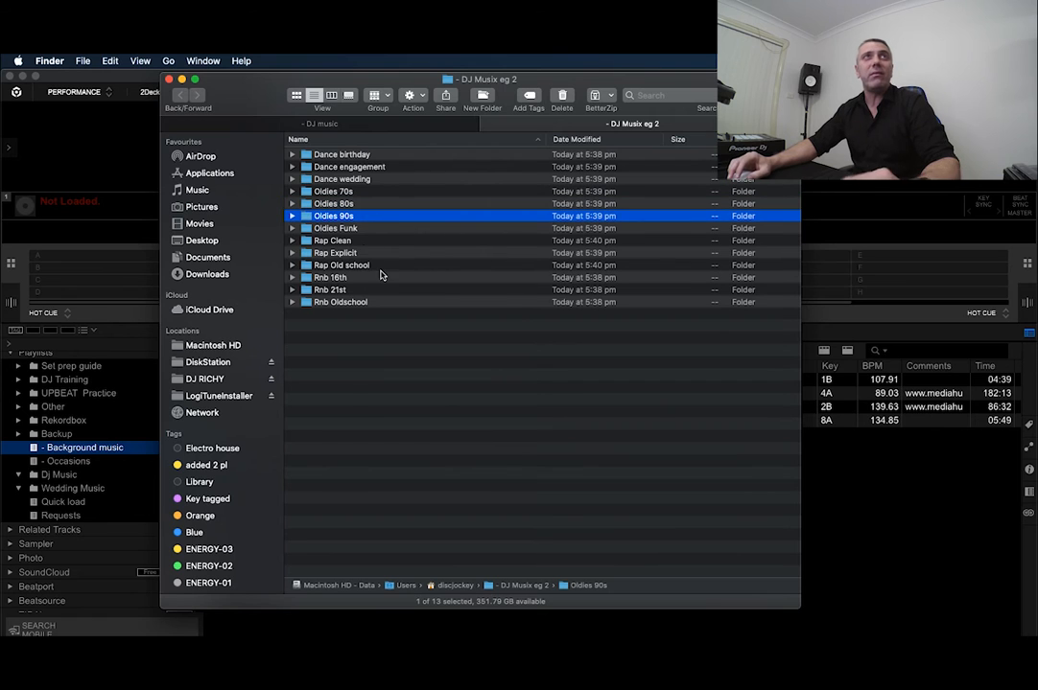
left_click(375, 193)
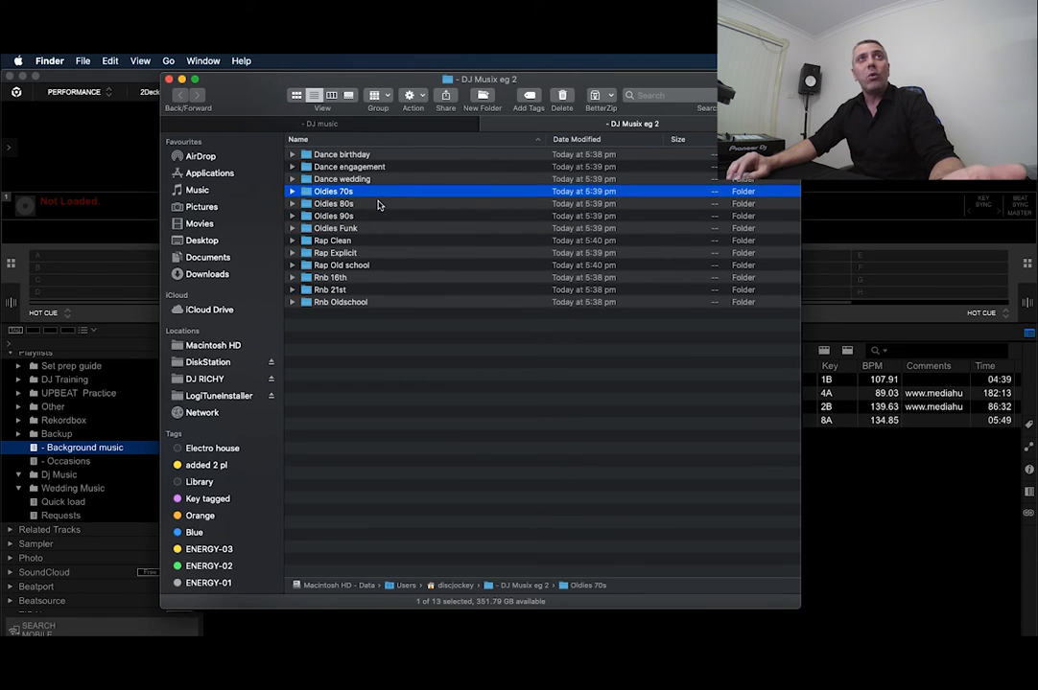
left_click(380, 204)
left_click(391, 215)
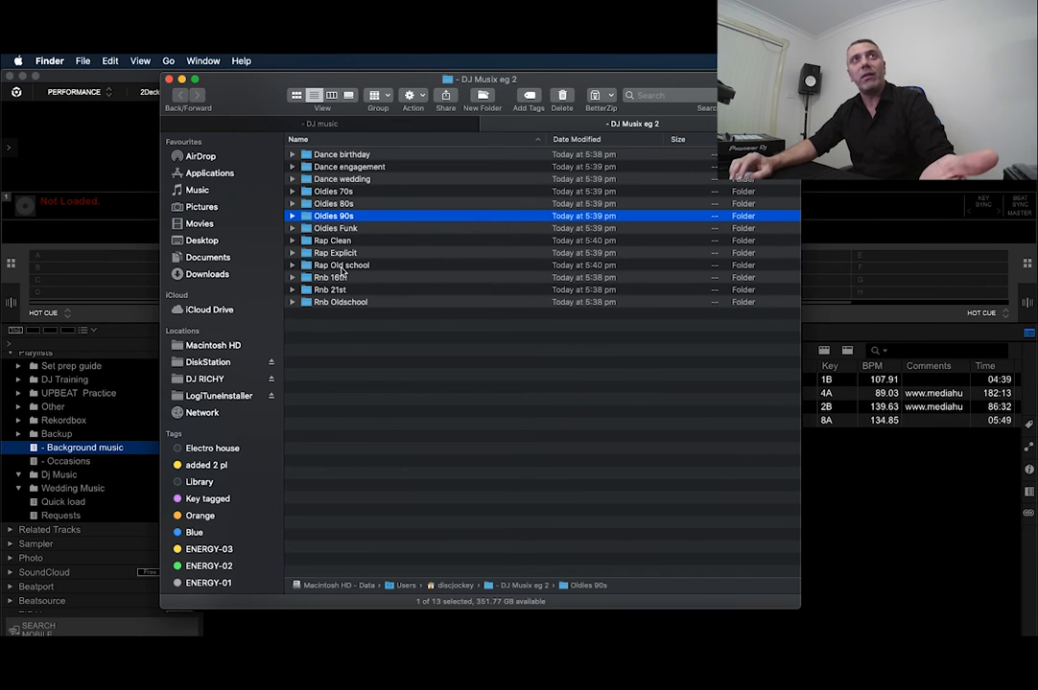
- Go through the Oldies Funk, Rap and Rnb subfolders down to Rnb Oldschool, finishing with nothing selected
key("Down")
key("Down")
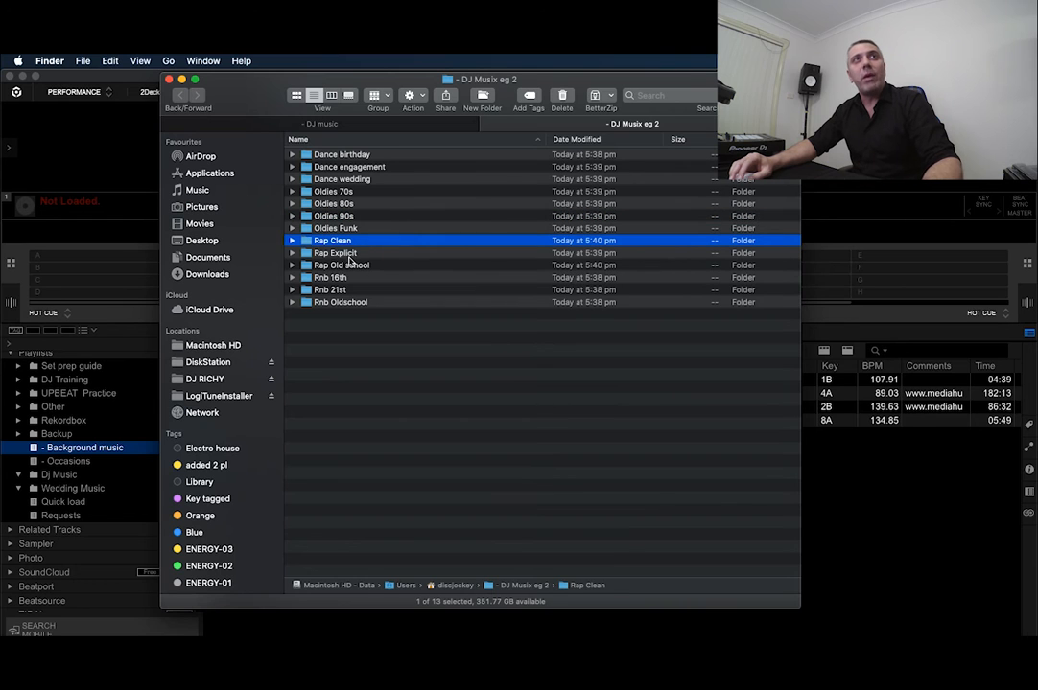
key("Down")
key("Down")
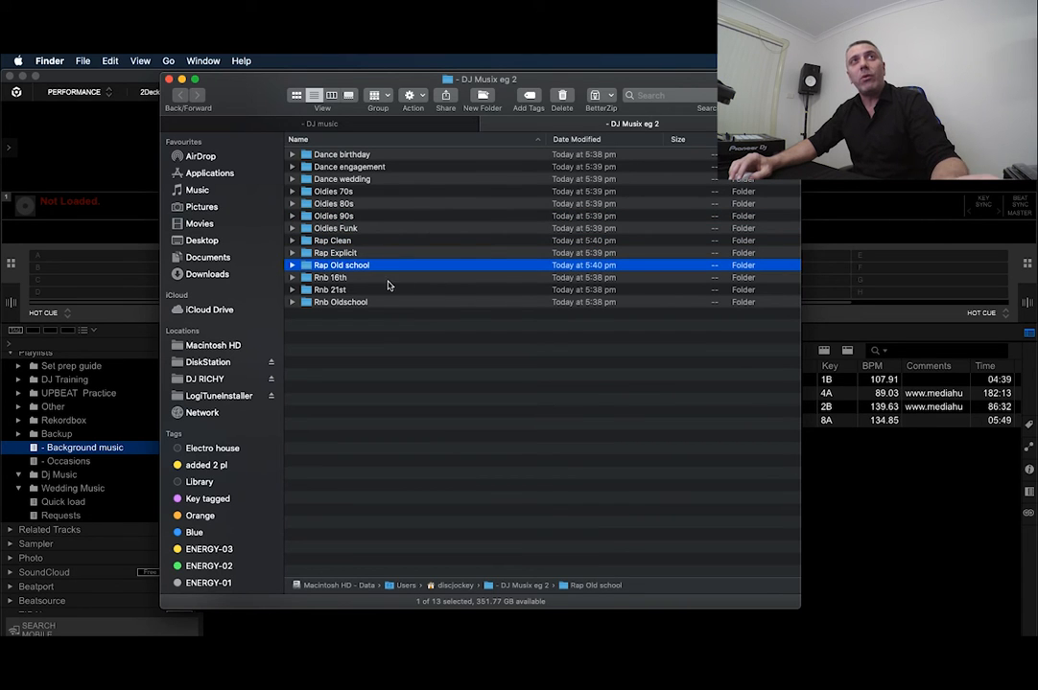
key("Down")
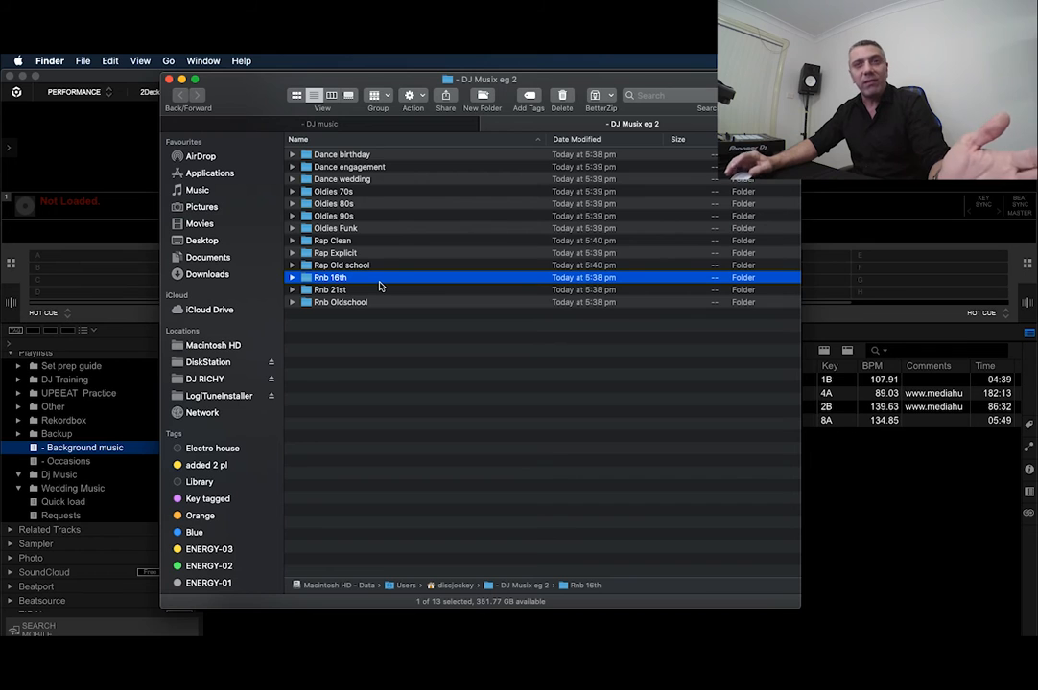
key("Down")
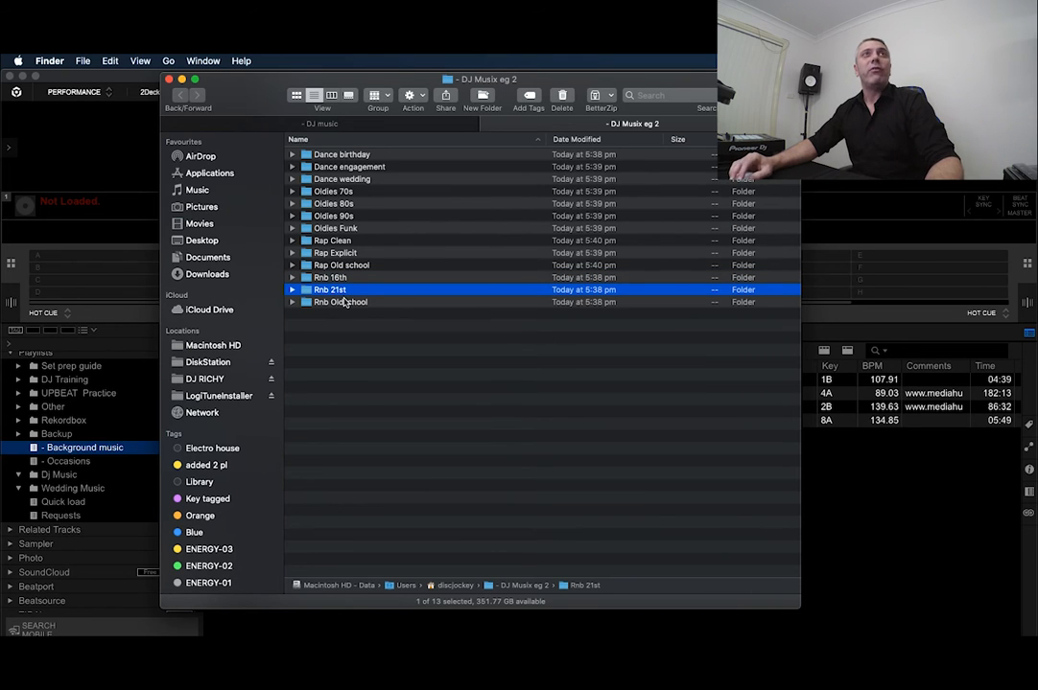
key("Down")
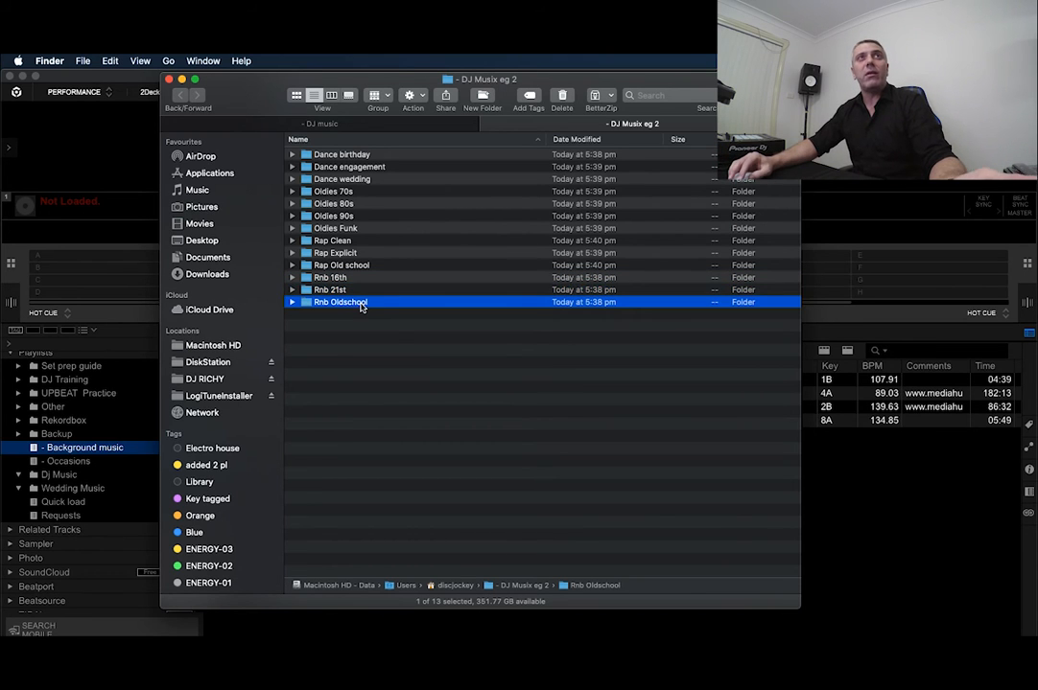
left_click(481, 334)
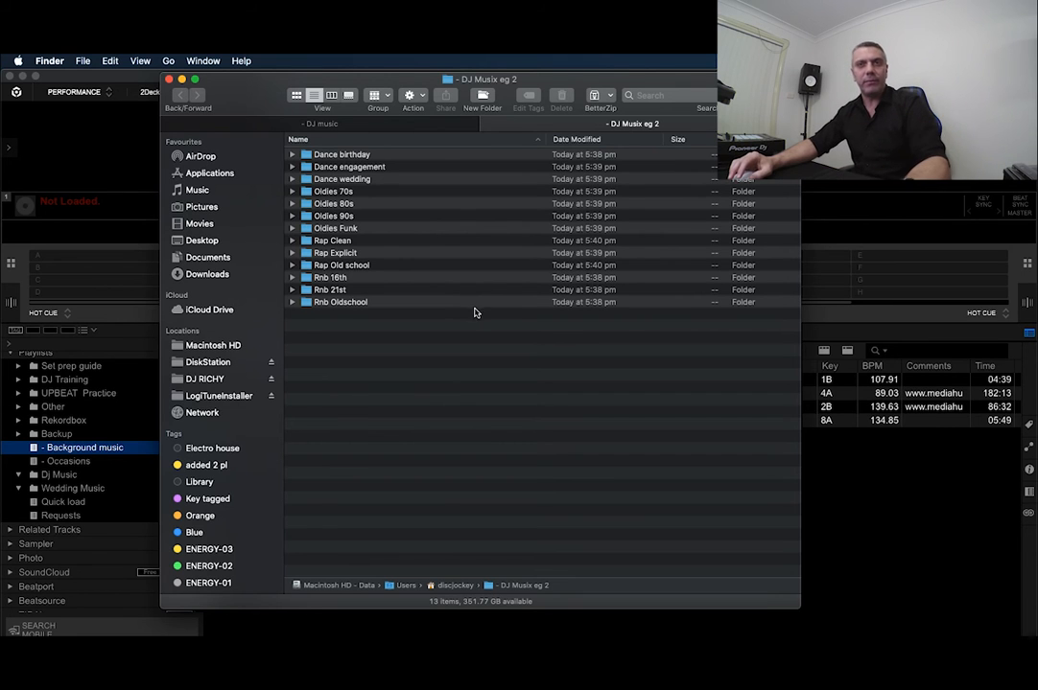
- Return to the "- DJ music" folder, highlight the Dance and Disco Funk folders in turn, and clear the selection
left_click(324, 124)
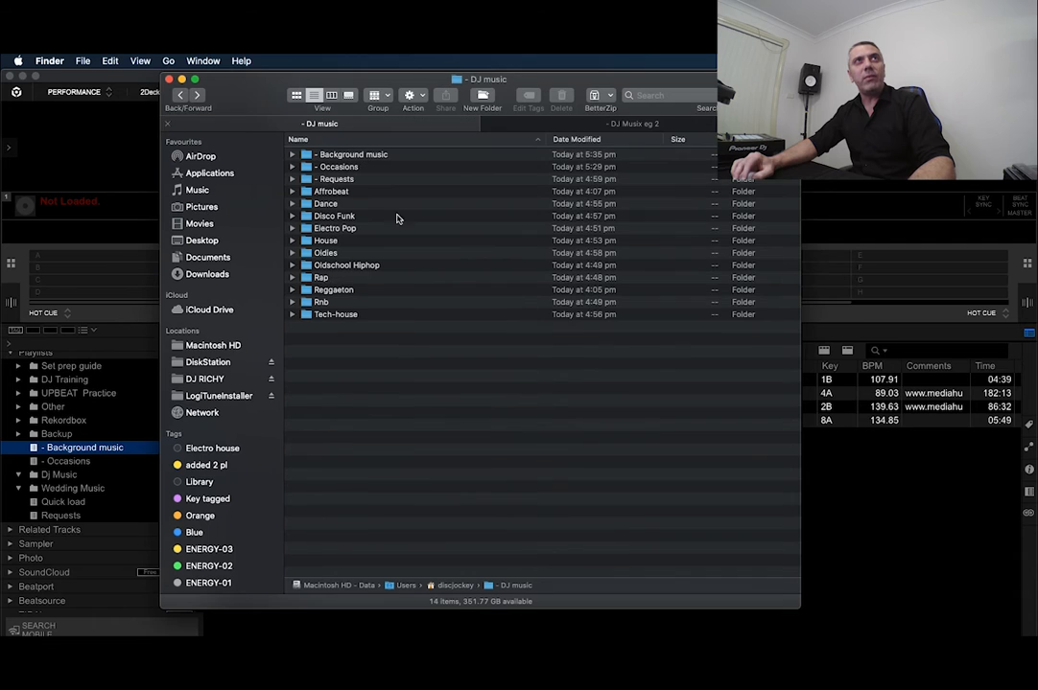
left_click(347, 203)
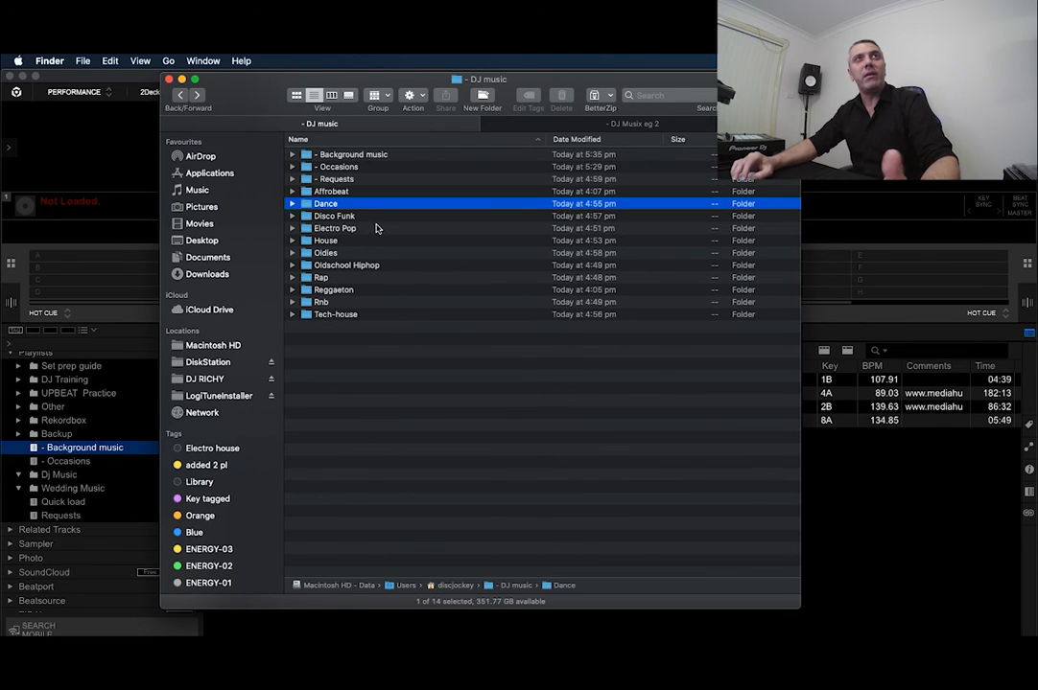
left_click(370, 218)
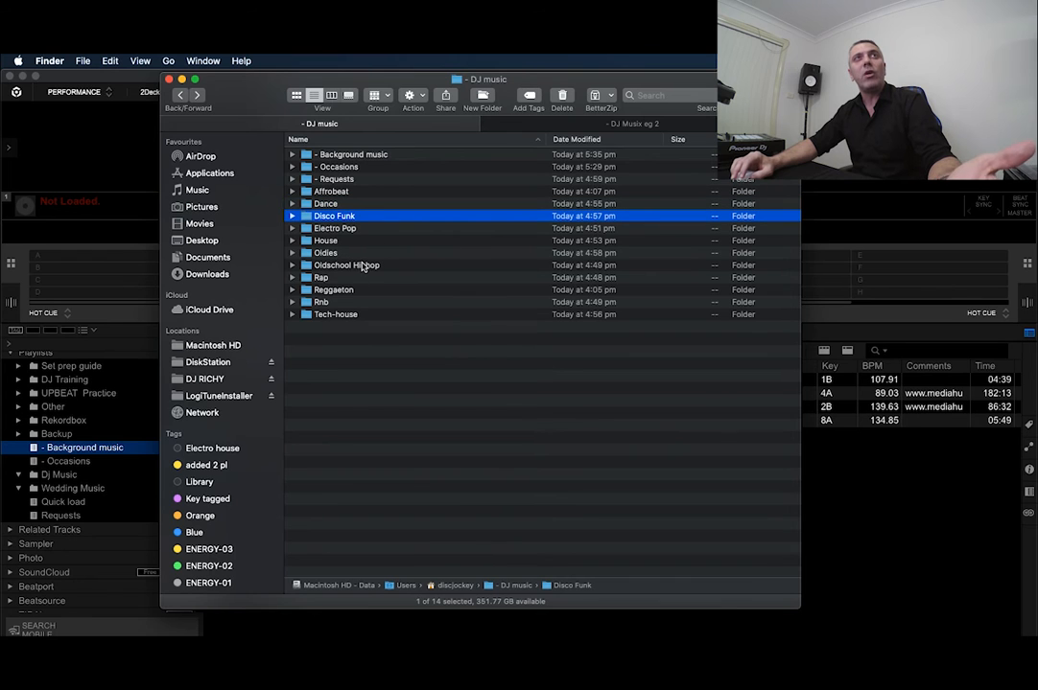
left_click(454, 374)
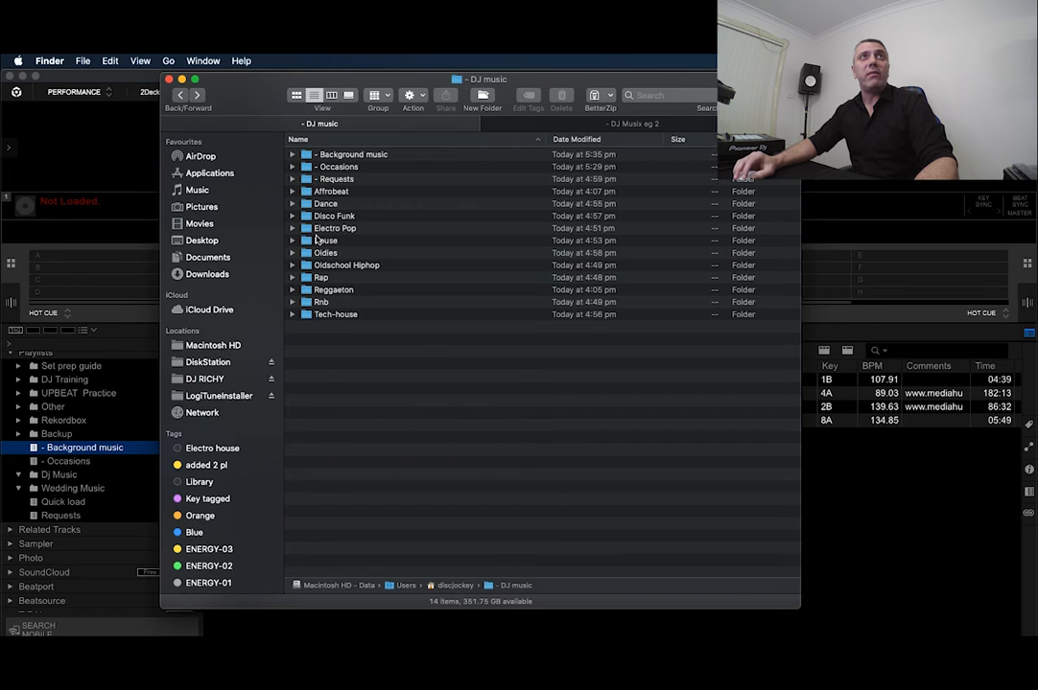
- Switch to rekordbox and select the "- DJ music" folder under discjockey in the Explorer tree
left_click(116, 130)
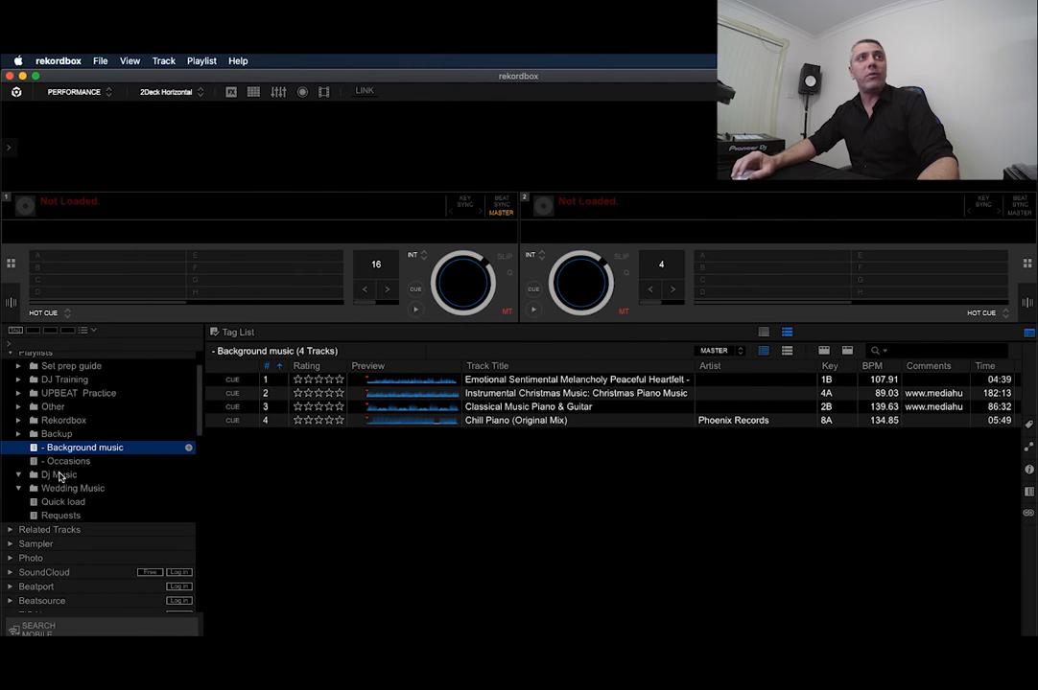
scroll(97, 467, "down", 3)
scroll(97, 467, "down", 5)
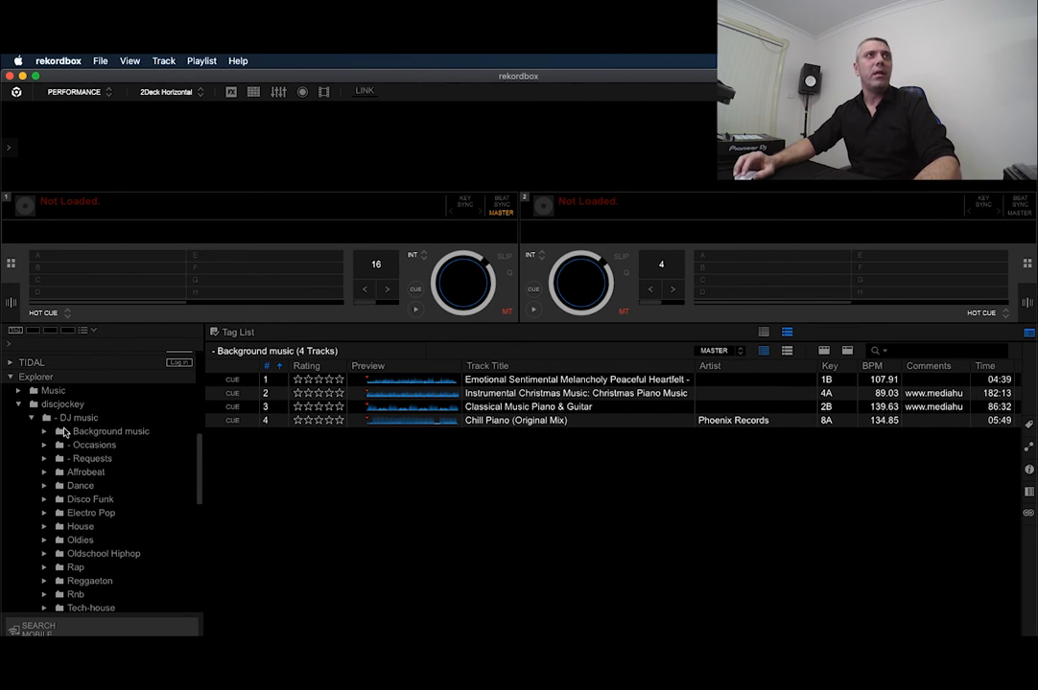
scroll(64, 446, "up", 2)
scroll(63, 447, "down", 1)
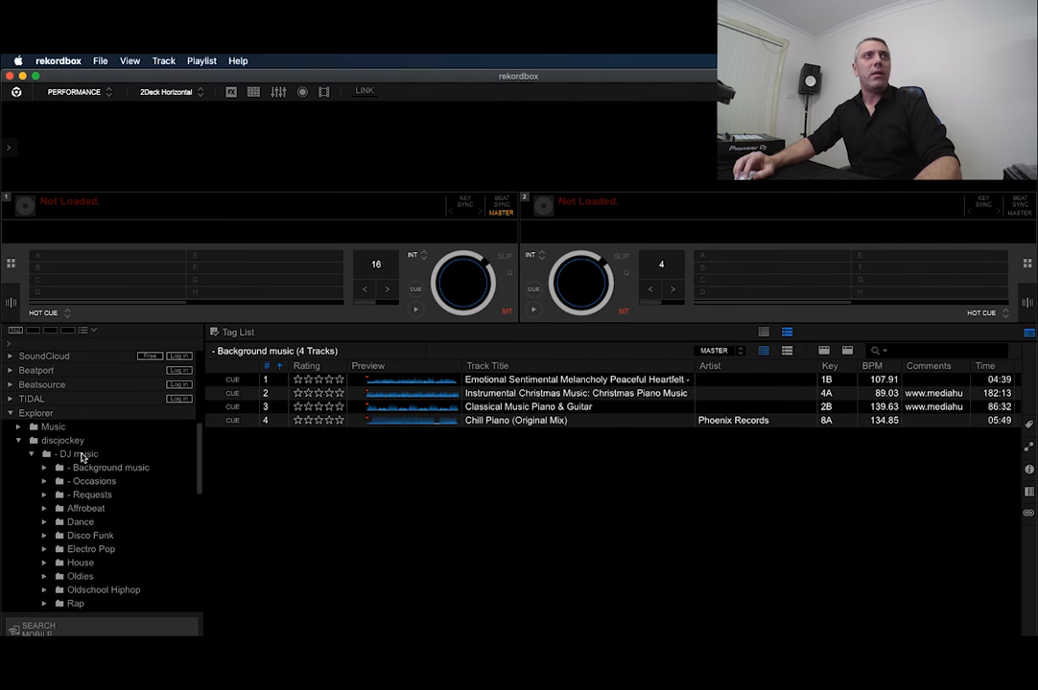
left_click(72, 454)
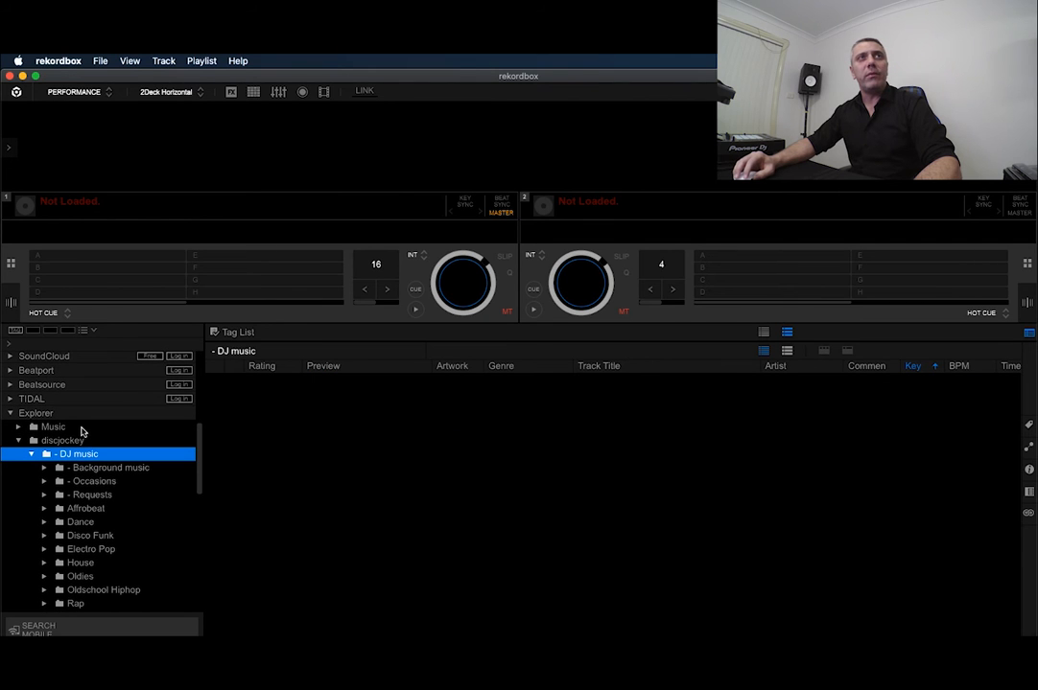
- Review the Playlists section and the Explorer folders in the browser tree, returning to the "- DJ music" subfolders
scroll(114, 507, "down", 1)
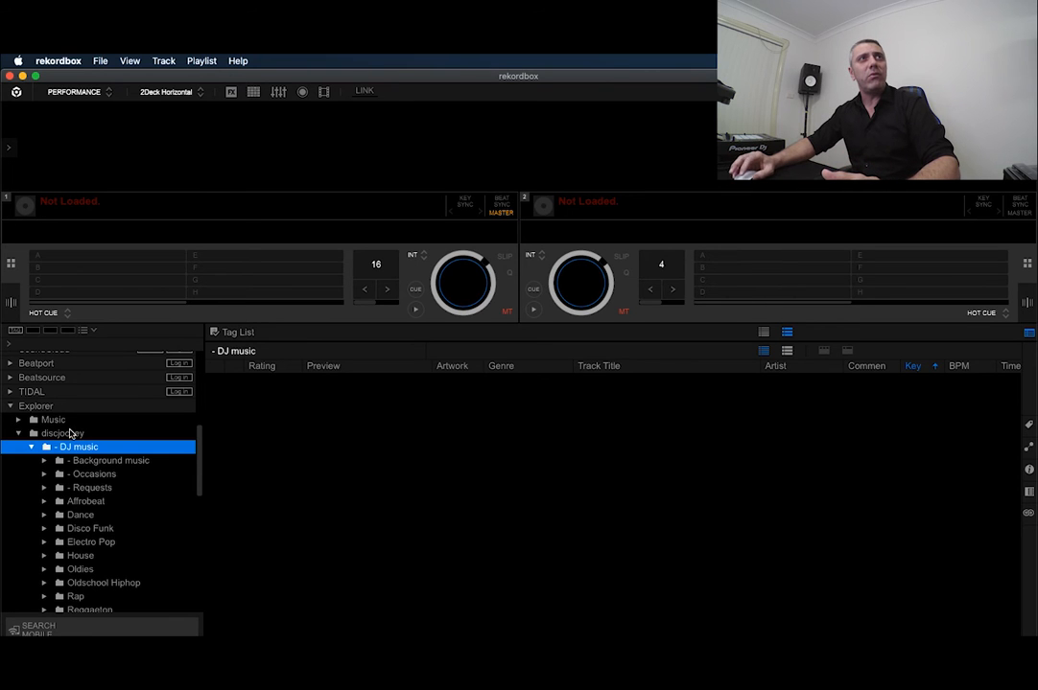
scroll(72, 433, "up", 5)
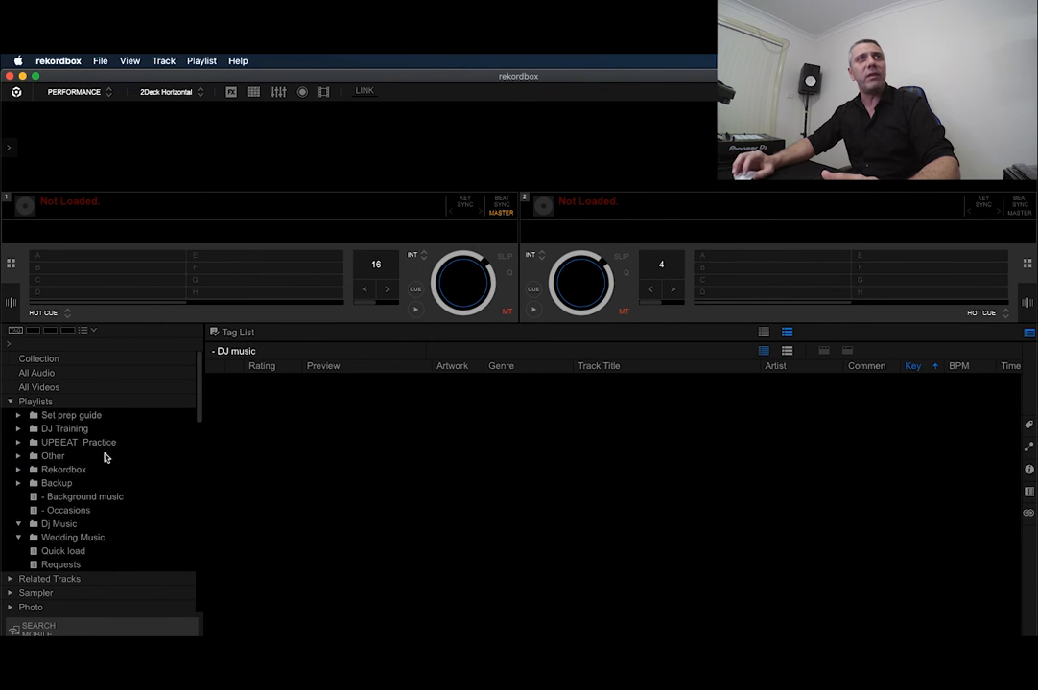
scroll(125, 519, "down", 10)
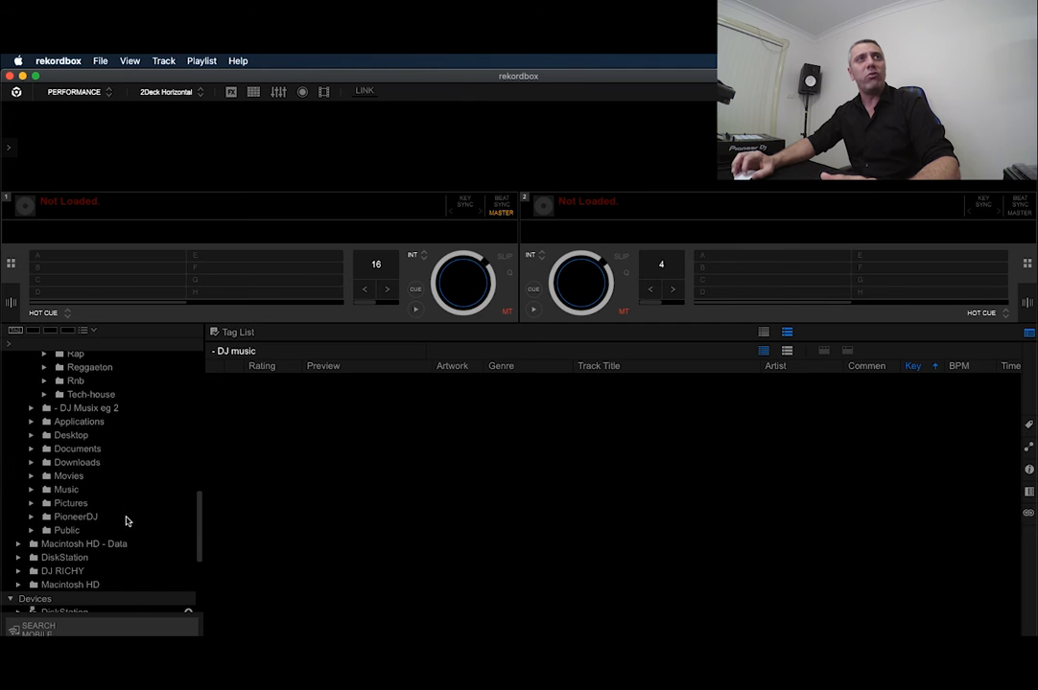
scroll(125, 519, "up", 3)
scroll(125, 520, "up", 5)
scroll(93, 419, "down", 1)
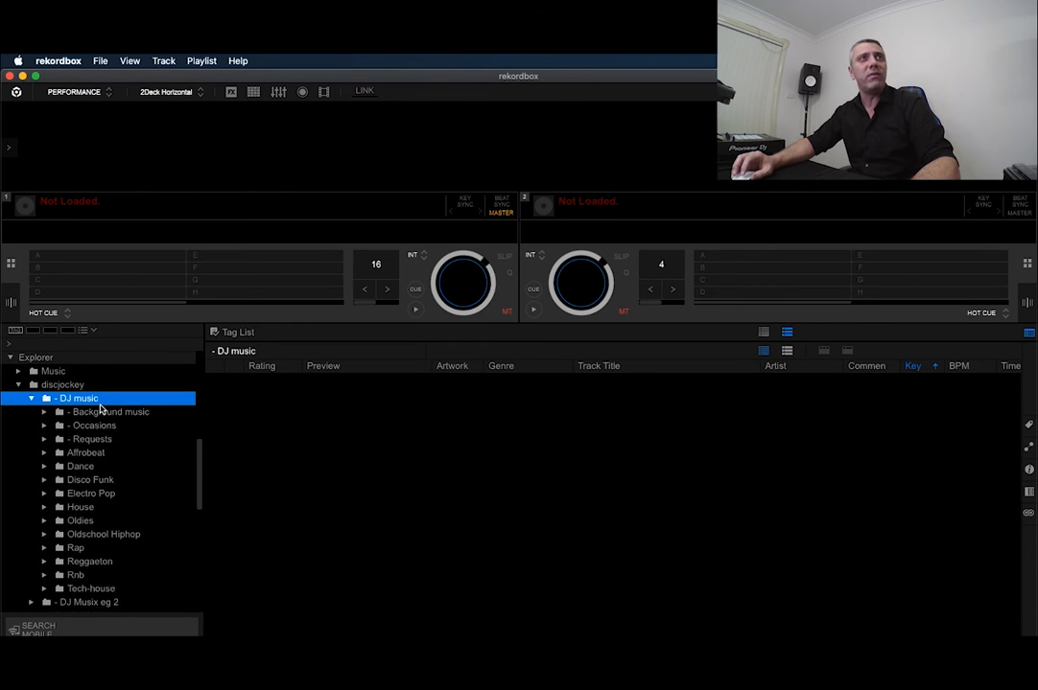
- Open the Dance folder in the Explorer and highlight the My Body and What is love - No More tracks in turn
left_click(81, 467)
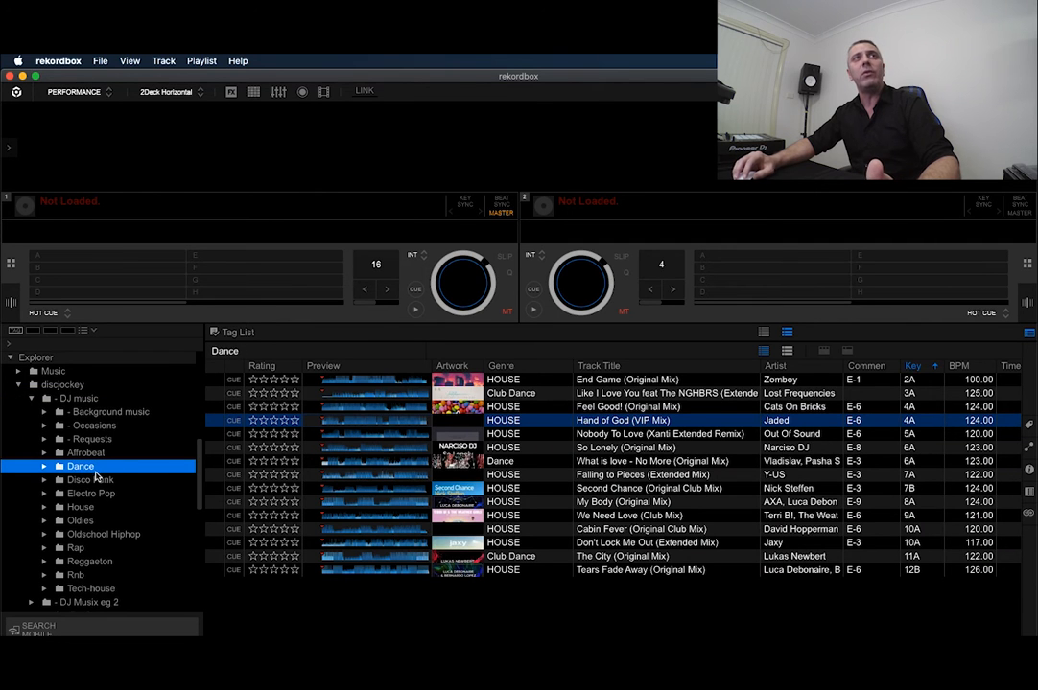
left_click(729, 502)
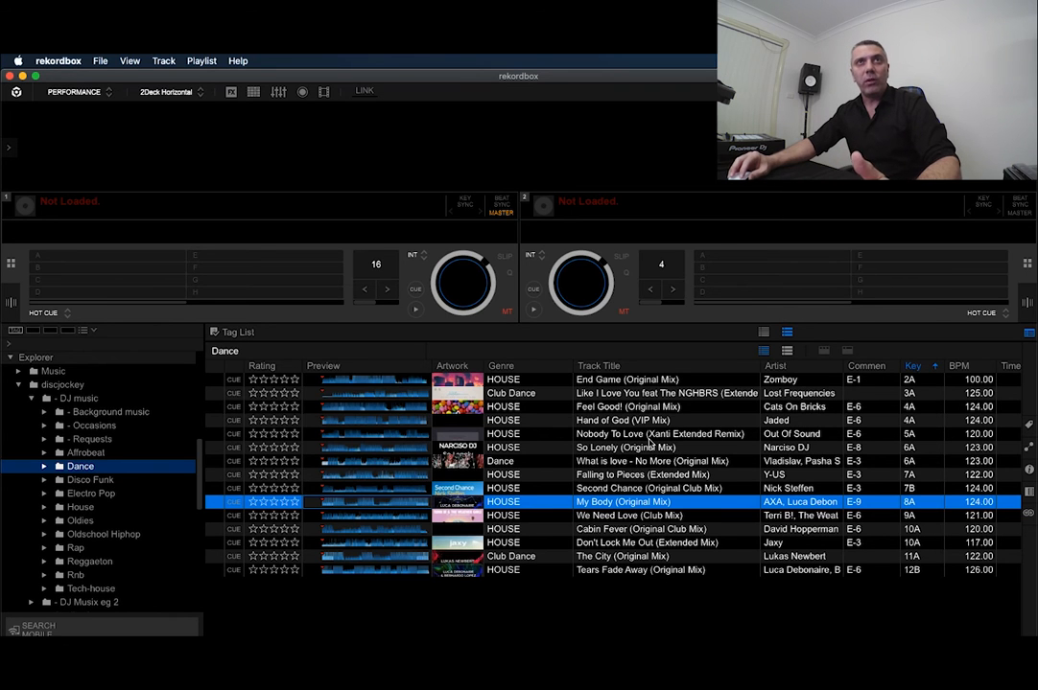
left_click(638, 462)
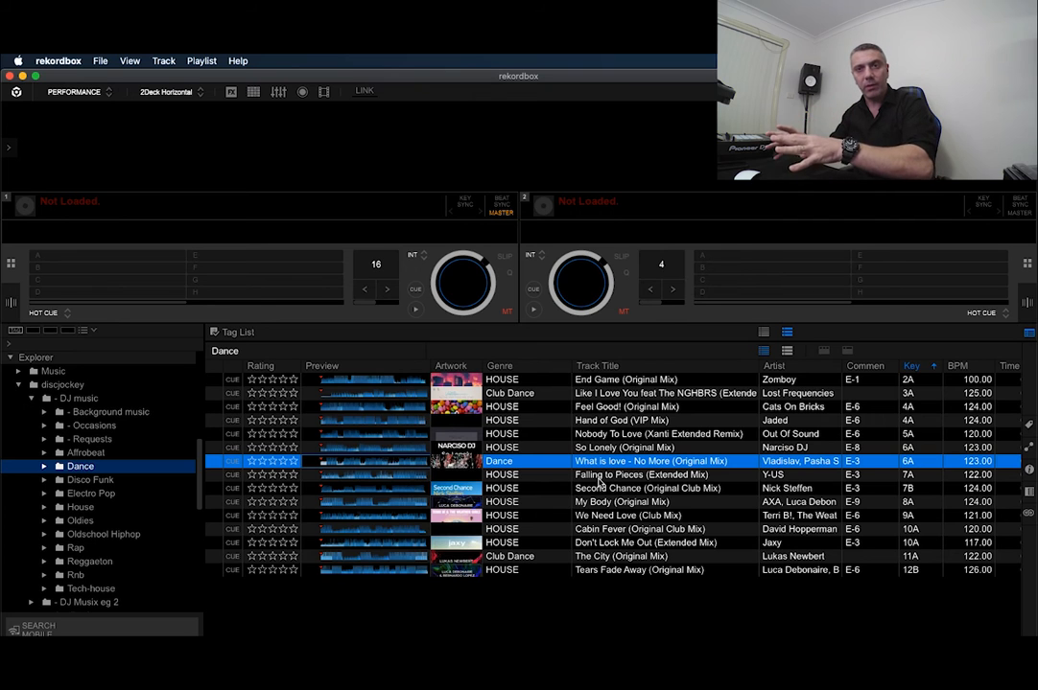
- View the Disco Funk and Electro Pop folders, highlighting We No Speak Americano, GDFR and The Hum in Electro Pop
left_click(91, 481)
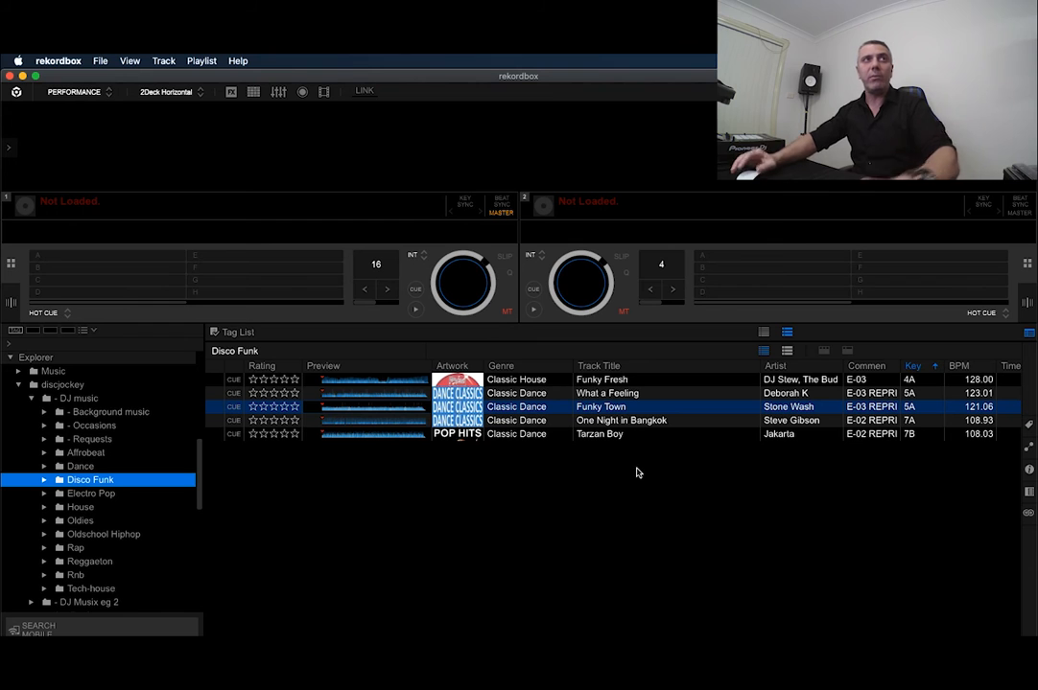
left_click(88, 494)
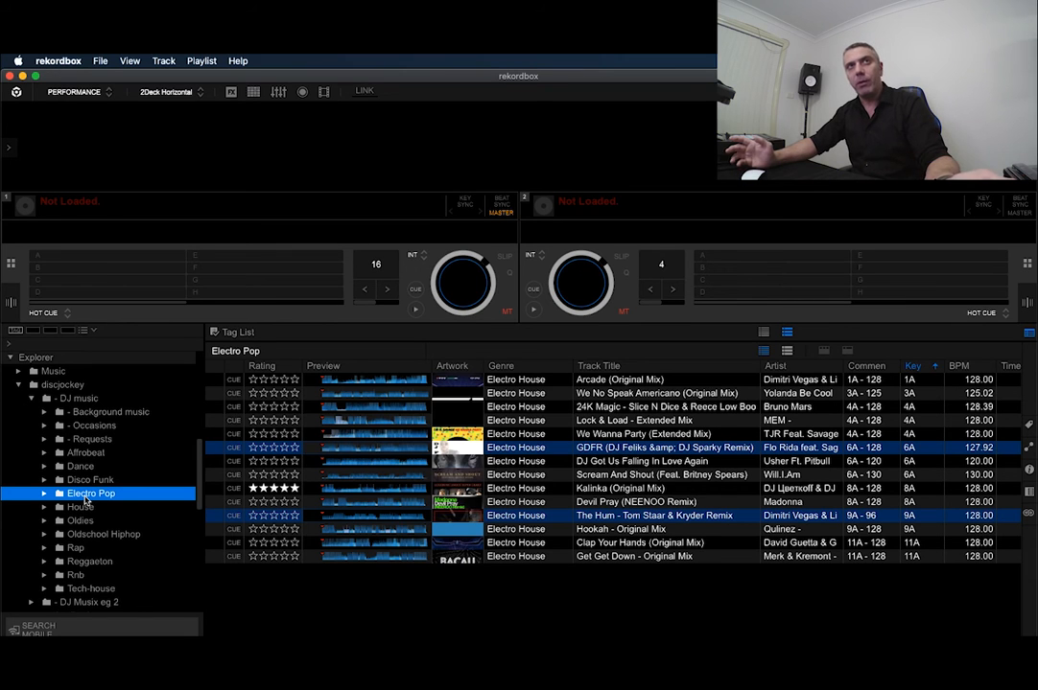
left_click(610, 395)
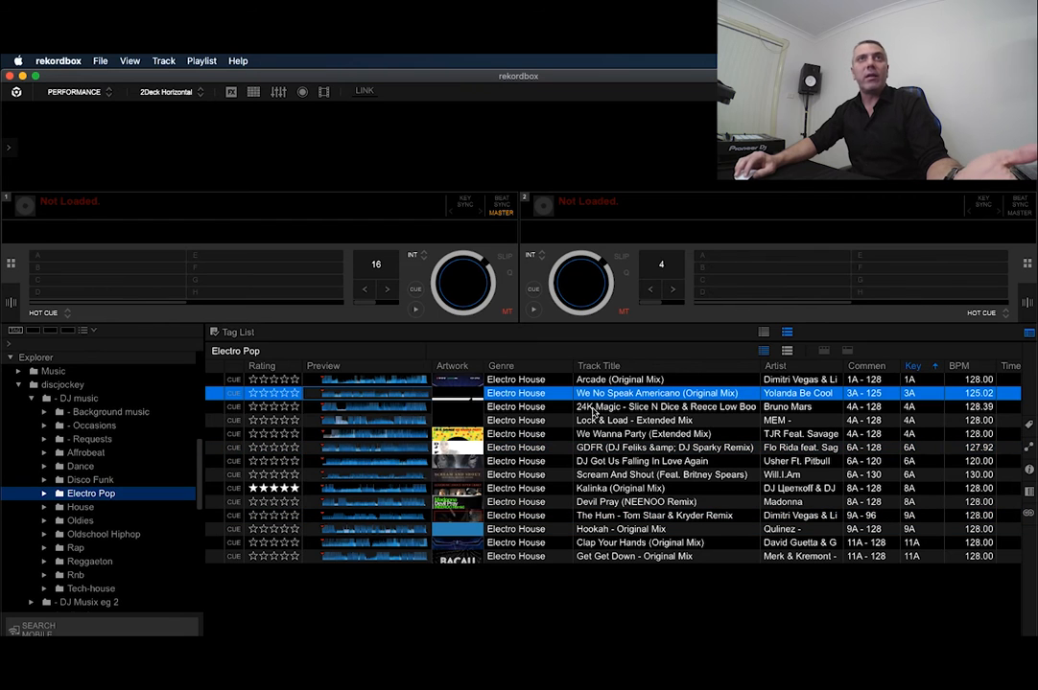
left_click(623, 448)
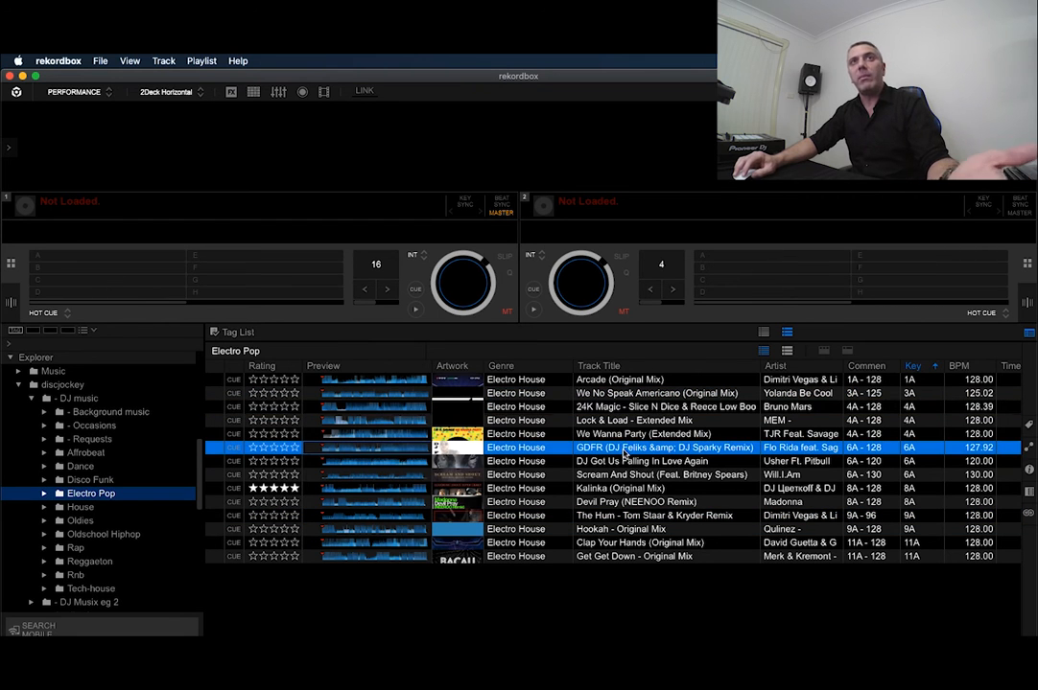
left_click(609, 516)
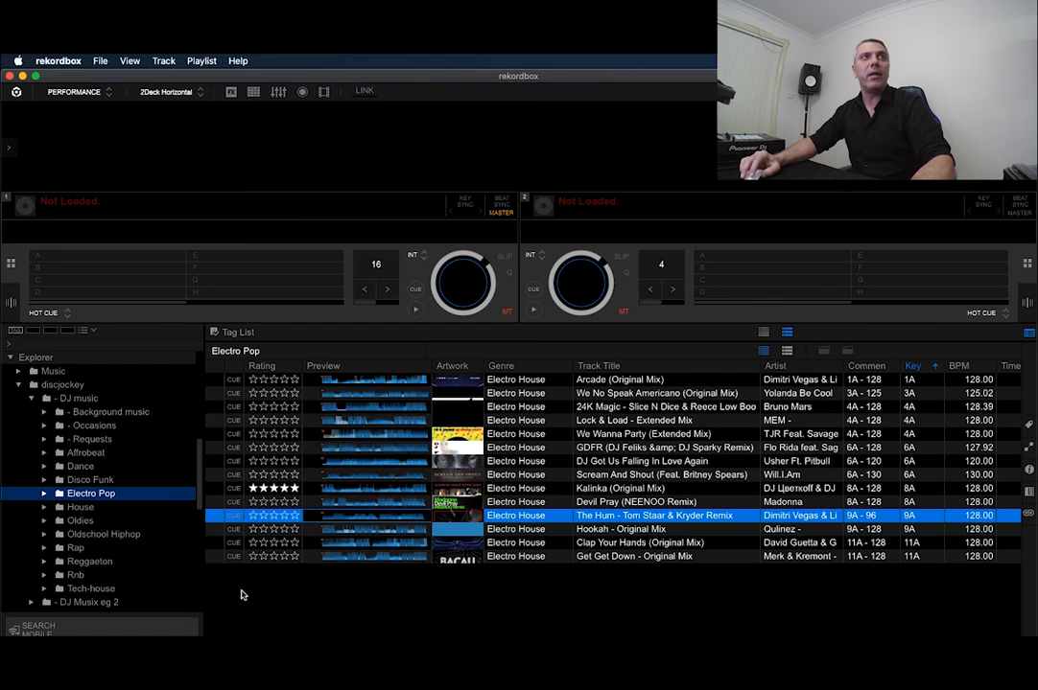
- Go through the genre folders from House down to Rnb and return to the Oldies folder
left_click(81, 507)
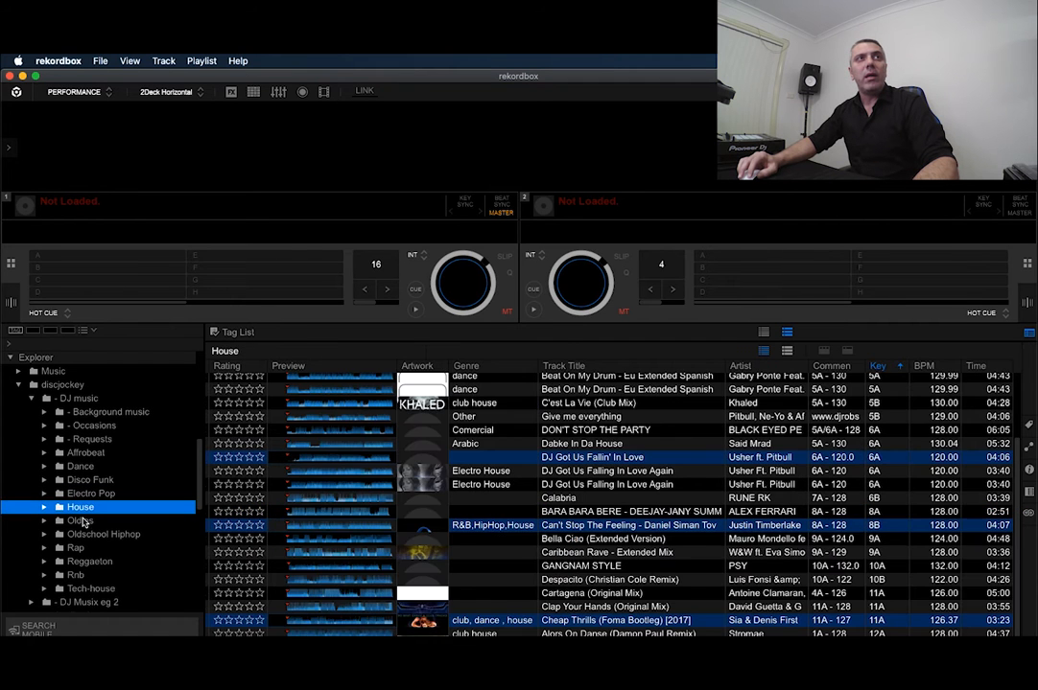
left_click(80, 521)
left_click(86, 534)
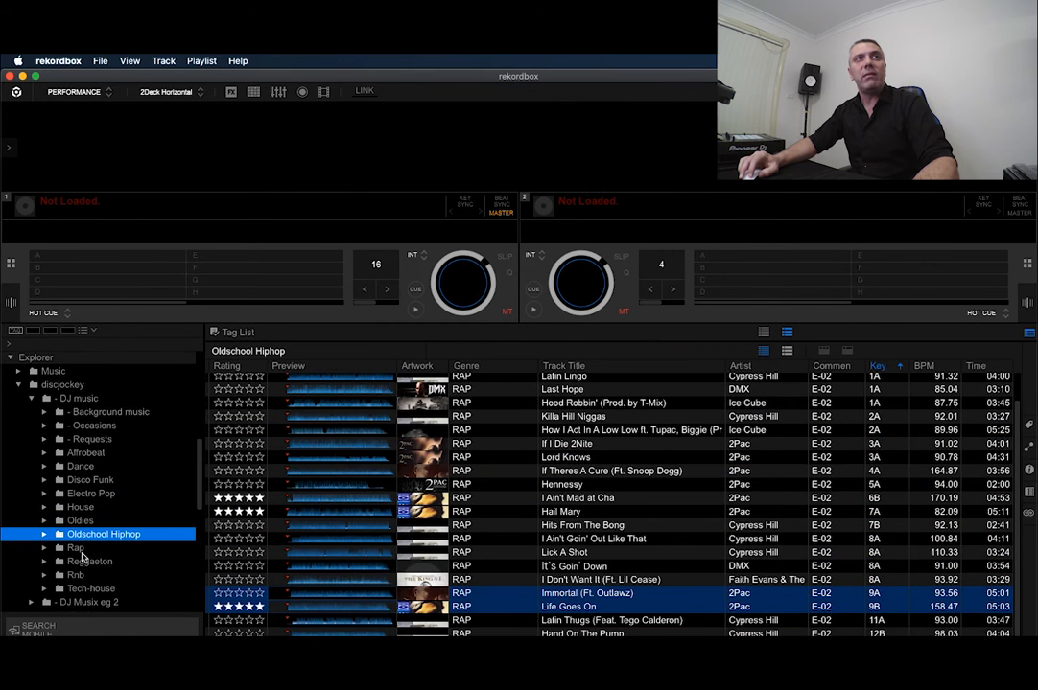
left_click(77, 548)
left_click(86, 564)
left_click(77, 575)
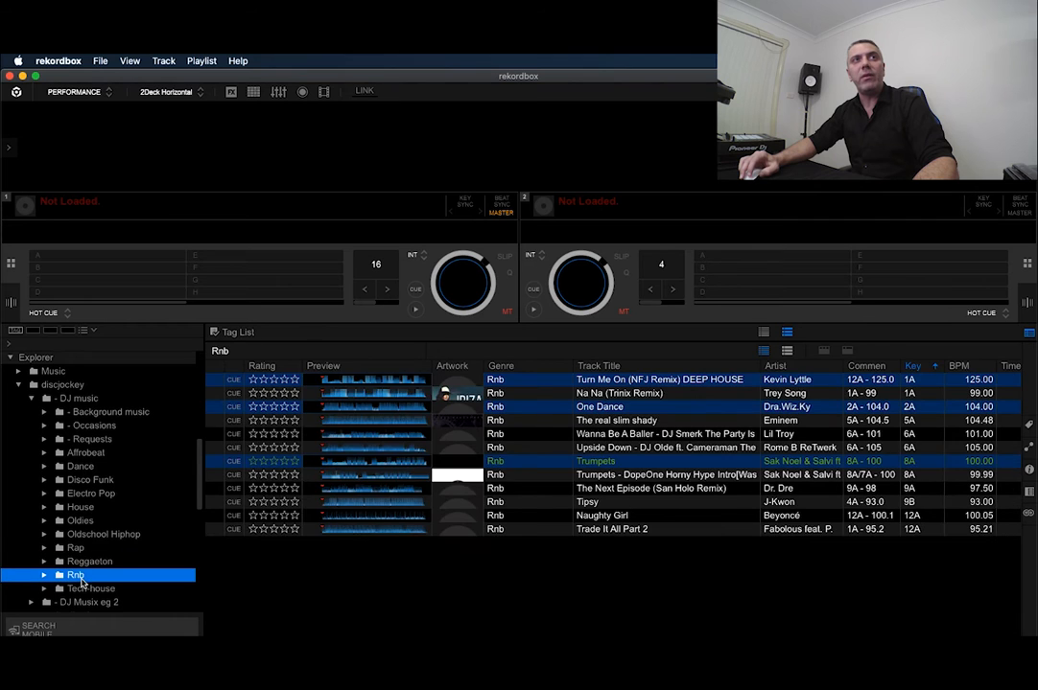
left_click(82, 562)
left_click(89, 520)
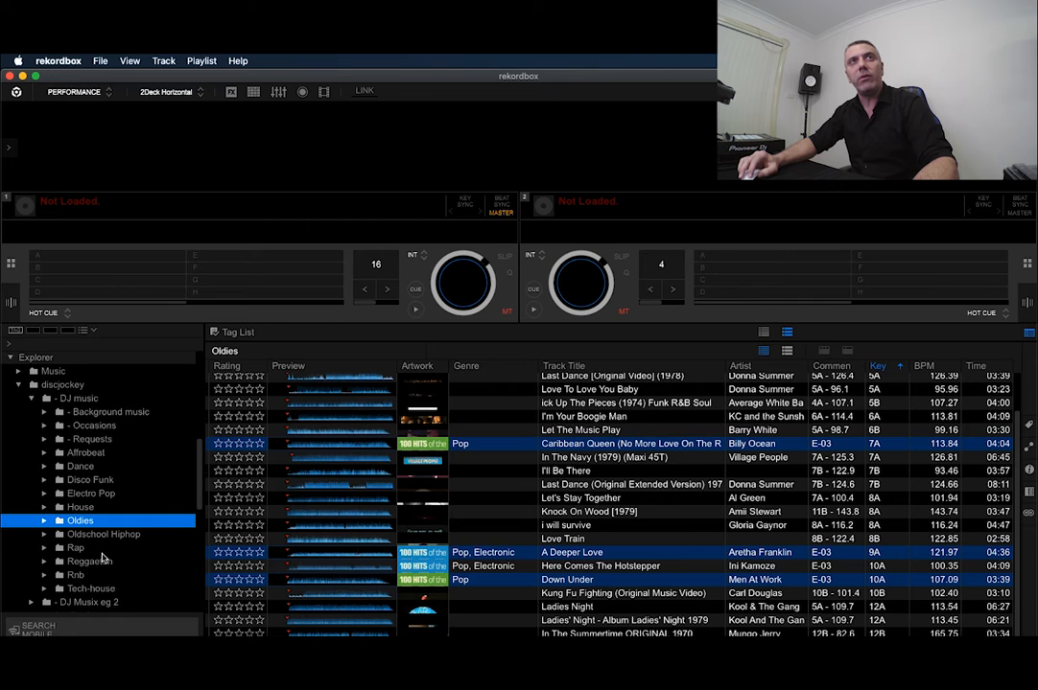
- Load I'm Your Boogie Man from the Oldies folder onto deck 1 and set hot cue A at 00:00
left_click(494, 484)
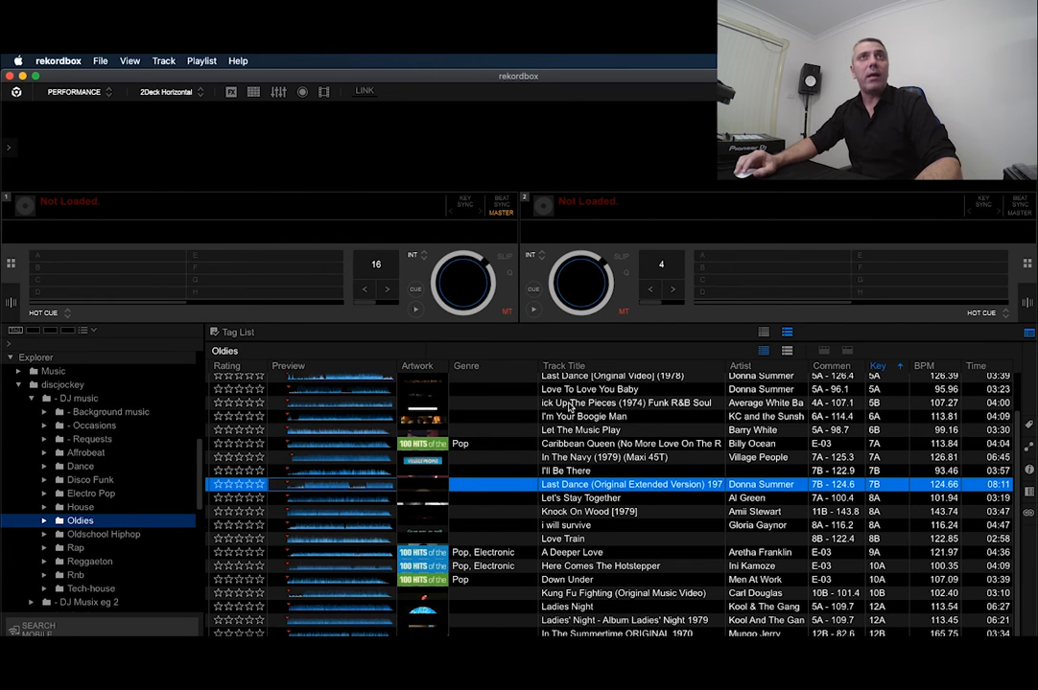
left_click_drag(475, 417, 282, 236)
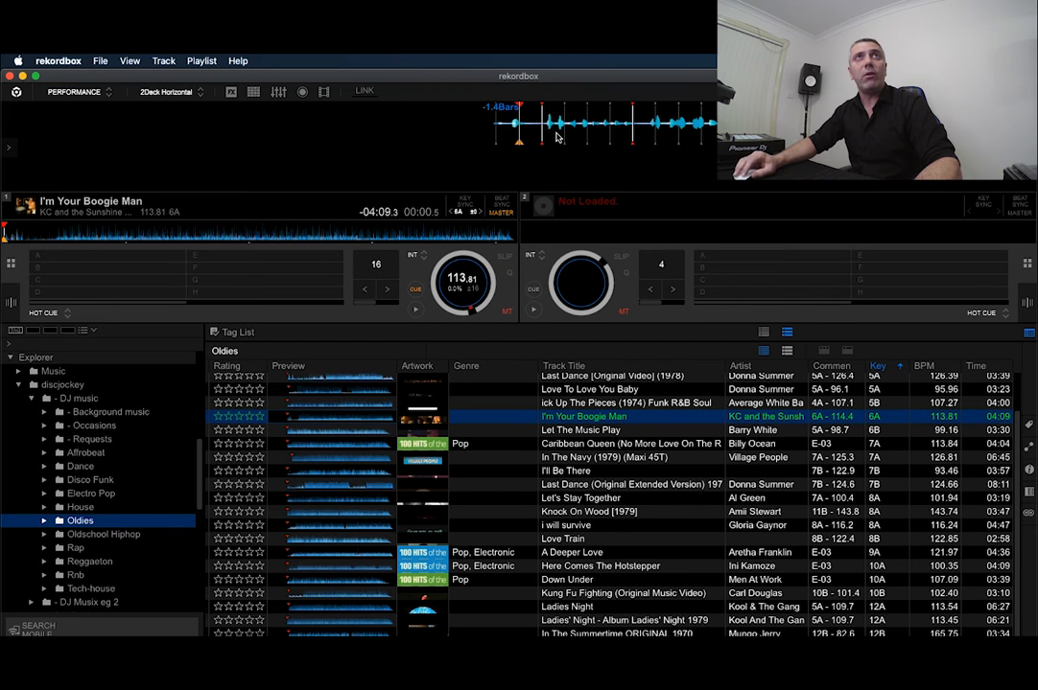
left_click(50, 313)
left_click(43, 329)
left_click(87, 265)
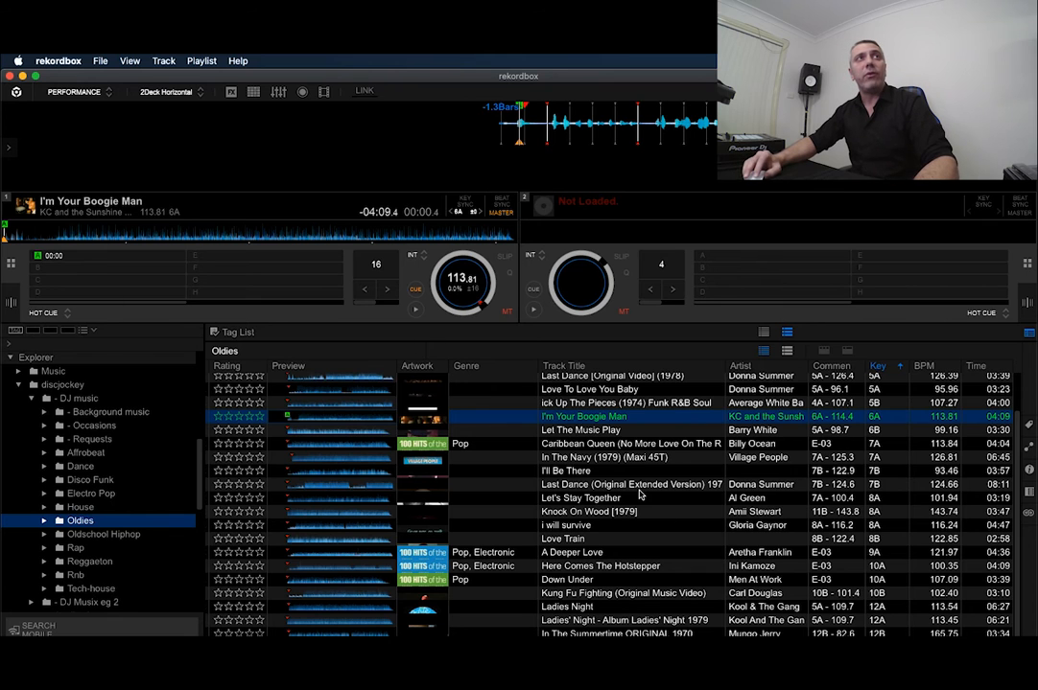
- Look over the Oldies track list, then open the House folder and highlight the second DJ Got Us Falling In Love Again track
scroll(641, 531, "up", 1)
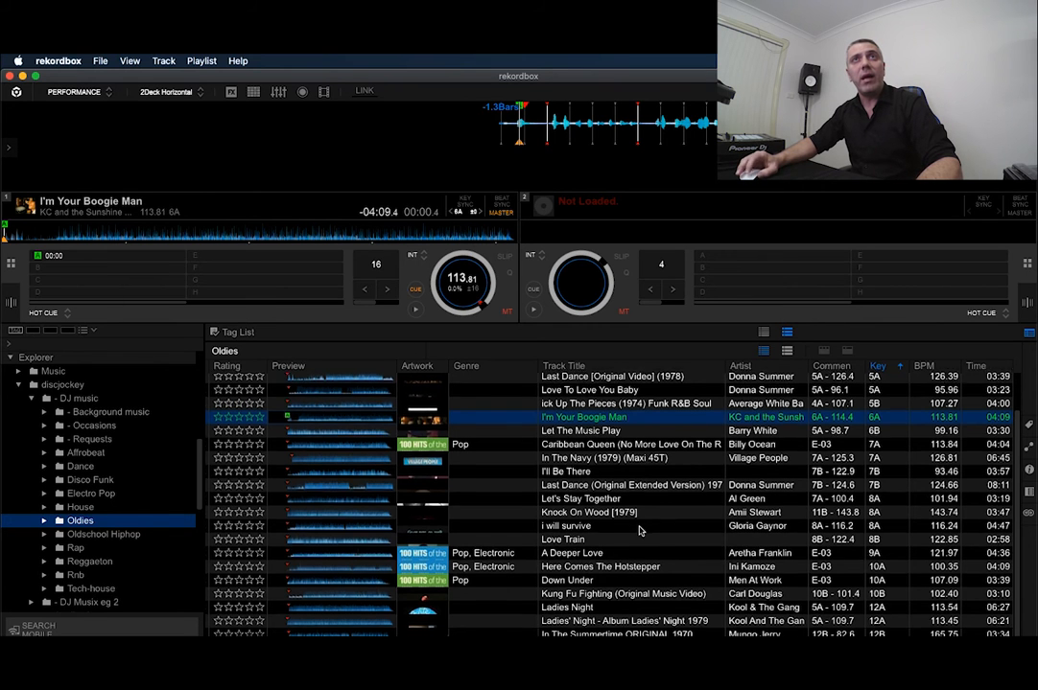
scroll(640, 530, "up", 3)
scroll(121, 525, "up", 5)
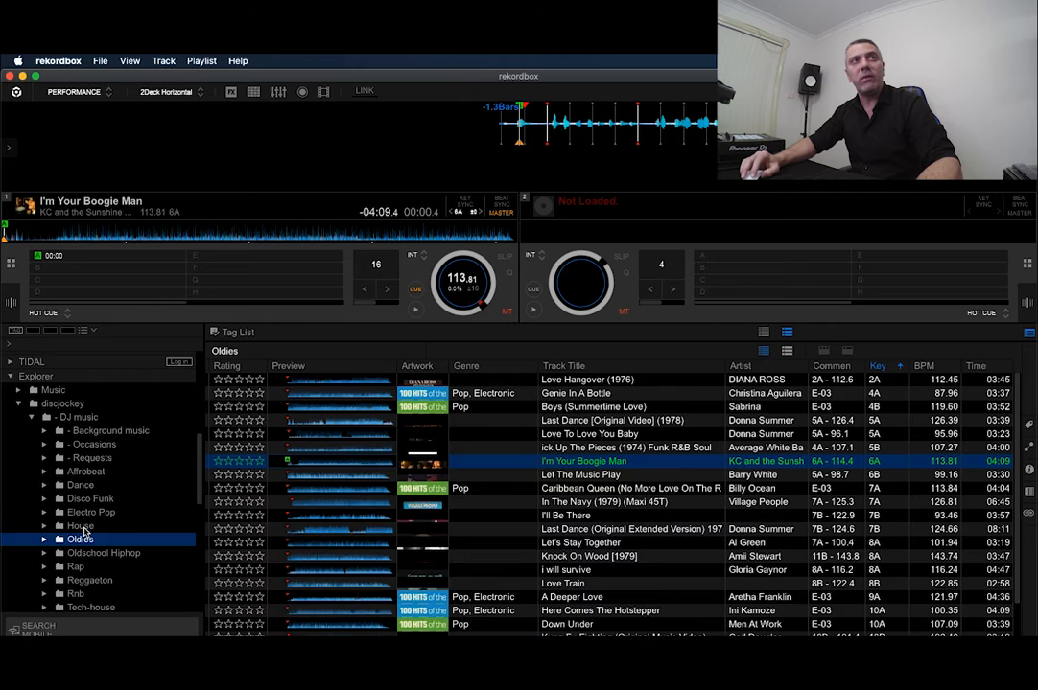
left_click(84, 526)
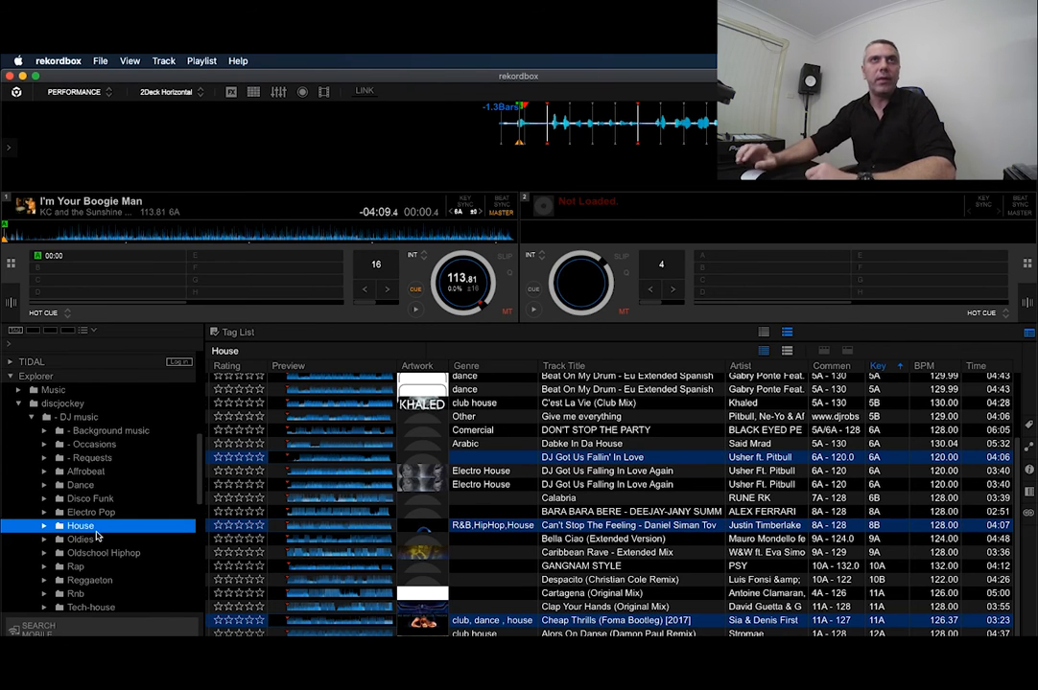
left_click(494, 484)
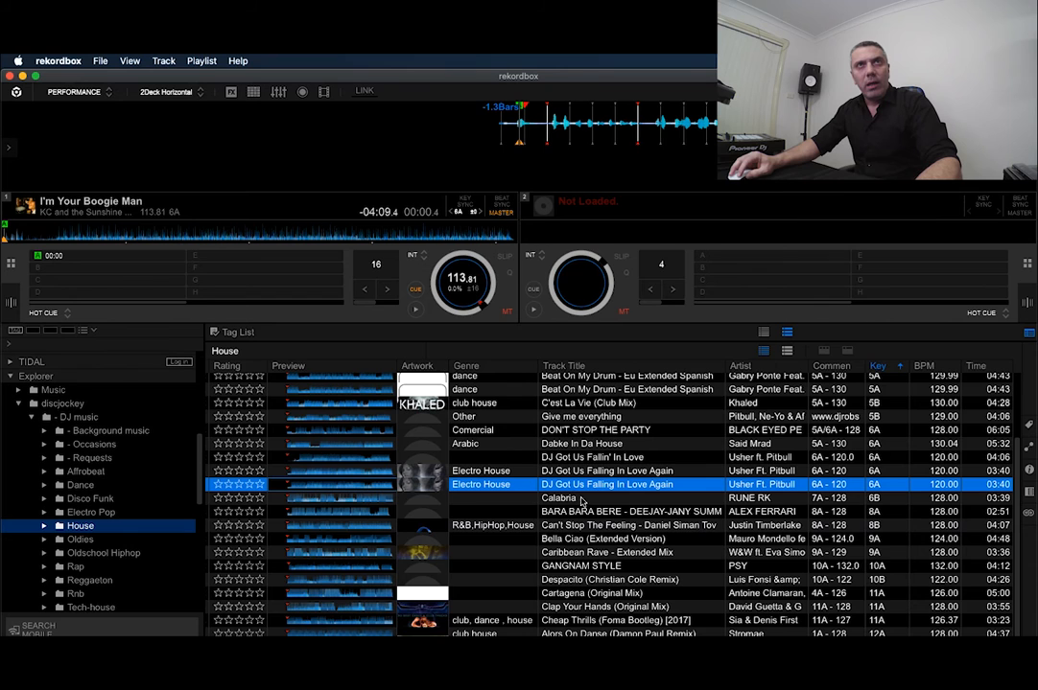
- Review the Playlists section of the browser tree and compare the House folder's tracks with the Electro Pop folder's
scroll(123, 530, "up", 10)
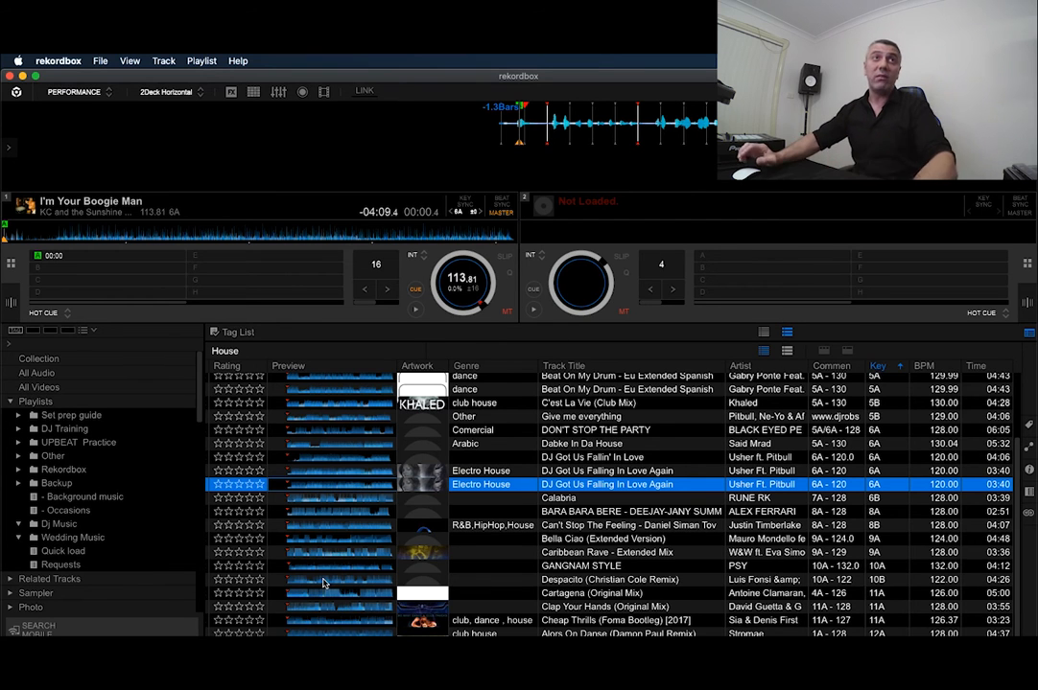
scroll(96, 527, "down", 8)
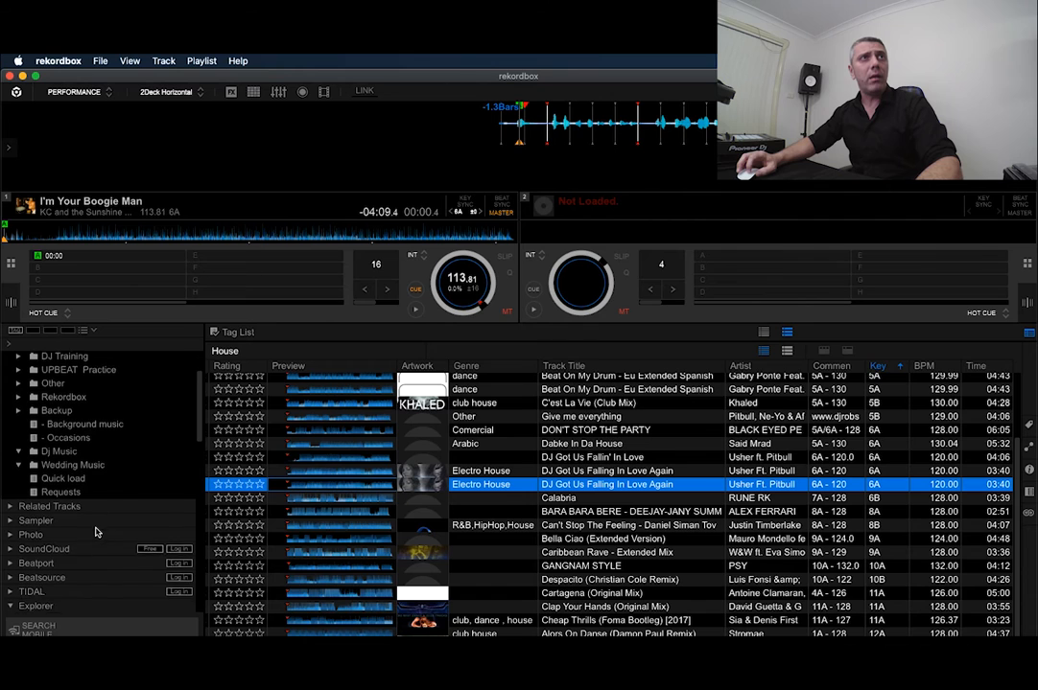
scroll(119, 561, "down", 3)
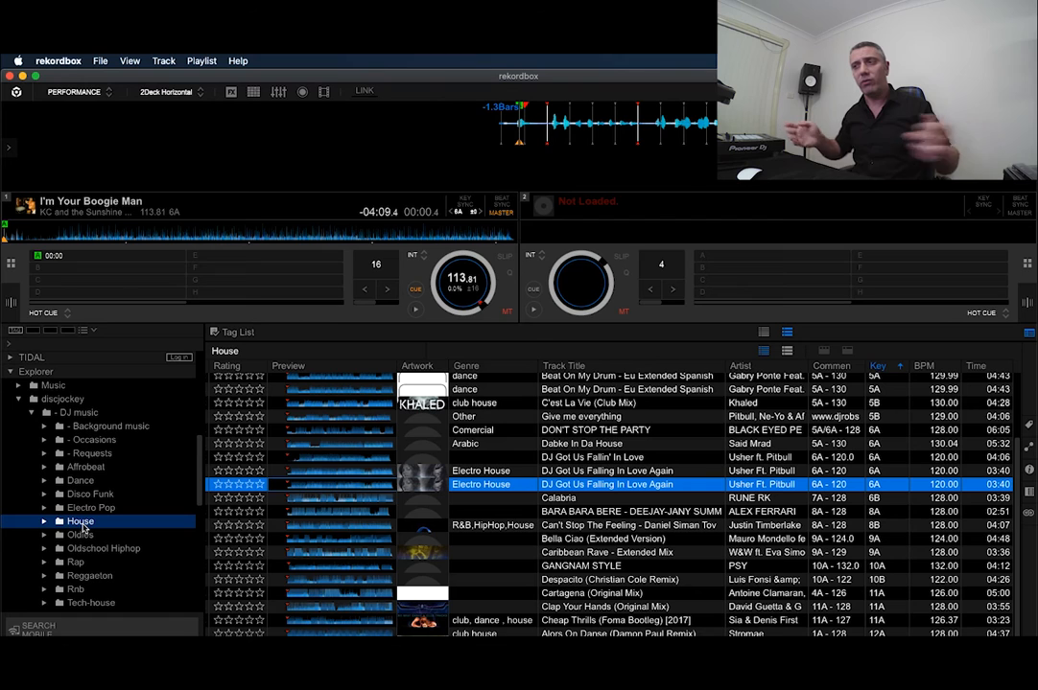
left_click(534, 470)
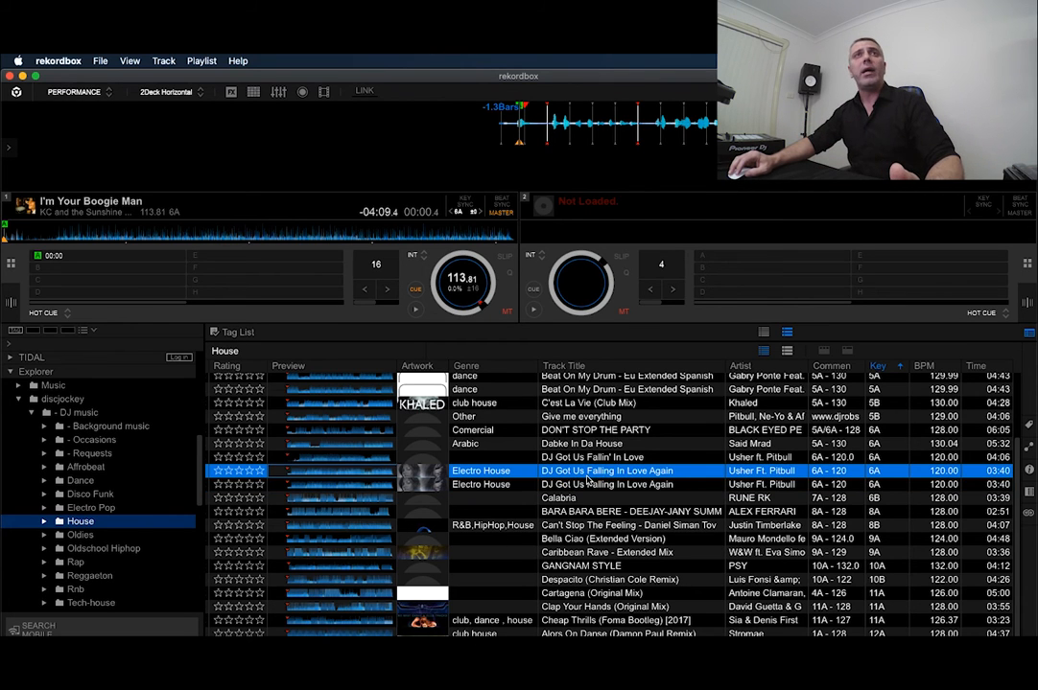
left_click(95, 508)
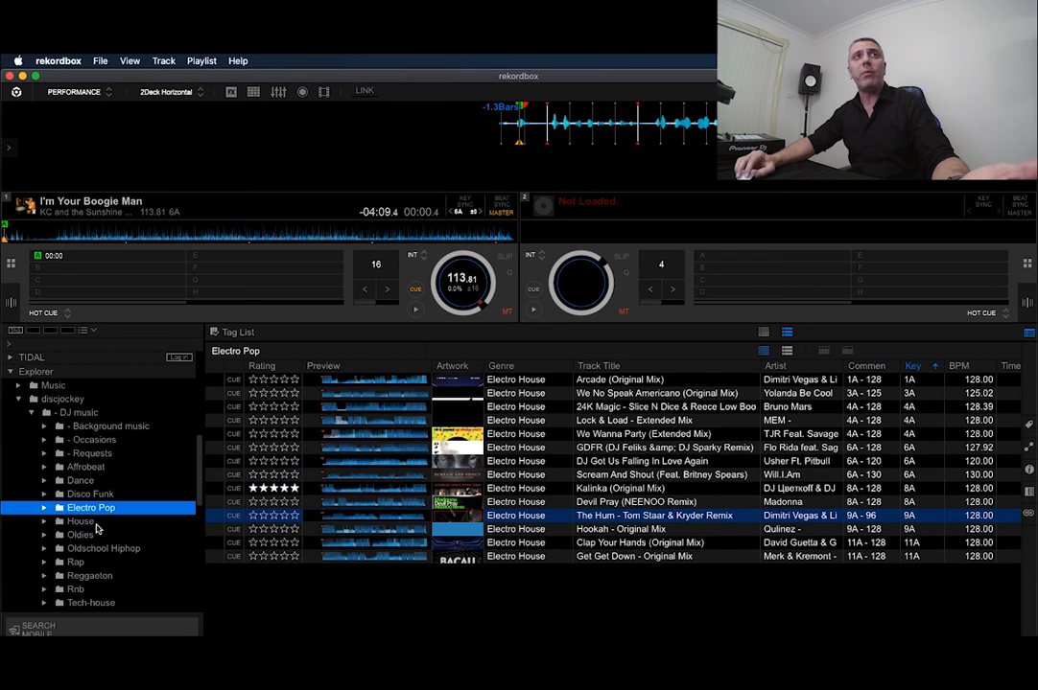
left_click(96, 524)
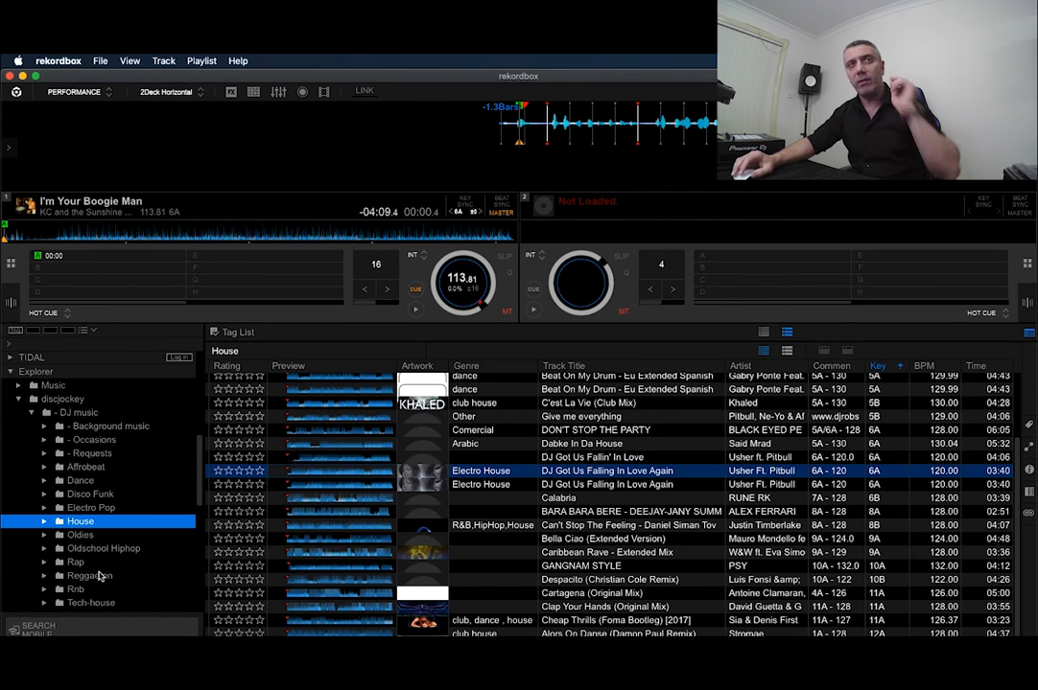
- Select the Dj Music folder under Playlists and compare it with the "- DJ music" subfolders in the Explorer
scroll(100, 578, "up", 10)
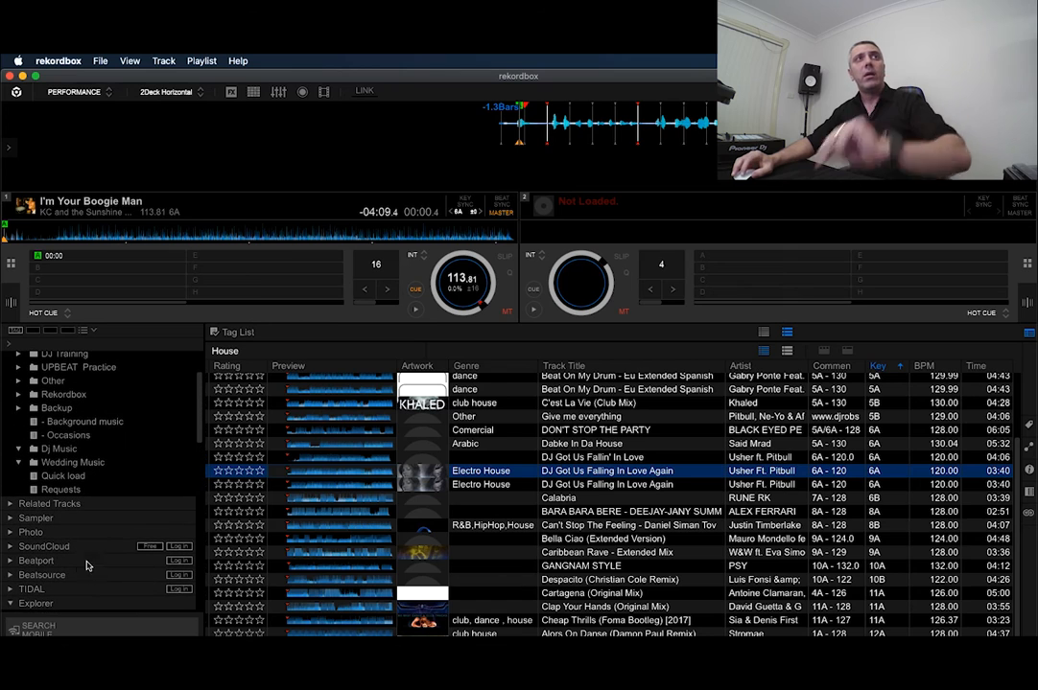
left_click(53, 449)
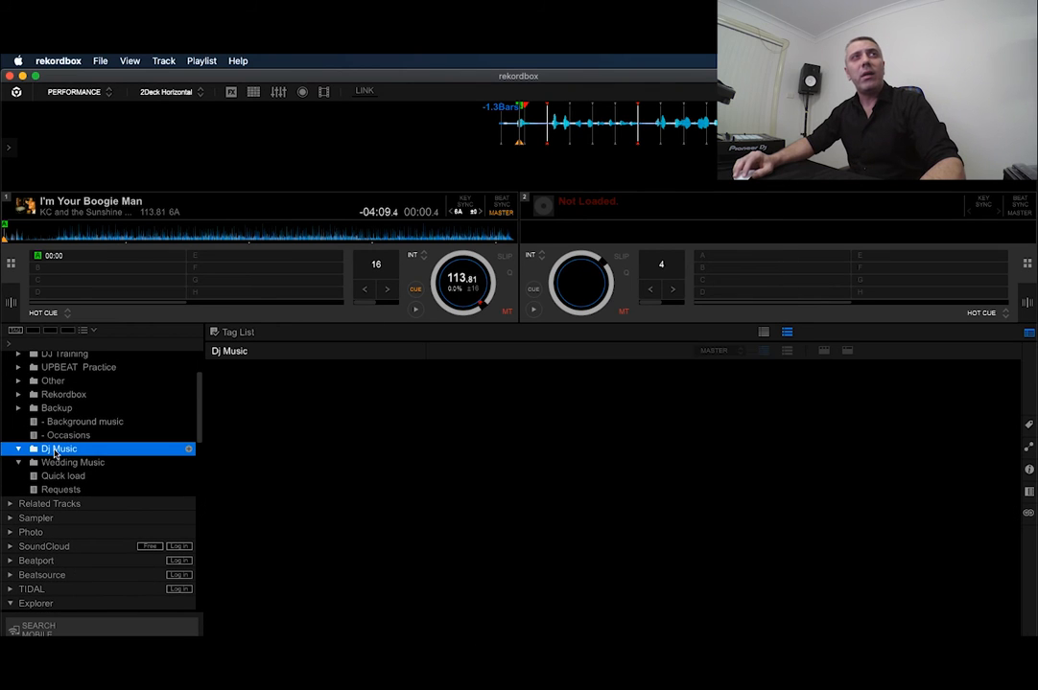
scroll(67, 441, "up", 3)
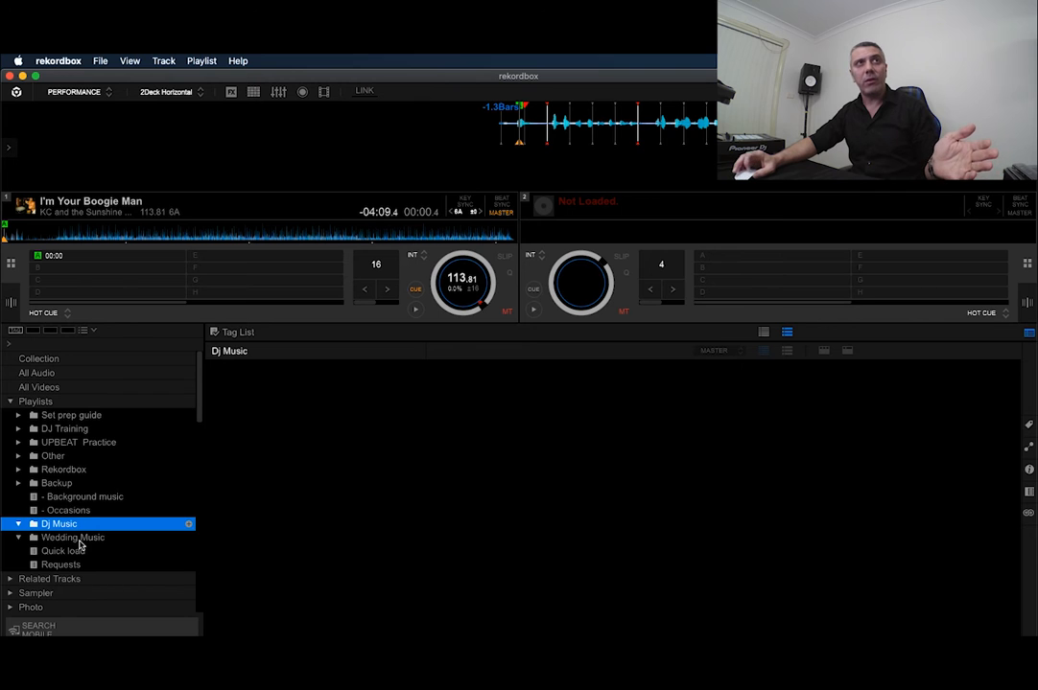
scroll(80, 542, "down", 5)
scroll(80, 545, "down", 2)
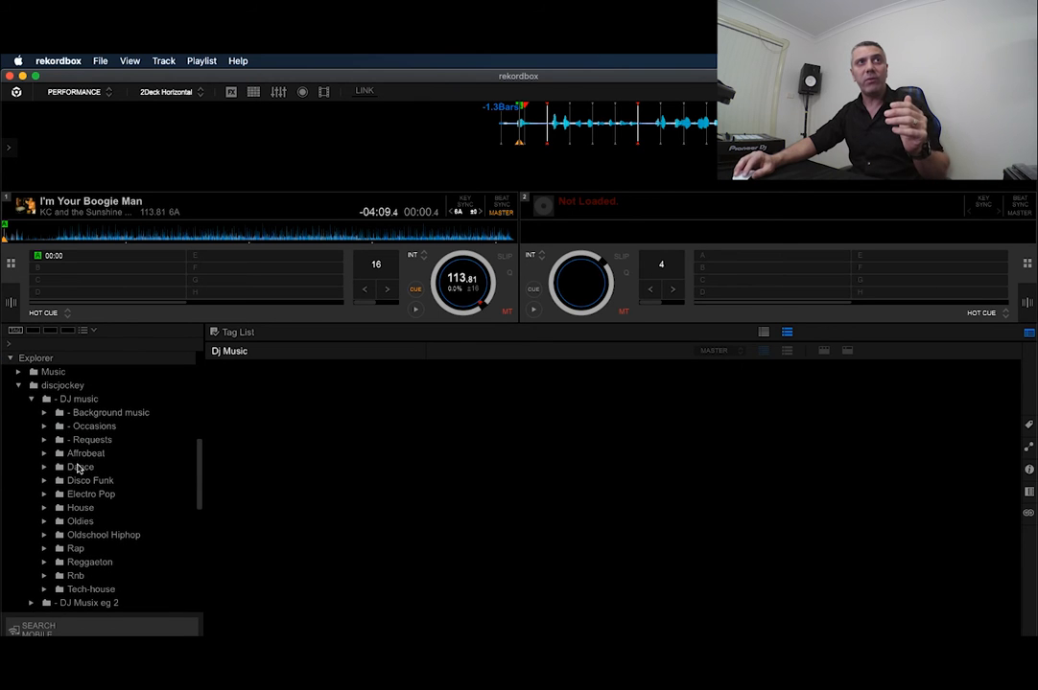
- Open the Dance folder, show the available commands for the Second Chance track, and dismiss them by selecting So Lonely
left_click(77, 467)
left_click(465, 488)
right_click(465, 488)
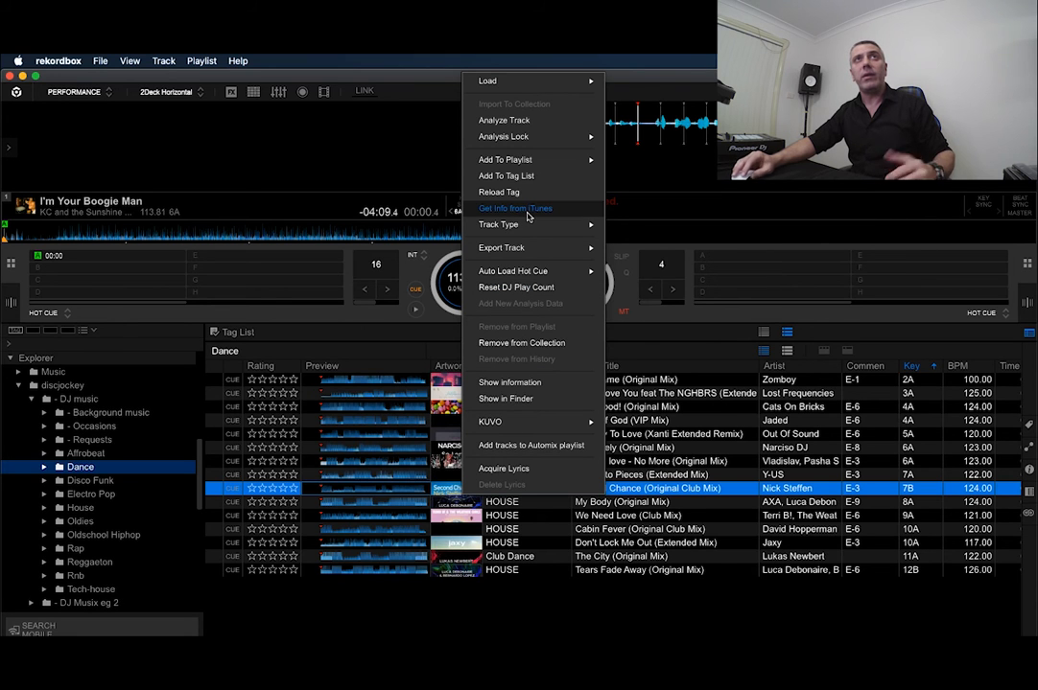
left_click(823, 451)
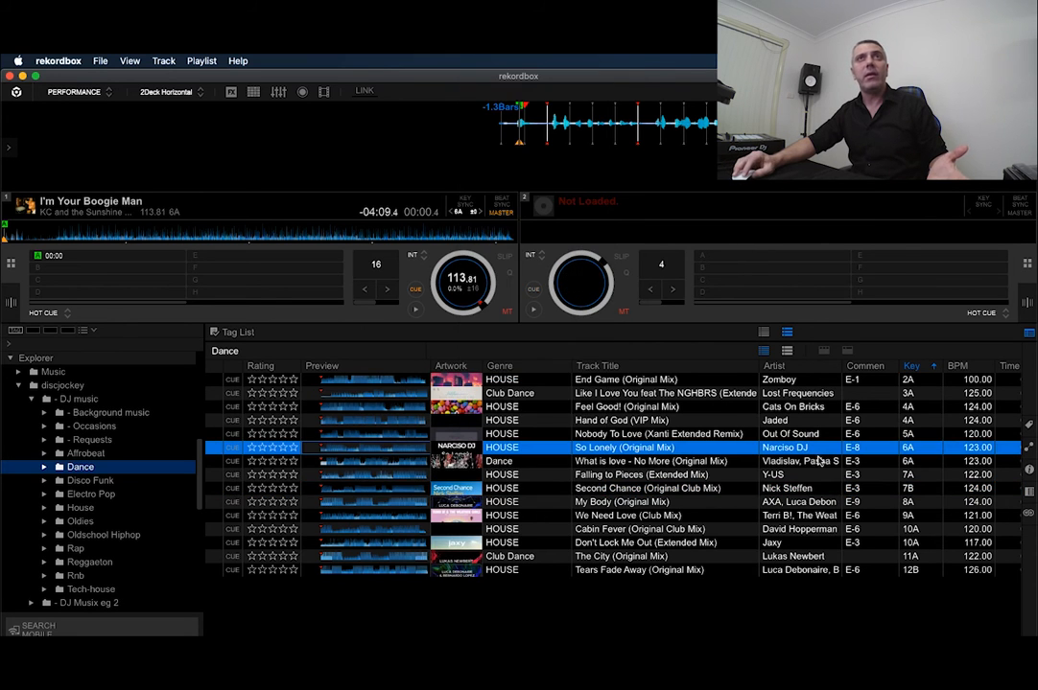
- Review the Dj Music folder and - Occasions playlist under Playlists, and view the command for creating a new playlist folder
scroll(93, 486, "up", 10)
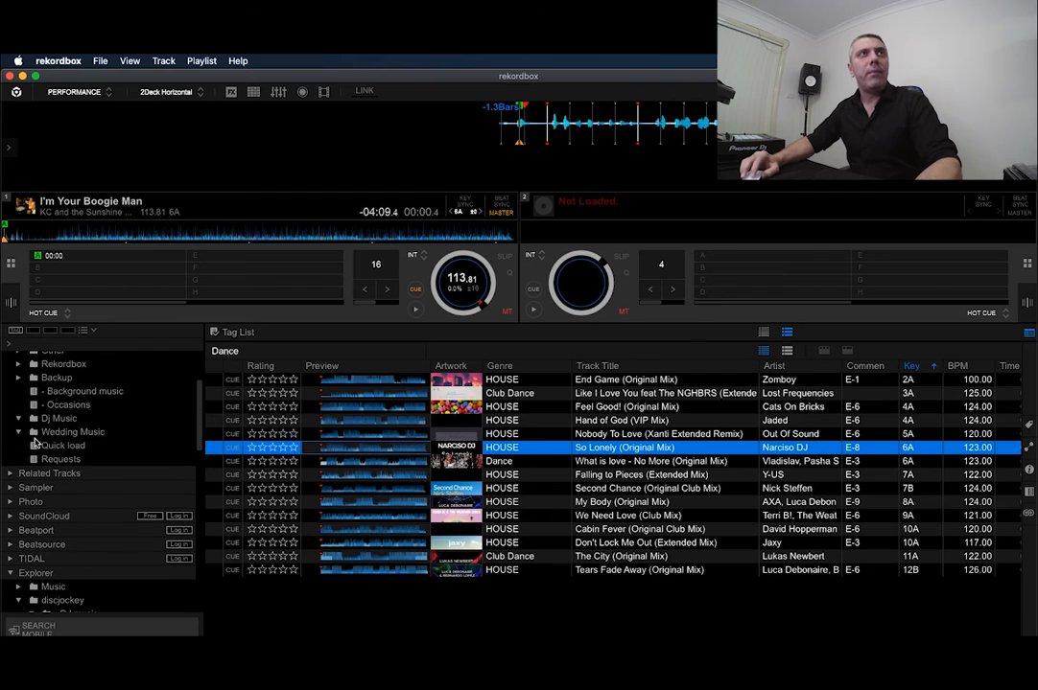
left_click(58, 419)
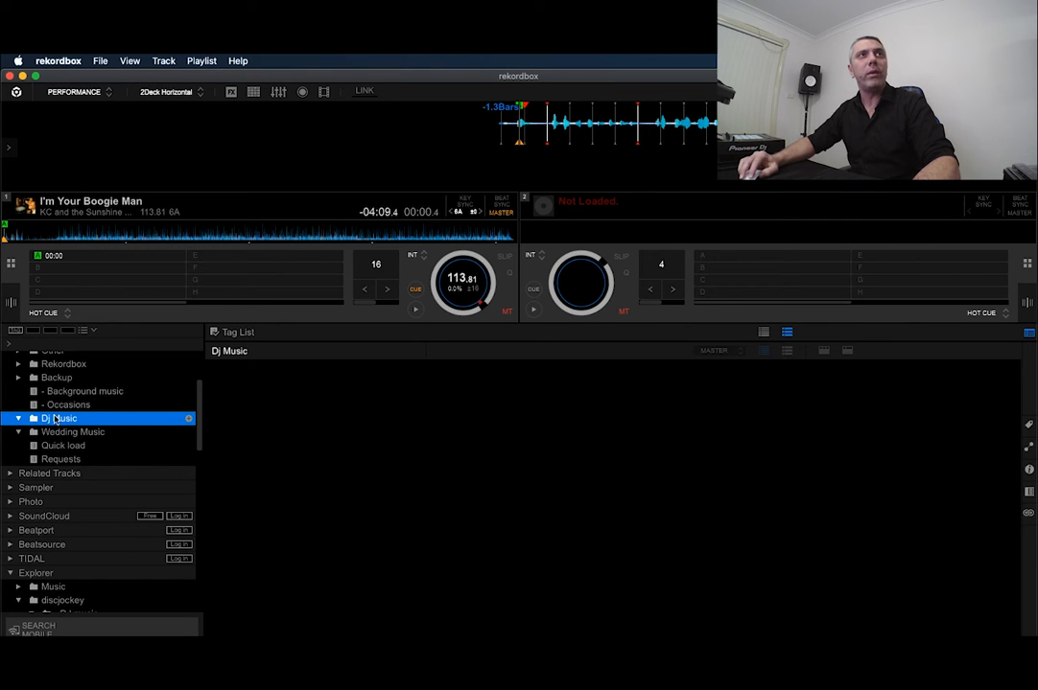
left_click(67, 406)
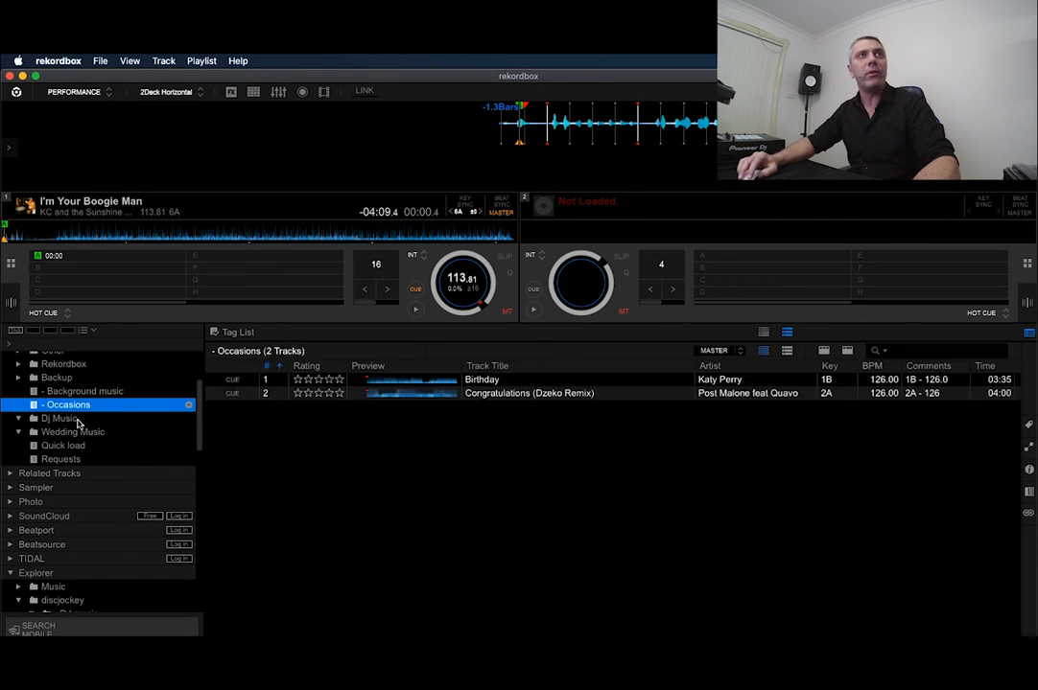
left_click(200, 62)
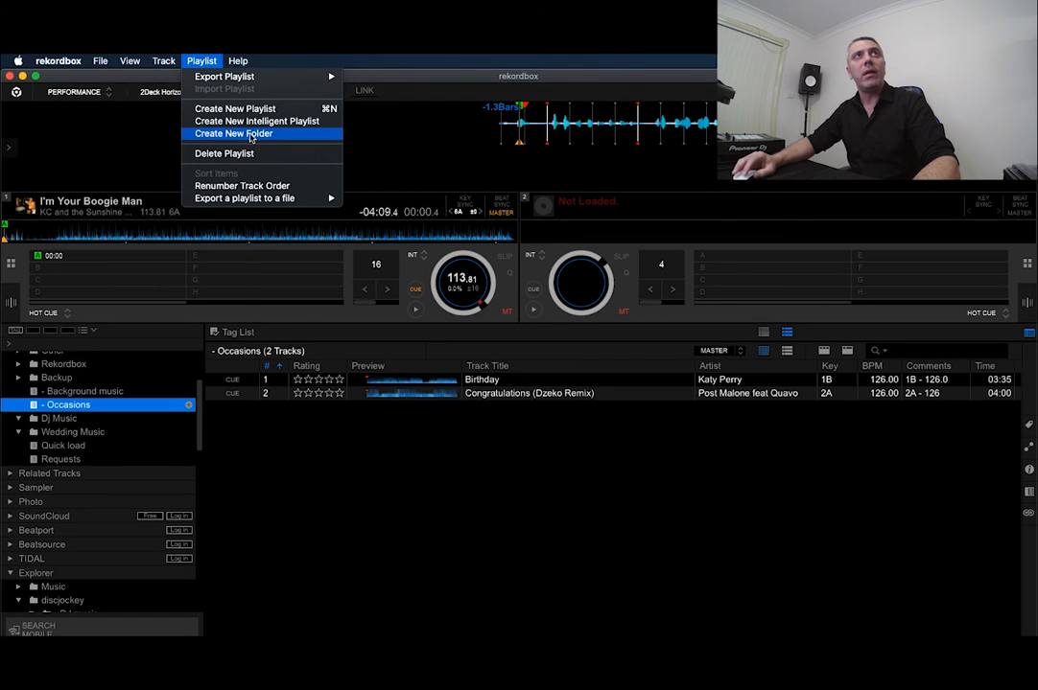
left_click(424, 78)
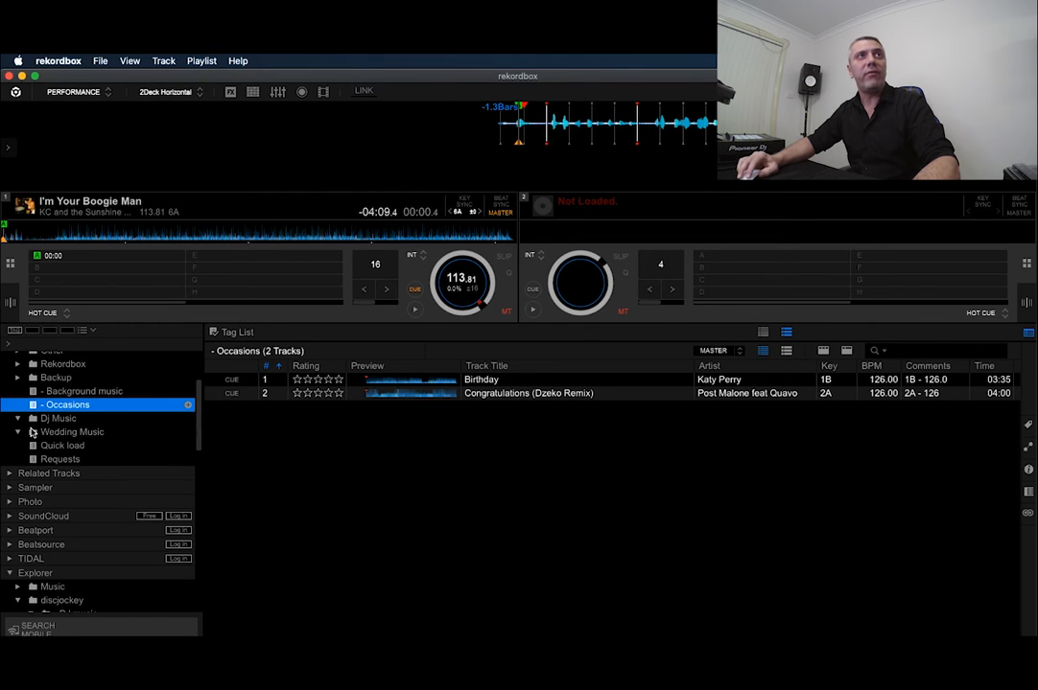
- Create a playlist named Rnb inside the Dj Music folder under Playlists
left_click(60, 420)
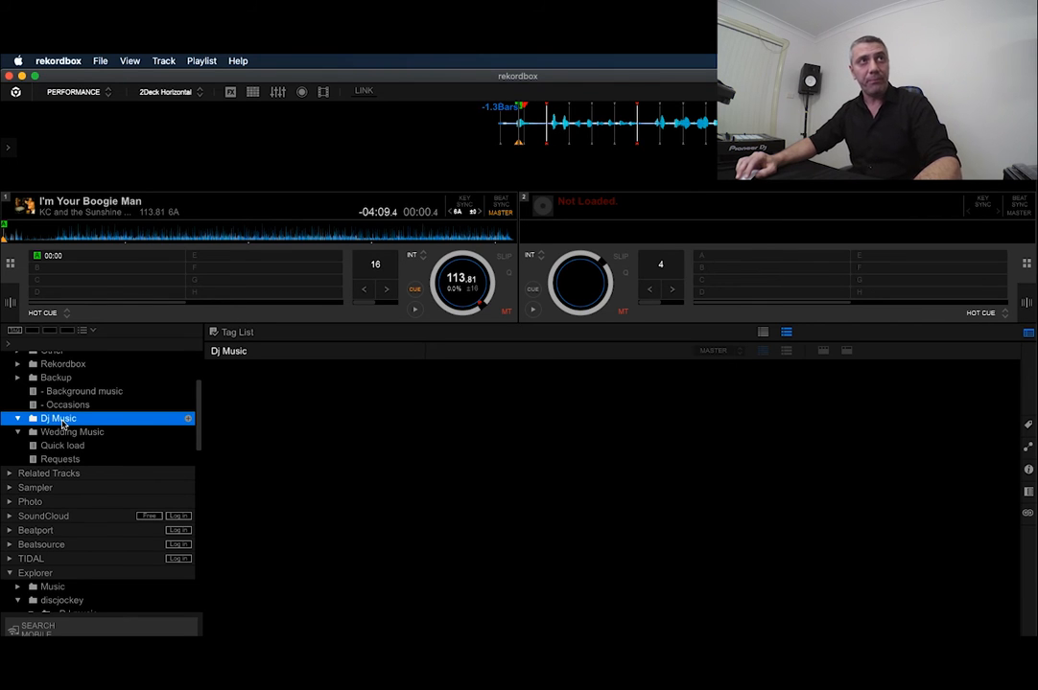
left_click(188, 420)
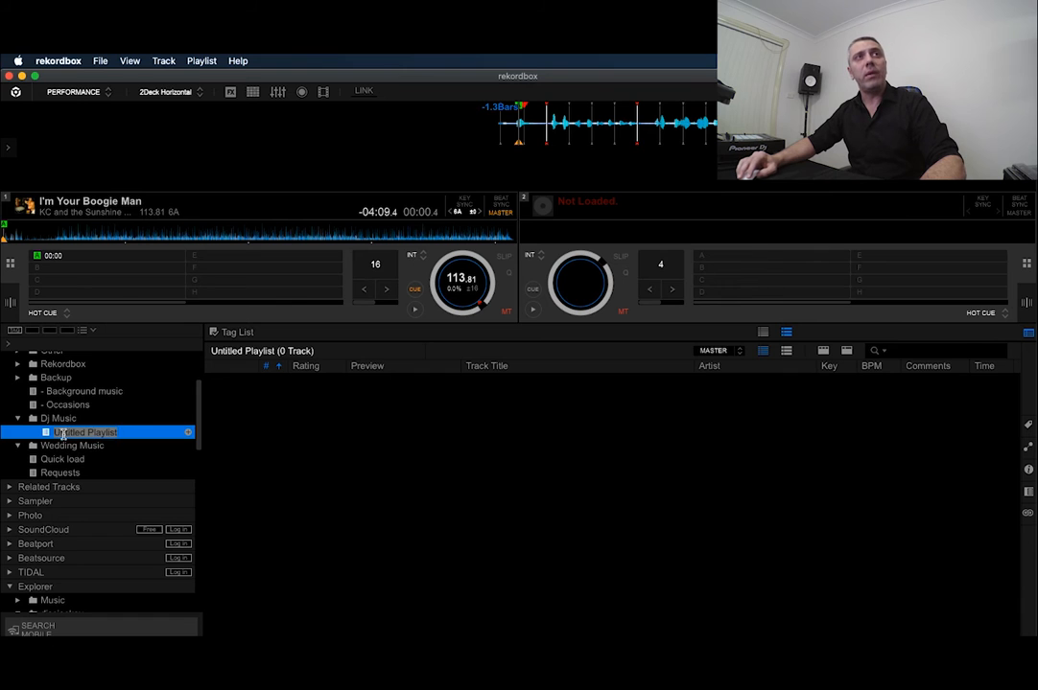
type("Rnb")
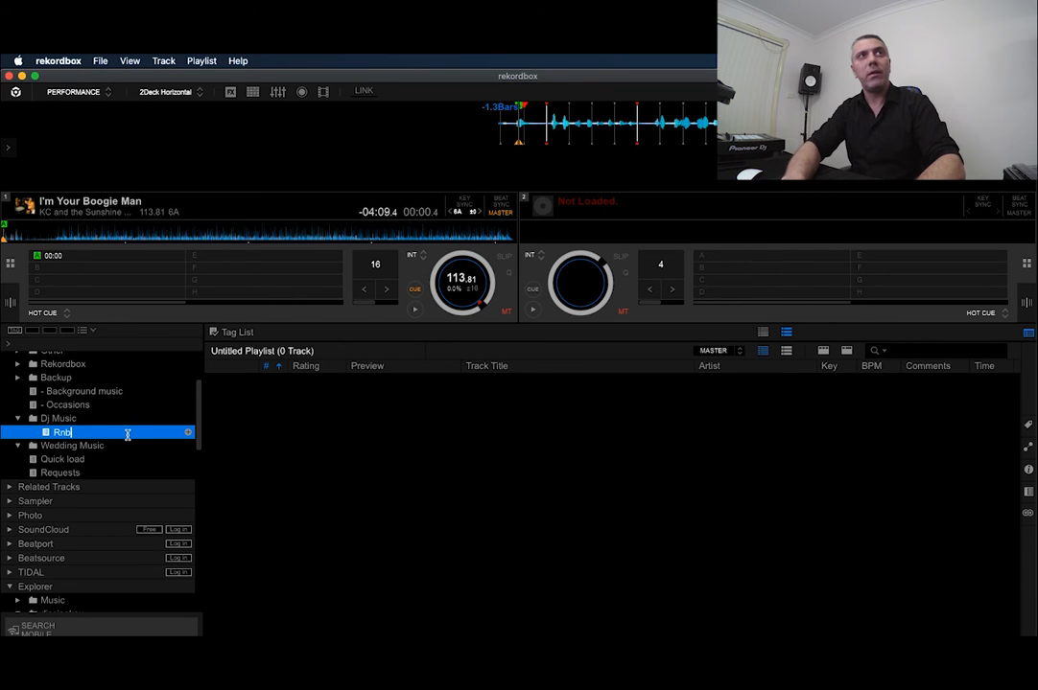
key("Return")
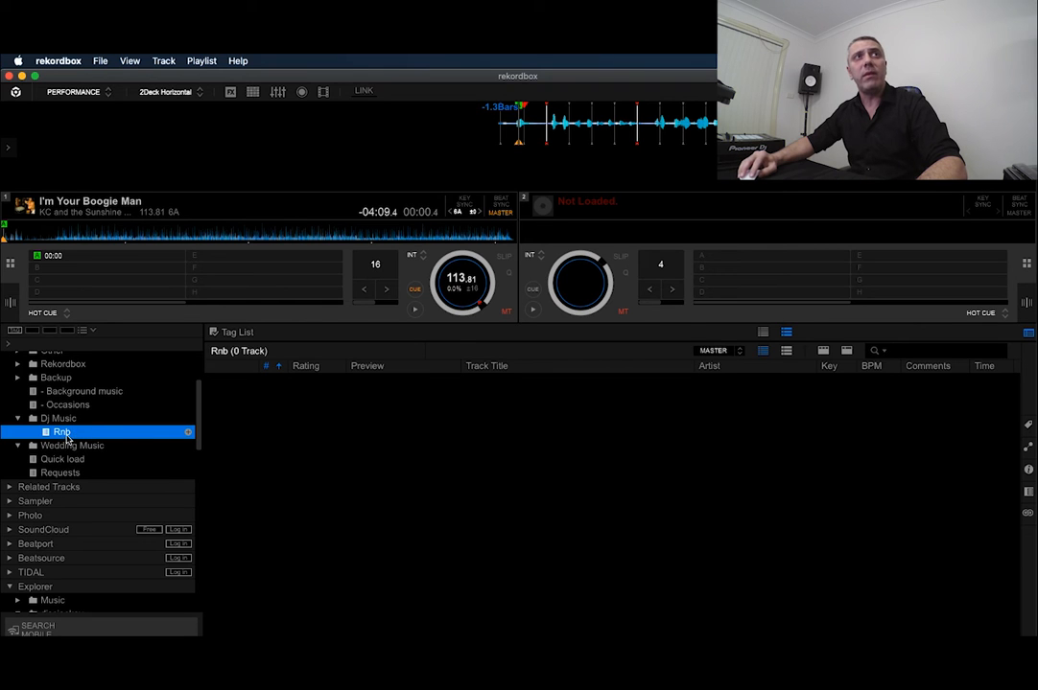
- Add all tracks from the Explorer's Rnb folder to the Rnb playlist in Dj Music, and open that playlist
scroll(113, 520, "down", 10)
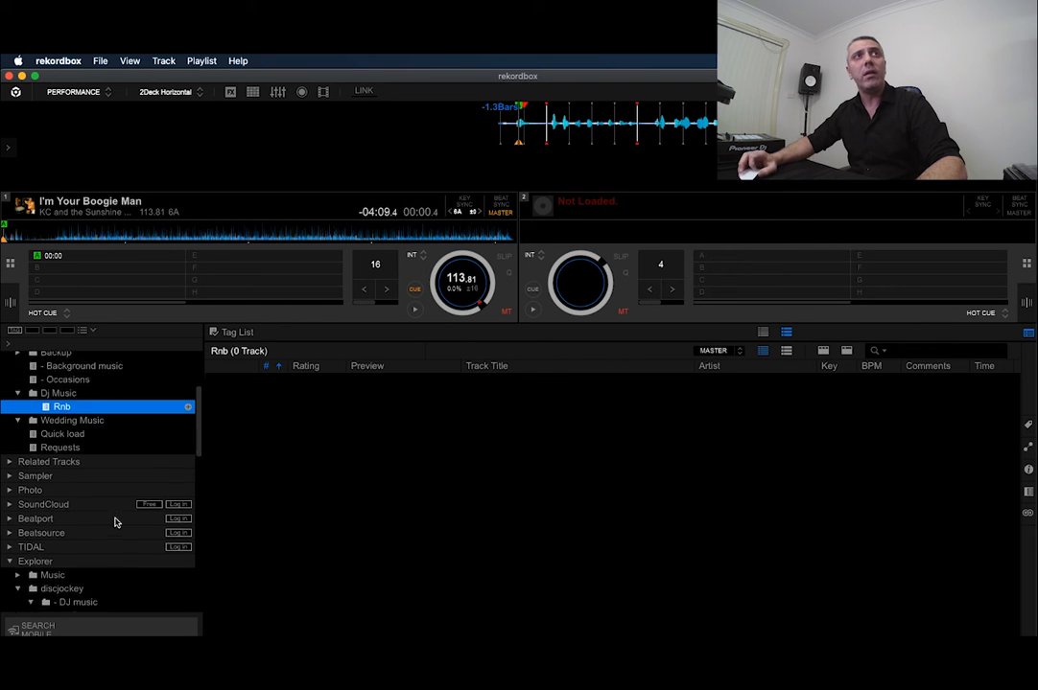
scroll(113, 521, "up", 1)
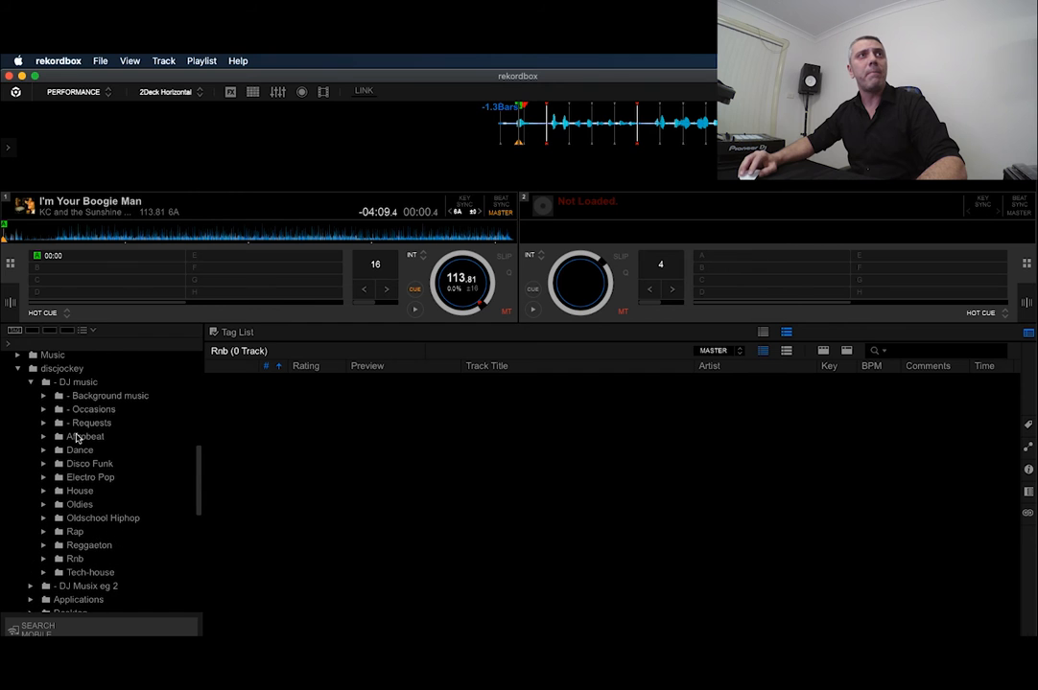
left_click(75, 558)
left_click(623, 504)
key("super+a")
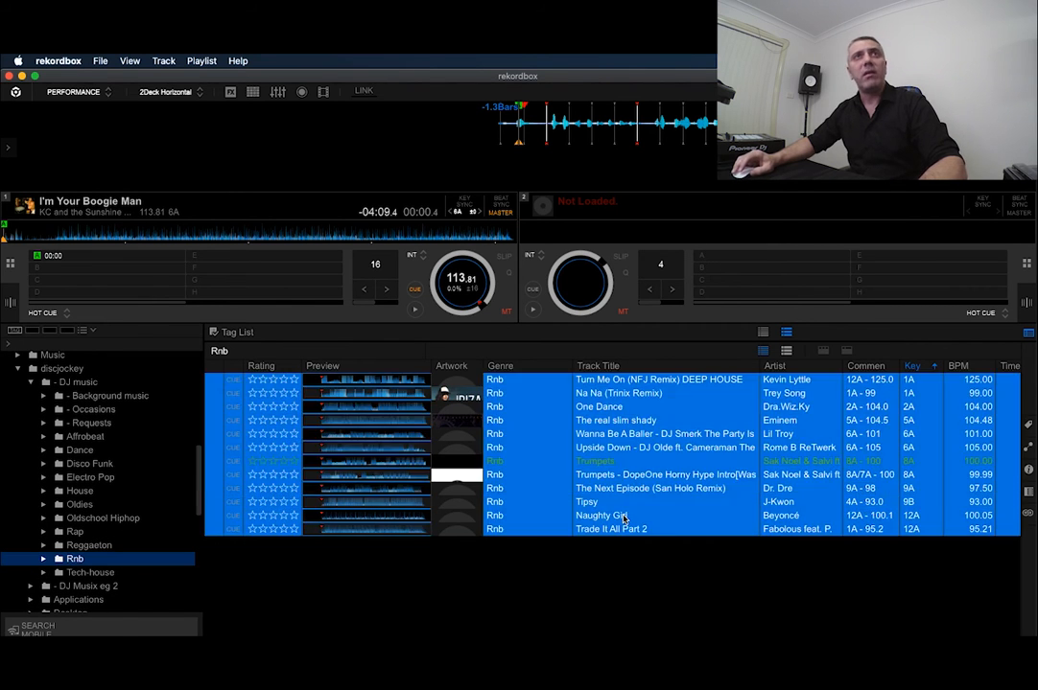
right_click(620, 515)
mouse_move(556, 189)
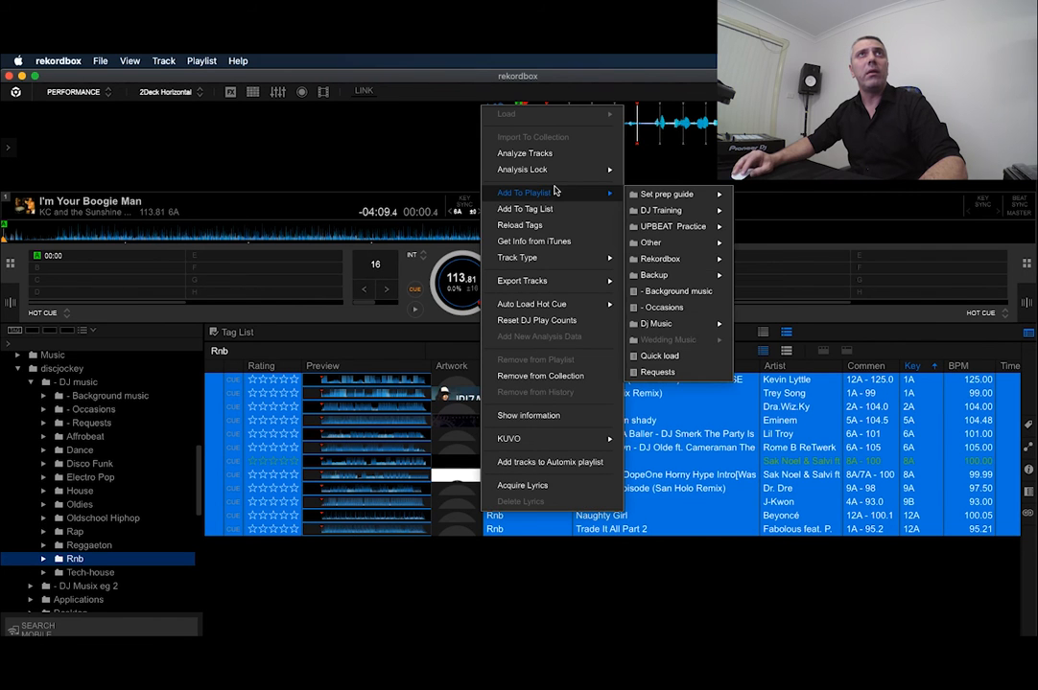
mouse_move(674, 328)
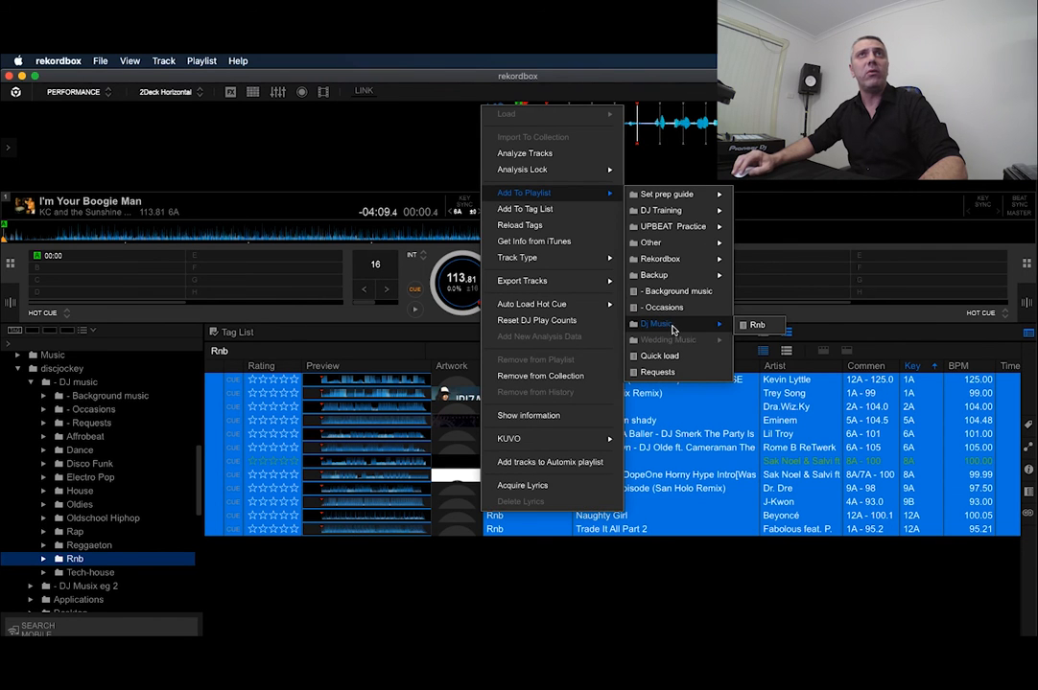
left_click(757, 326)
scroll(104, 475, "down", 5)
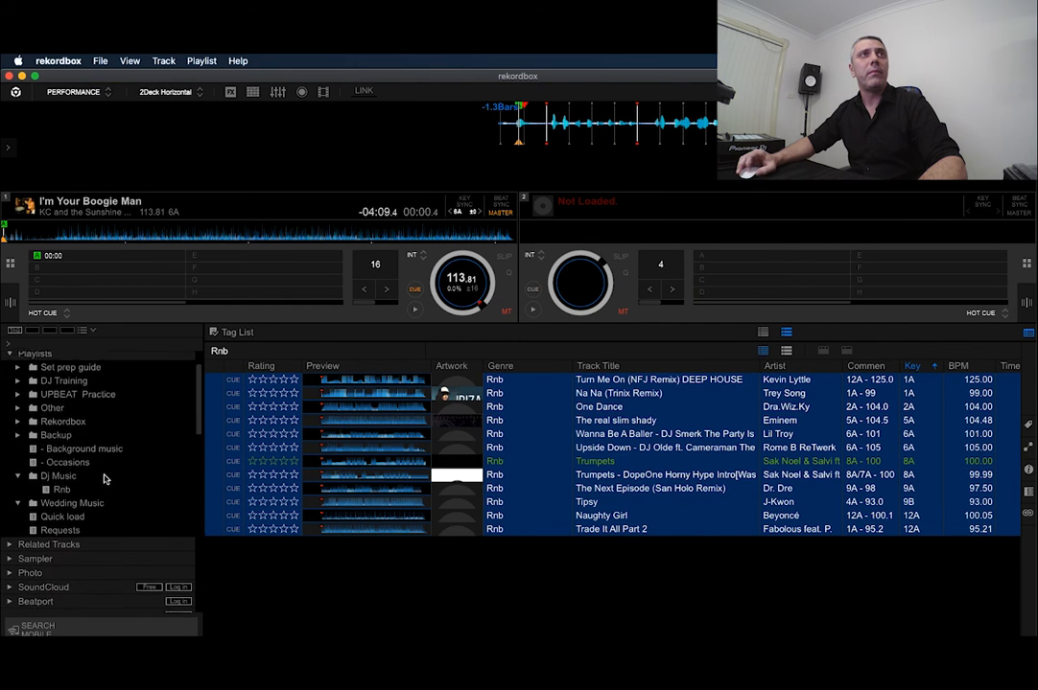
left_click(61, 506)
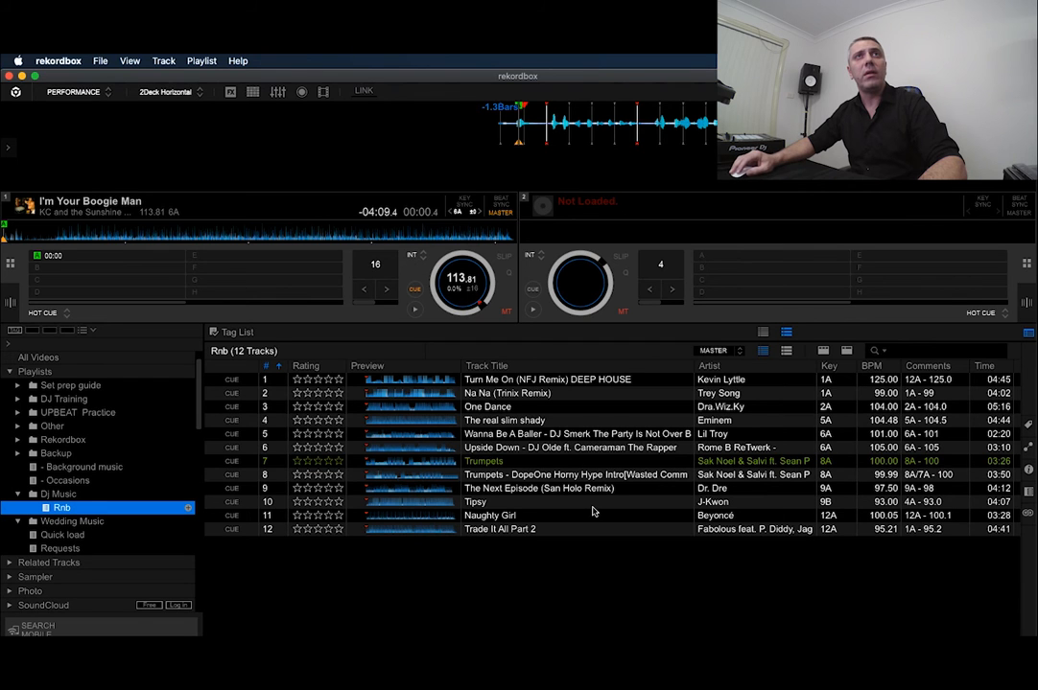
- Create a second playlist named House inside the Dj Music folder, below Rnb
left_click(188, 509)
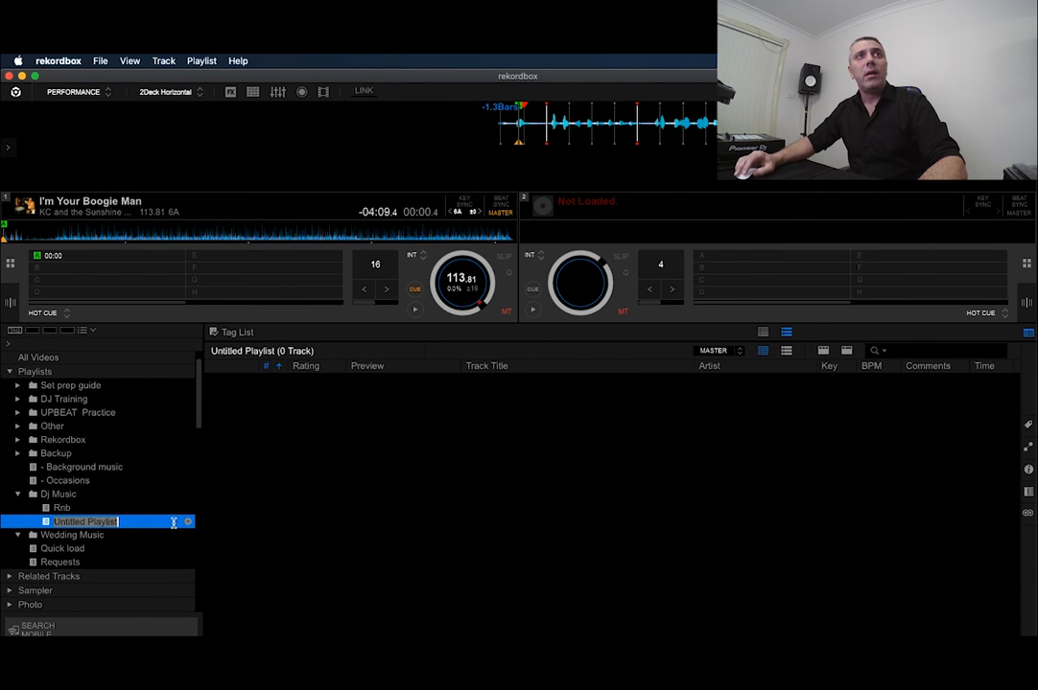
type("House")
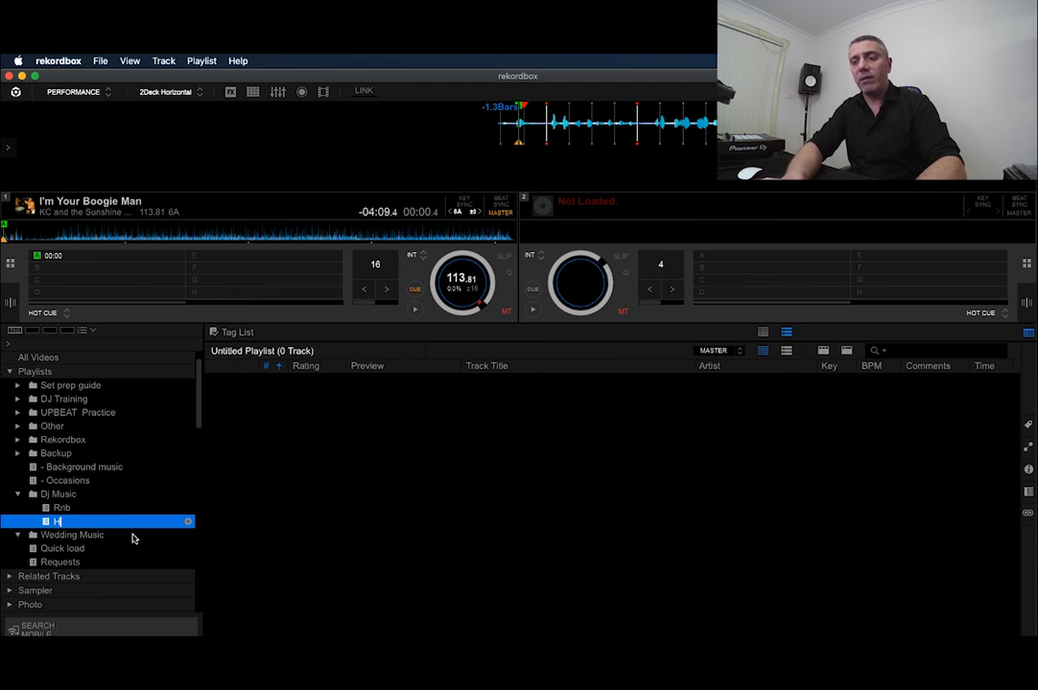
key("Return")
- Add all tracks from the Explorer's House folder to the House playlist in Dj Music
scroll(96, 523, "down", 15)
left_click(79, 485)
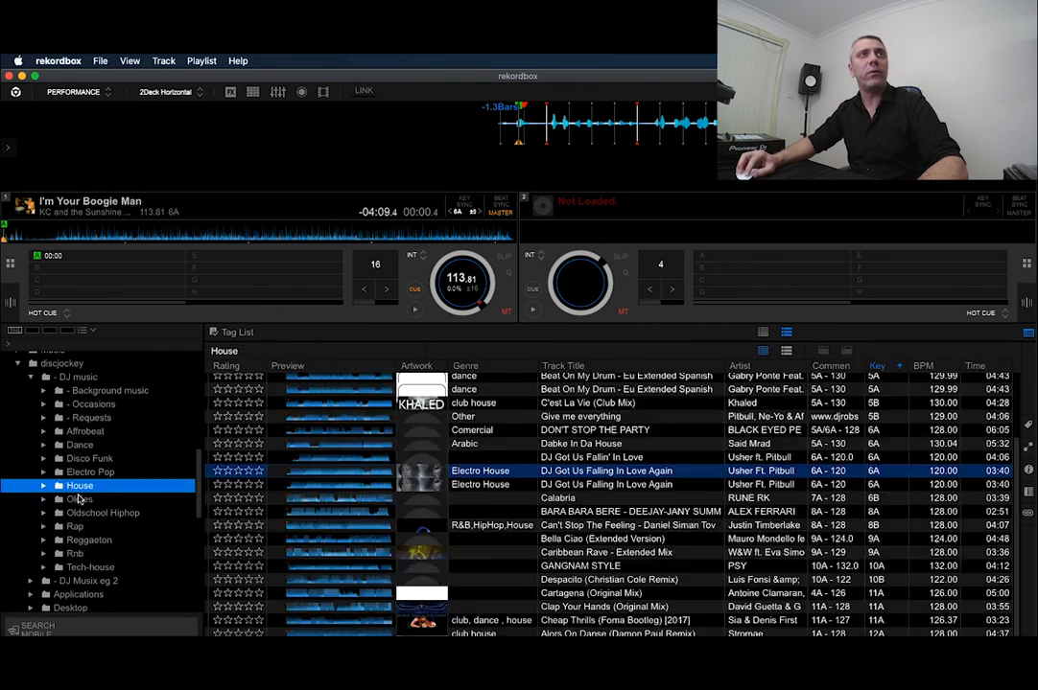
key("super+a")
right_click(638, 547)
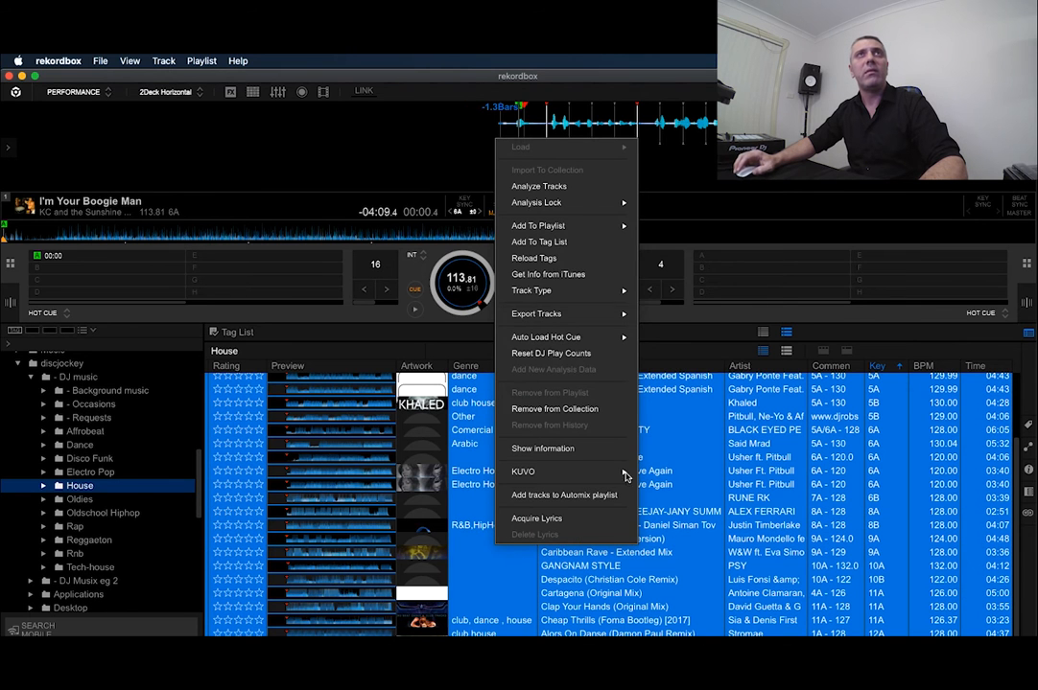
mouse_move(575, 227)
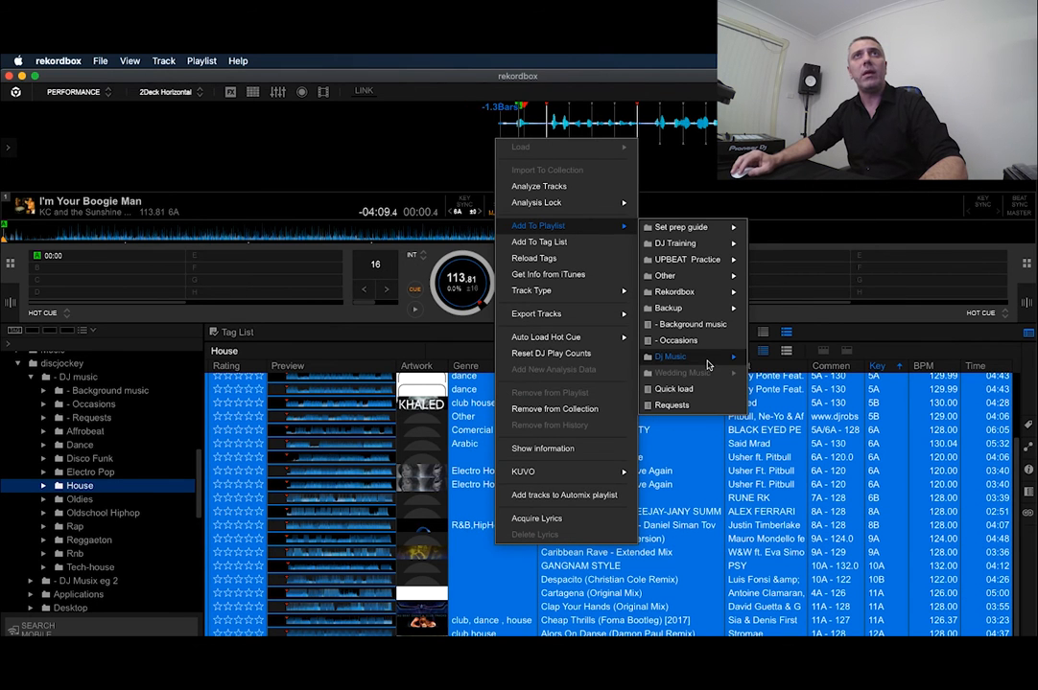
mouse_move(714, 357)
left_click(775, 357)
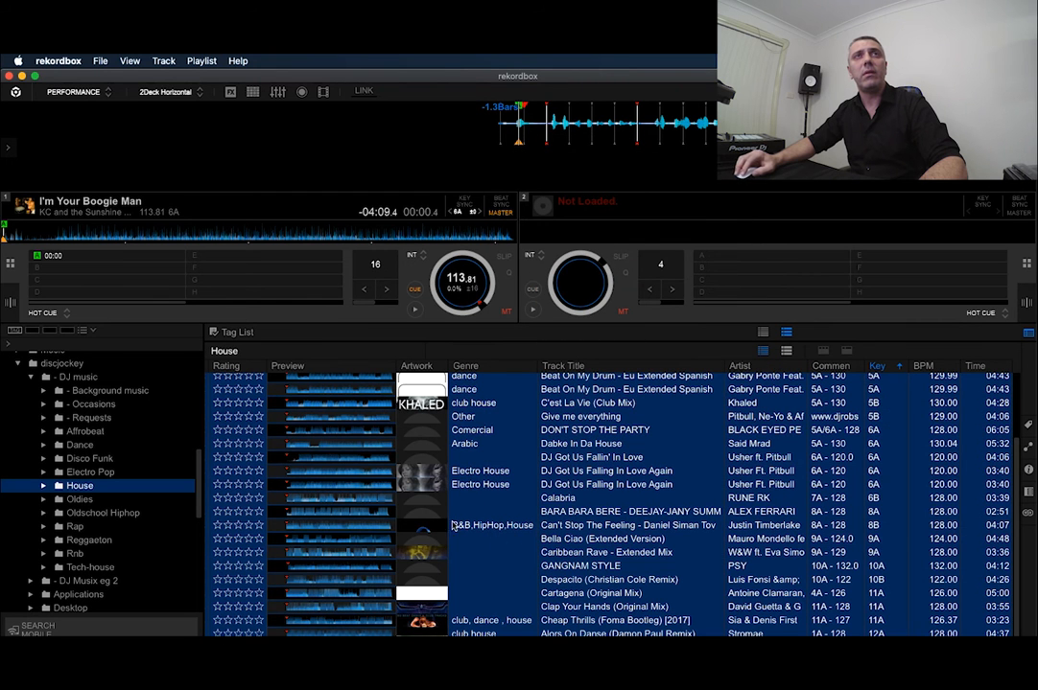
- Compare the Dj Music playlists with the Explorer's House folder, highlighting Calabria and Caribbean Rave - Extended Mix in its track list
scroll(85, 508, "up", 5)
scroll(84, 503, "up", 1)
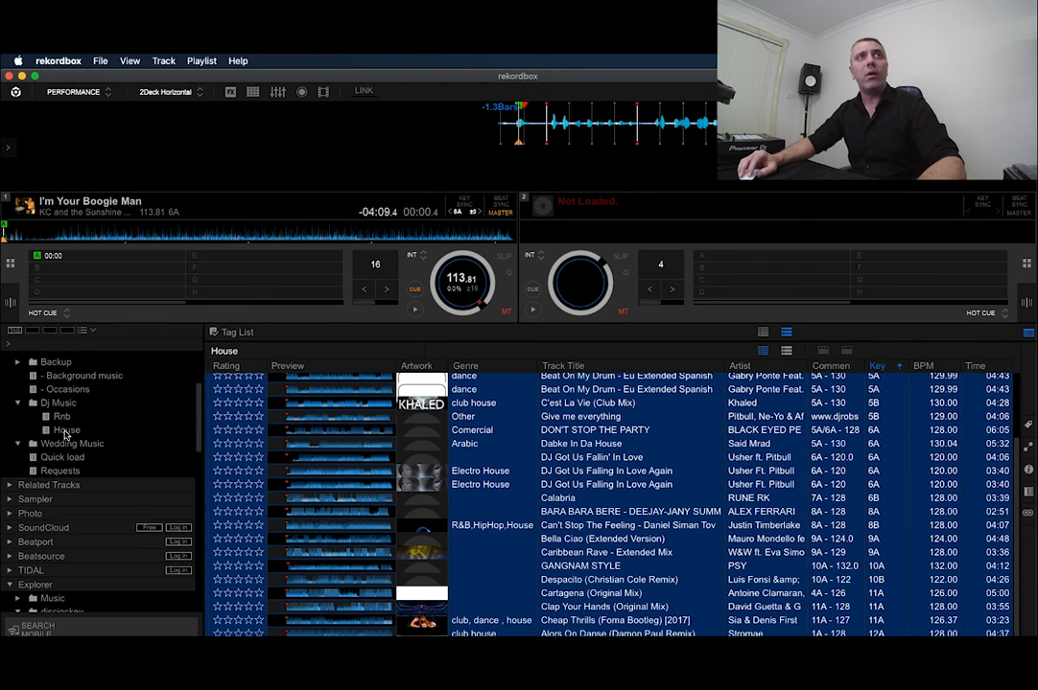
left_click(654, 497)
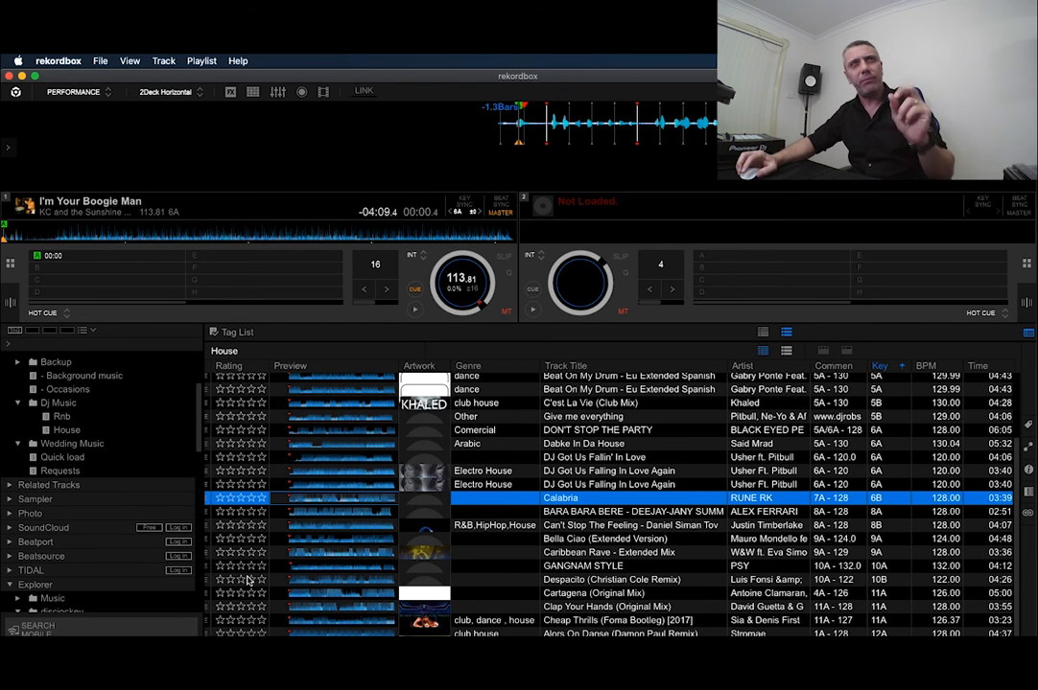
scroll(82, 553, "down", 2)
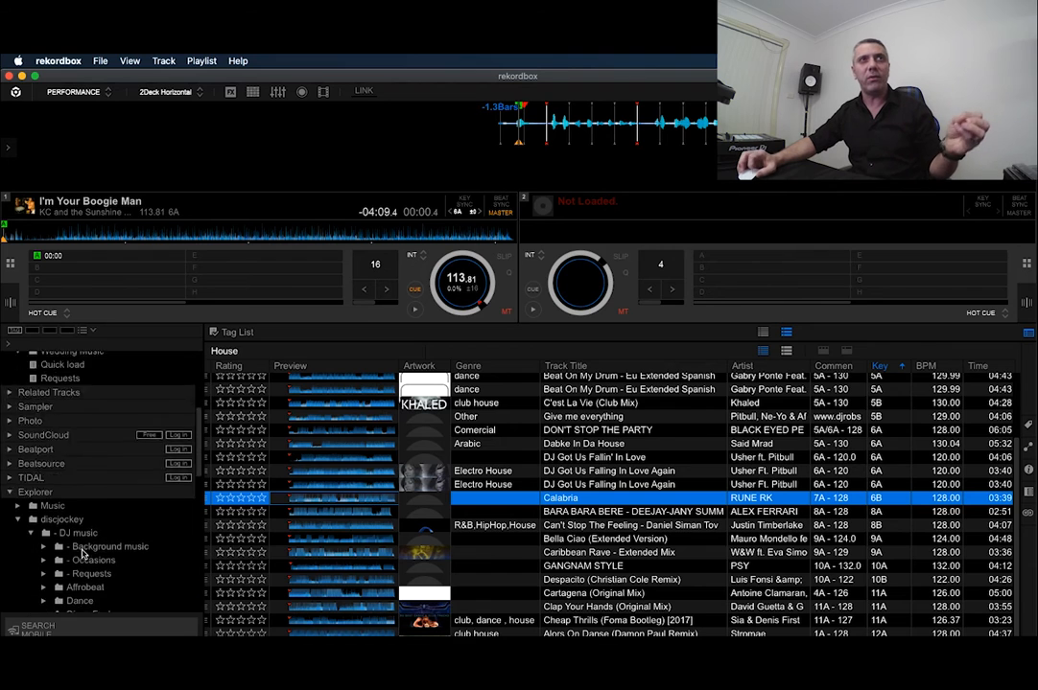
scroll(82, 554, "down", 5)
left_click(100, 418)
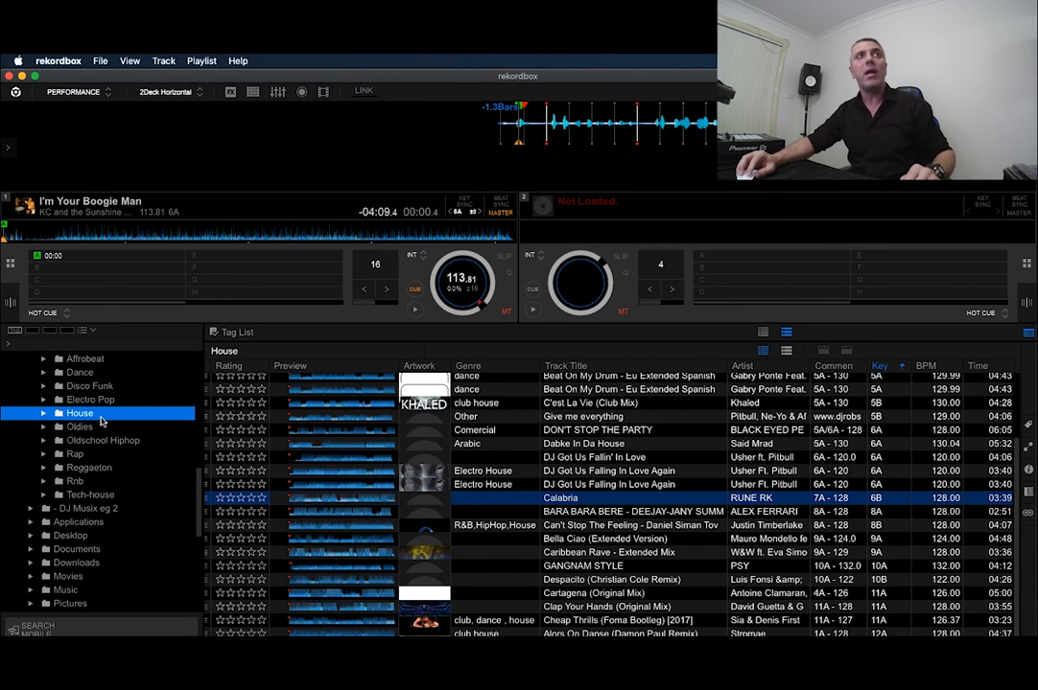
left_click(516, 555)
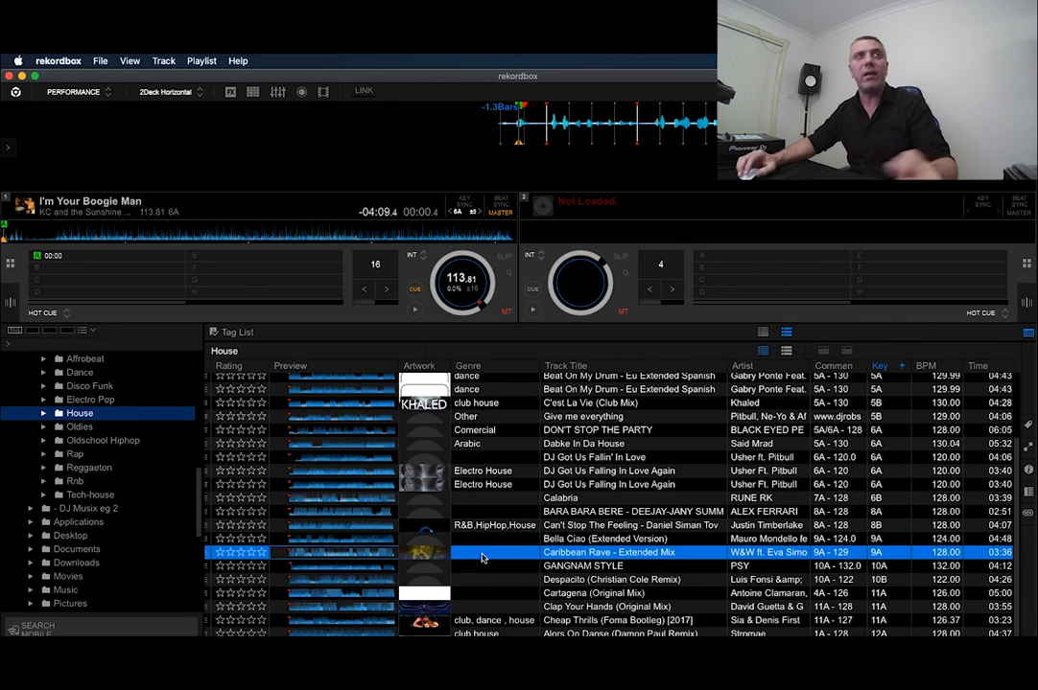
scroll(97, 451, "up", 10)
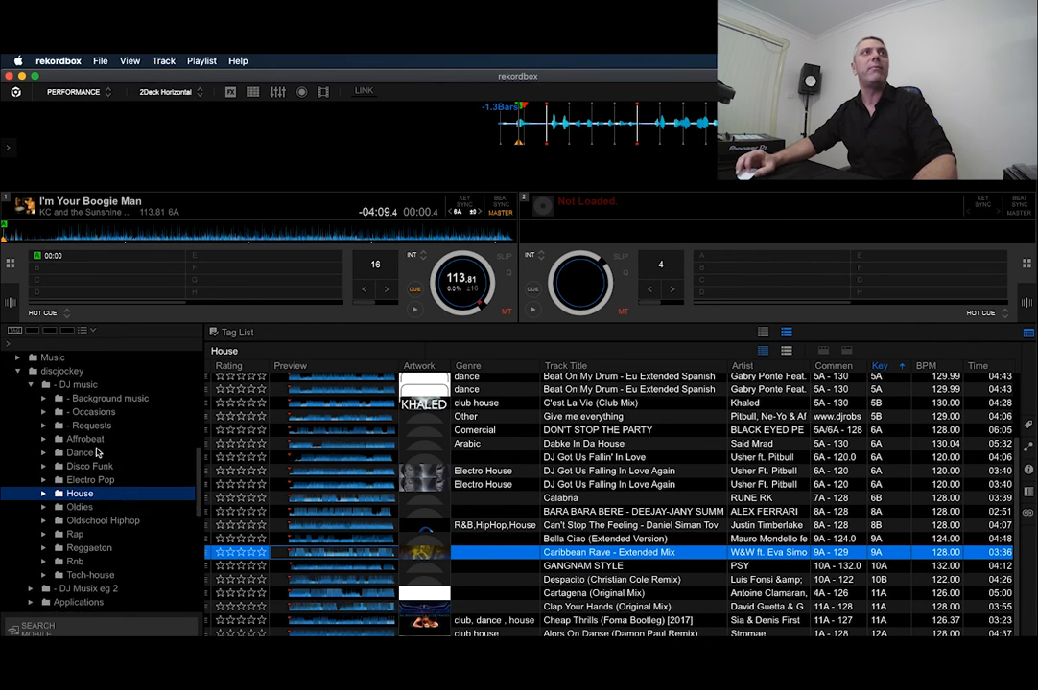
scroll(94, 458, "up", 5)
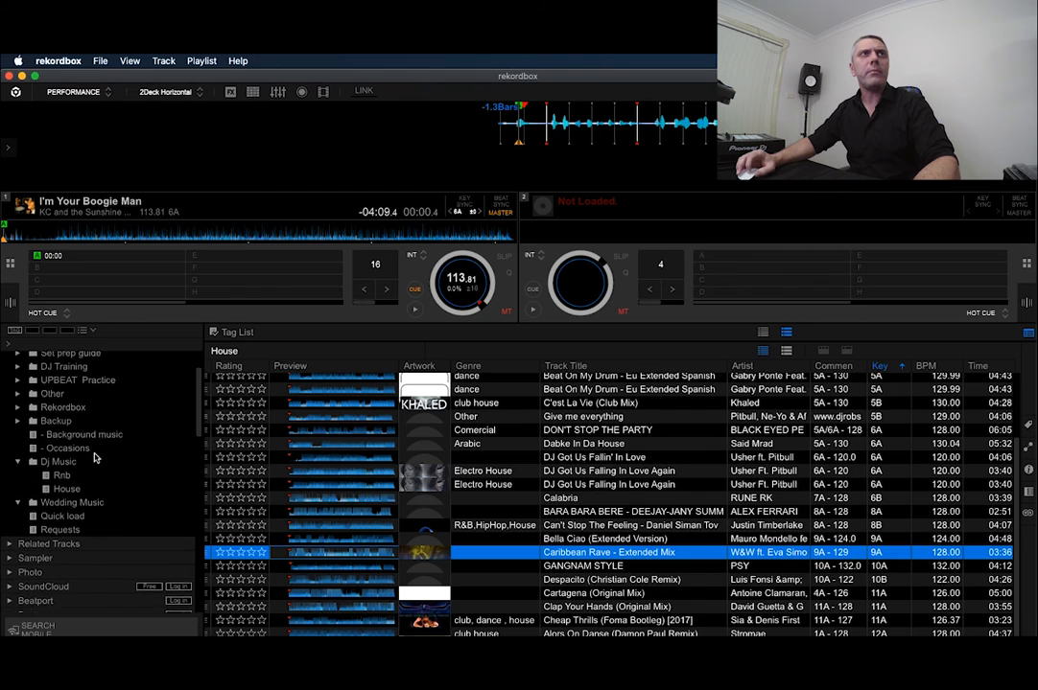
scroll(94, 463, "down", 3)
scroll(92, 462, "down", 3)
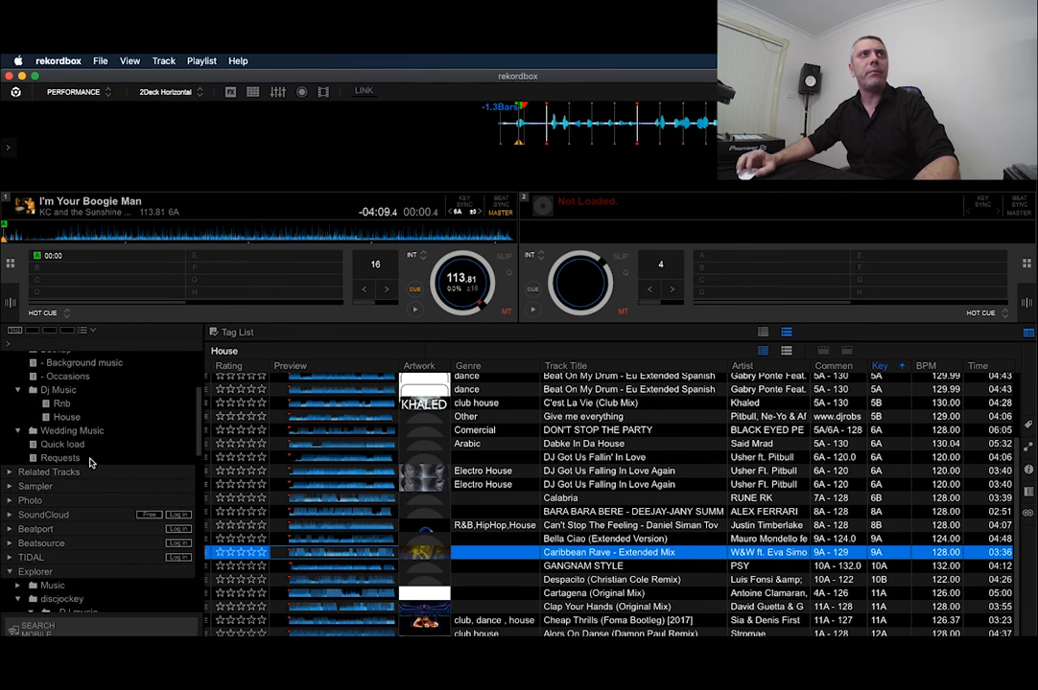
- Create a playlist named Rng inside the Wedding Music folder under Playlists
left_click(52, 432)
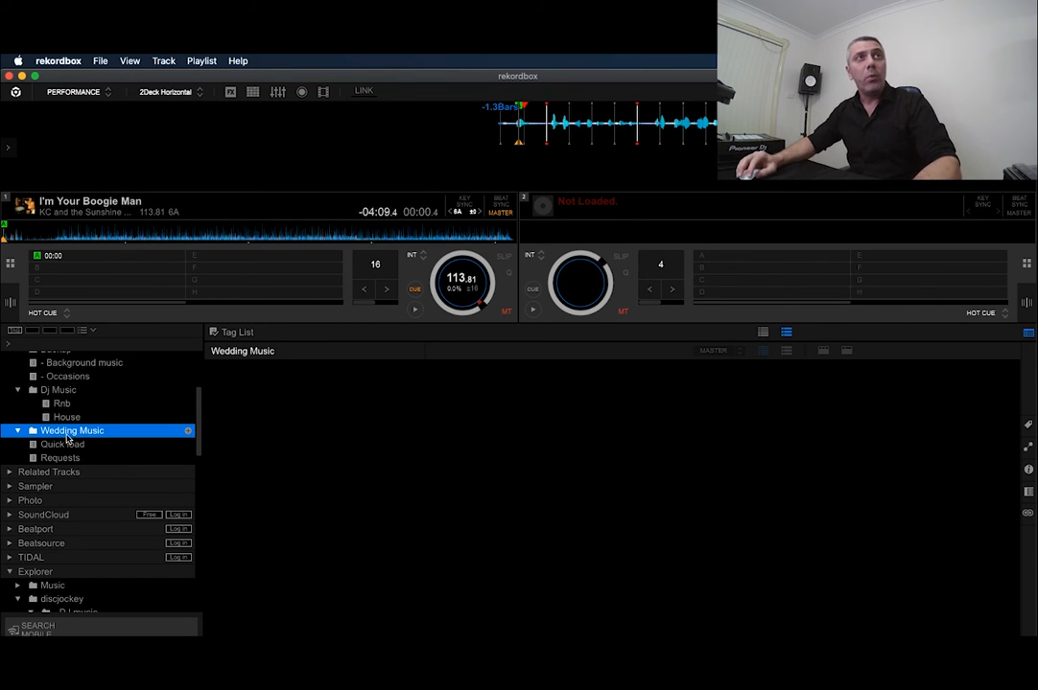
left_click(188, 433)
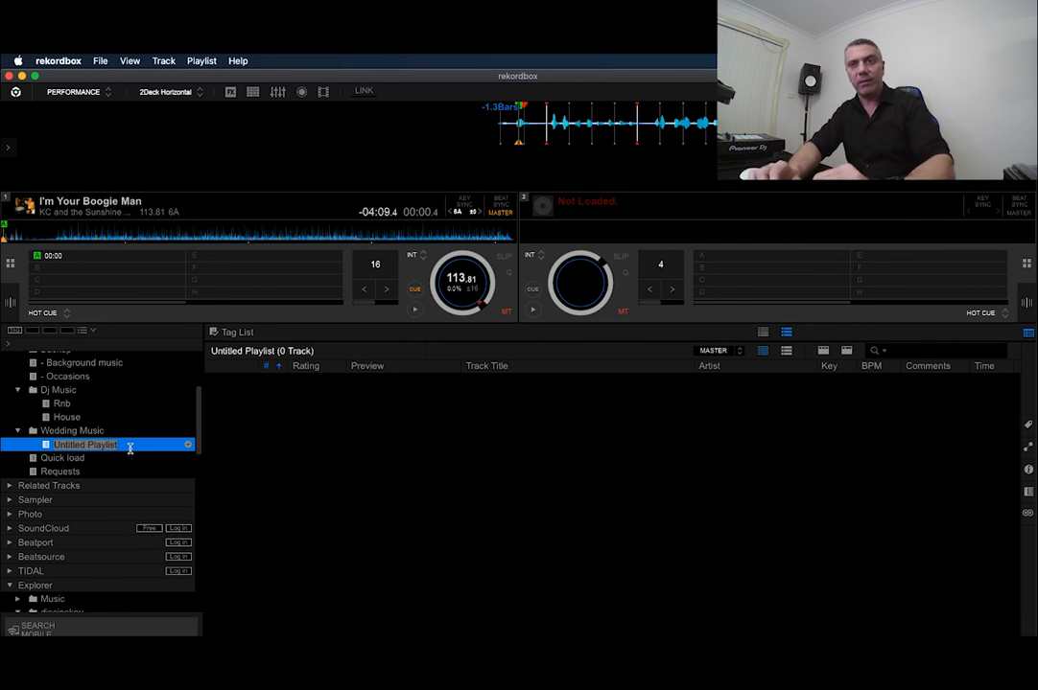
type("Rng")
key("Return")
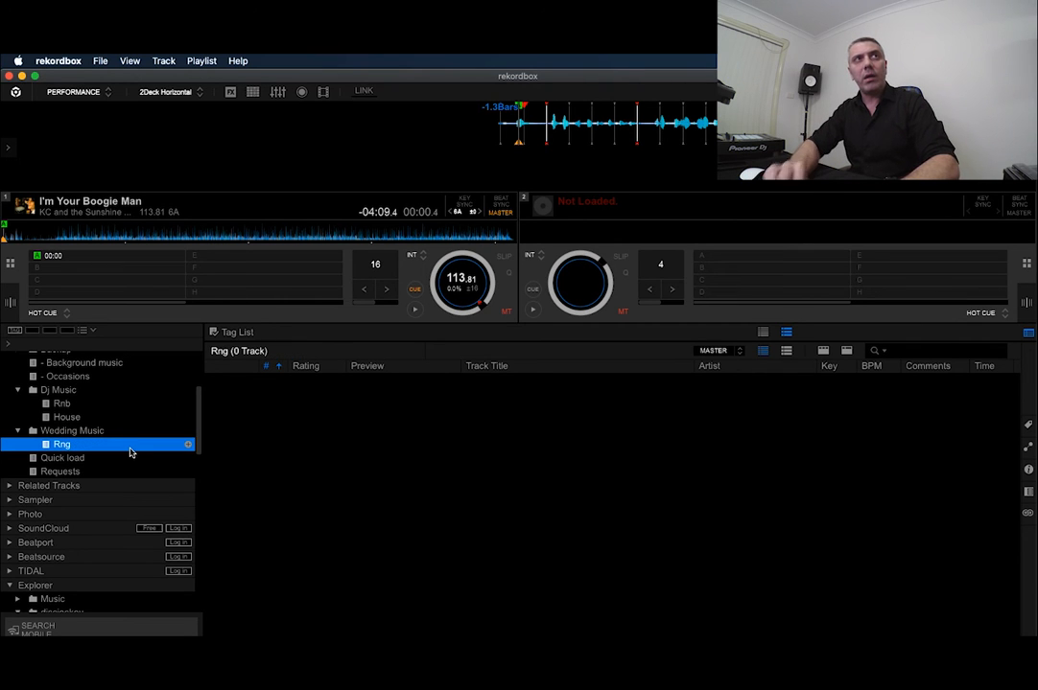
scroll(134, 504, "down", 10)
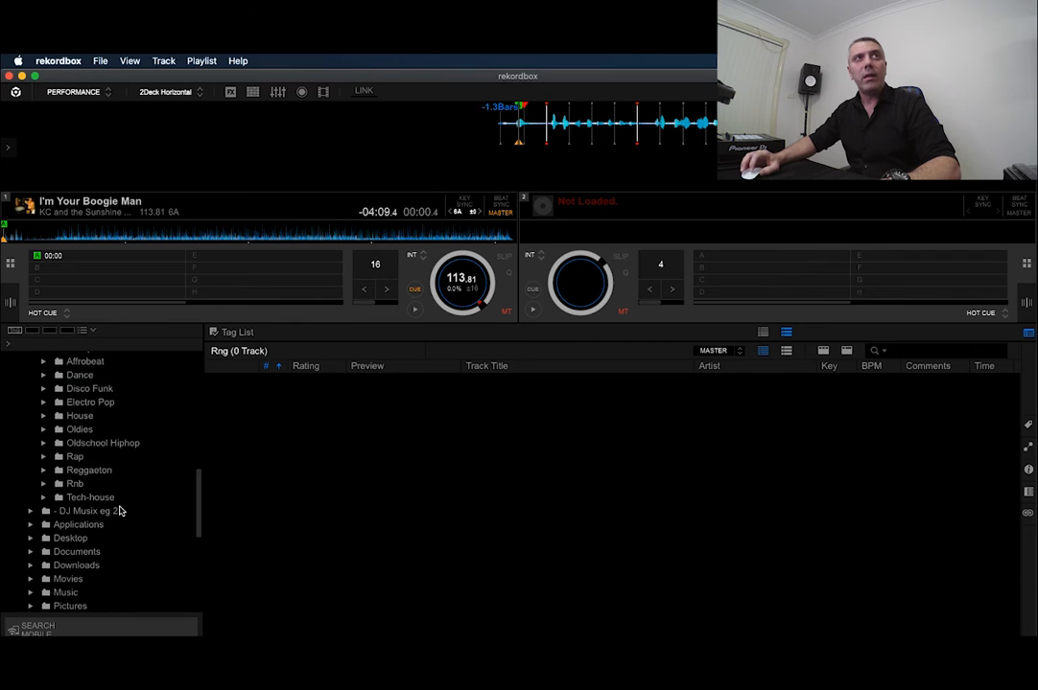
scroll(116, 513, "up", 10)
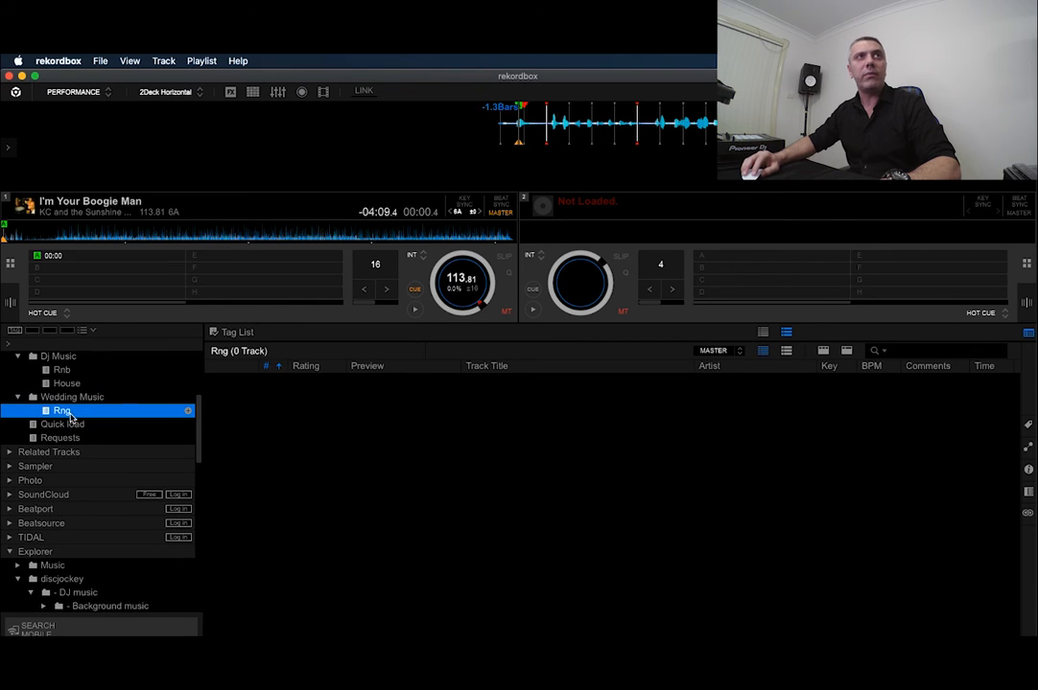
- Rename the Rng playlist in the Wedding Music folder to Rnb
double_click(63, 411)
left_click_drag(75, 411, 15, 411)
type("Rn")
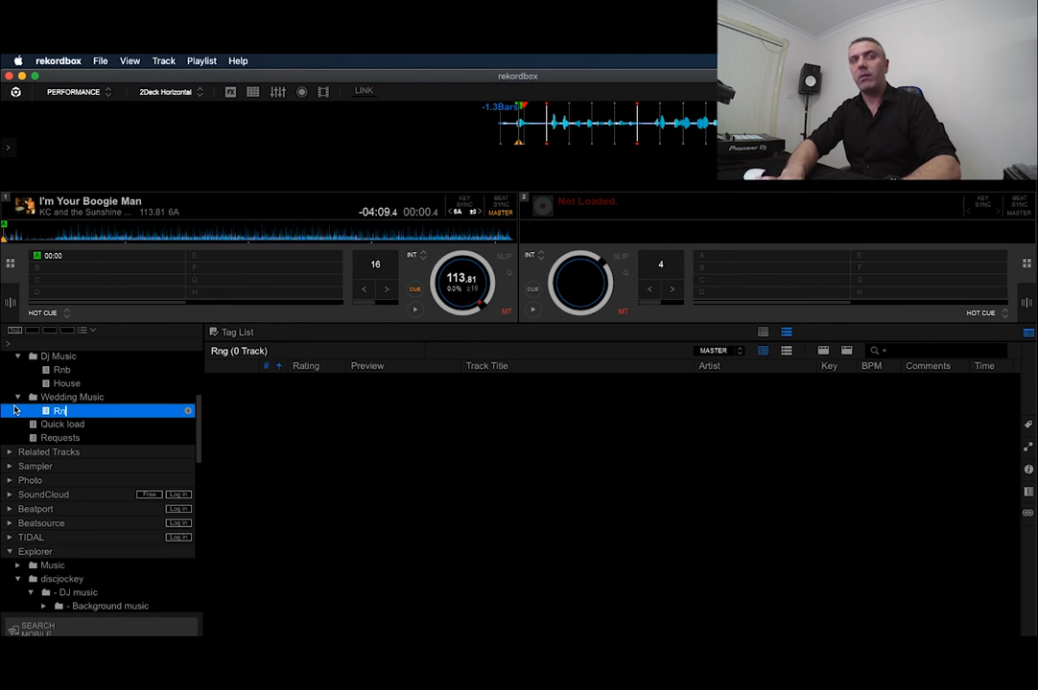
type("b")
key("Return")
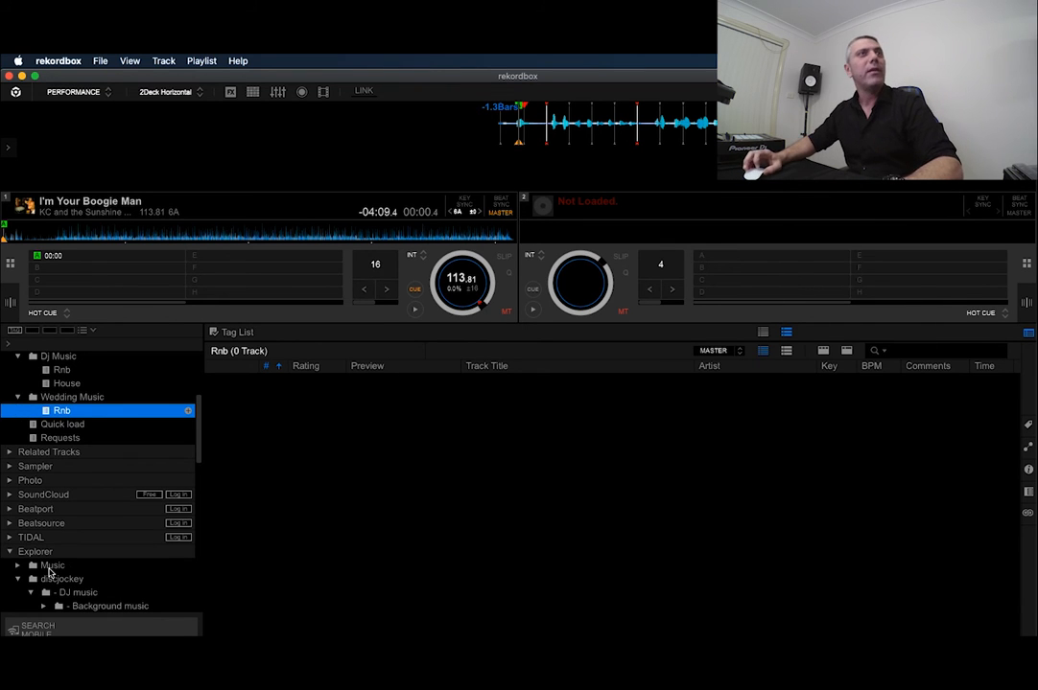
- Add Turn Me On, Na Na, One Dance, The Next Episode and Tipsy from the Explorer's Rnb folder to the Rnb playlist in Wedding Music
scroll(76, 566, "down", 5)
scroll(87, 565, "down", 5)
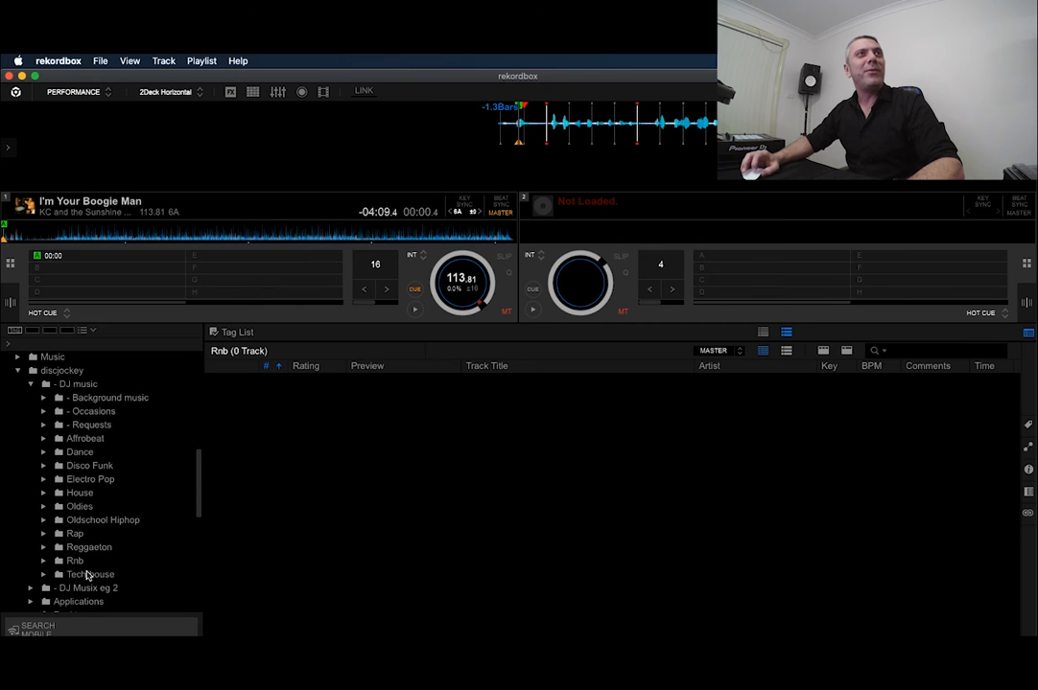
left_click(77, 566)
left_click(576, 433)
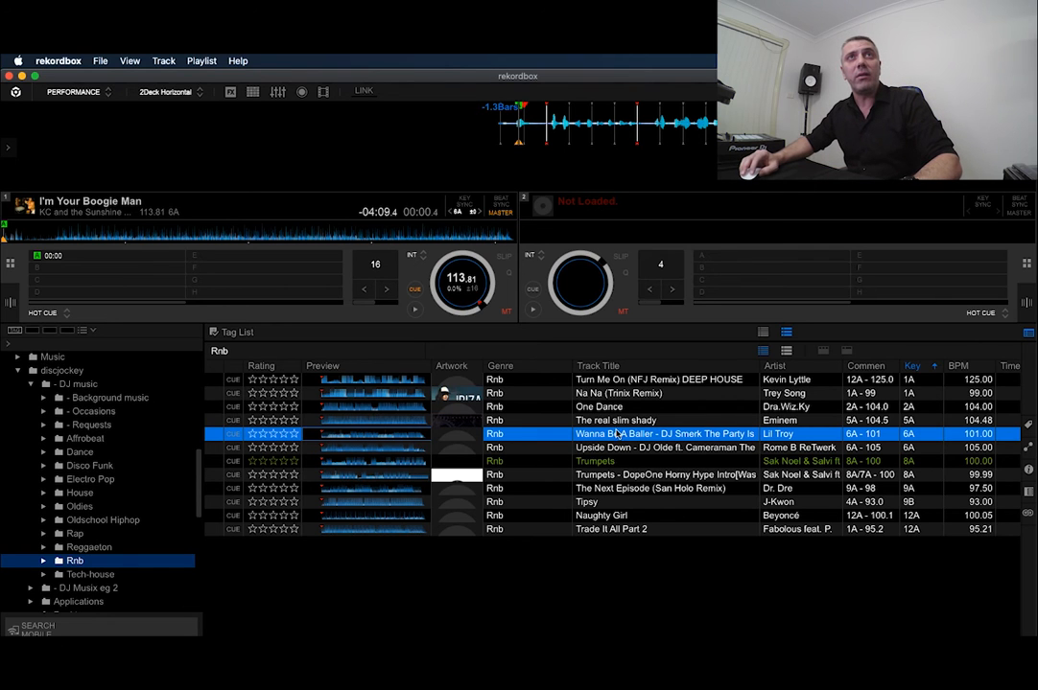
left_click(595, 393)
left_click(599, 411, "shift")
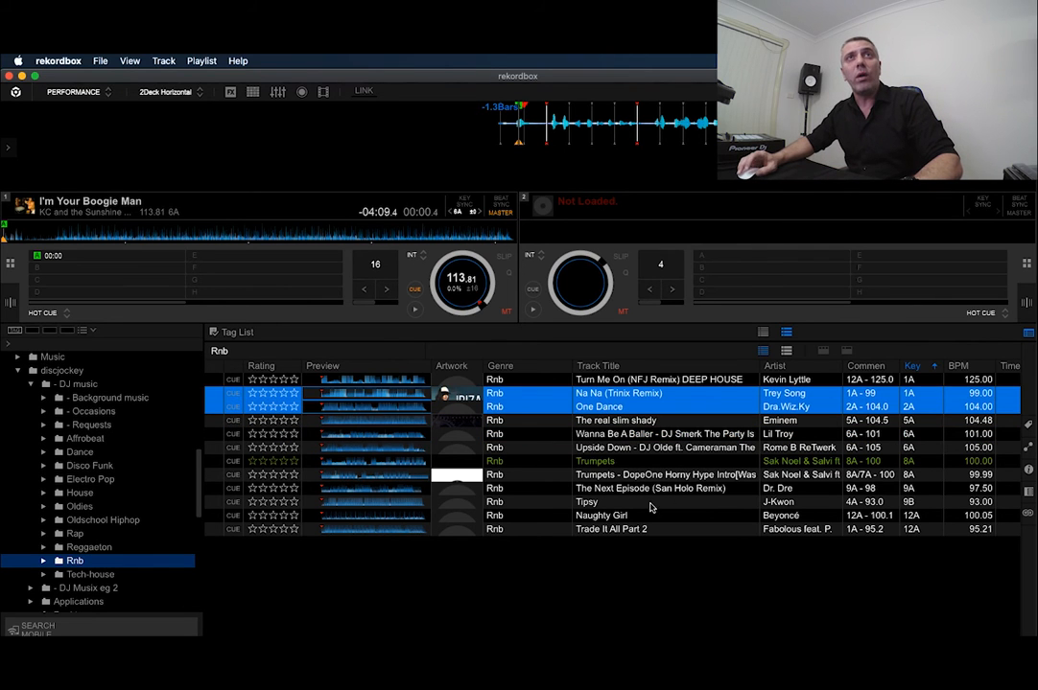
left_click(610, 381, "shift")
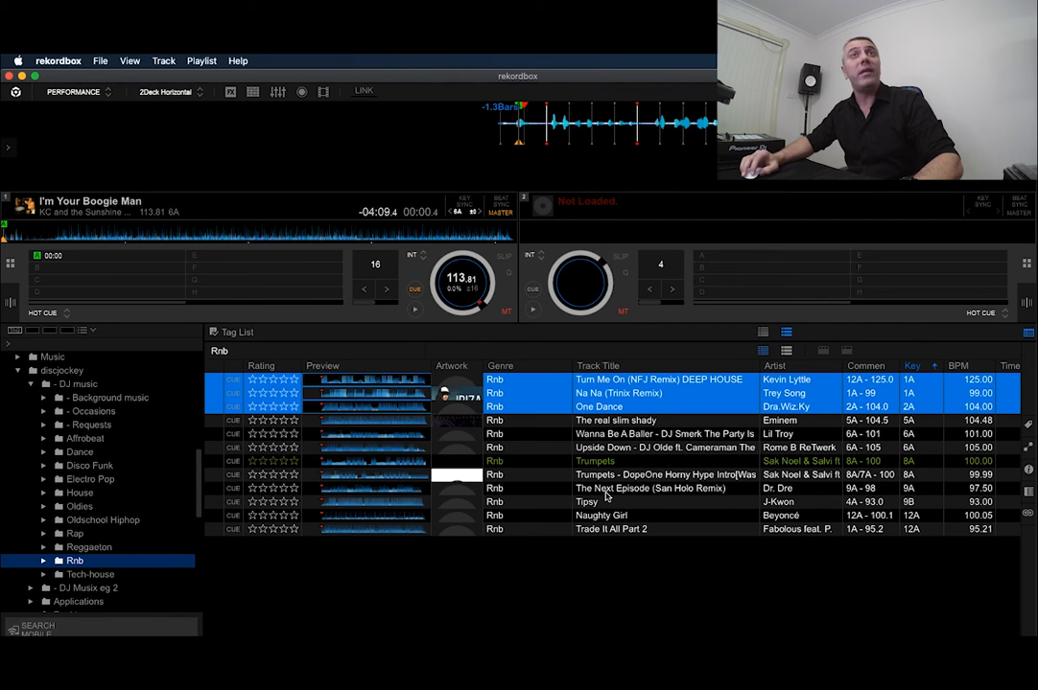
left_click(596, 490, "super")
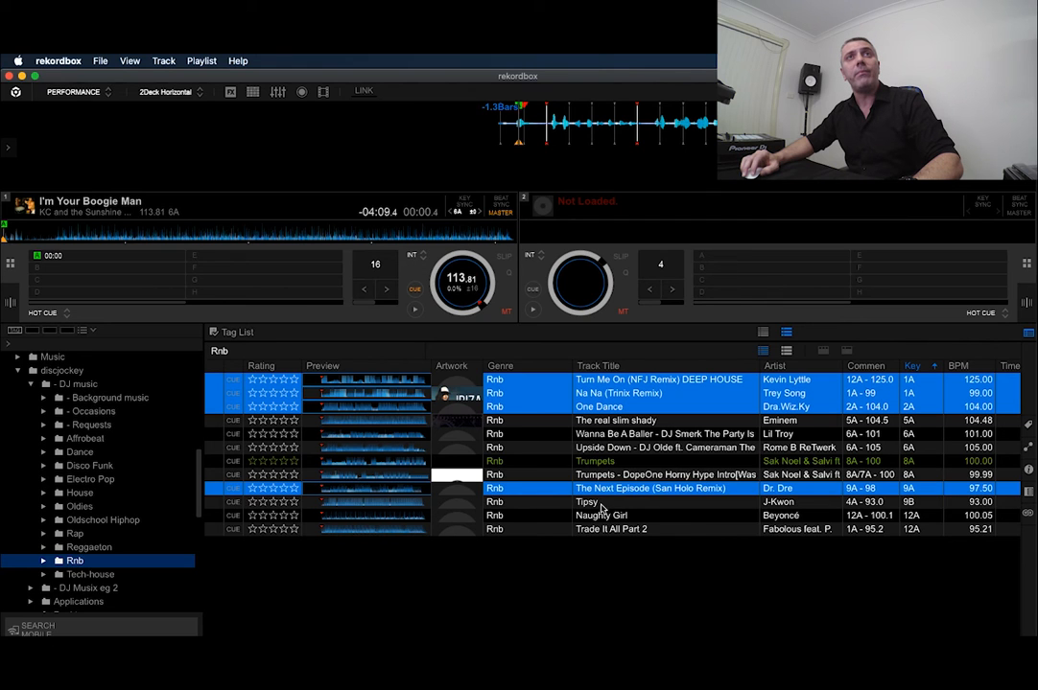
left_click(602, 502, "super")
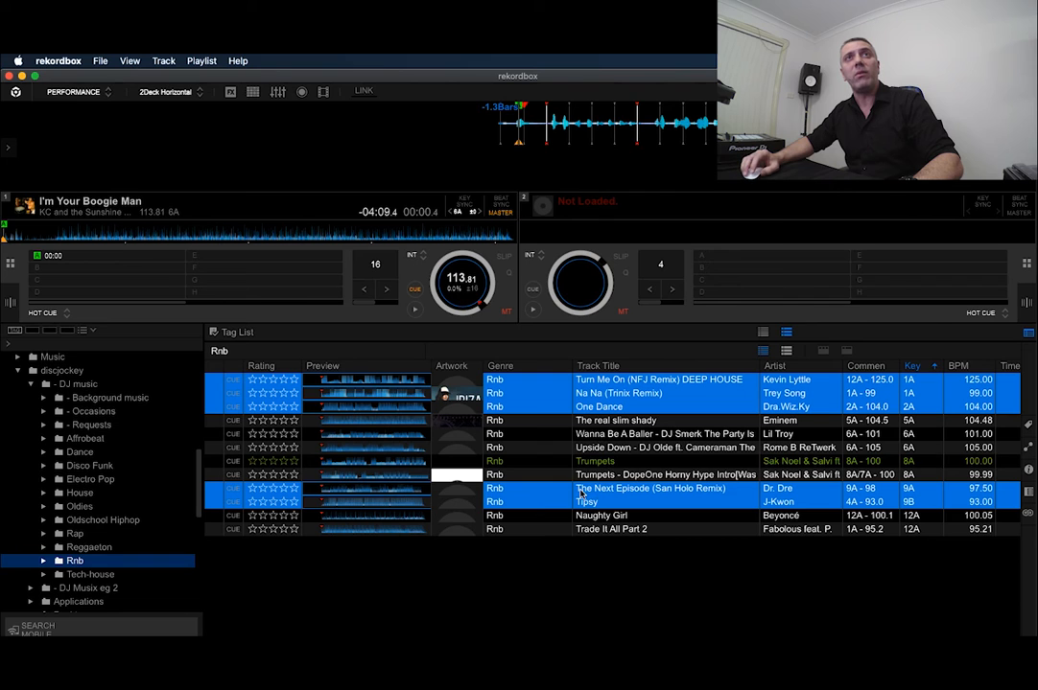
right_click(589, 485)
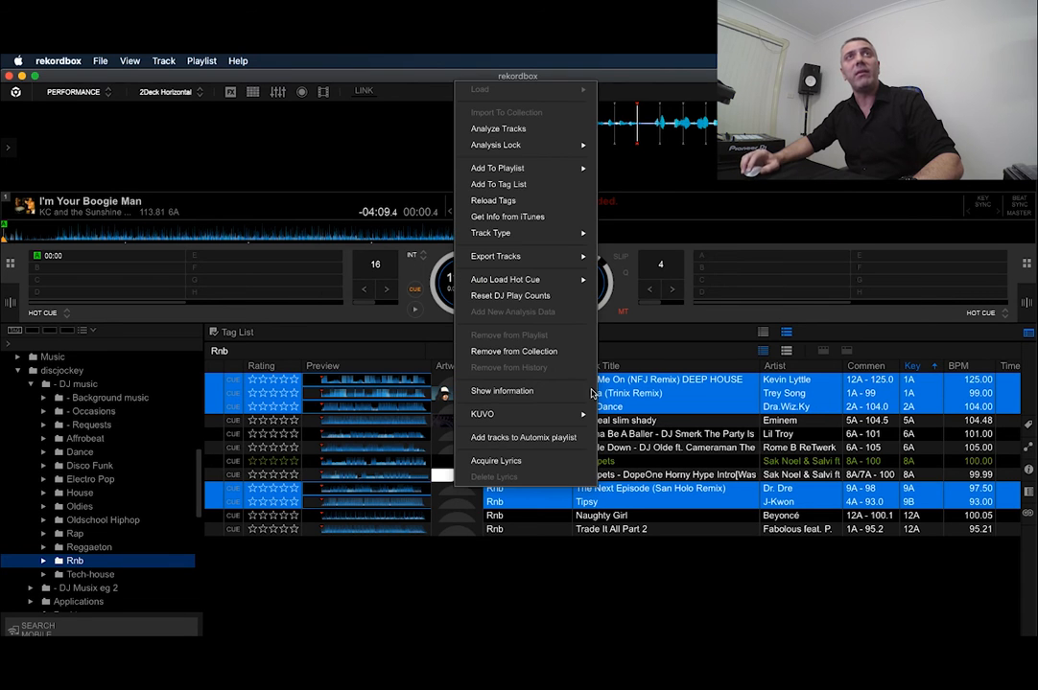
mouse_move(552, 169)
mouse_move(635, 320)
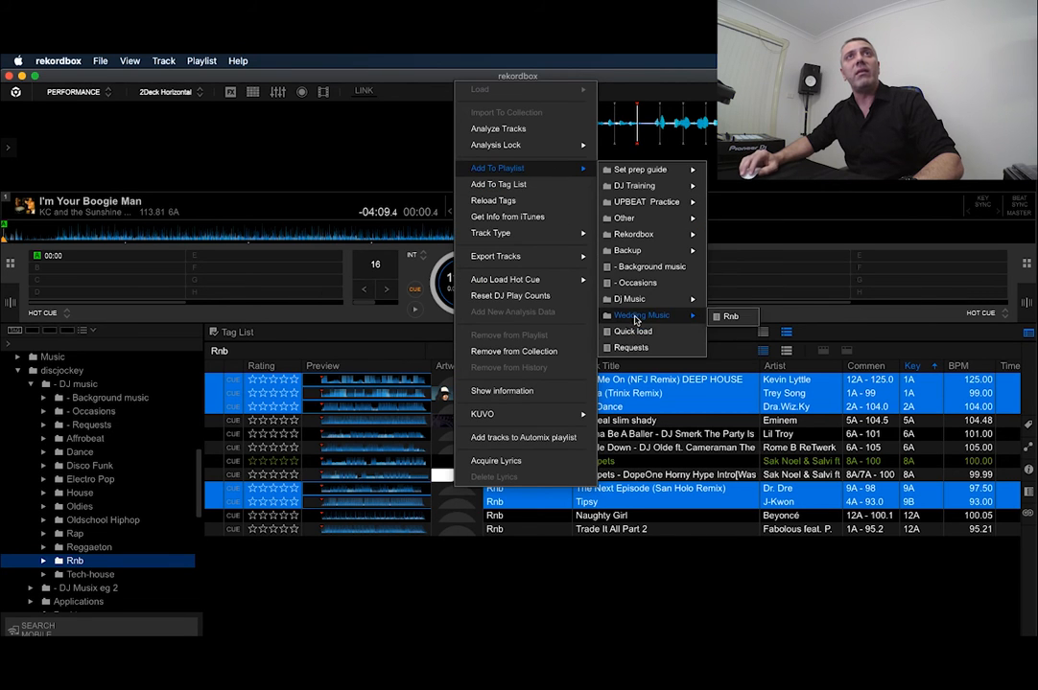
left_click(729, 317)
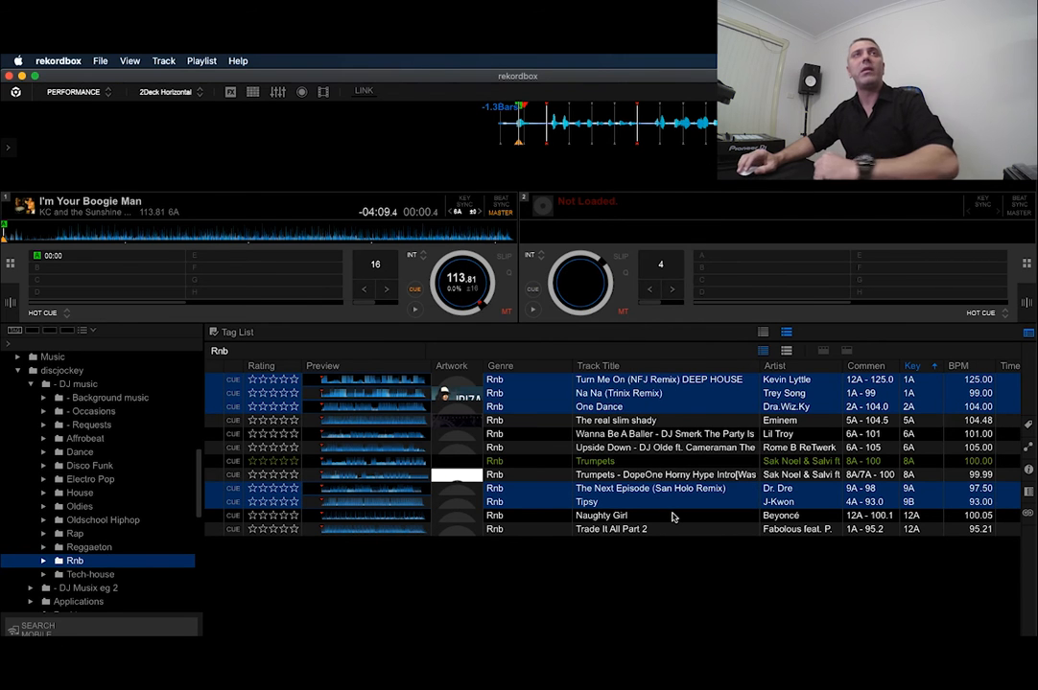
right_click(522, 423)
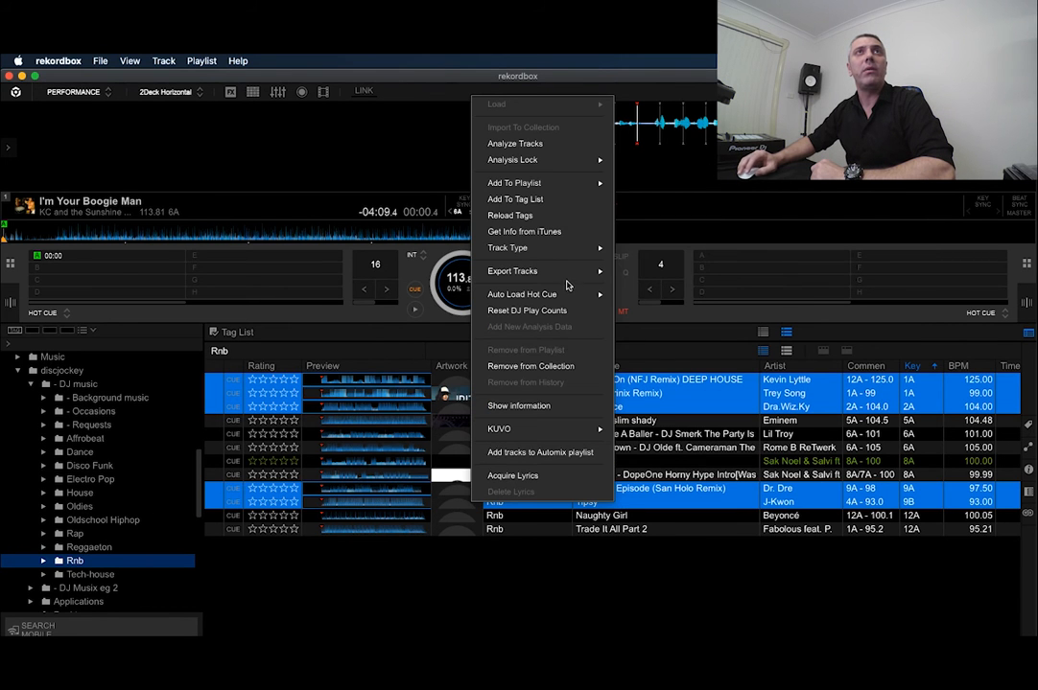
mouse_move(604, 190)
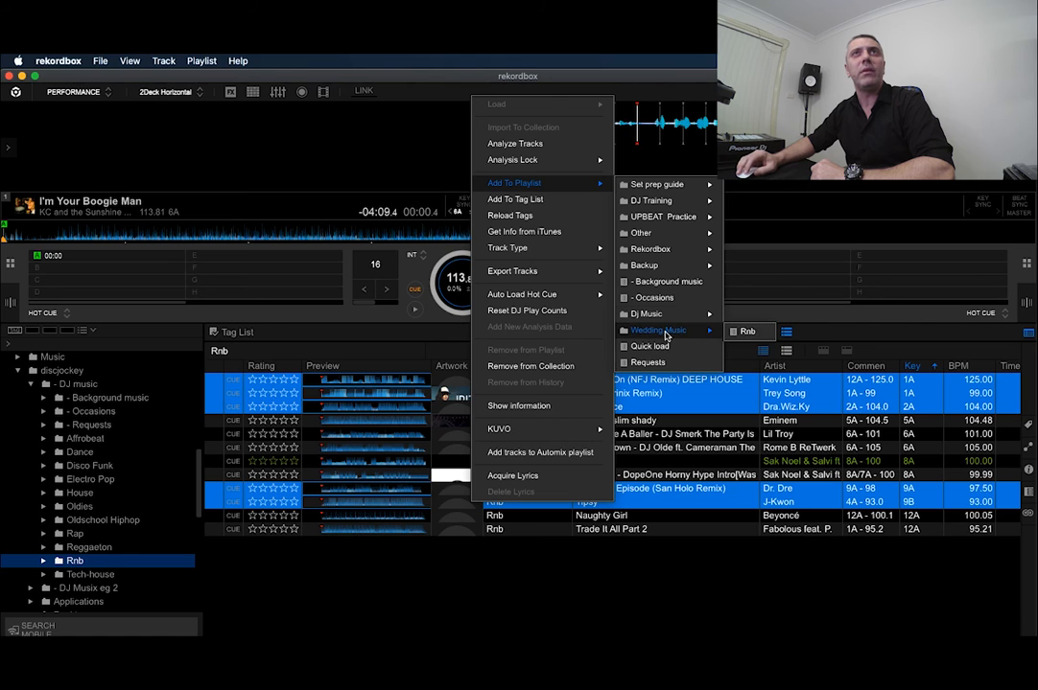
left_click(662, 606)
- Compare the track lists of the Rnb playlists in the Wedding Music and Dj Music folders
scroll(47, 493, "up", 10)
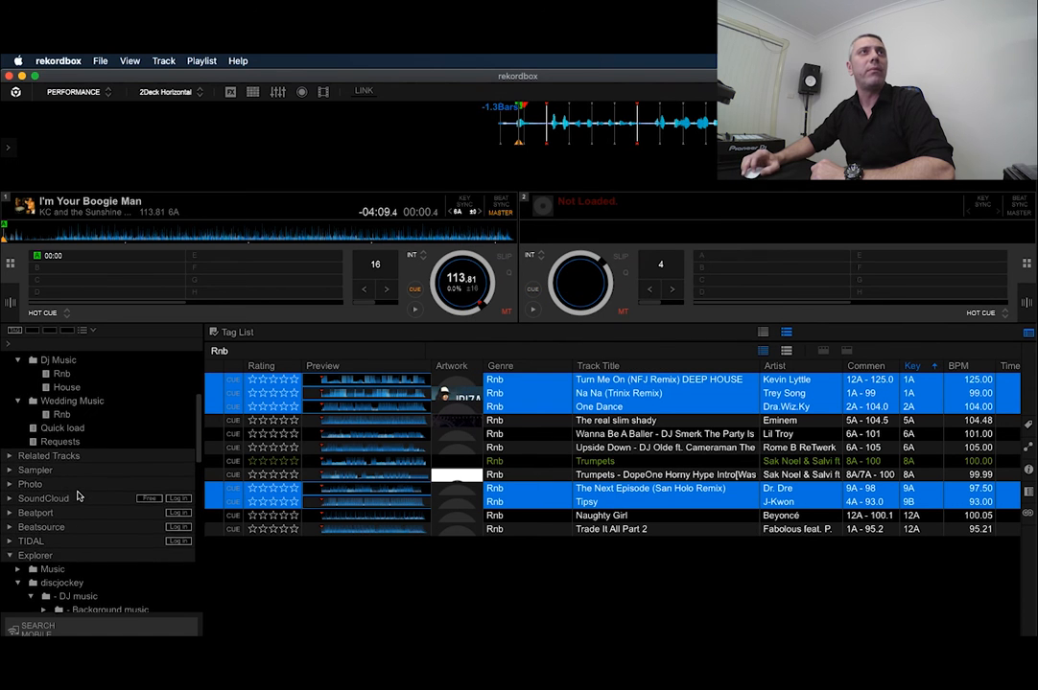
left_click(61, 464)
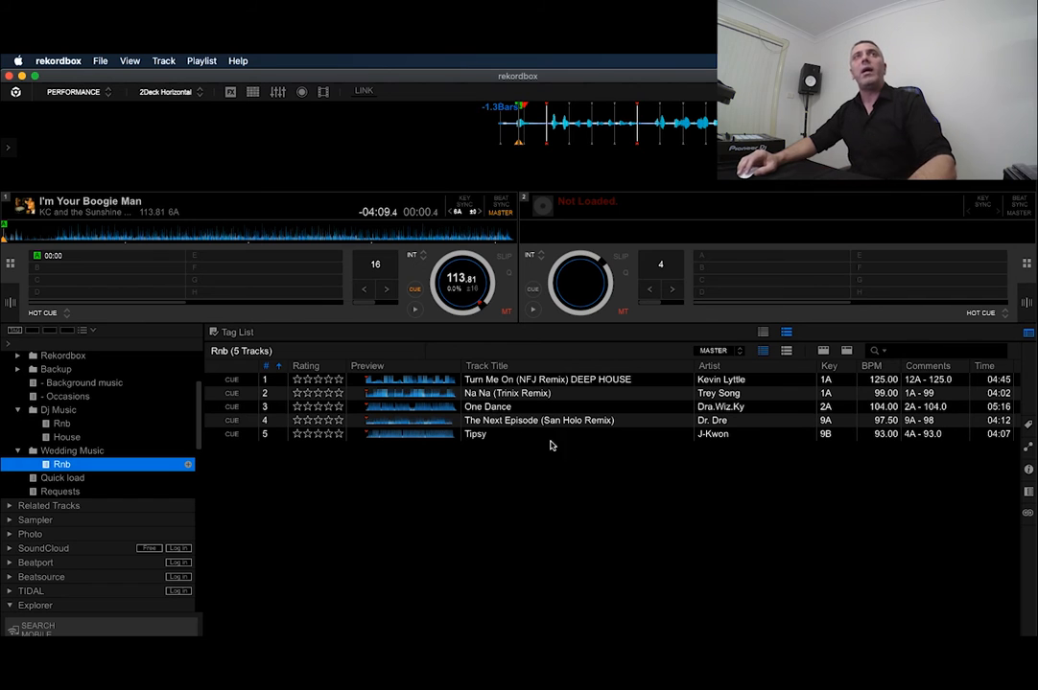
left_click(61, 424)
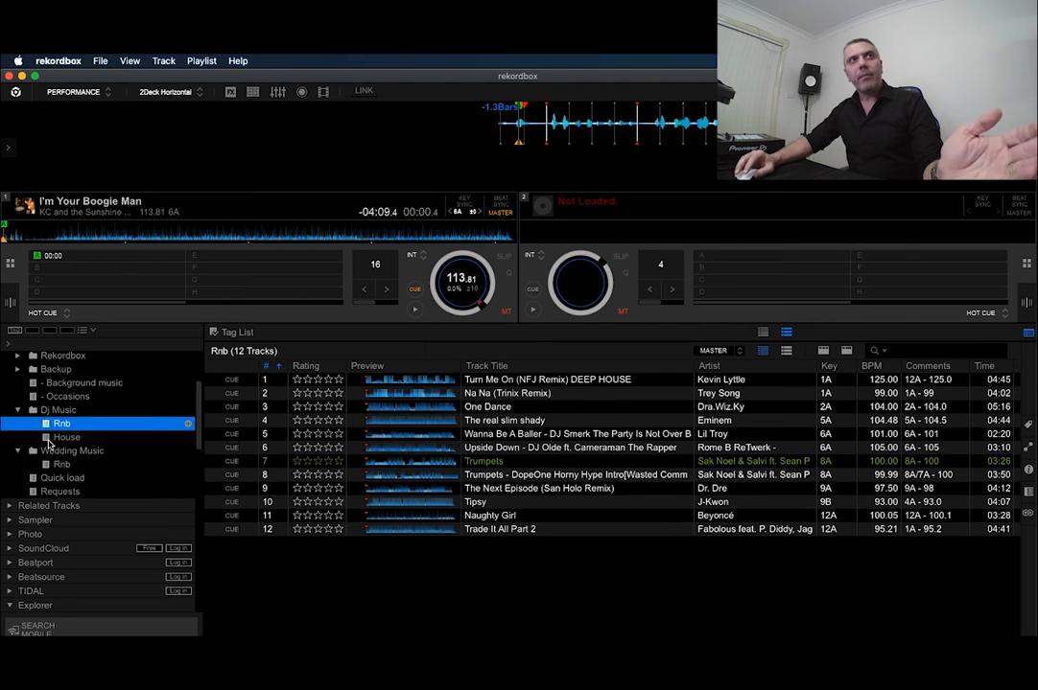
left_click(63, 464)
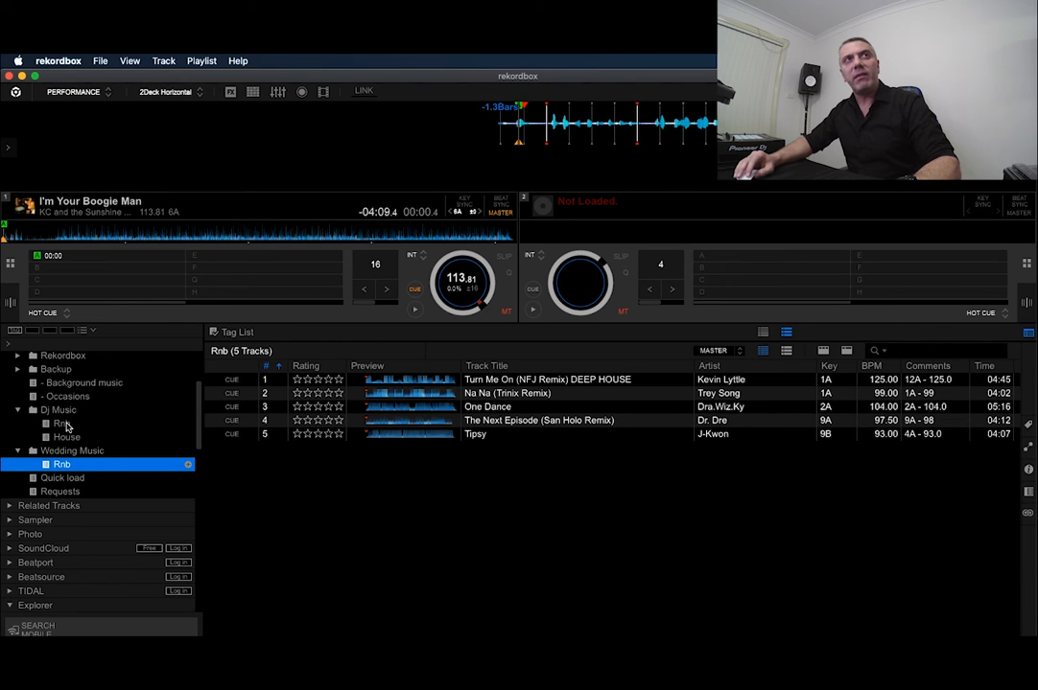
left_click(57, 410)
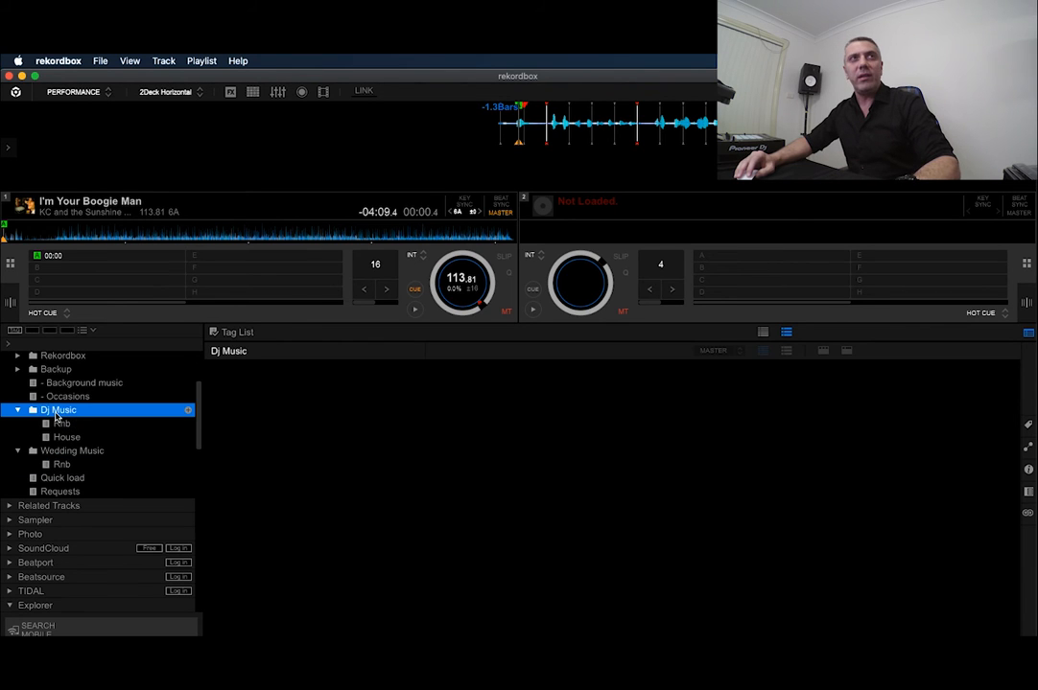
left_click(99, 452)
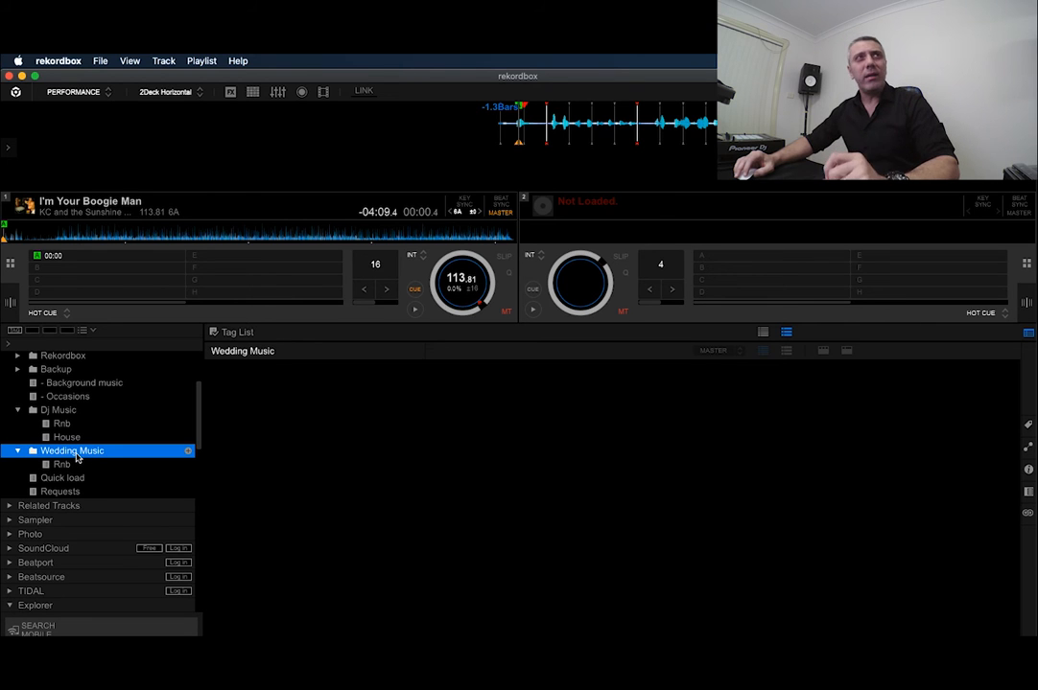
left_click(82, 464)
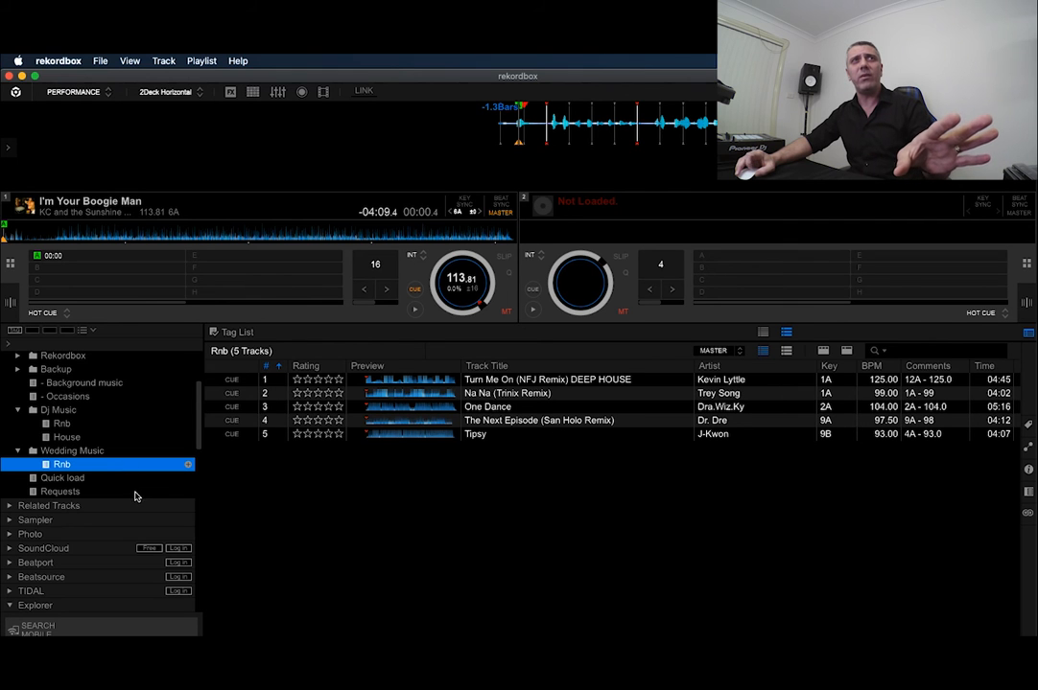
- Assign the genre tag Rnb Wd to the five tracks already selected in the Explorer's Rnb folder
scroll(134, 495, "down", 10)
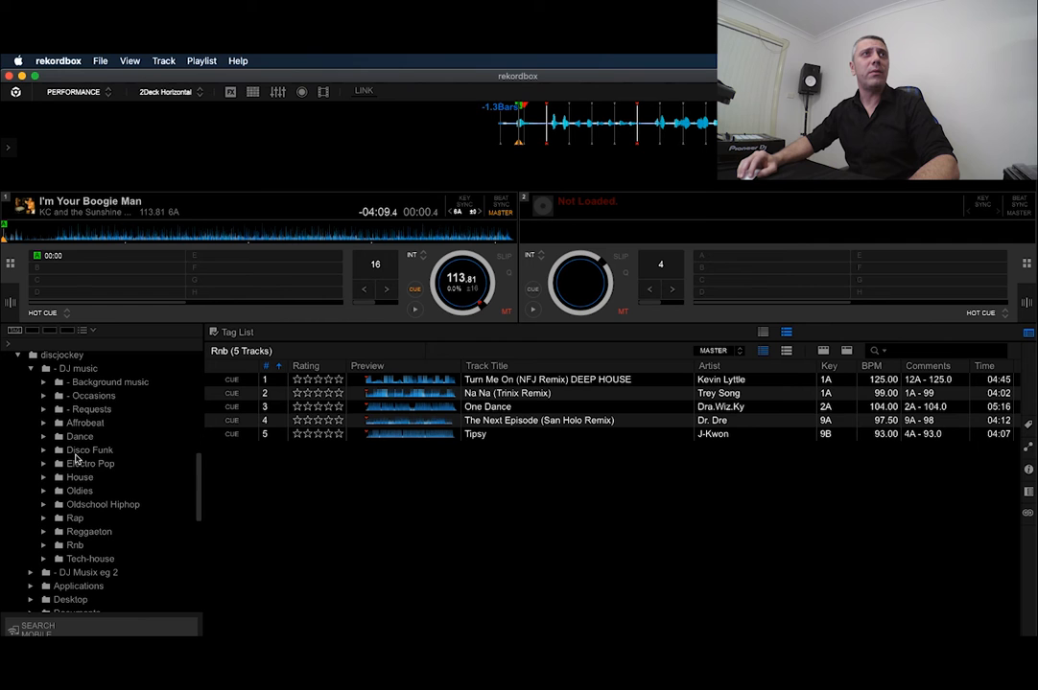
left_click(74, 545)
left_click(676, 357)
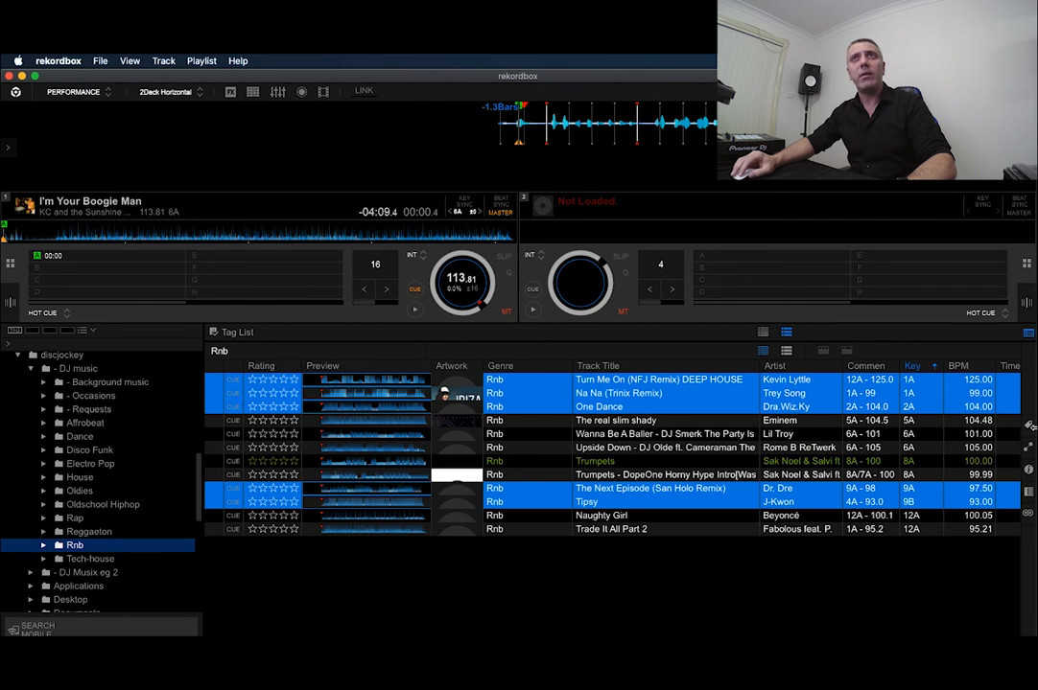
left_click(1028, 428)
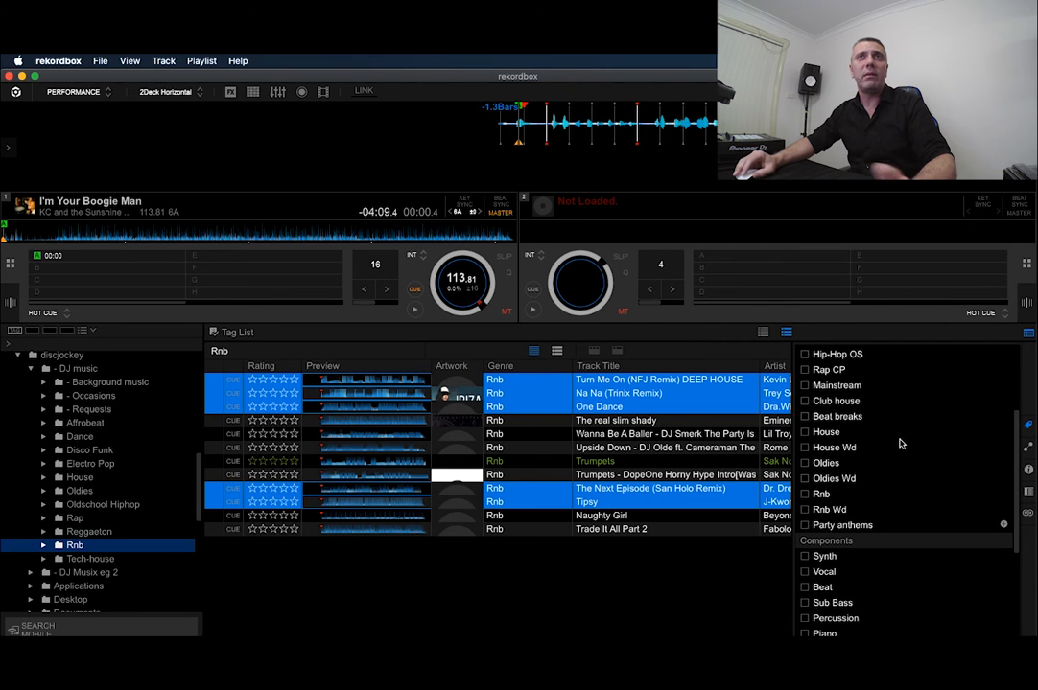
scroll(898, 442, "up", 5)
scroll(899, 443, "down", 4)
scroll(899, 446, "down", 1)
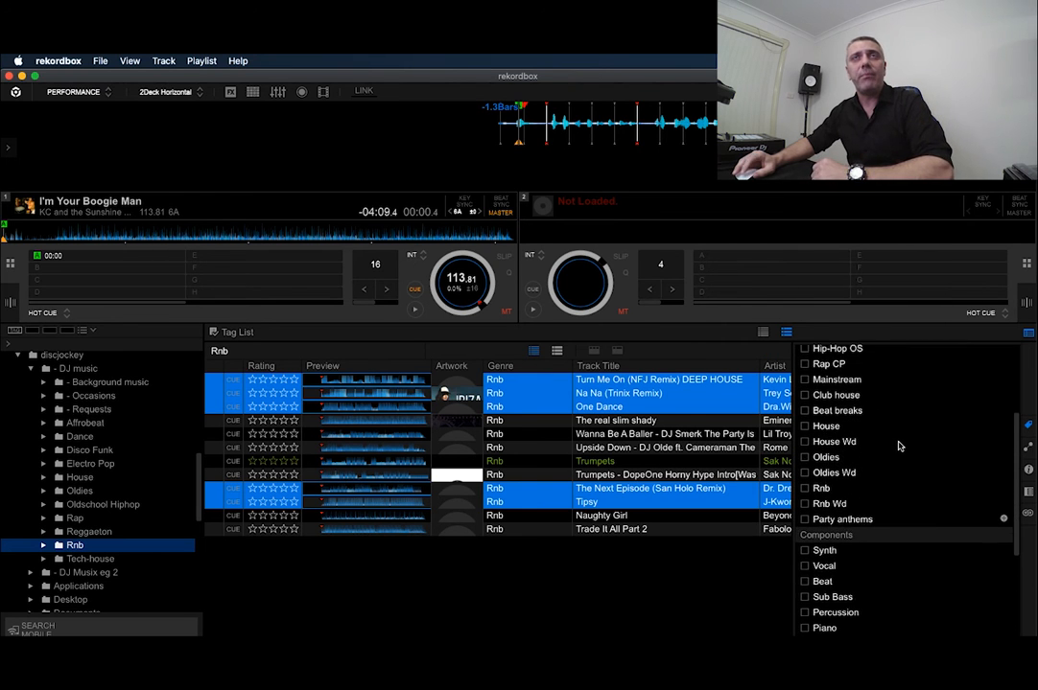
scroll(899, 445, "up", 5)
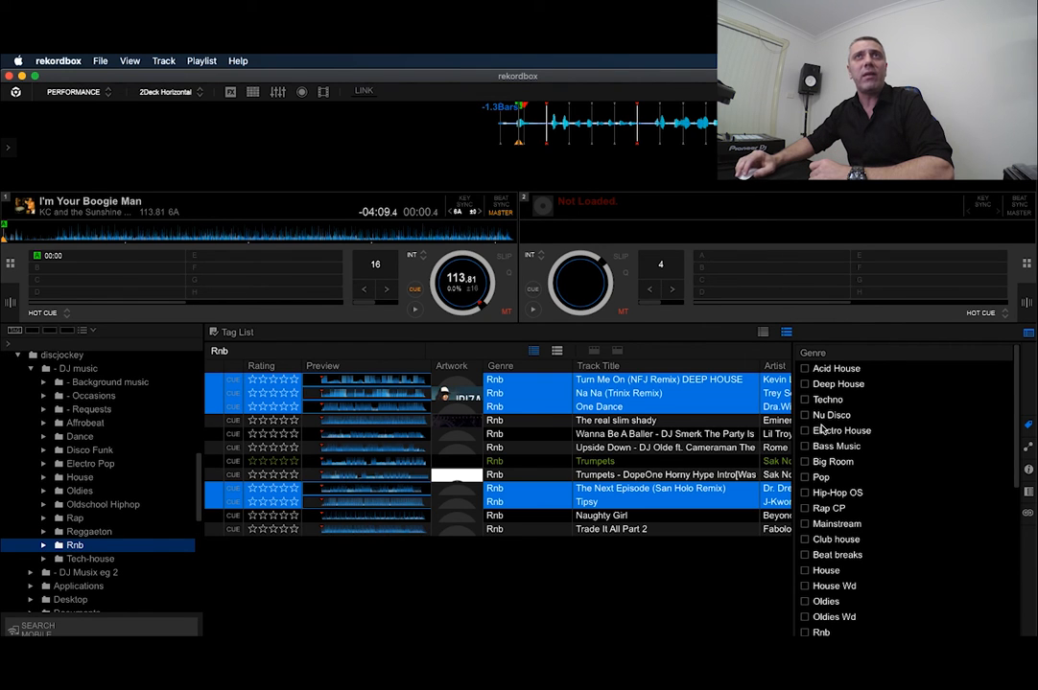
scroll(858, 499, "down", 3)
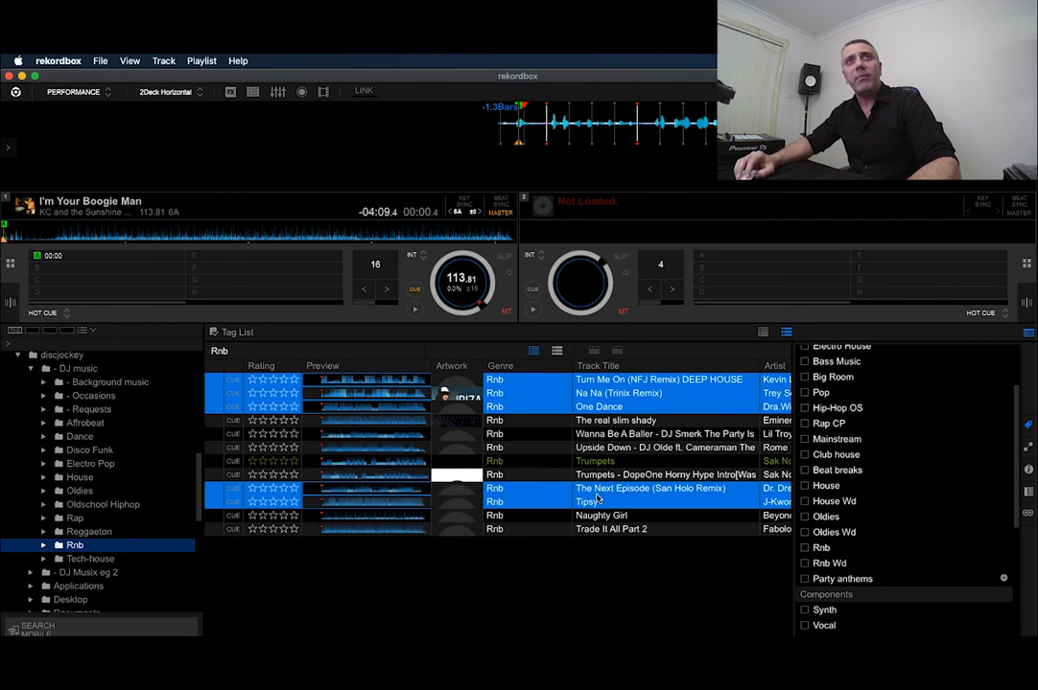
left_click(805, 565)
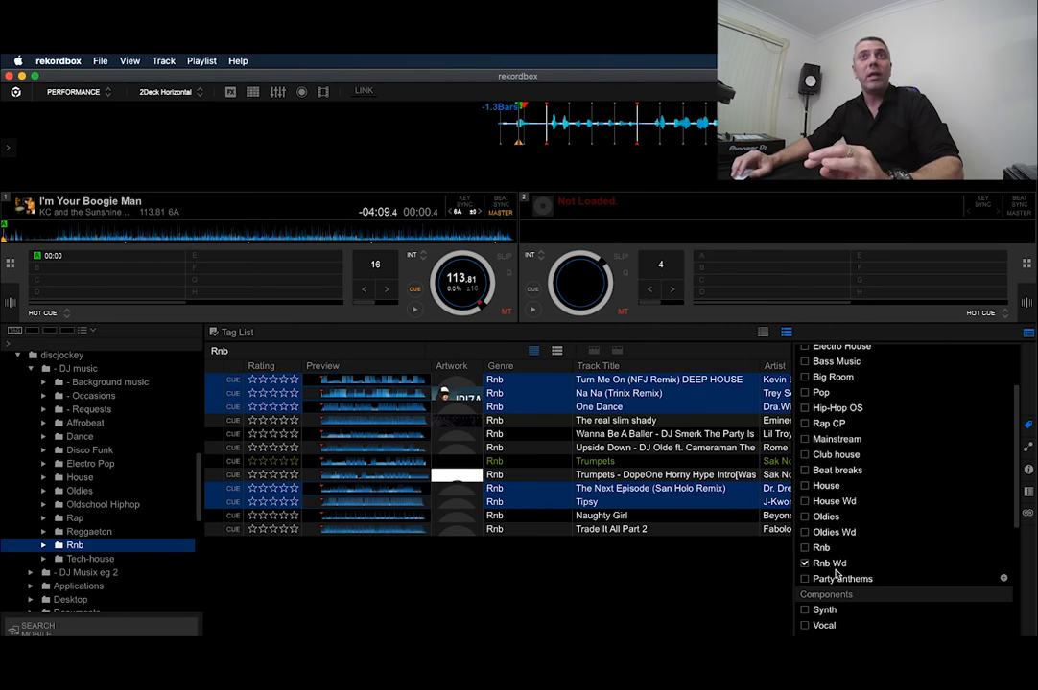
- Assign the genre tag Rnb to all tracks in the Explorer's Rnb folder, and clear the selection
left_click(648, 438)
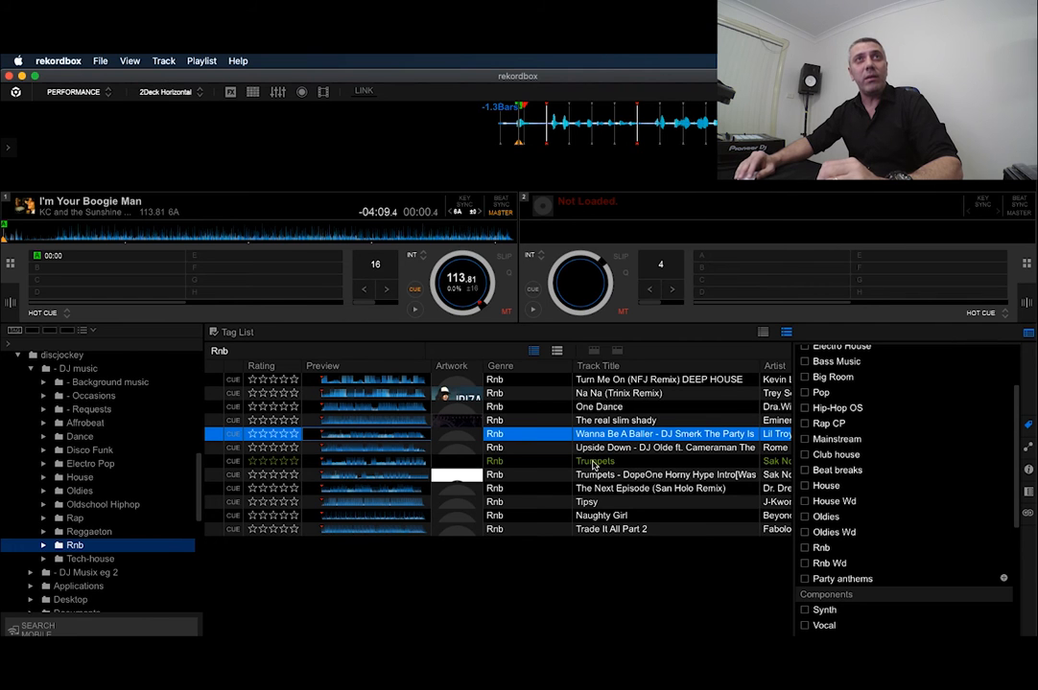
key("super+a")
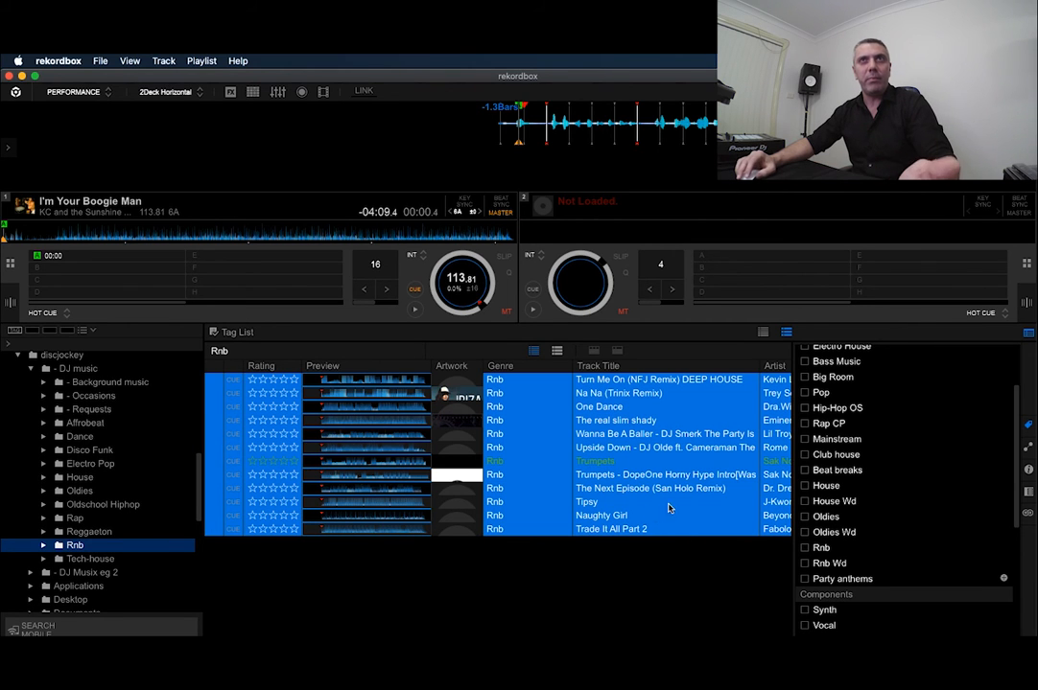
left_click(804, 548)
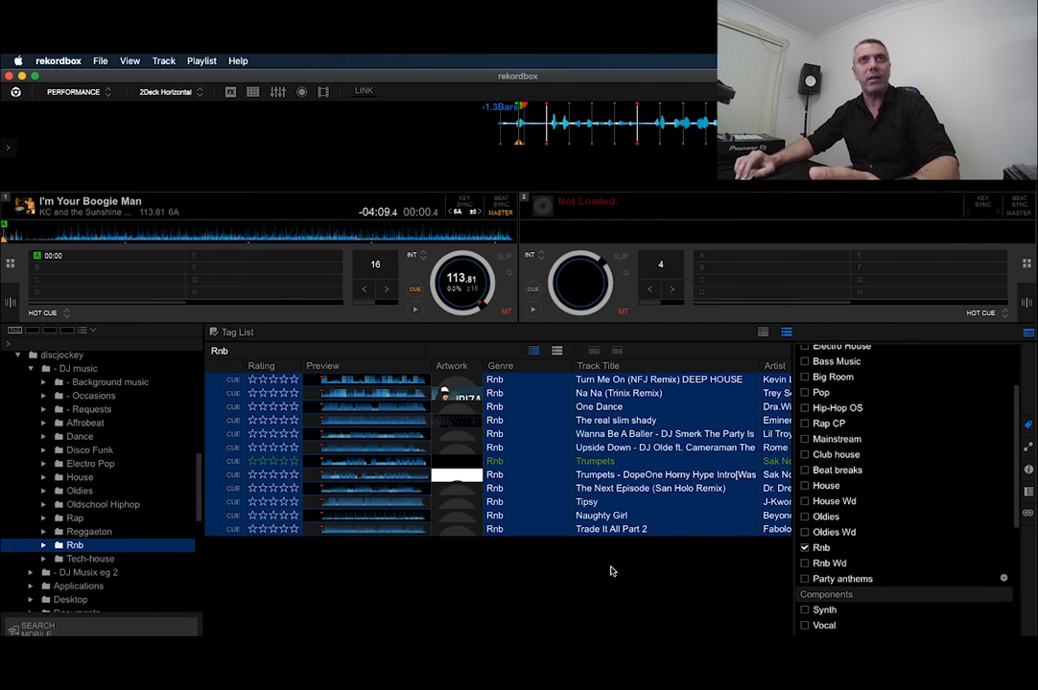
left_click(512, 545)
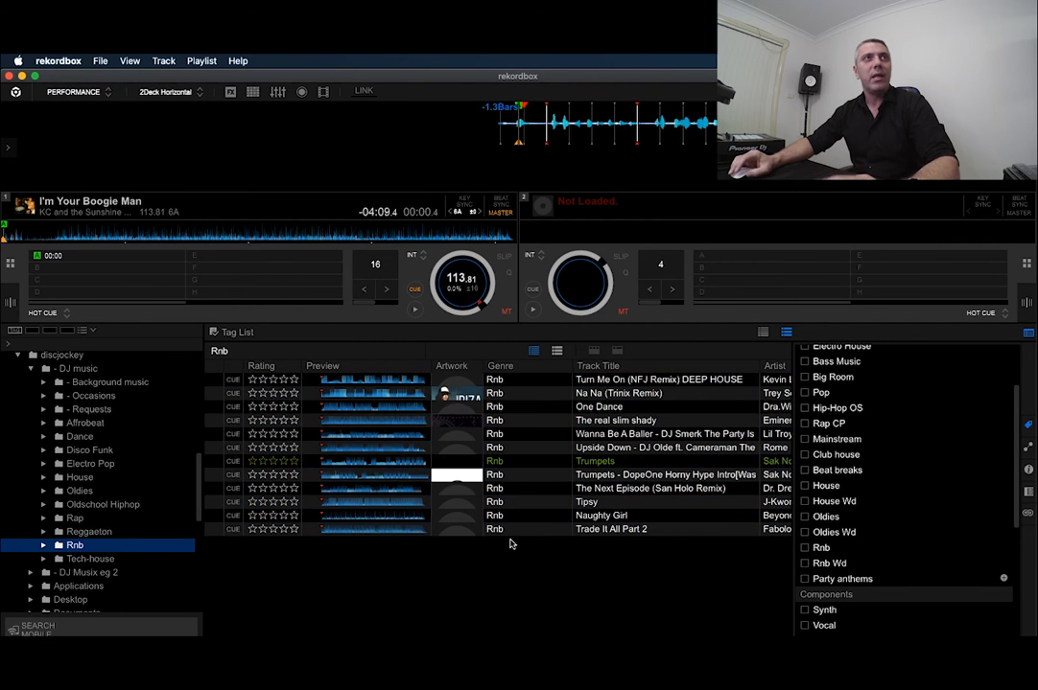
- Assign the genre tag House to all tracks in the Explorer's House folder, and clear the full selection
left_click(79, 478)
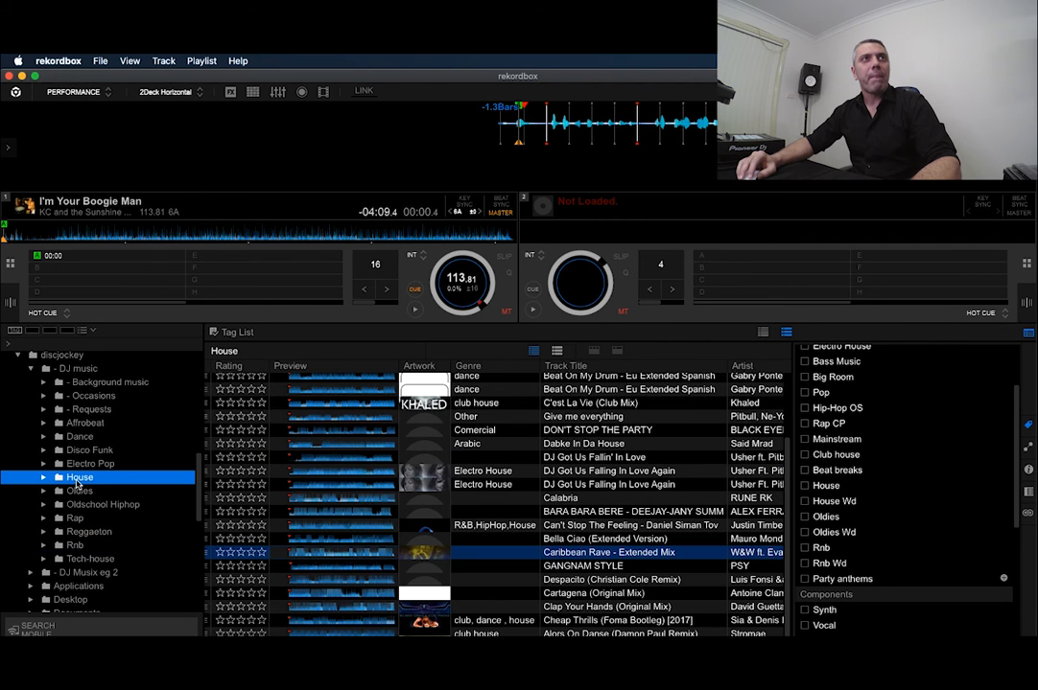
scroll(475, 413, "up", 3)
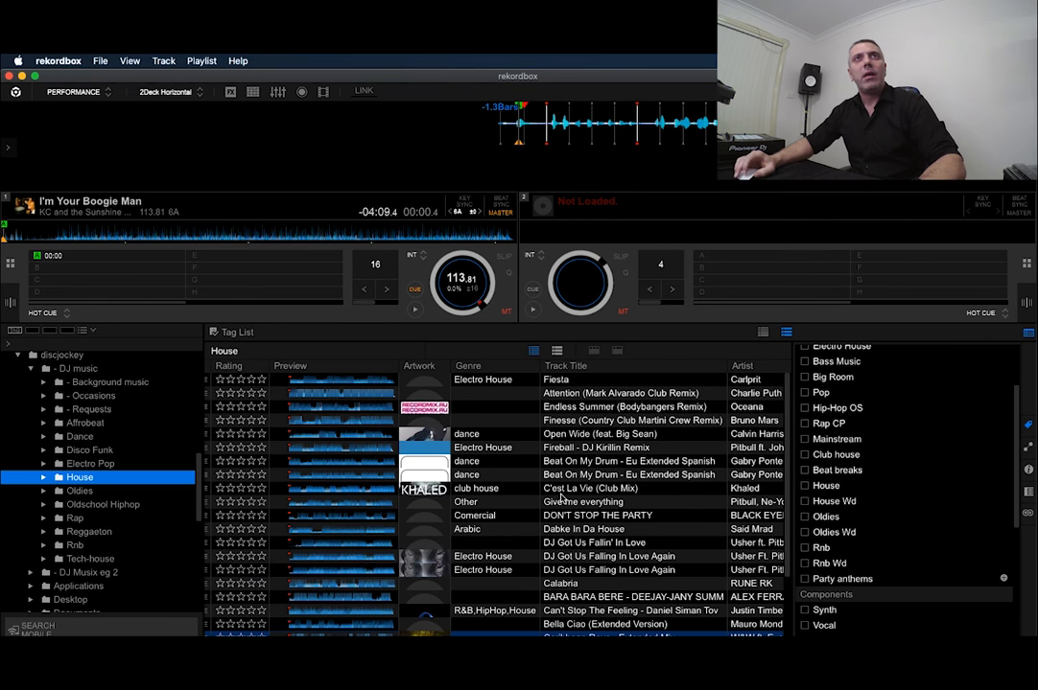
scroll(570, 478, "down", 3)
left_click(588, 487)
key("super+a")
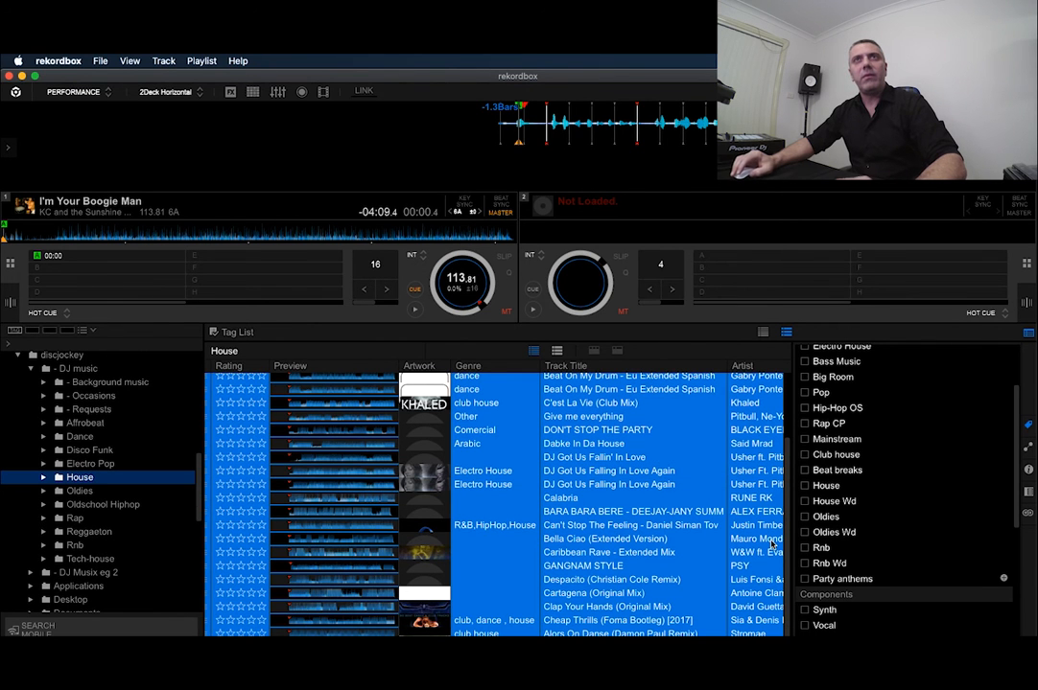
scroll(619, 481, "up", 3)
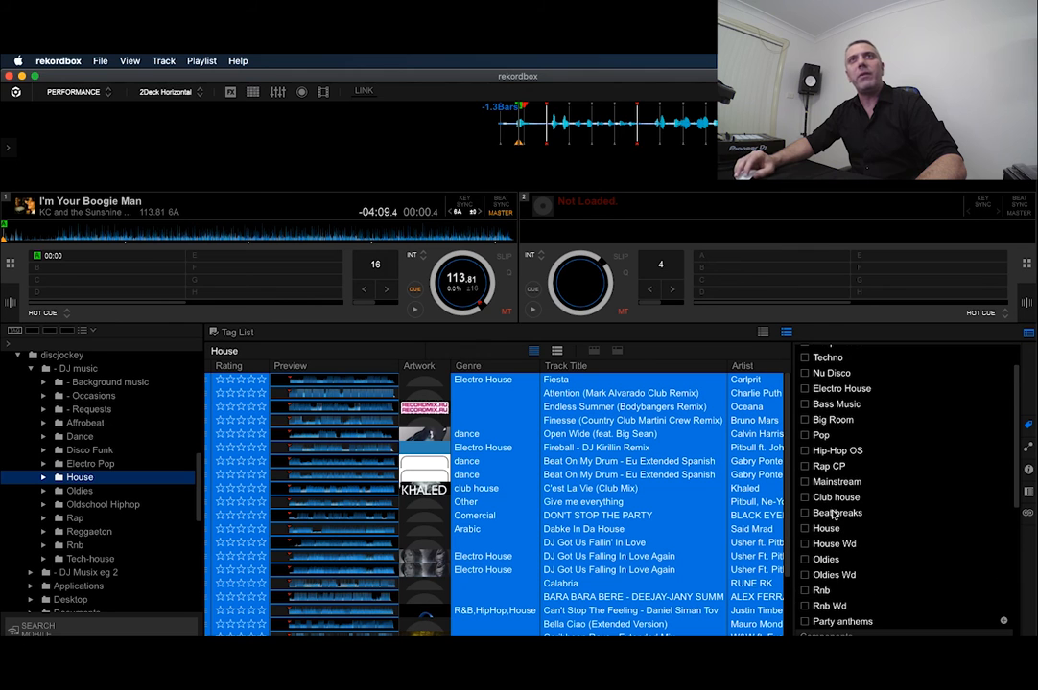
scroll(621, 534, "down", 2)
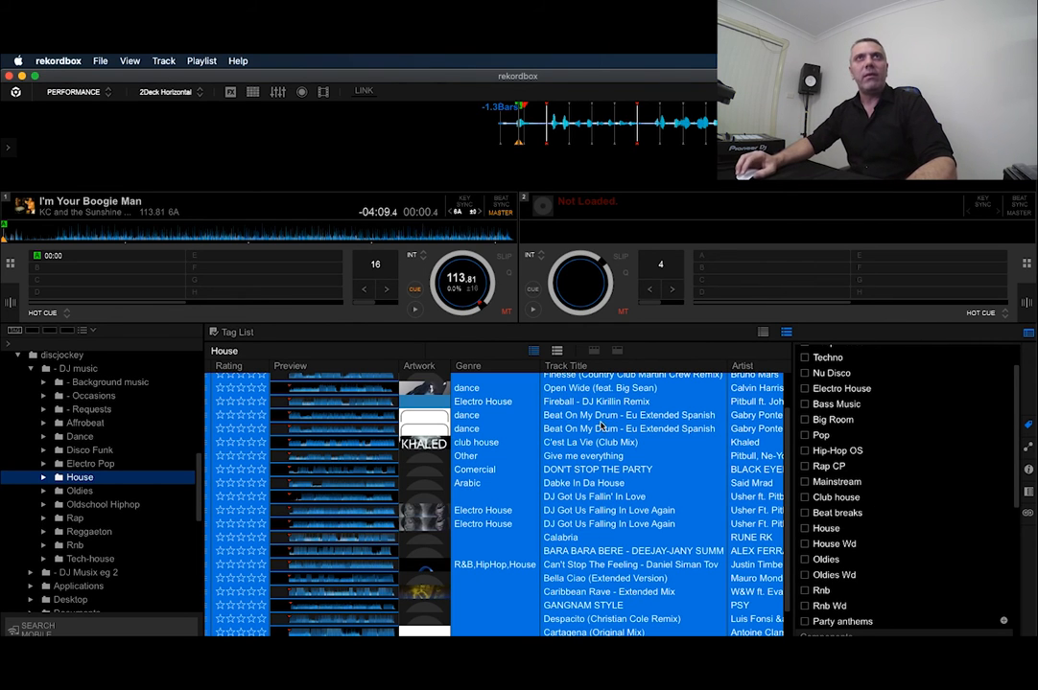
scroll(633, 522, "down", 3)
scroll(633, 522, "up", 5)
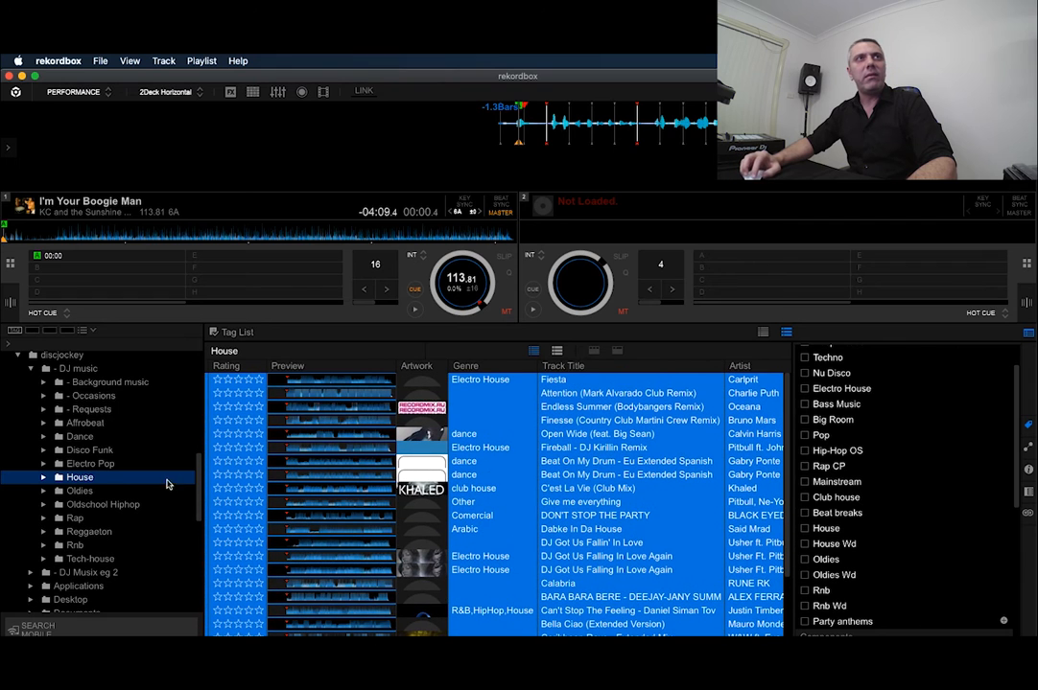
scroll(846, 580, "down", 4)
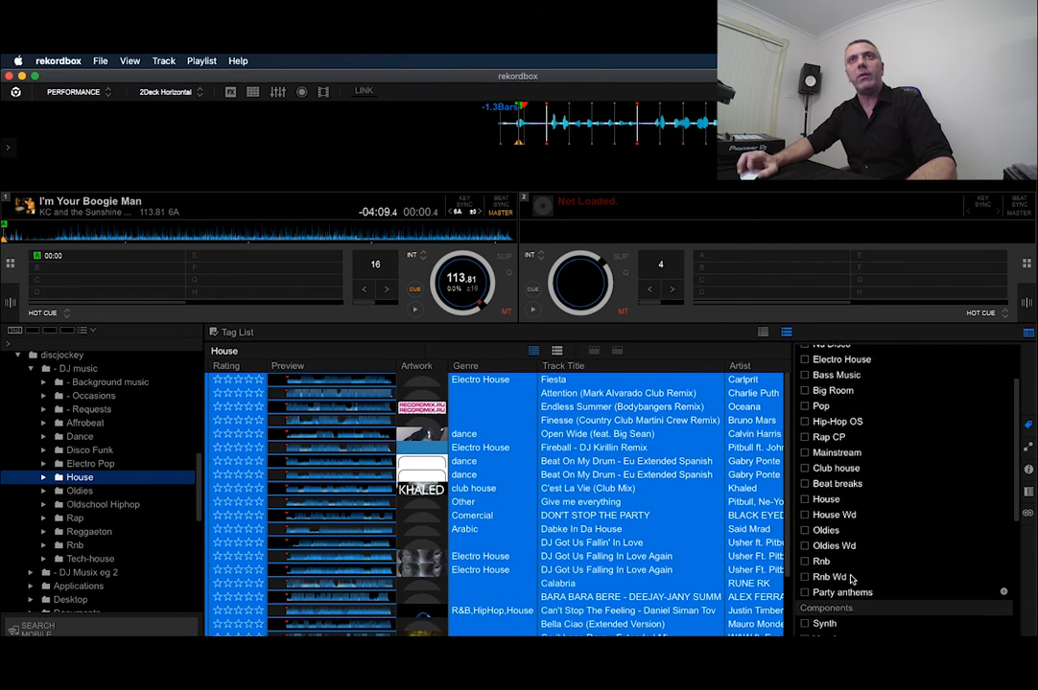
left_click(805, 452)
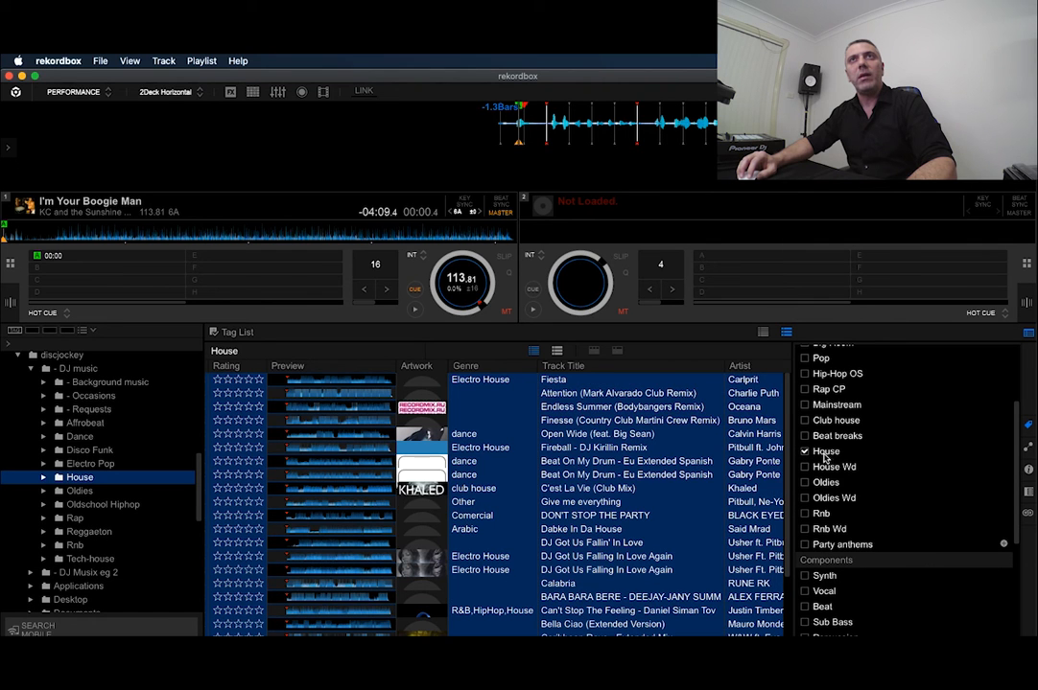
left_click(743, 476)
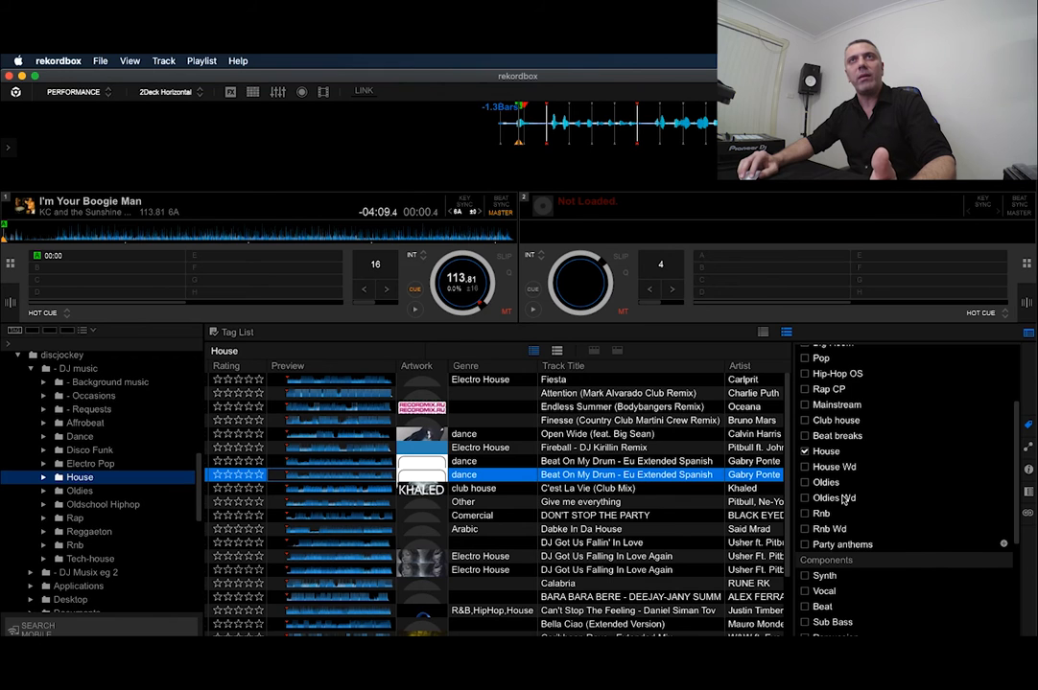
- Add a new genre tag named Trance below Party anthems
left_click(1004, 545)
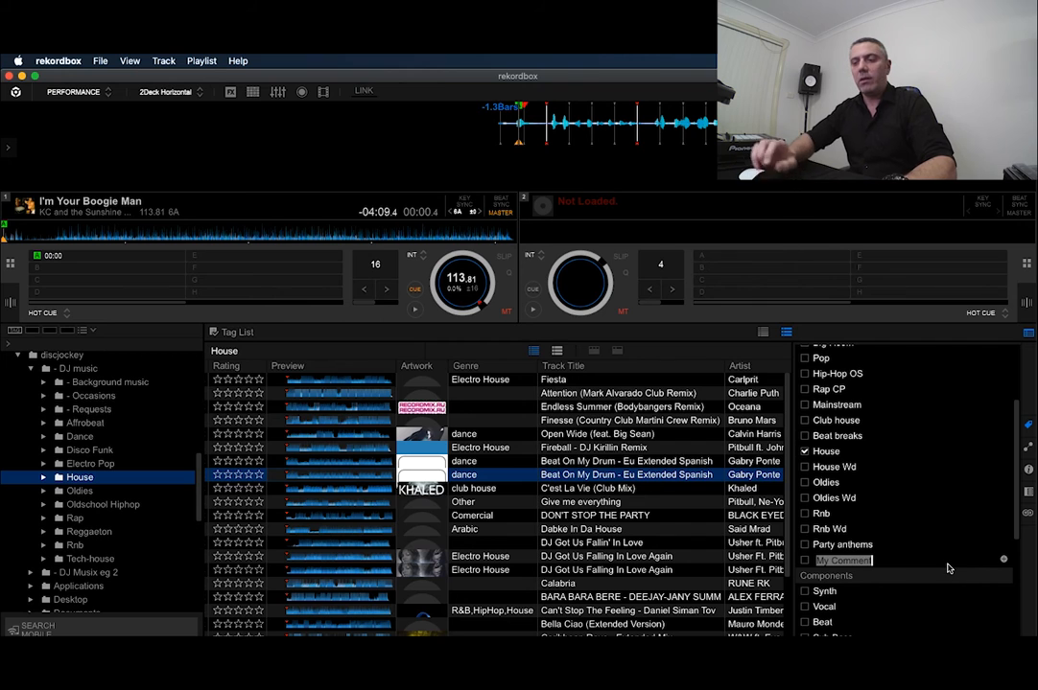
type("Trance")
key("Return")
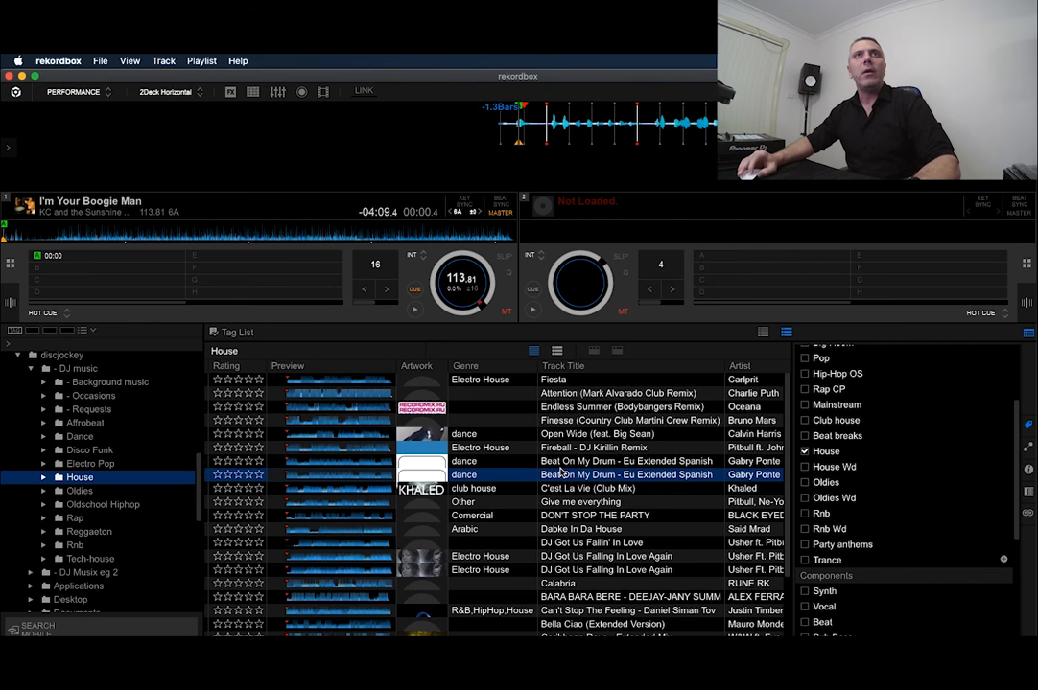
- Assign the genre tag House Wd to the first Beat On My Drum, C'est La Vie, Give me everything, DON'T STOP THE PARTY, Bella Ciao and GANGNAM STYLE
left_click(559, 464)
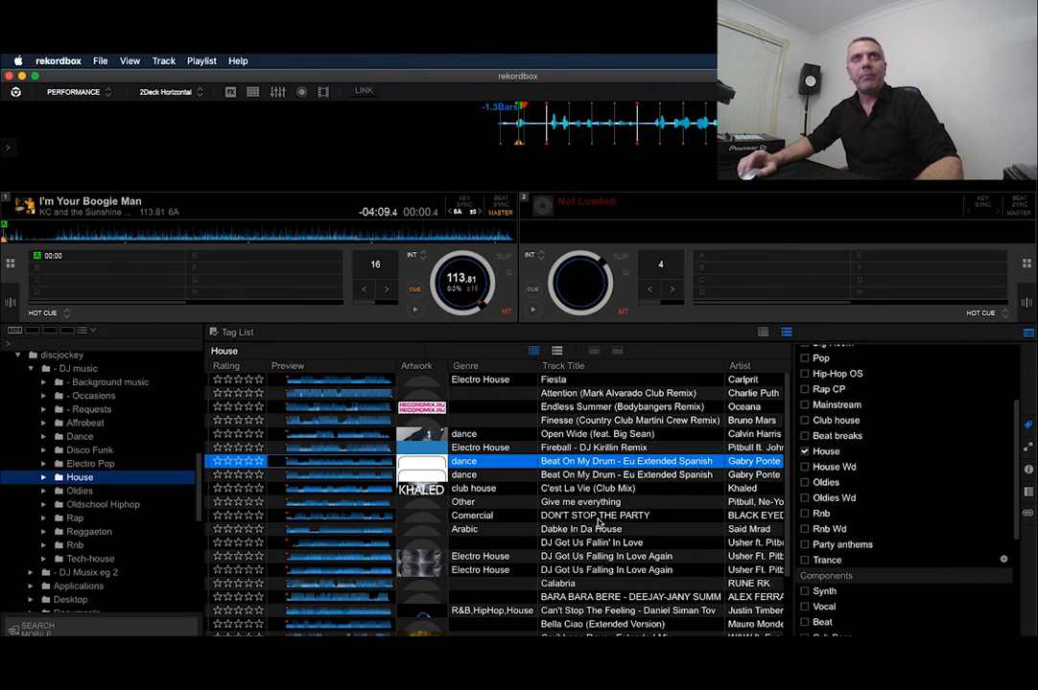
left_click(562, 489, "super")
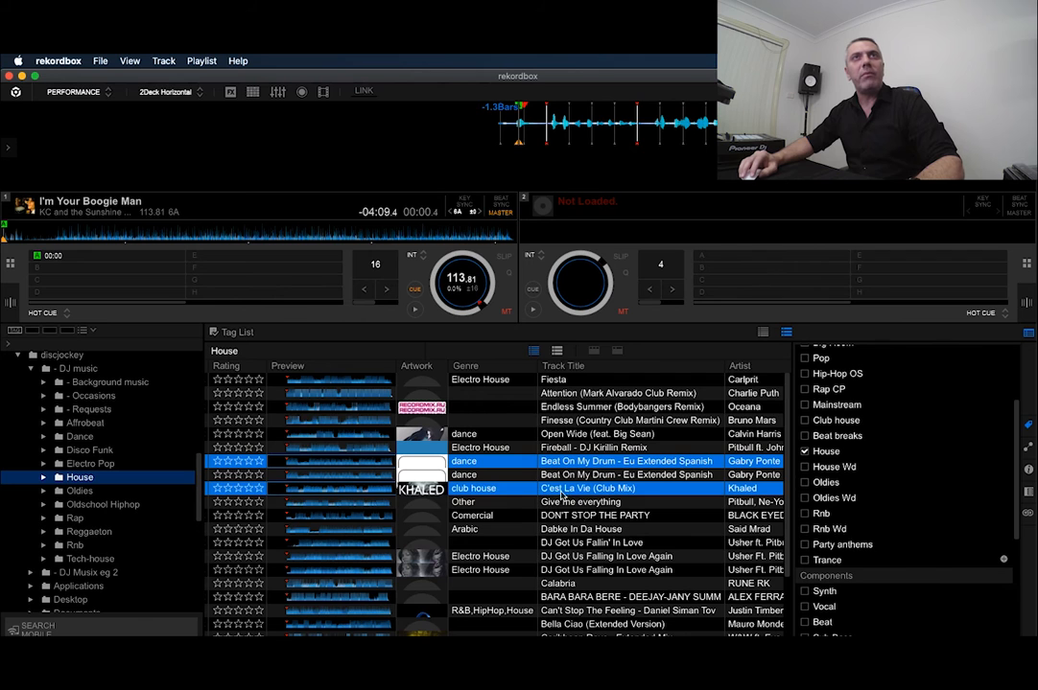
left_click(565, 503, "super")
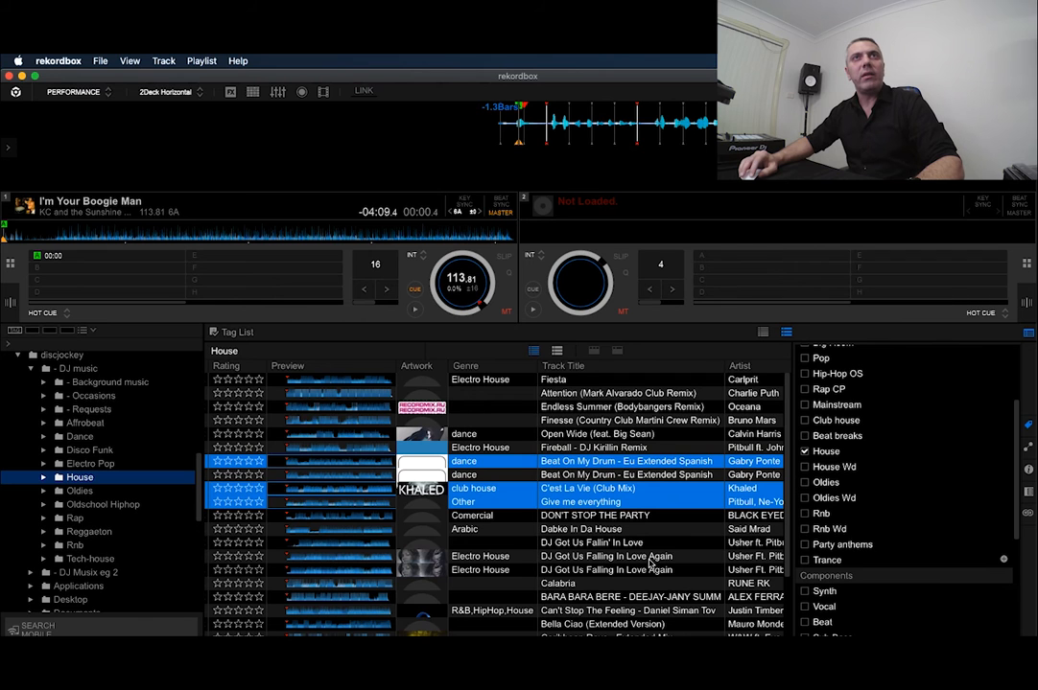
left_click(576, 519, "super")
scroll(542, 532, "down", 3)
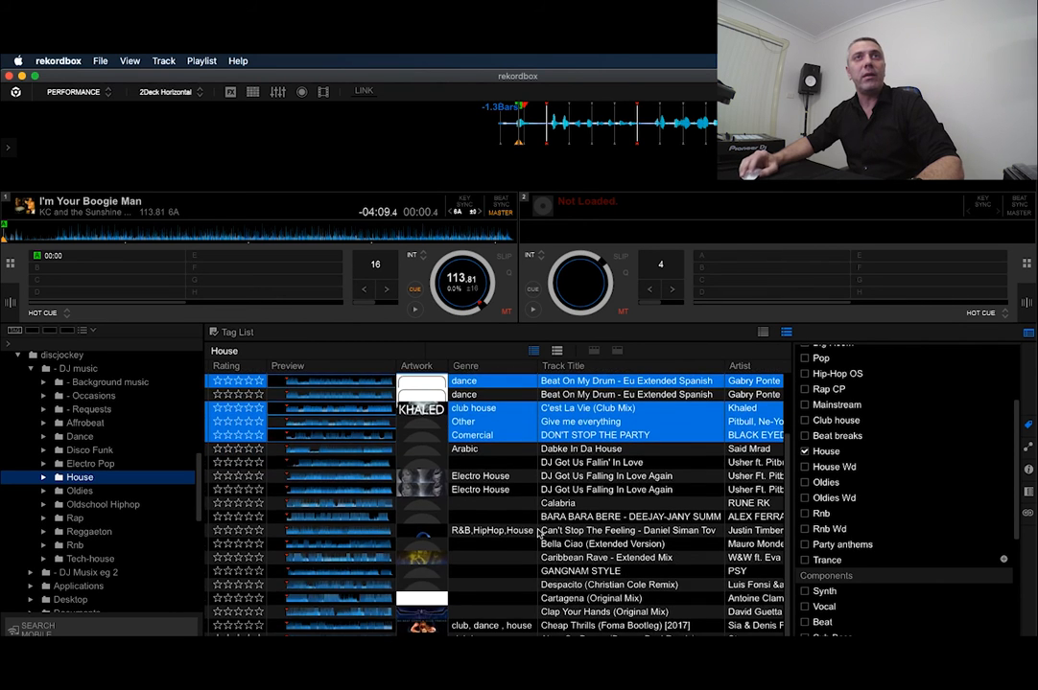
left_click(566, 546, "super")
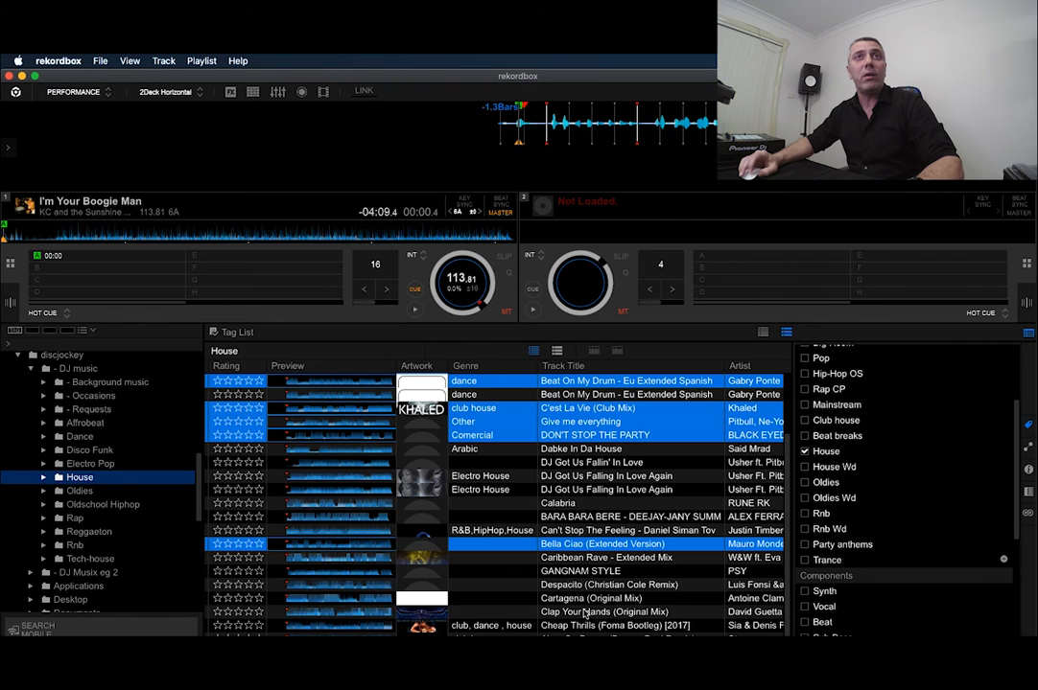
scroll(584, 614, "down", 1)
left_click(575, 568, "super")
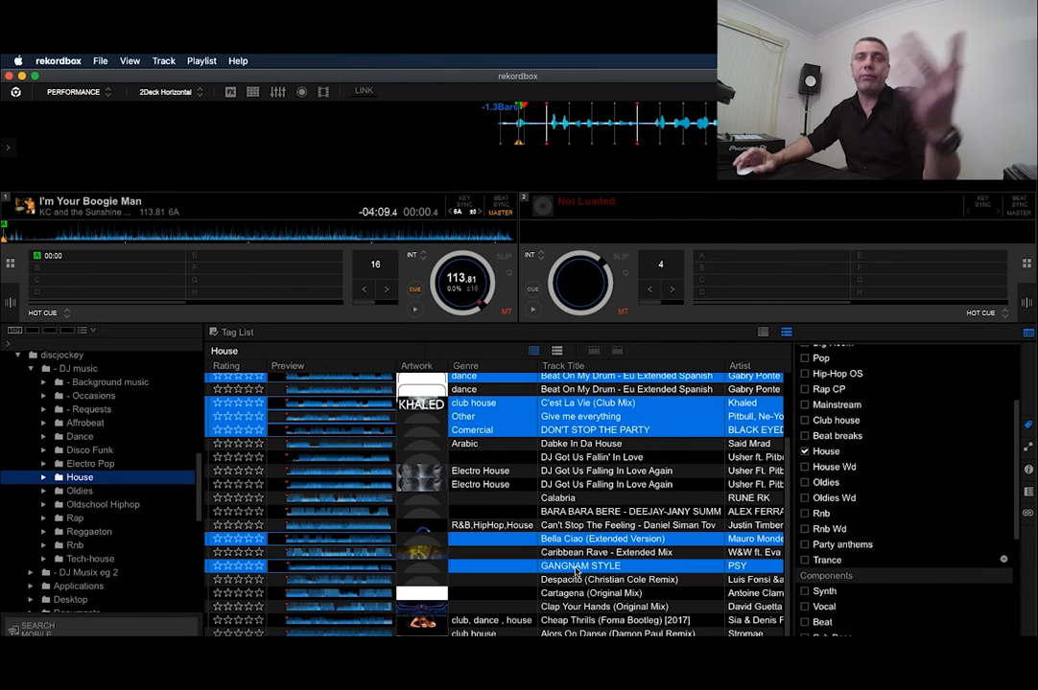
scroll(768, 470, "up", 3)
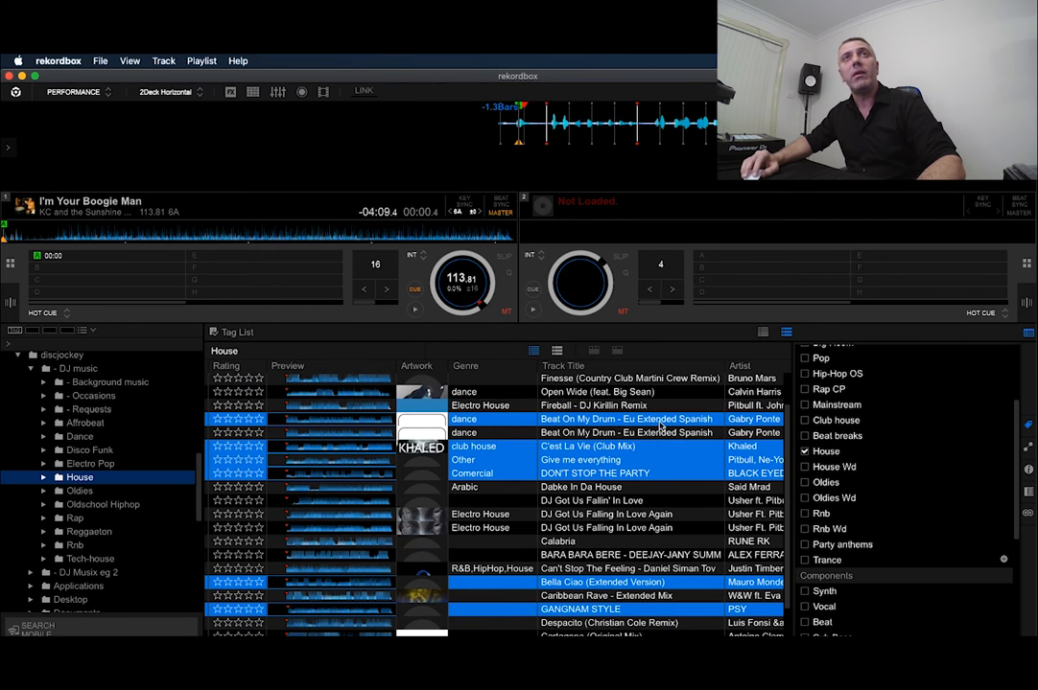
scroll(659, 575, "down", 1)
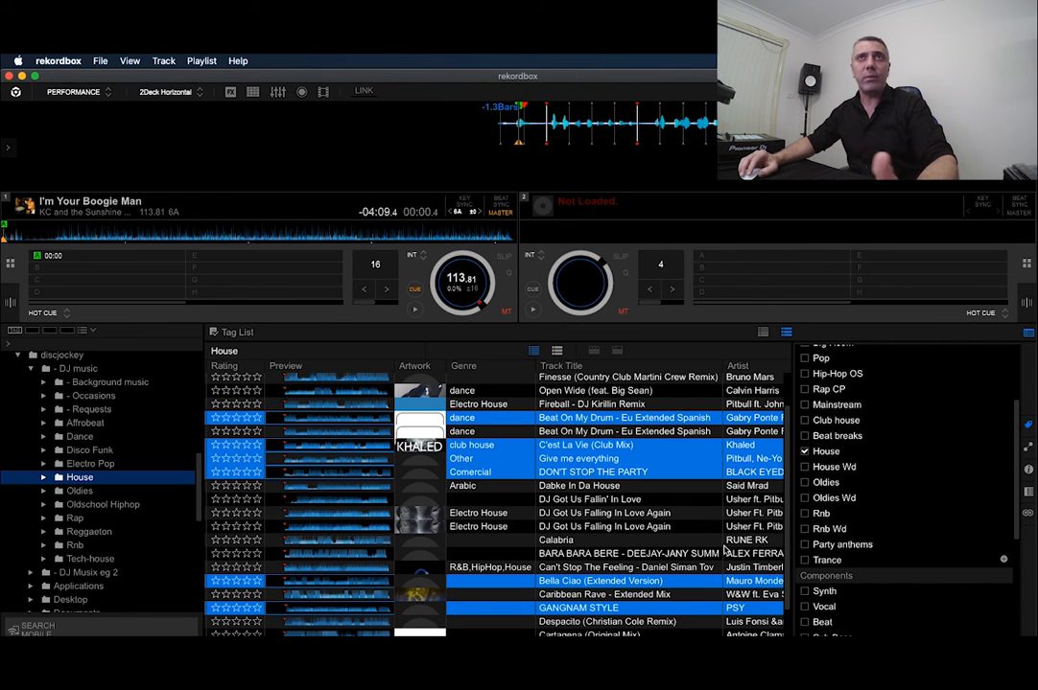
left_click(805, 468)
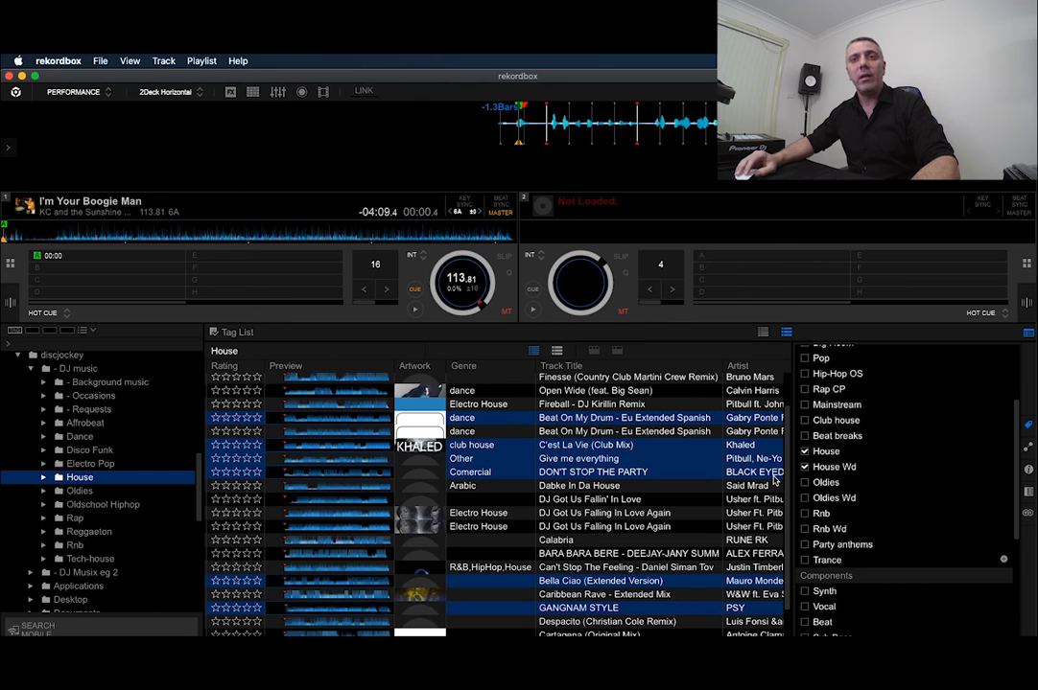
scroll(777, 475, "left", 1)
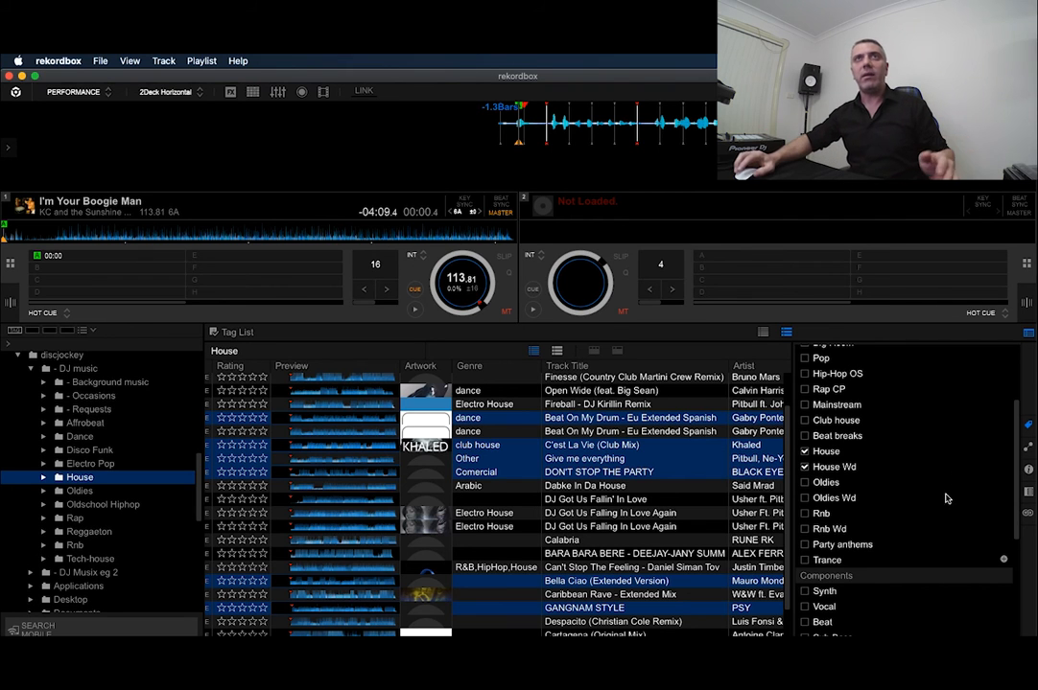
left_click(805, 466)
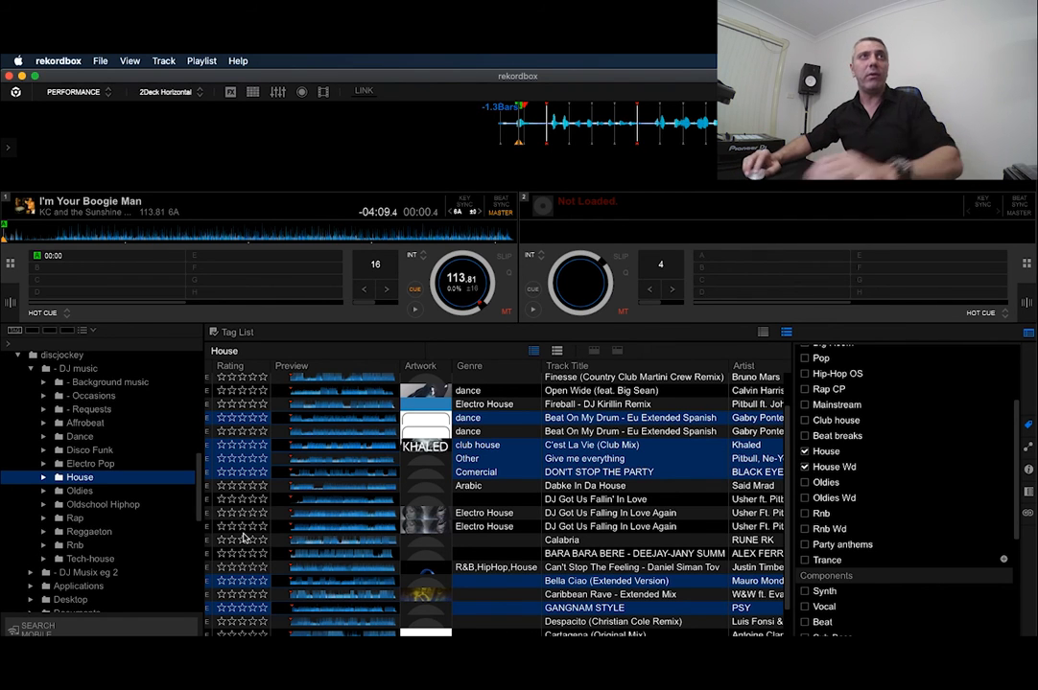
- Delete the Rnb playlist from the Wedding Music folder
scroll(75, 503, "up", 3)
scroll(77, 506, "up", 10)
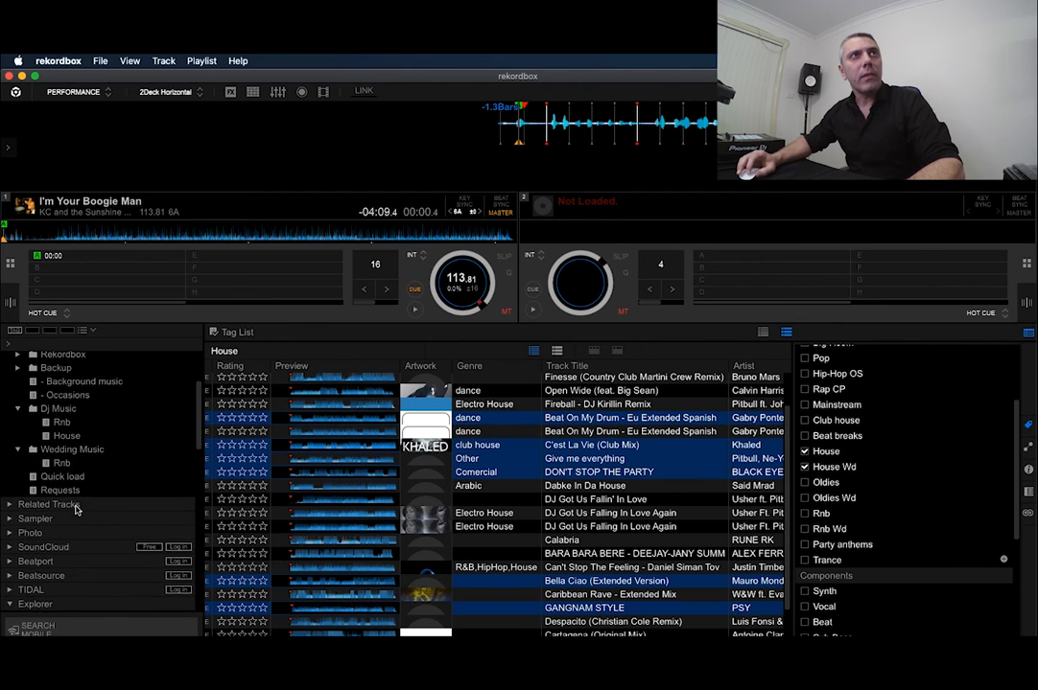
left_click(55, 499)
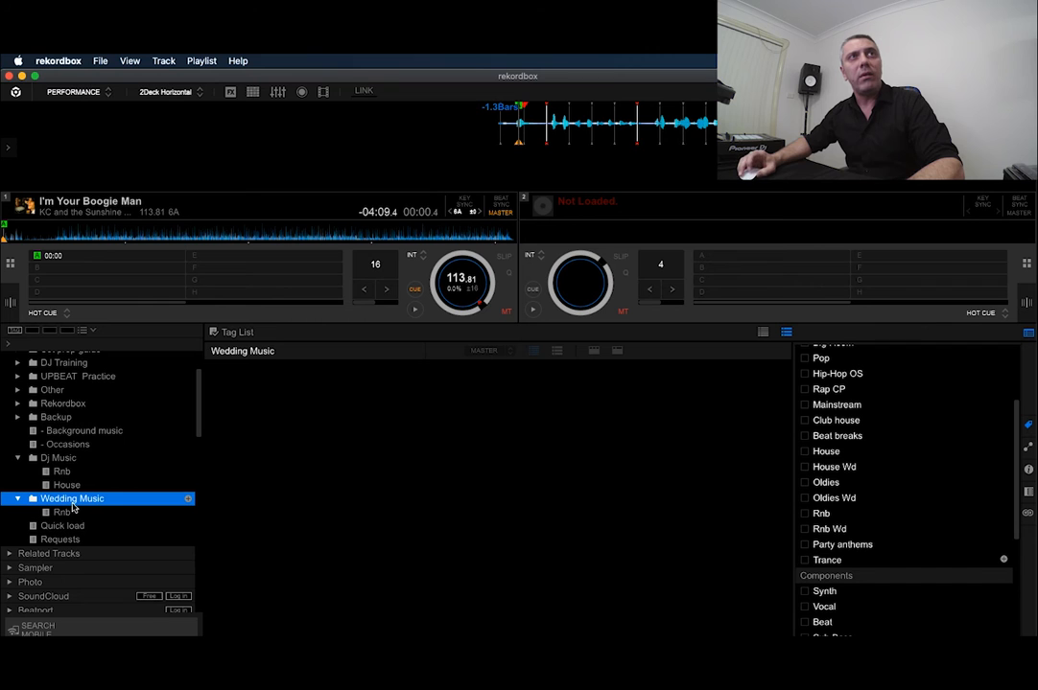
scroll(93, 503, "down", 10)
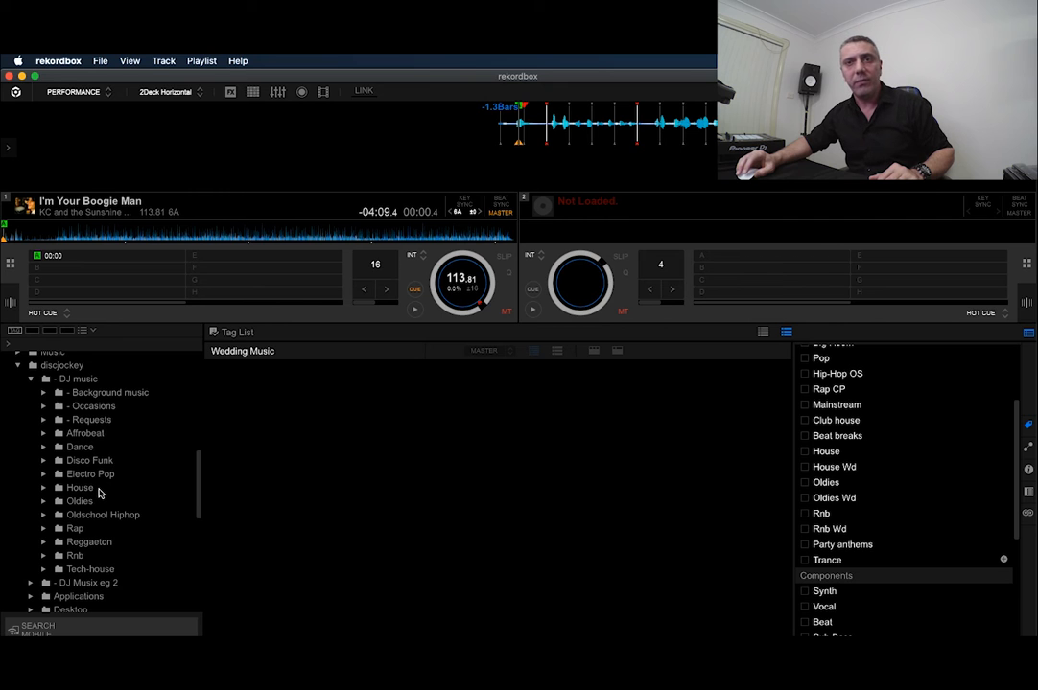
scroll(99, 493, "up", 10)
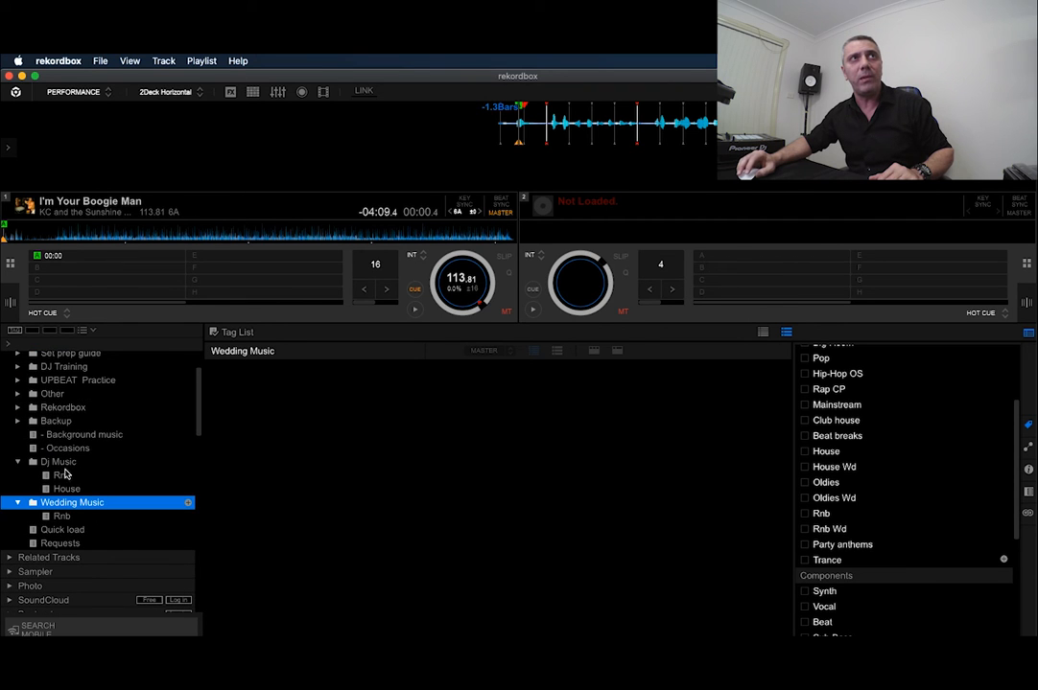
scroll(74, 494, "down", 3)
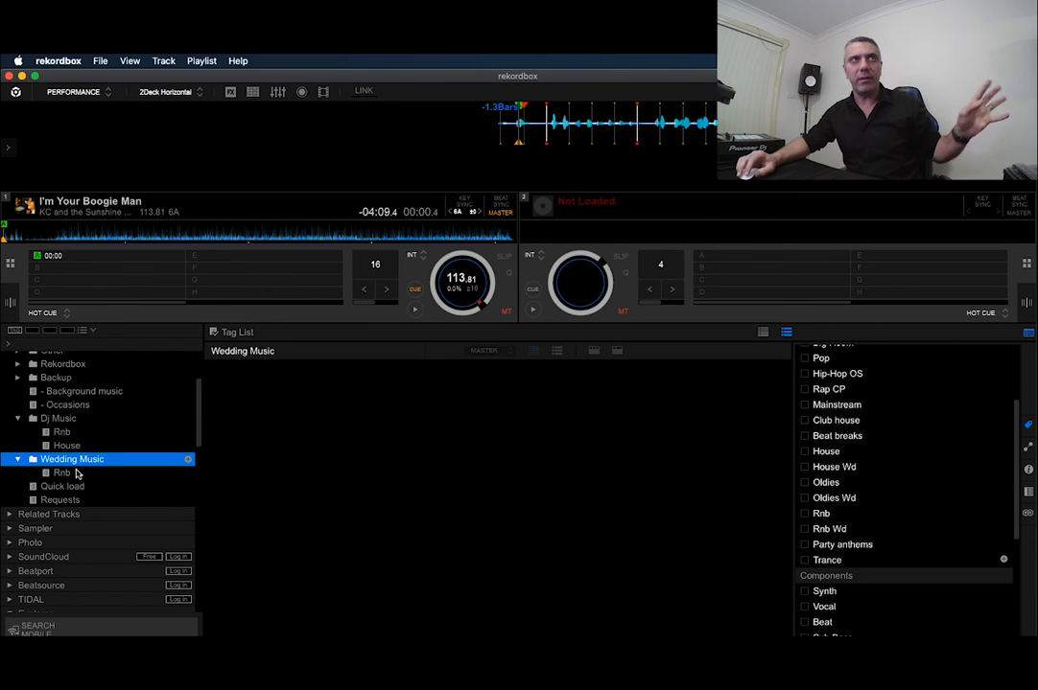
left_click(80, 474)
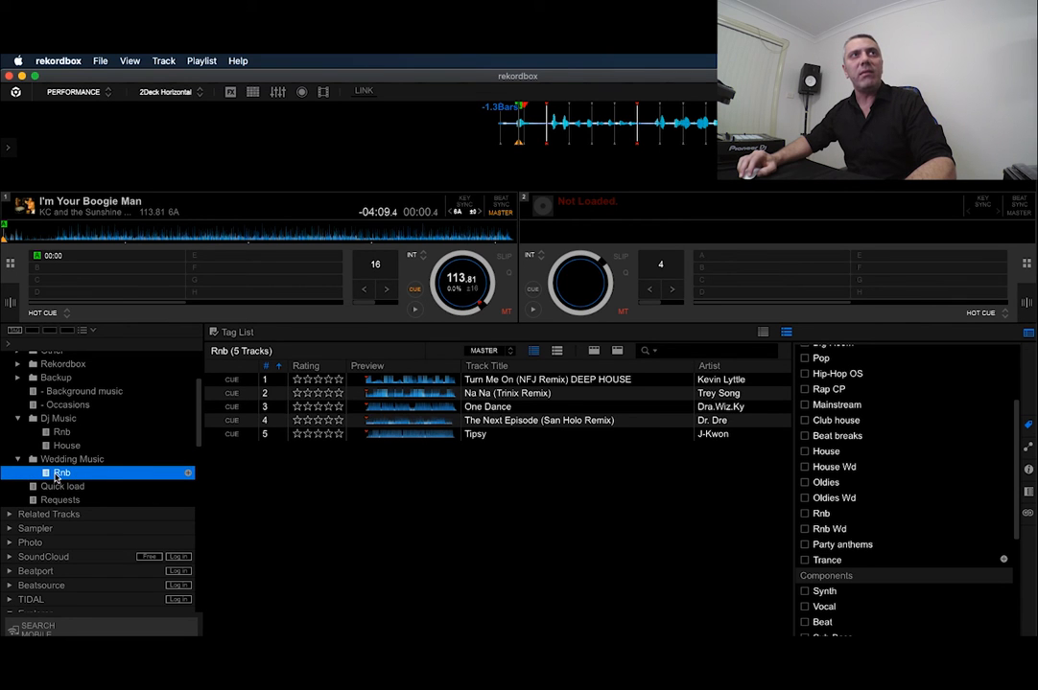
right_click(100, 476)
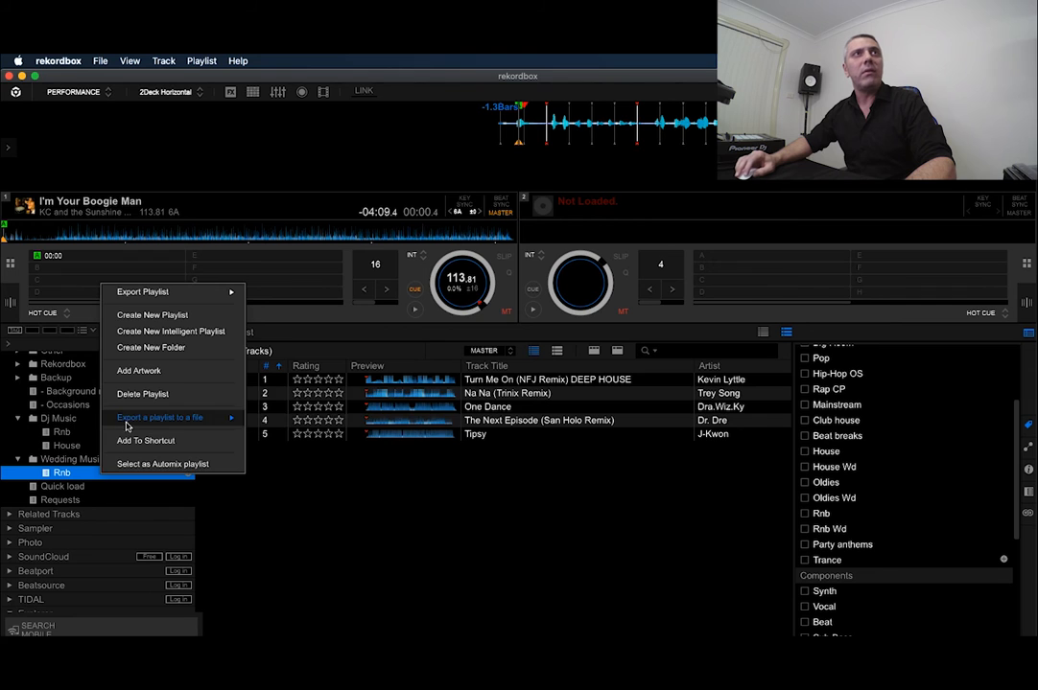
left_click(141, 395)
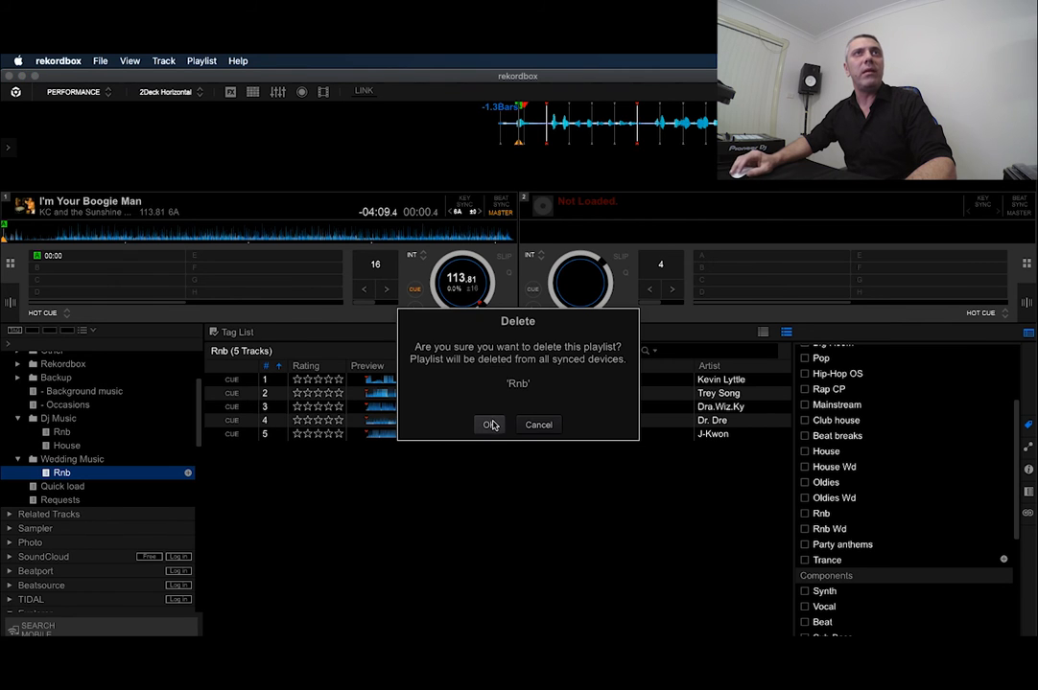
left_click(489, 424)
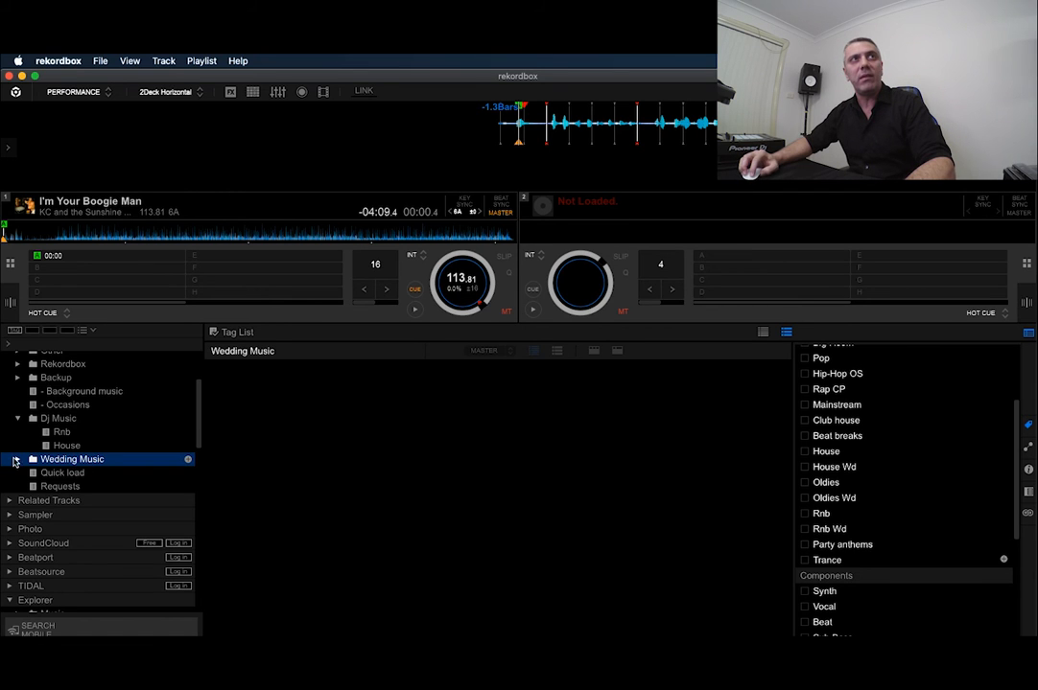
- Start a new intelligent playlist below Quick load and name it Rnb Wedding
left_click(202, 62)
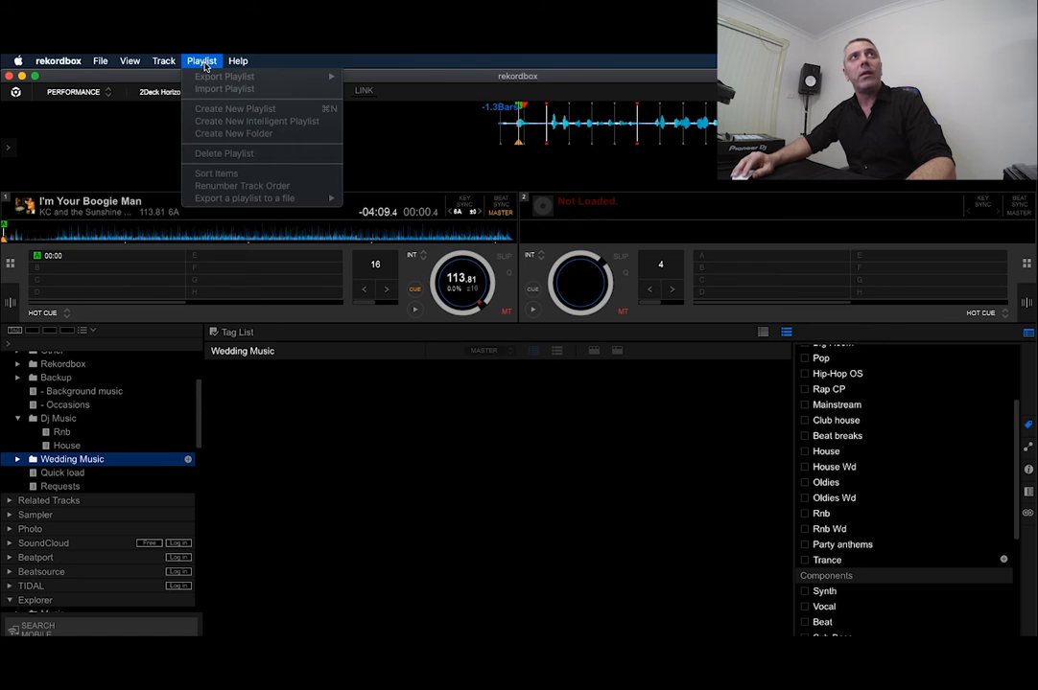
left_click(48, 472)
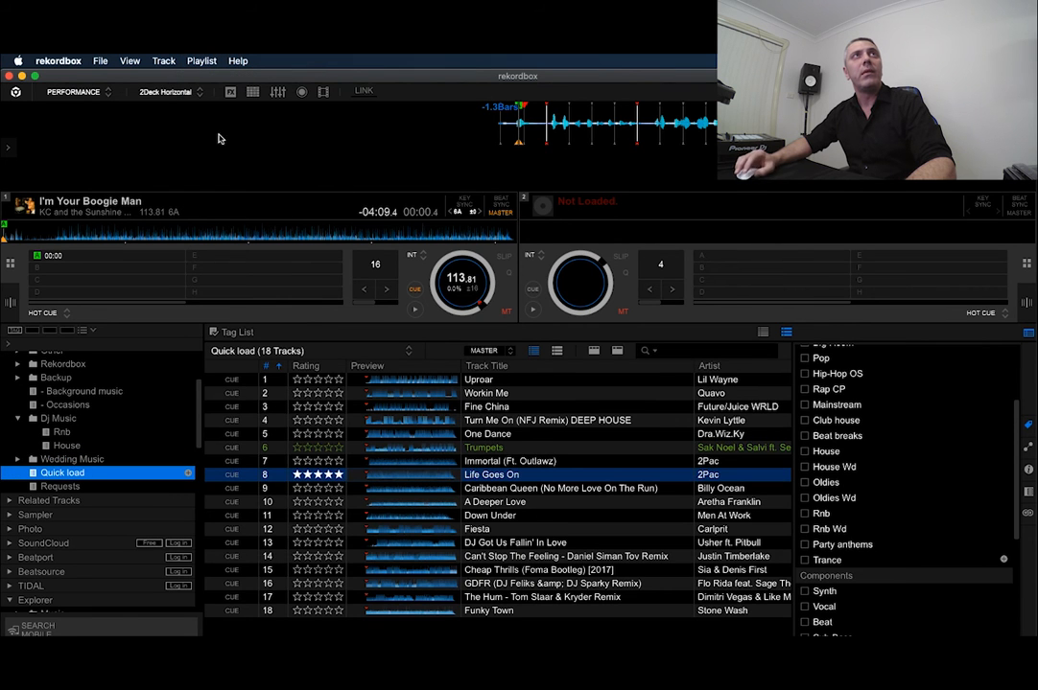
left_click(199, 61)
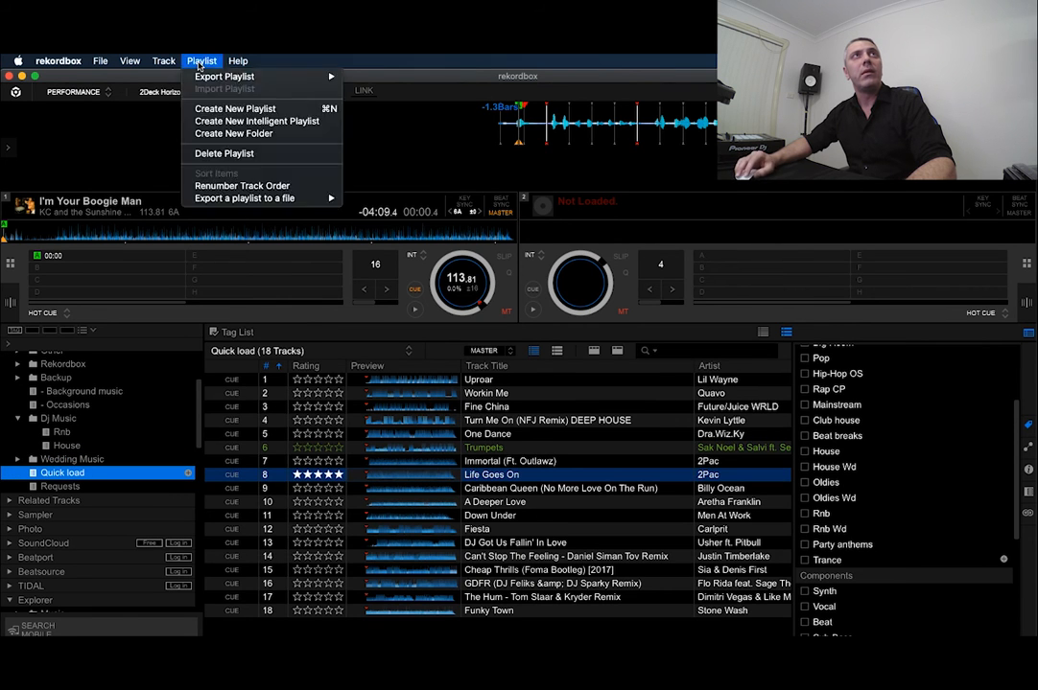
left_click(248, 122)
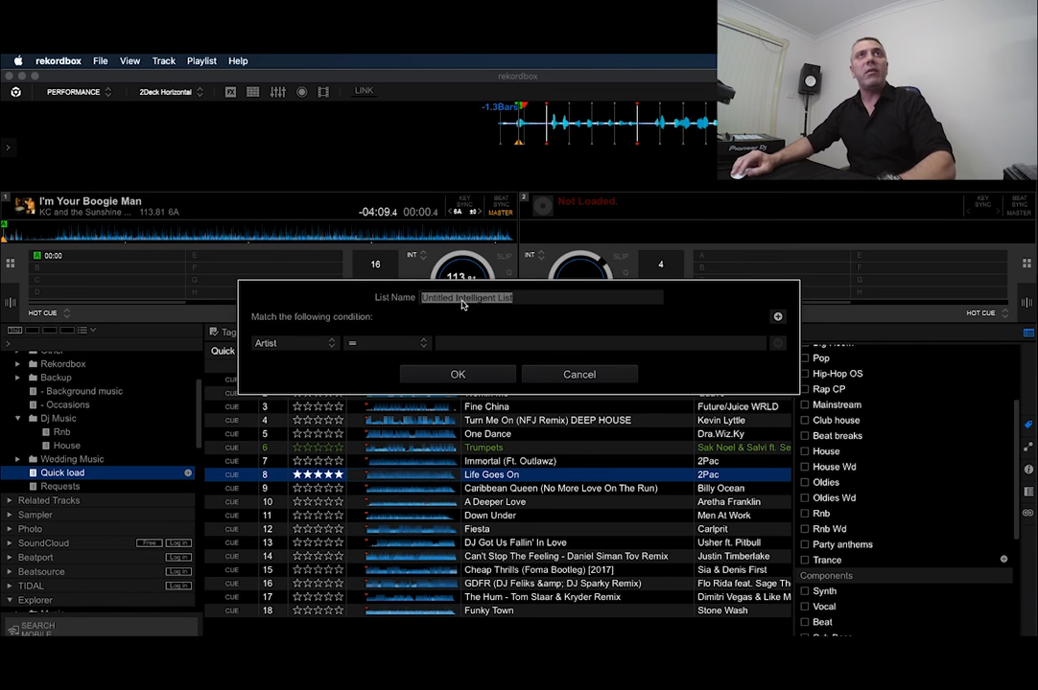
type("Rnb W")
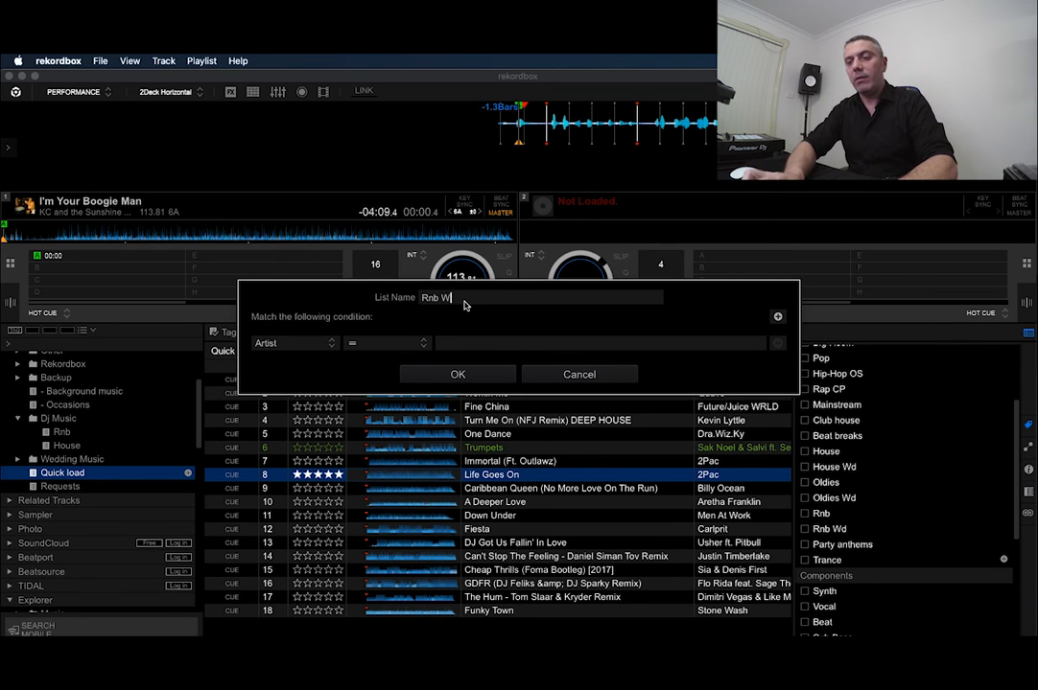
type("edding")
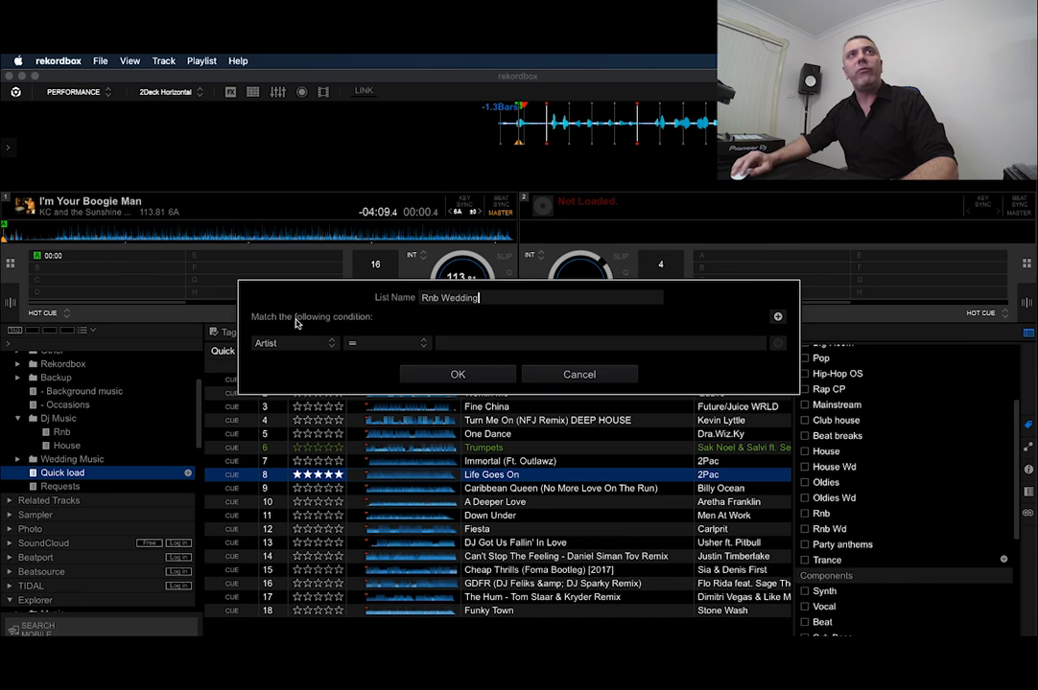
- Set the Rnb Wedding playlist's condition to My Tag contains Rnb Wd and create the playlist
left_click(317, 342)
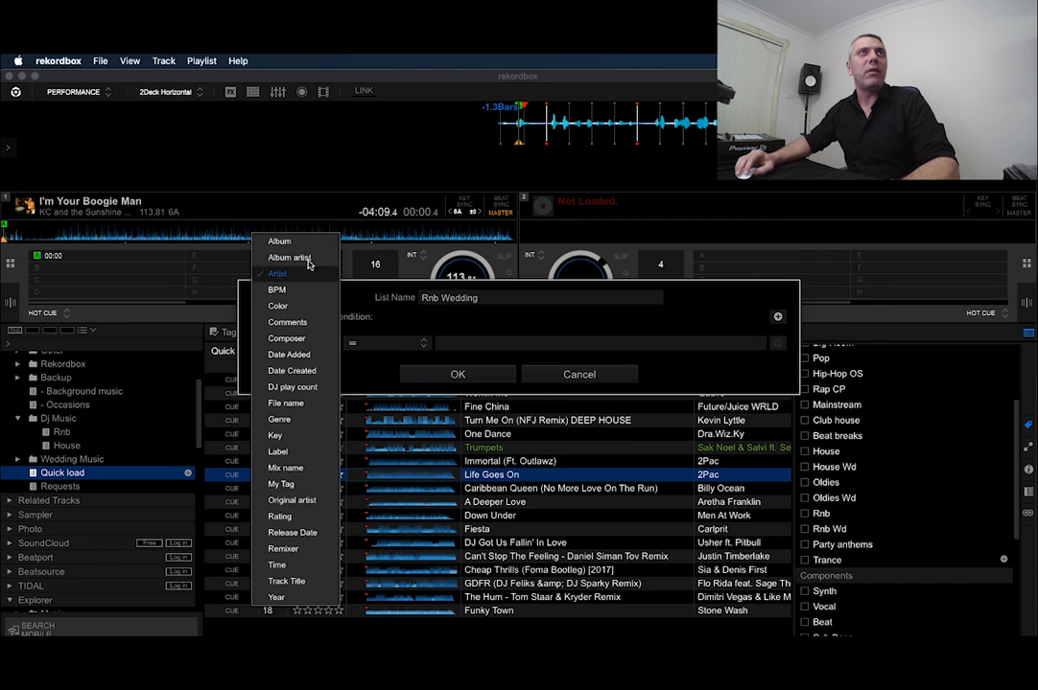
left_click(296, 491)
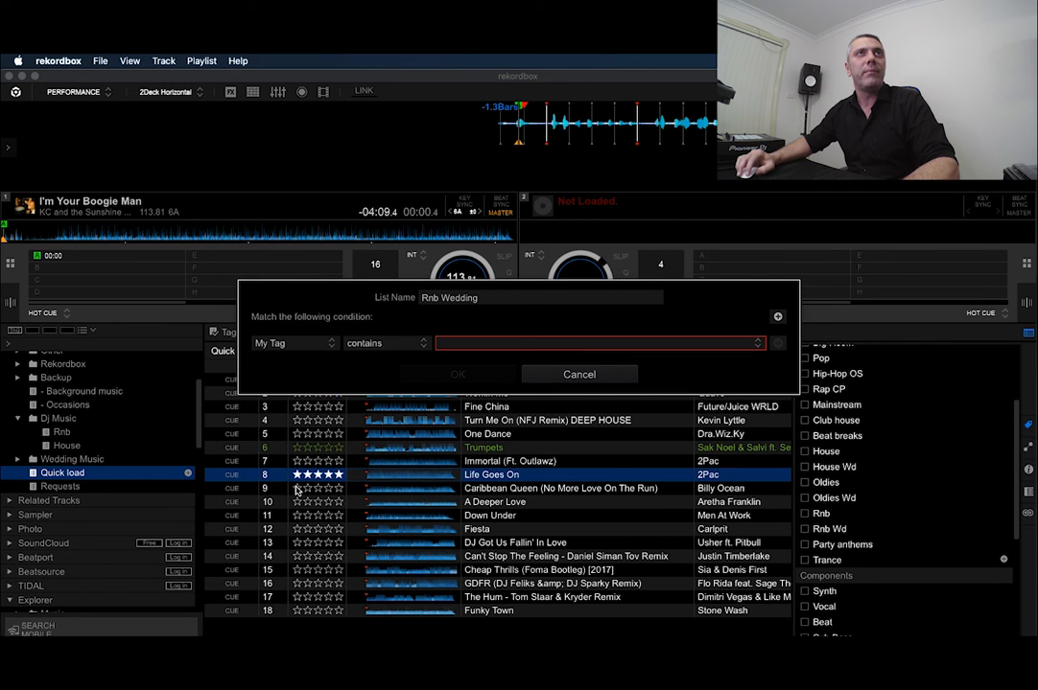
left_click(390, 347)
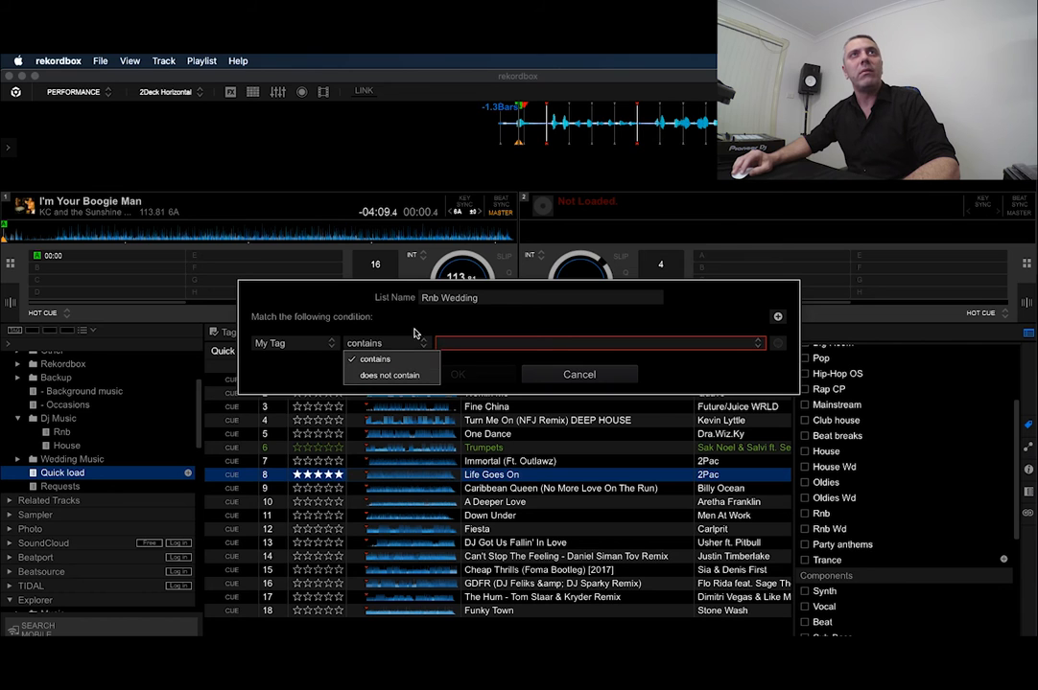
left_click(417, 331)
left_click(532, 348)
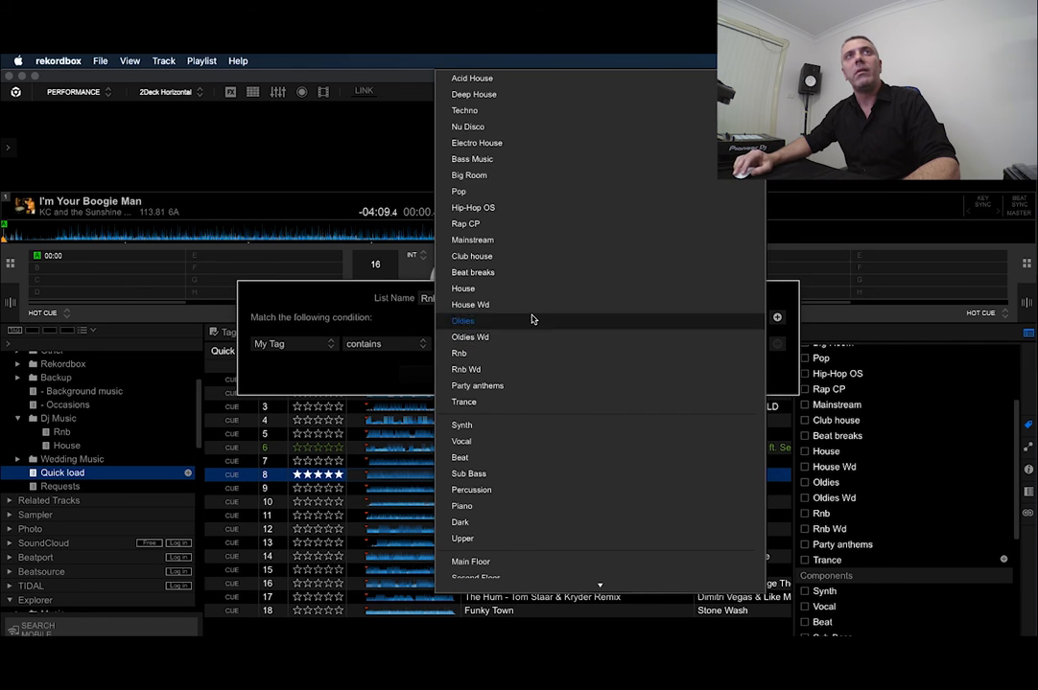
left_click(338, 280)
left_click(521, 351)
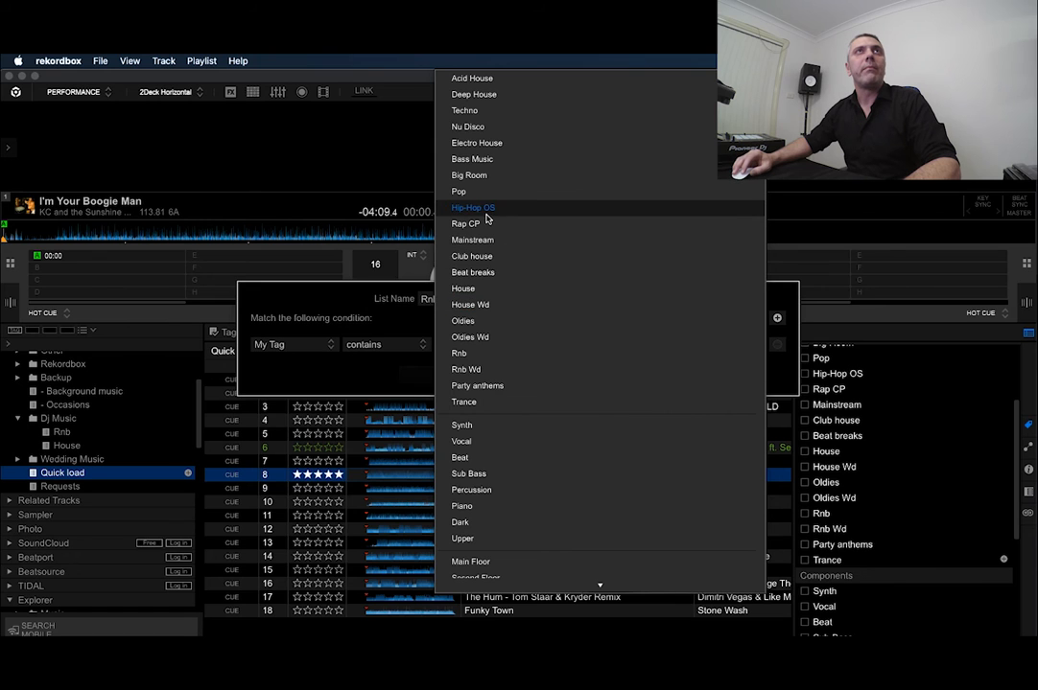
left_click(490, 373)
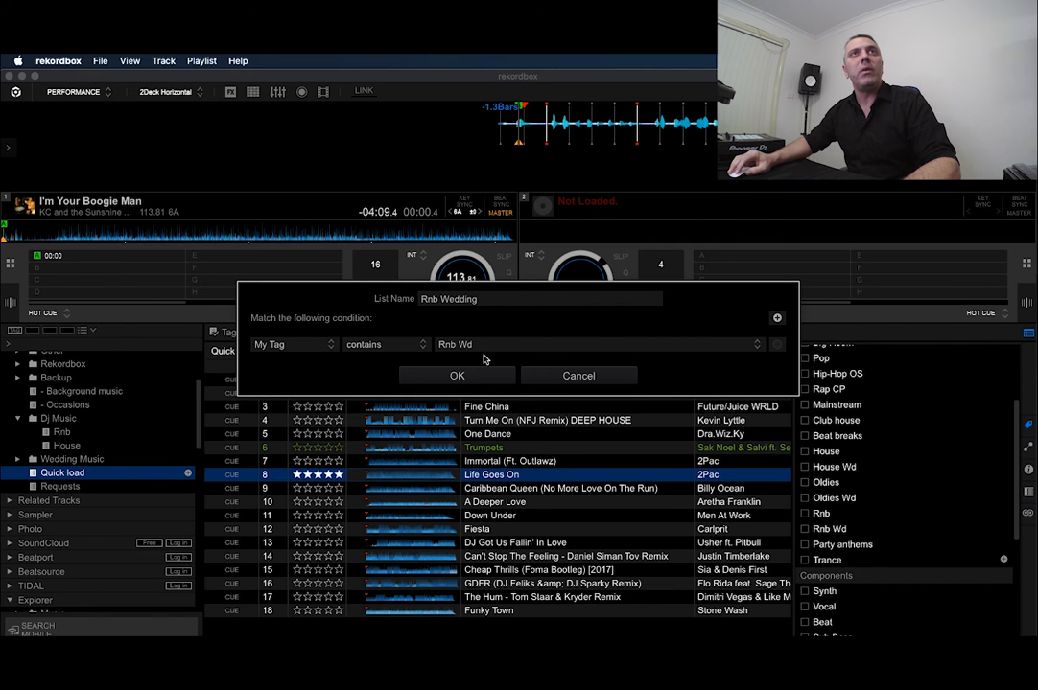
left_click(458, 376)
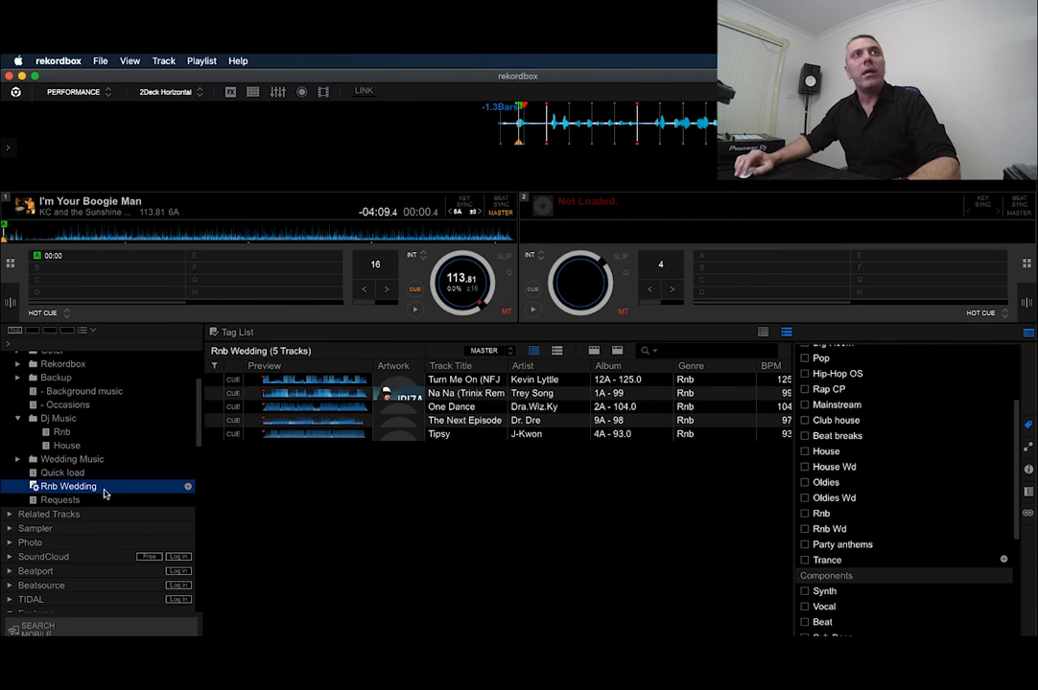
- Assign the genre tag Rnb Wd to Naughty Girl and Wanna Be A Baller in the Explorer's Rnb folder
scroll(131, 509, "down", 2)
scroll(131, 509, "down", 1)
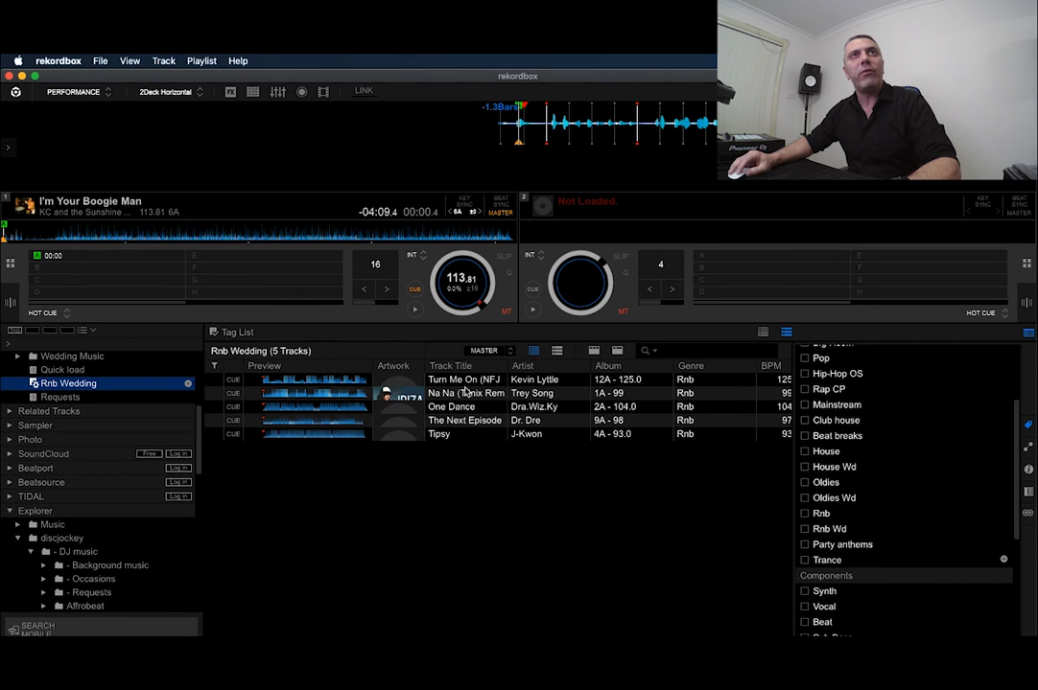
scroll(110, 551, "down", 5)
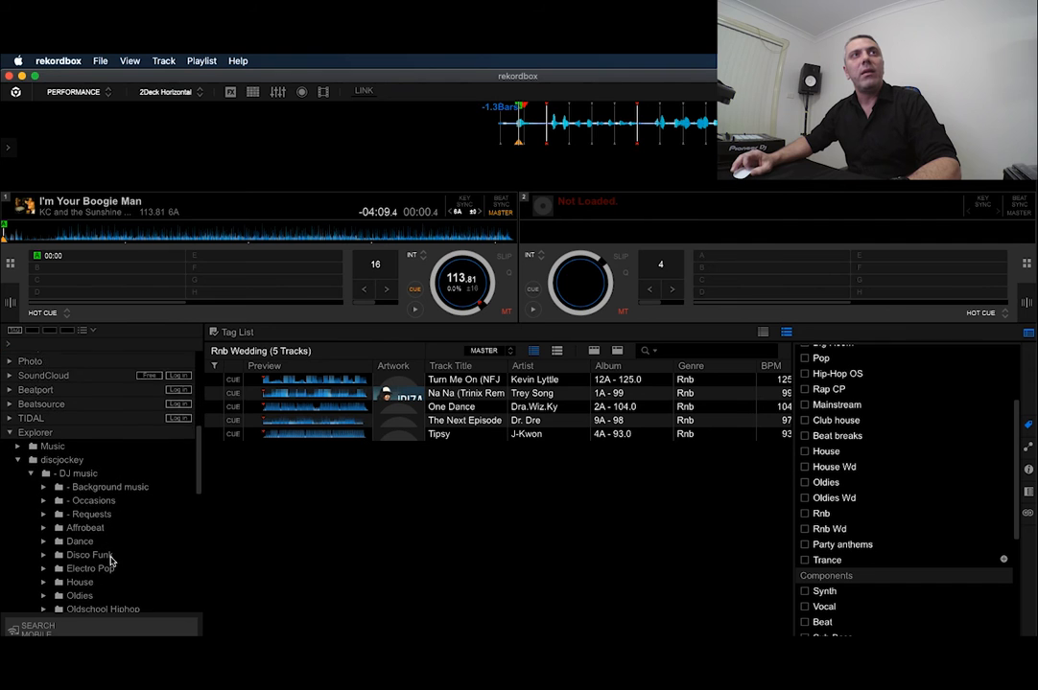
scroll(114, 572, "down", 1)
left_click(71, 563)
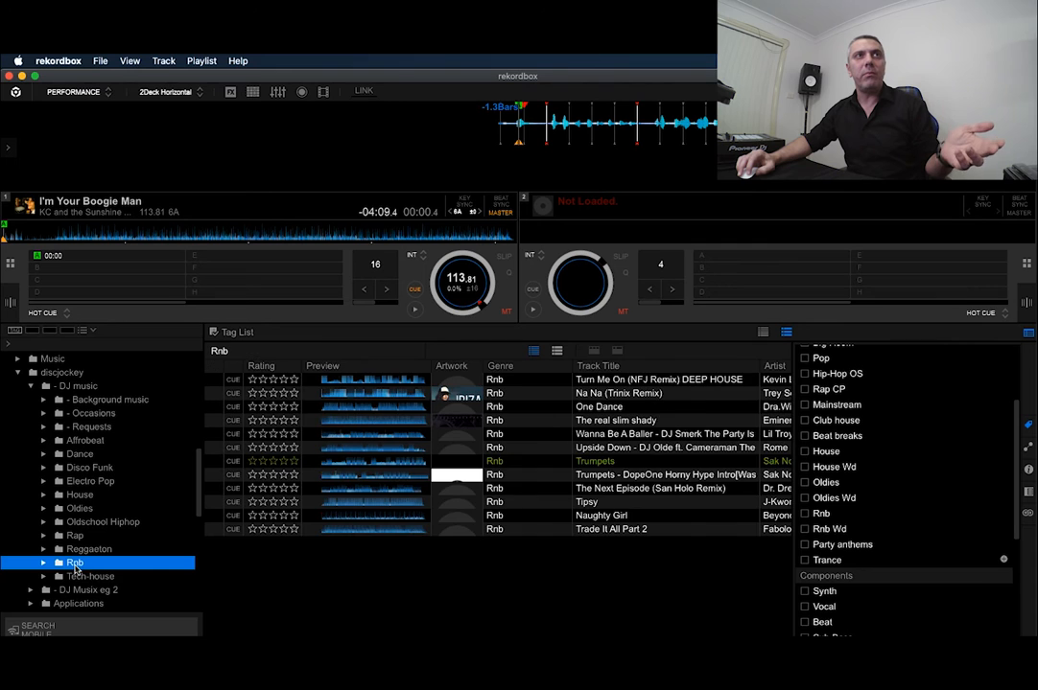
left_click(610, 519)
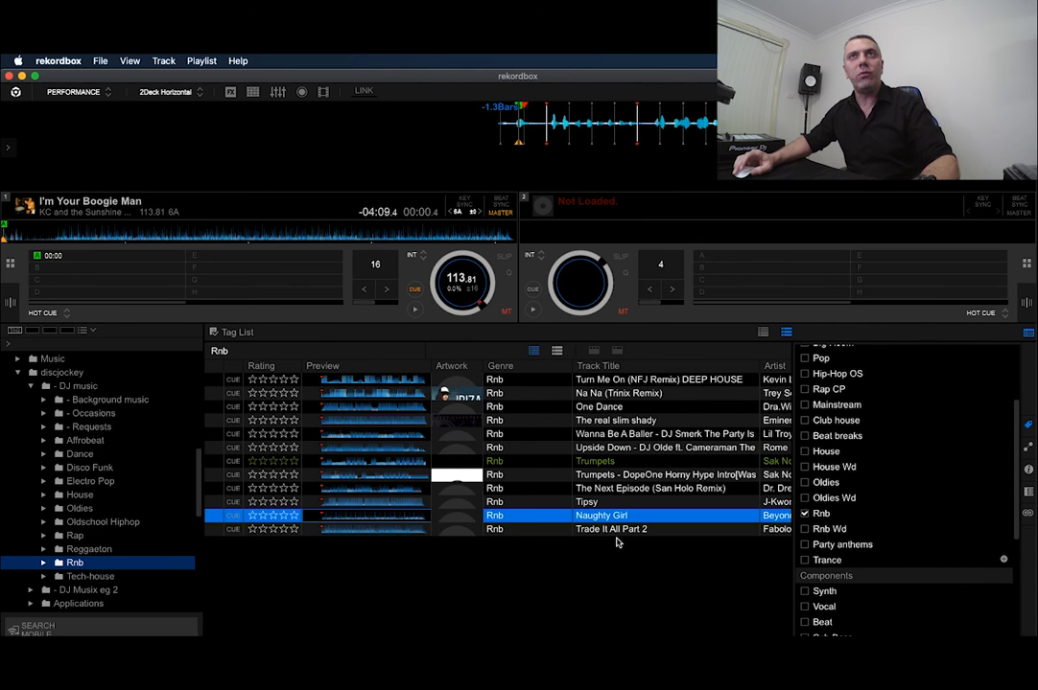
left_click(591, 436, "super")
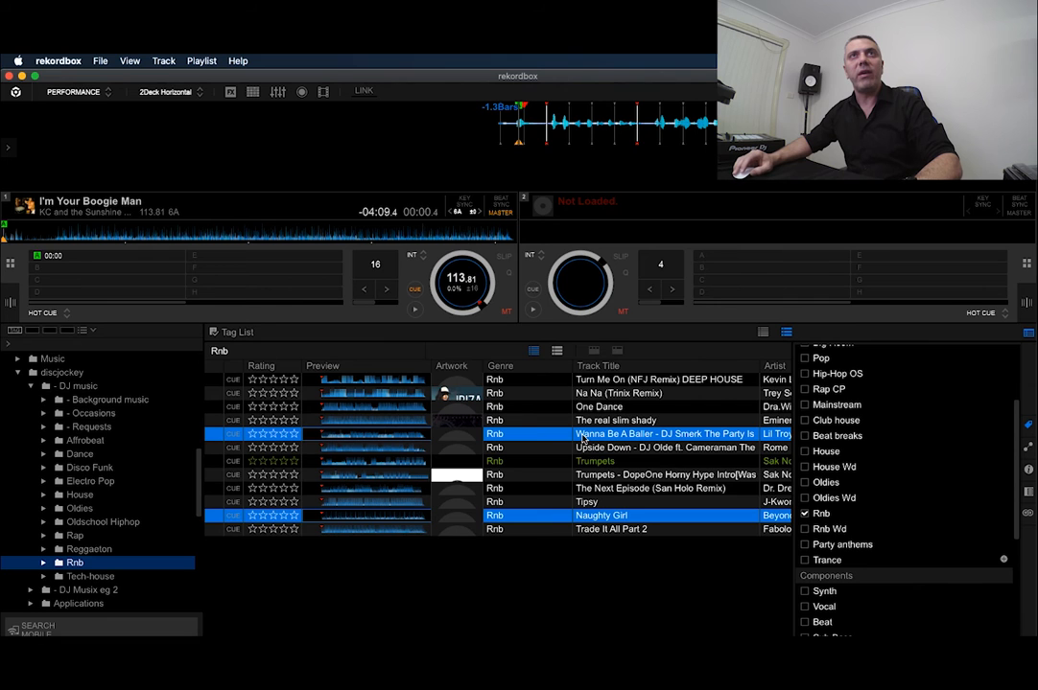
right_click(583, 437)
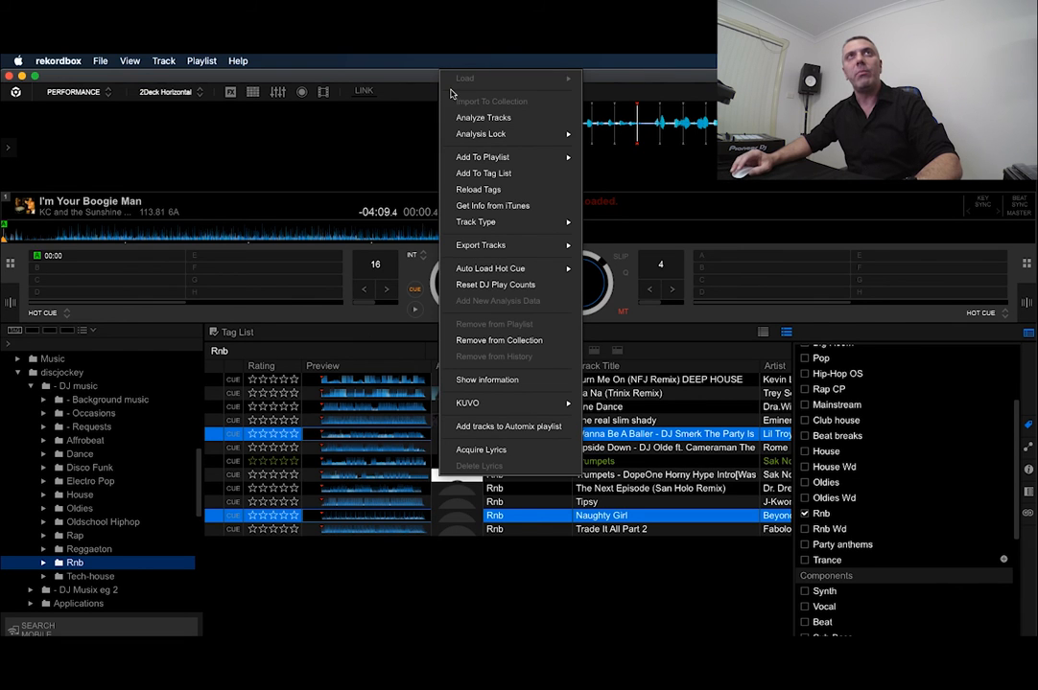
left_click(661, 167)
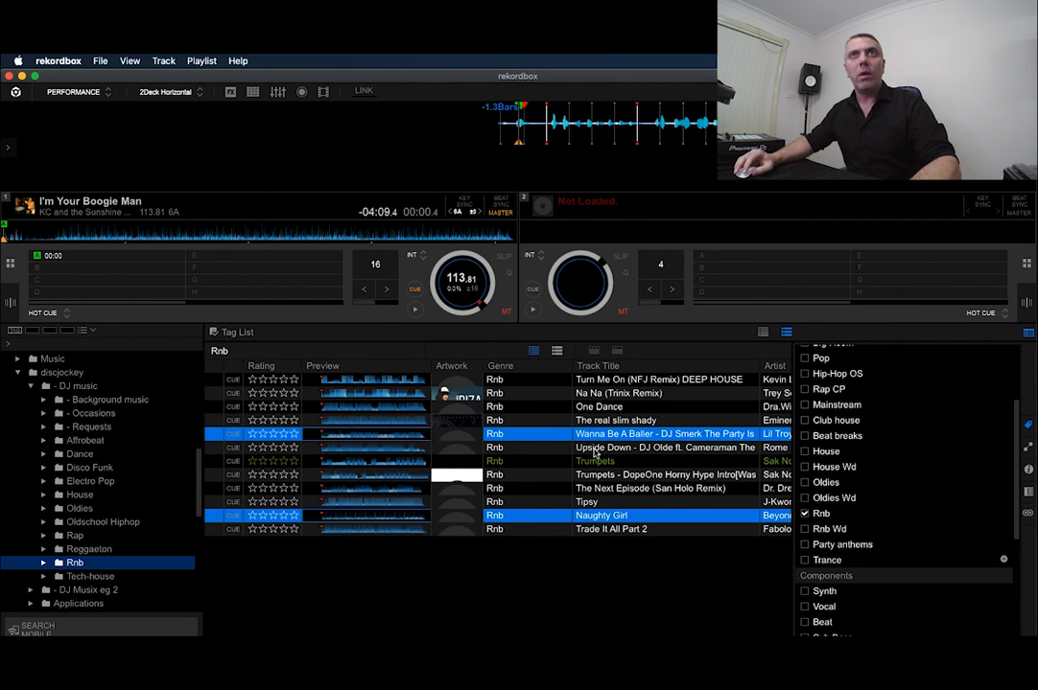
left_click(805, 529)
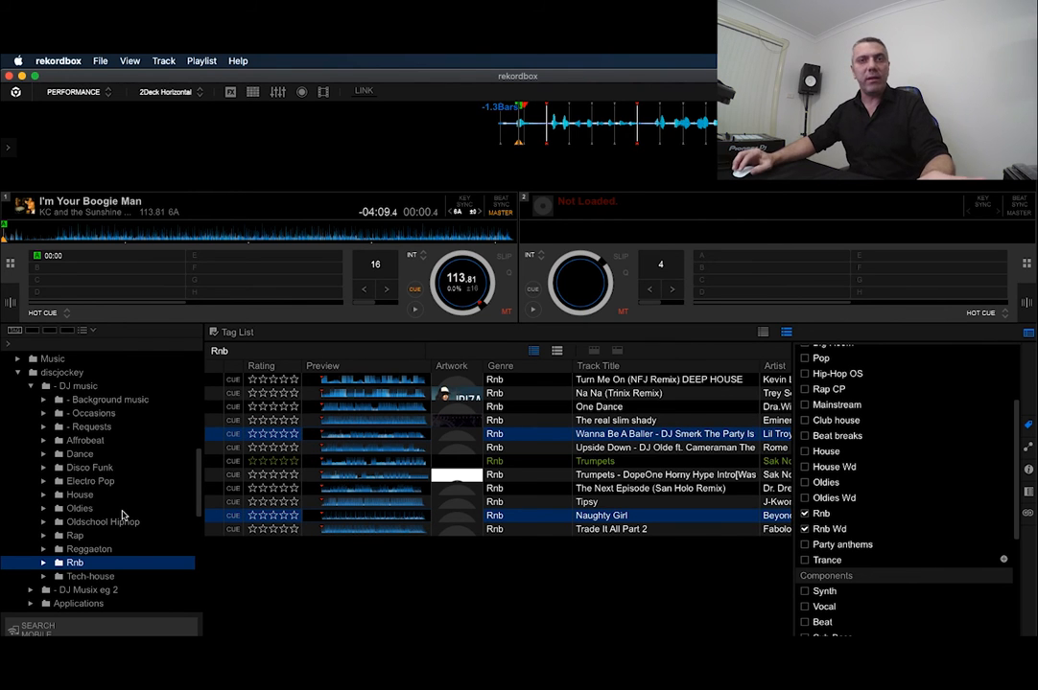
- Review the tracks in the Rnb Wedding intelligent playlist and look at the Dj Music and Wedding Music folders
scroll(122, 516, "up", 10)
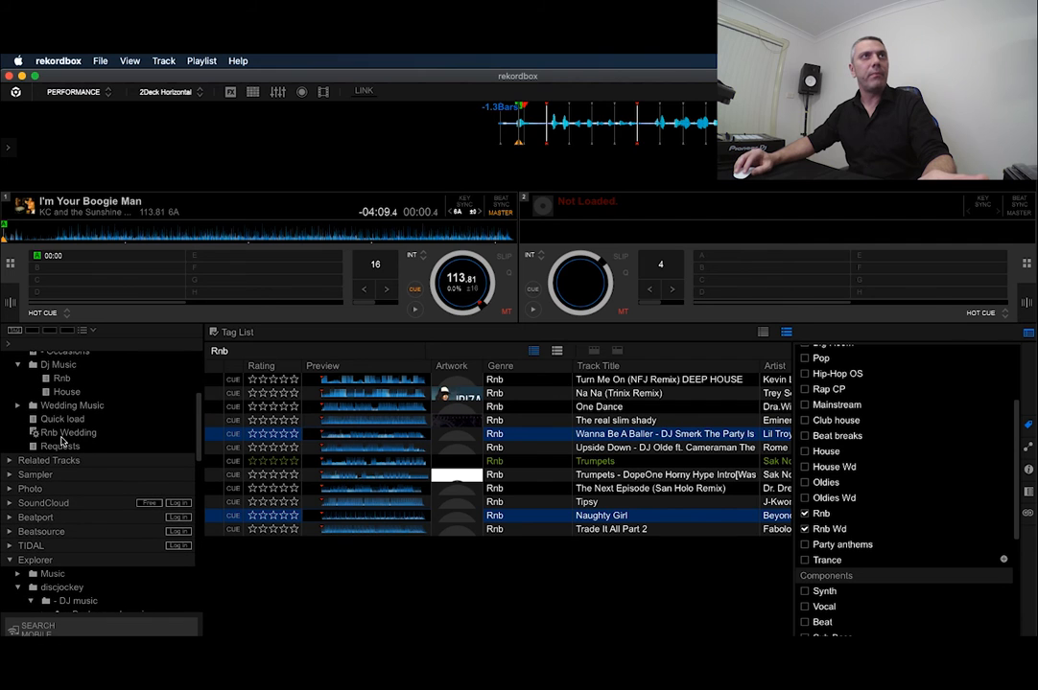
left_click(59, 434)
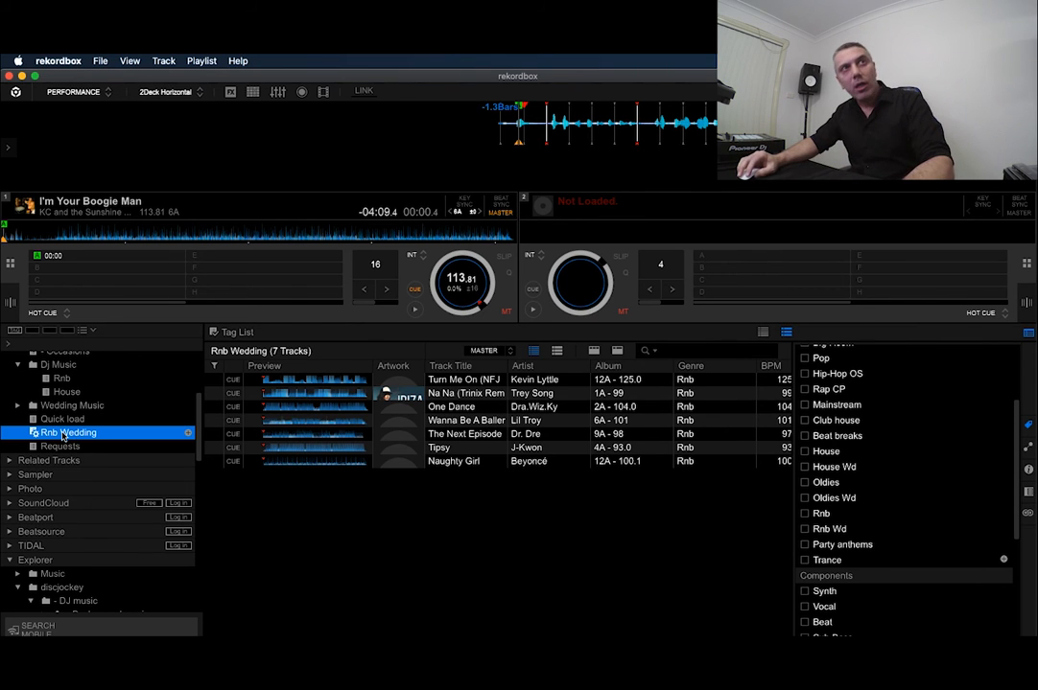
scroll(84, 433, "up", 2)
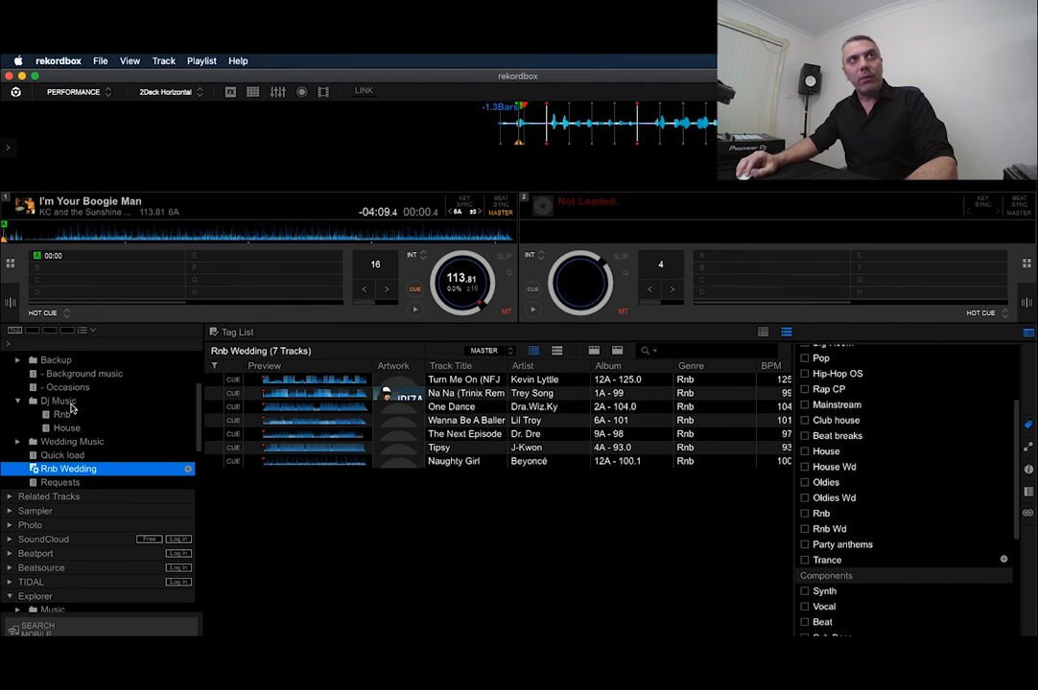
left_click(71, 407)
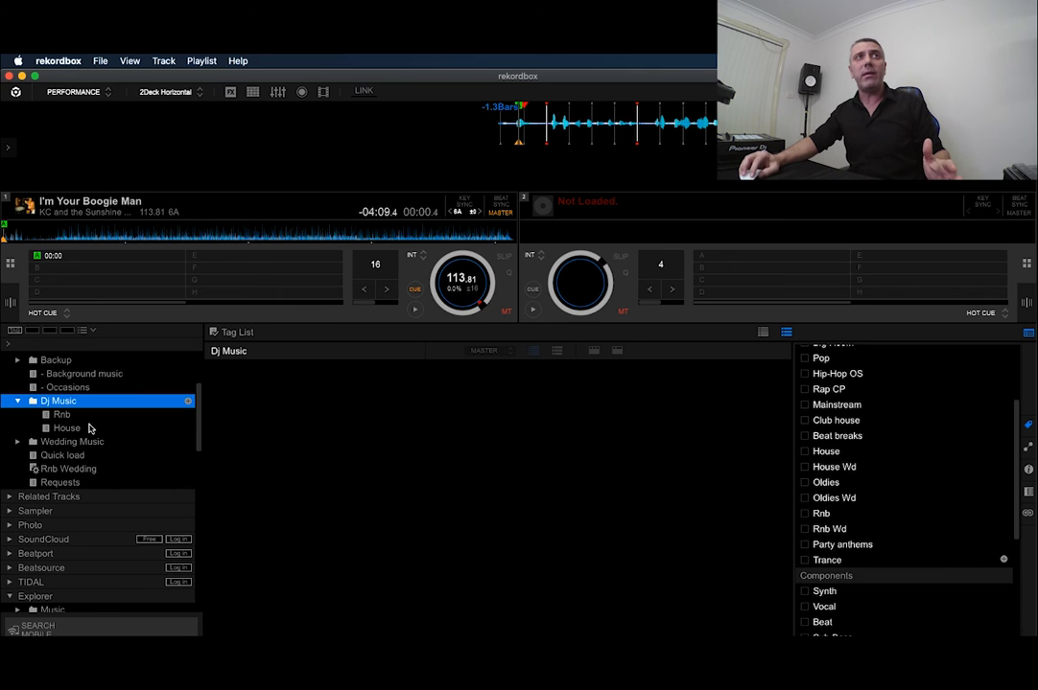
left_click(57, 442)
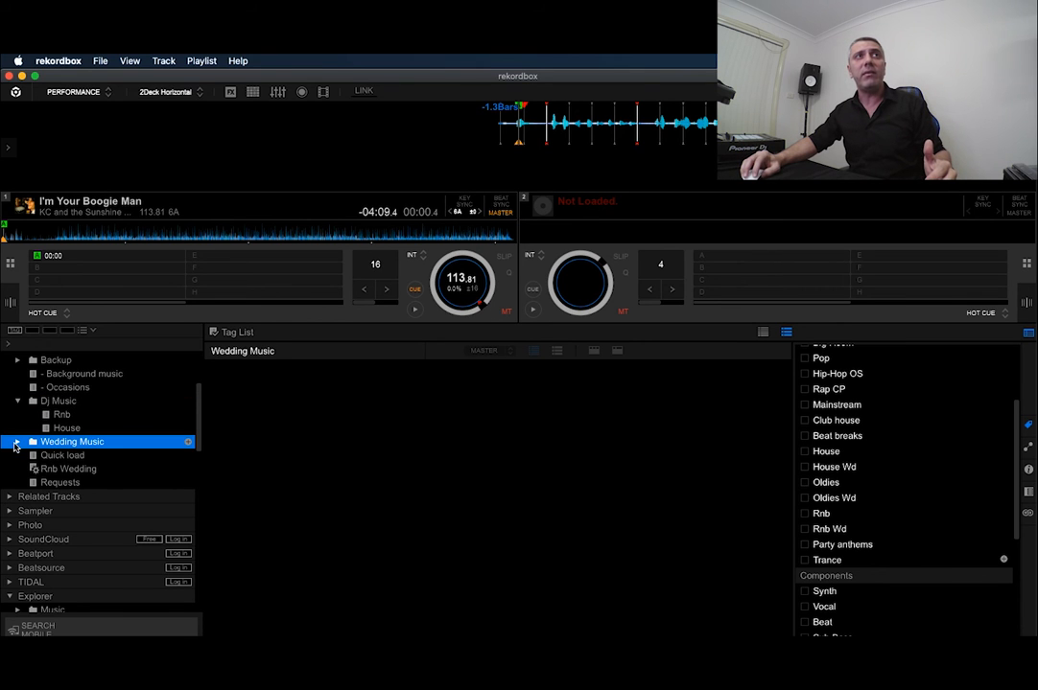
- Create an intelligent playlist below Rnb Wedding with the default name and the condition My Tag contains Oldies
left_click(74, 469)
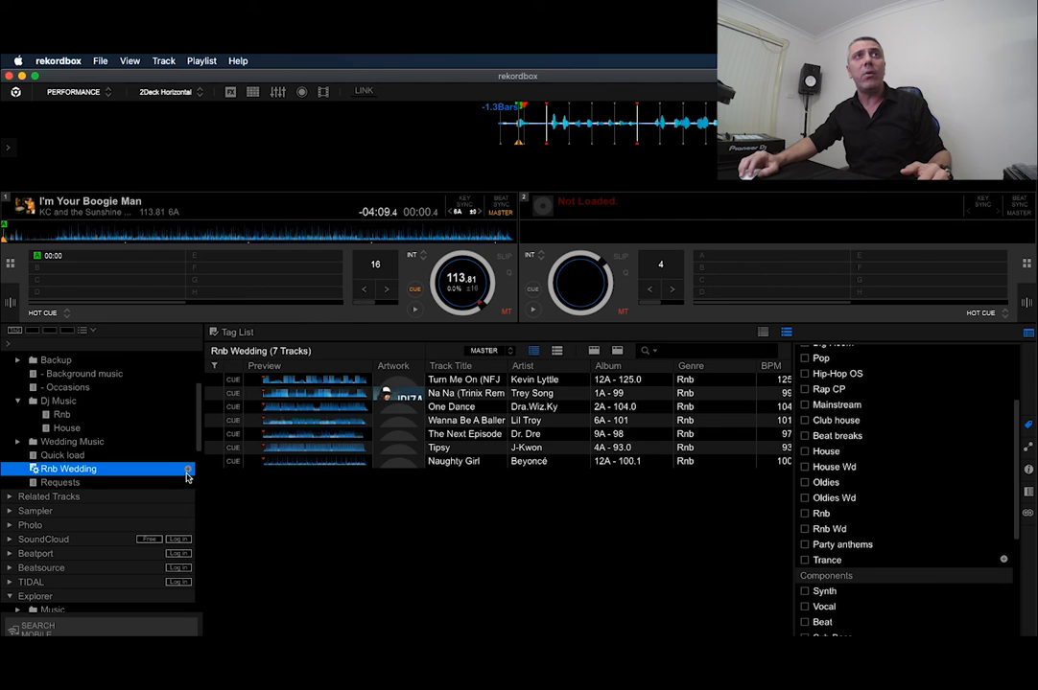
left_click(201, 60)
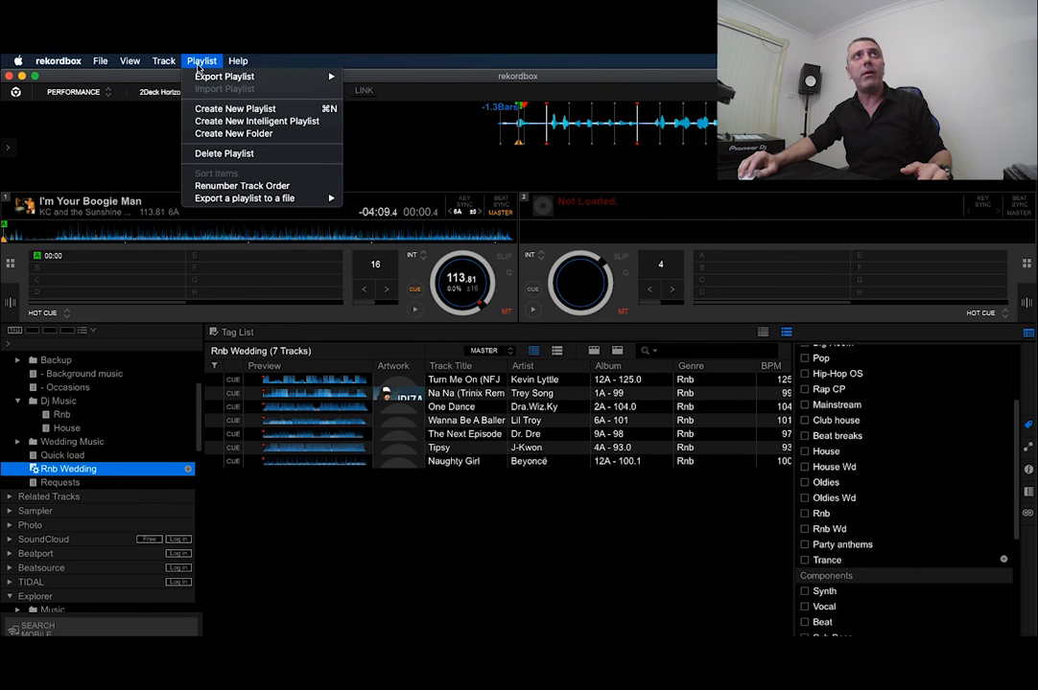
left_click(257, 121)
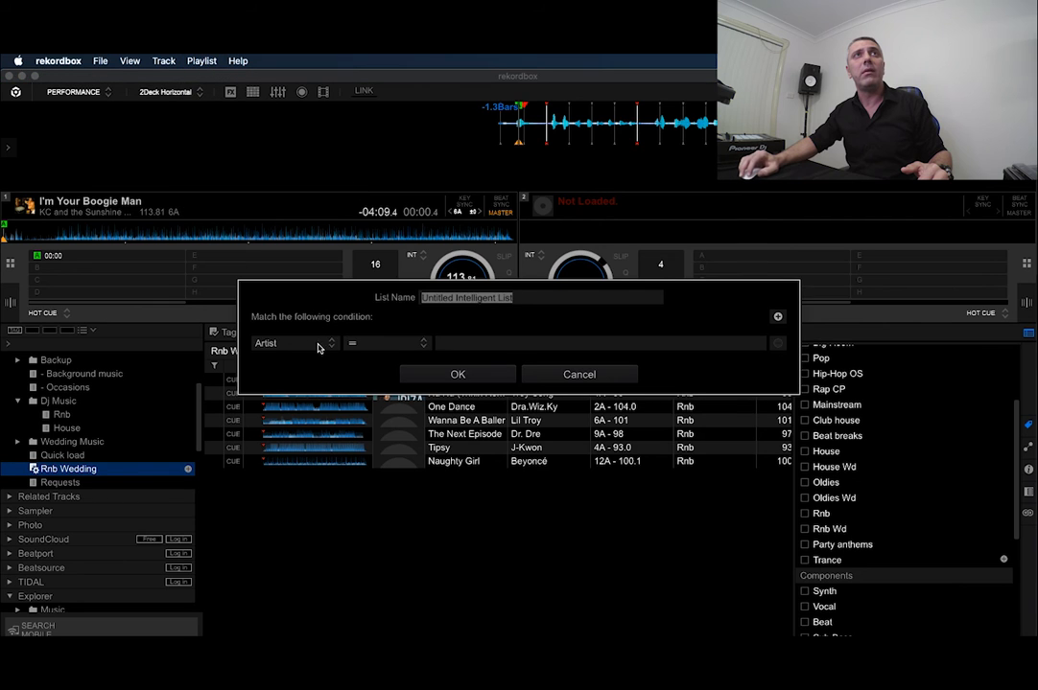
left_click(319, 347)
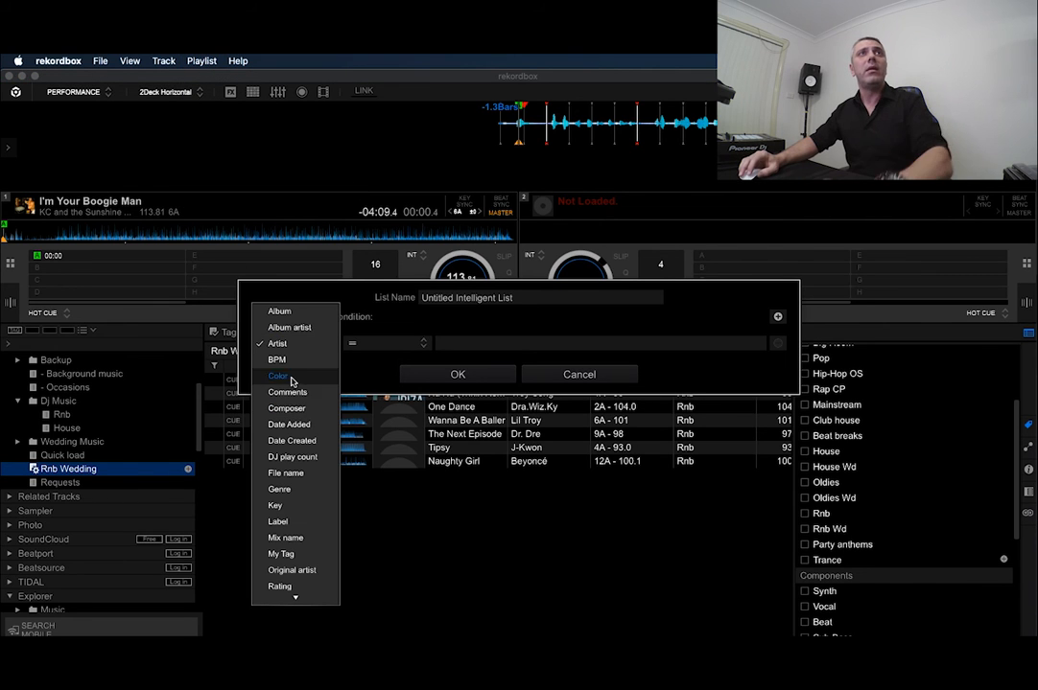
left_click(293, 560)
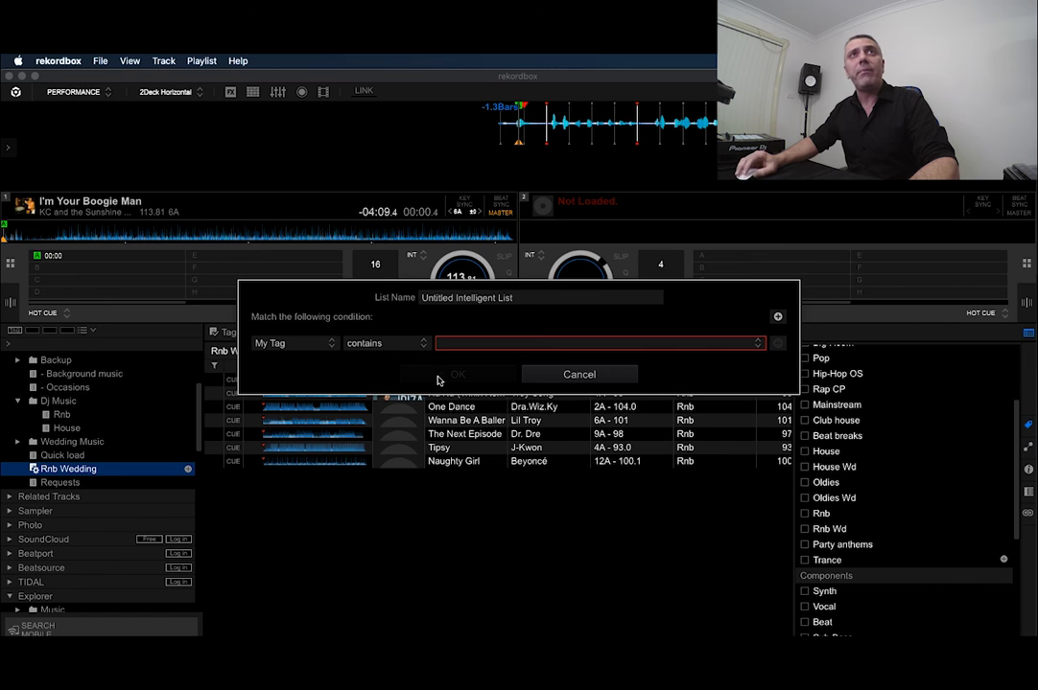
left_click(539, 344)
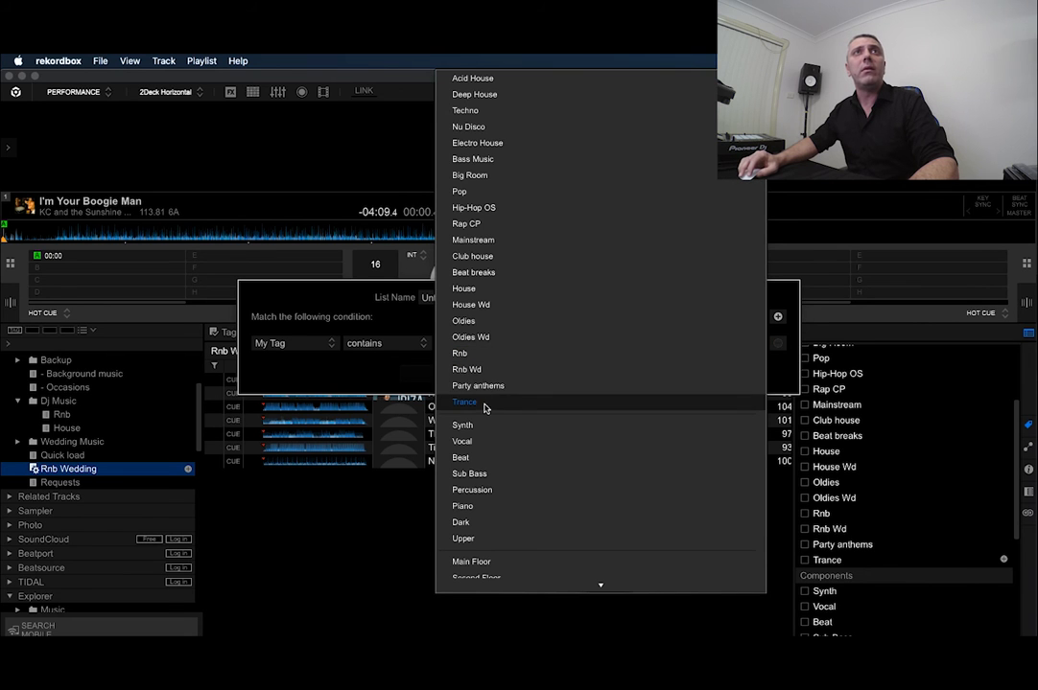
left_click(495, 322)
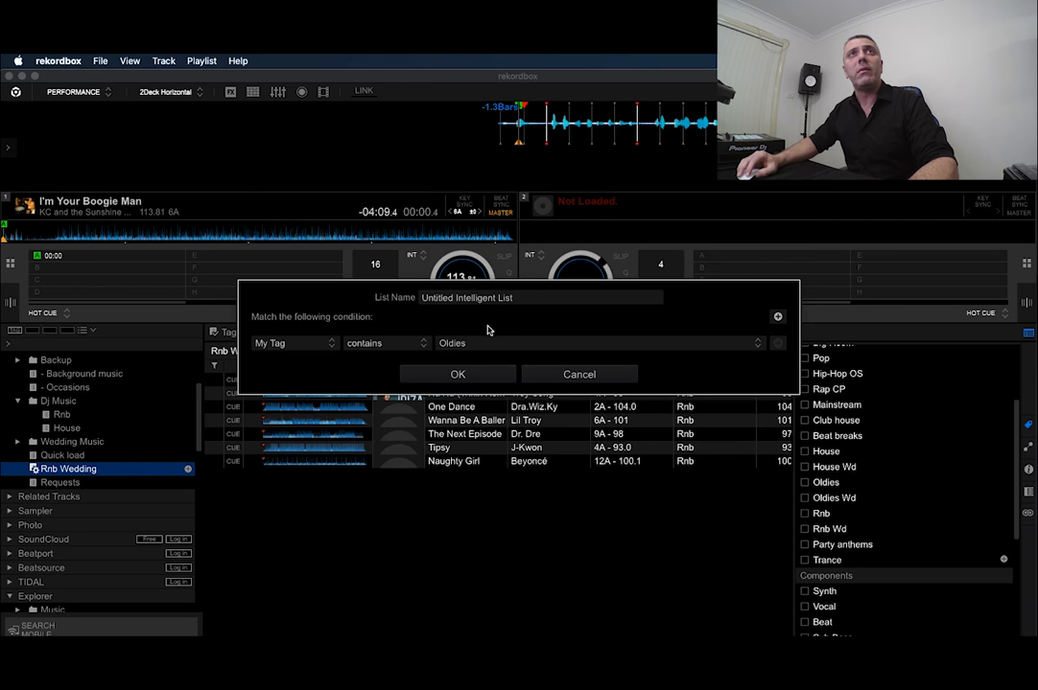
left_click(455, 376)
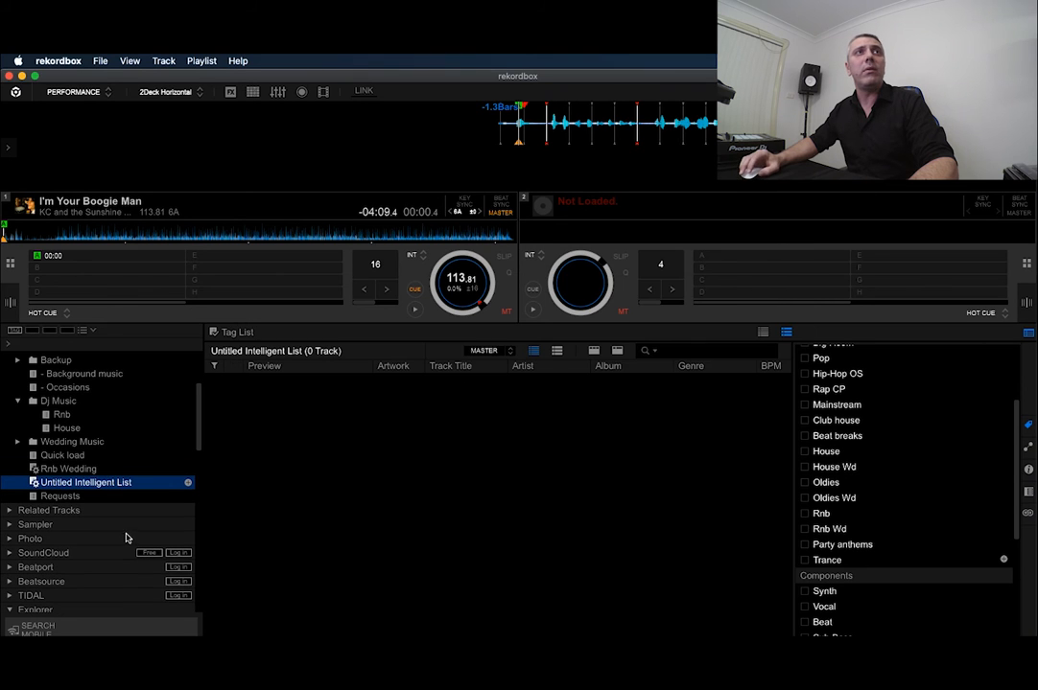
scroll(123, 532, "down", 8)
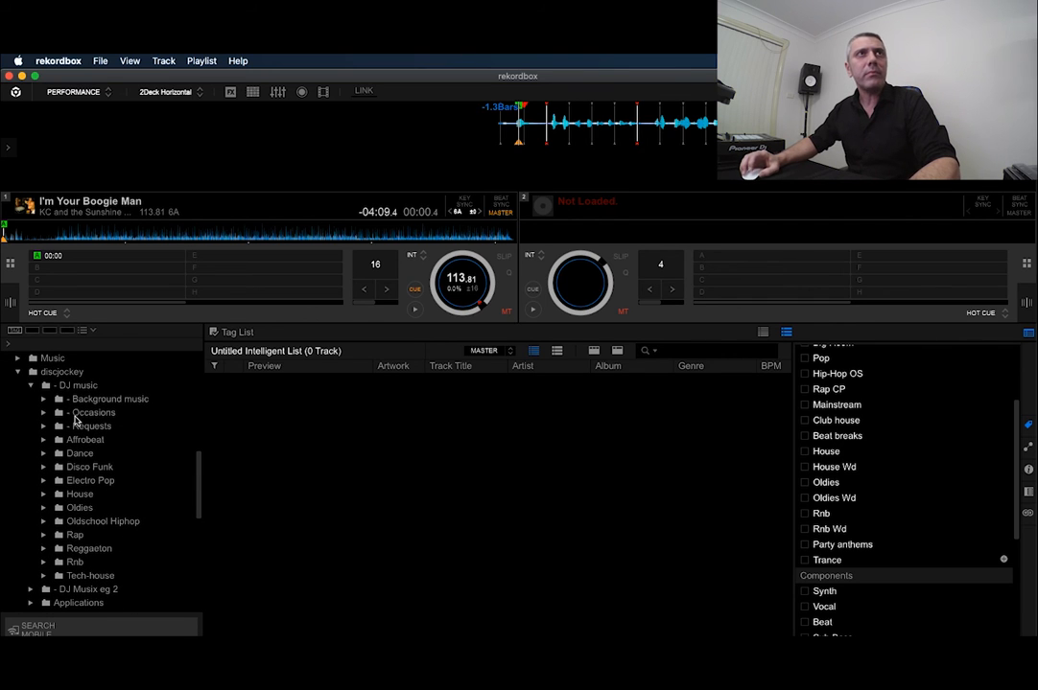
- Tag Explorer tracks Genie In A Bottle, I'm Your Boogie Man, Let The Music Play, i will survive, Here Comes The Hotstepper and Down Under as Oldies Wd
scroll(84, 518, "down", 1)
left_click(81, 501)
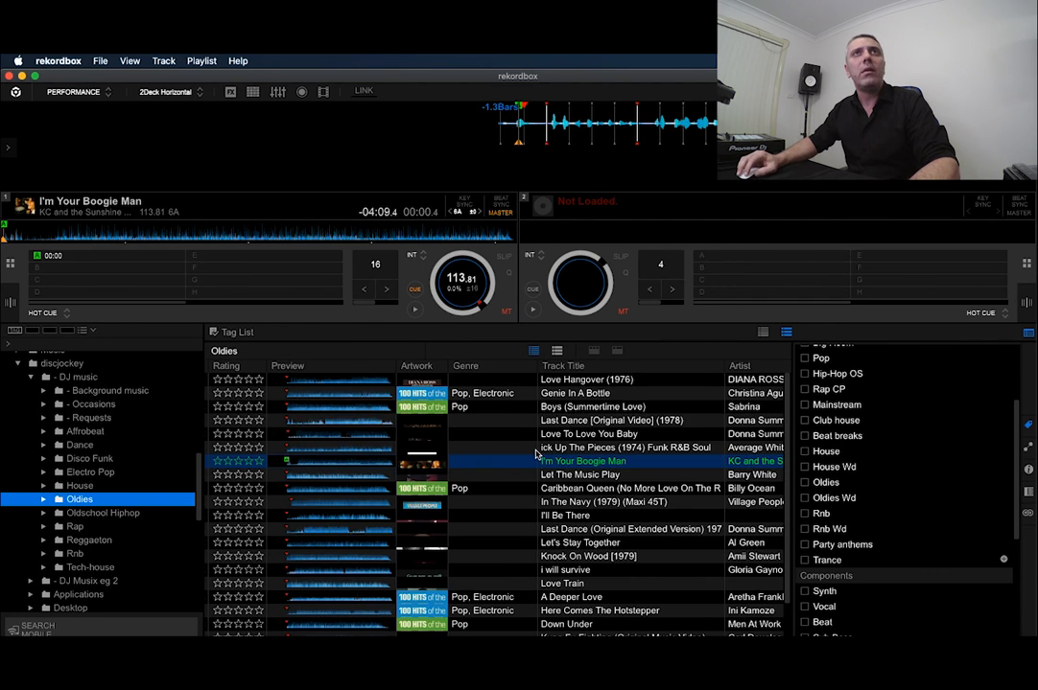
left_click(575, 394)
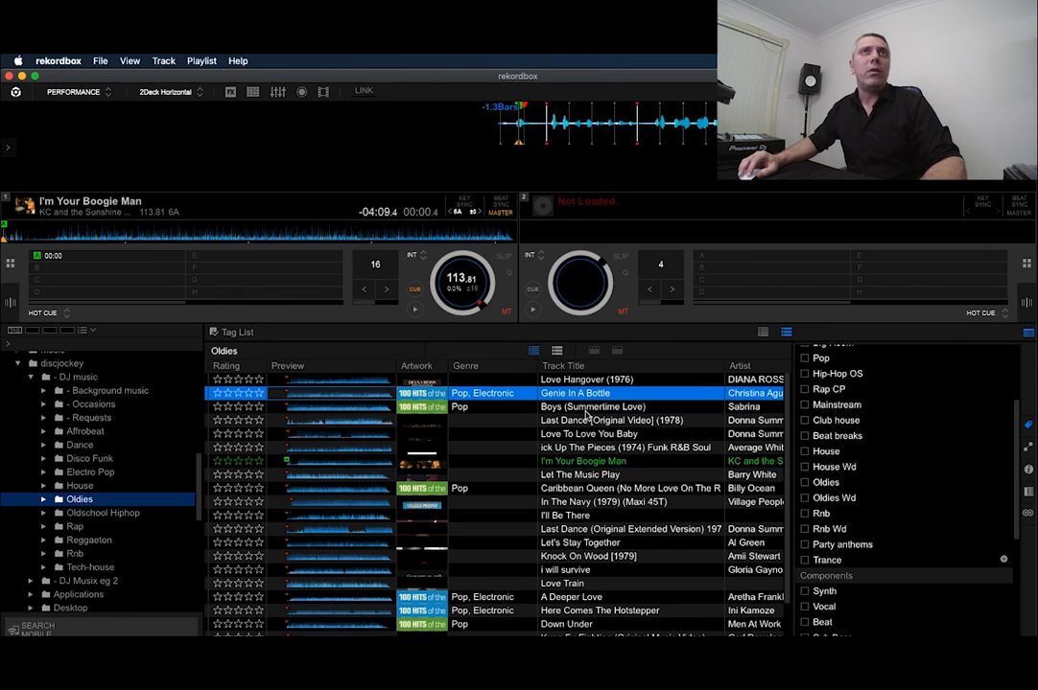
left_click(572, 477, "super")
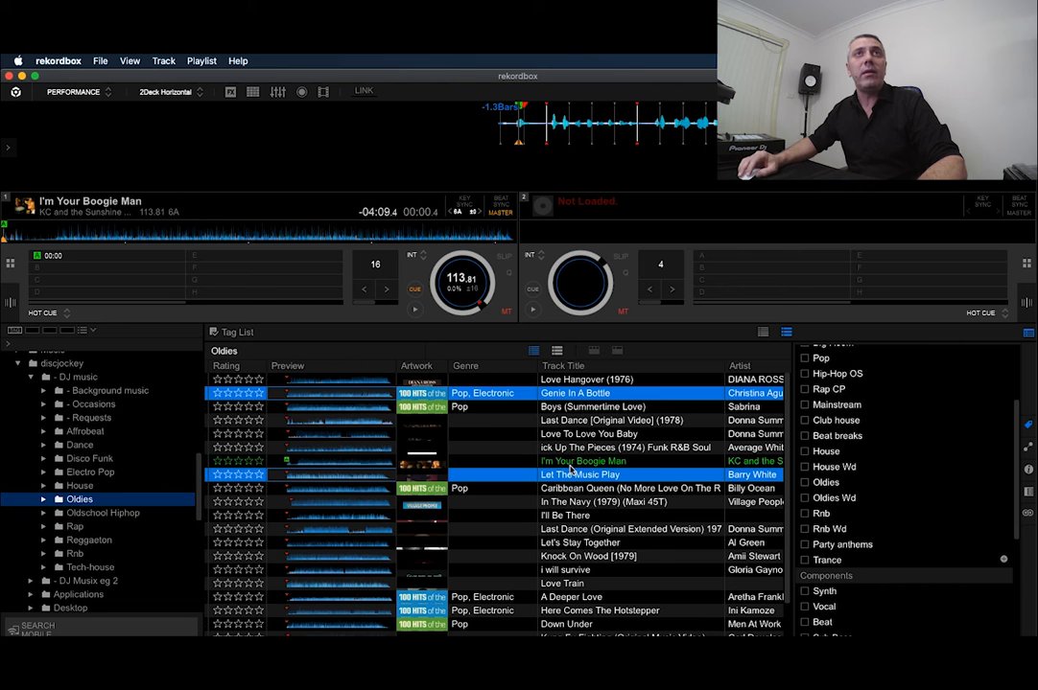
left_click(575, 463, "super")
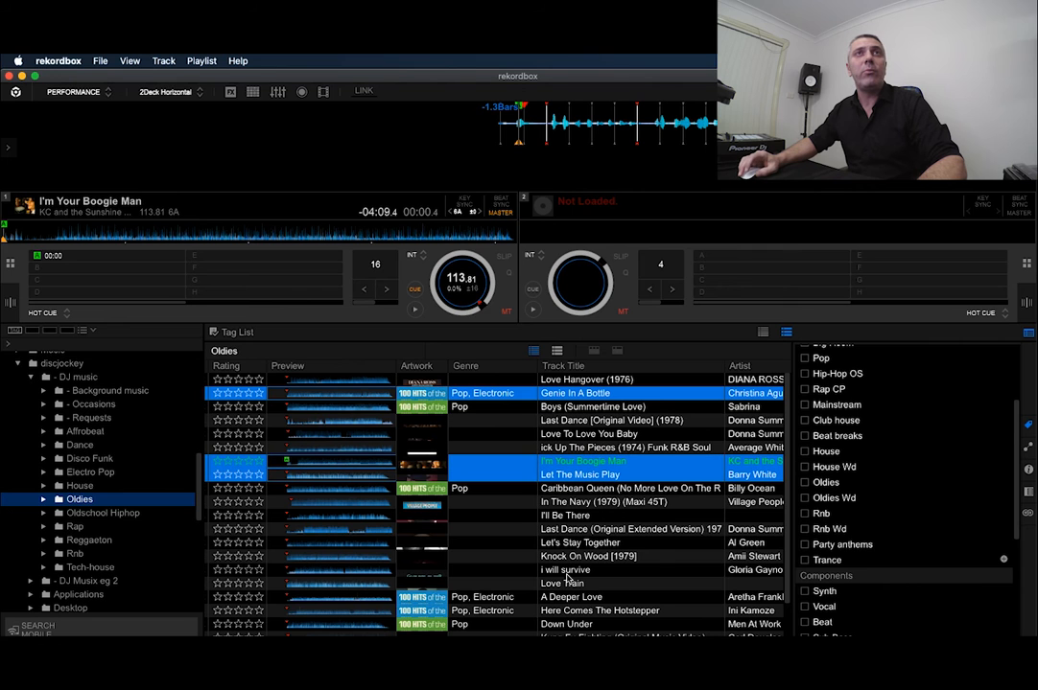
scroll(559, 549, "down", 1)
left_click(566, 526, "super")
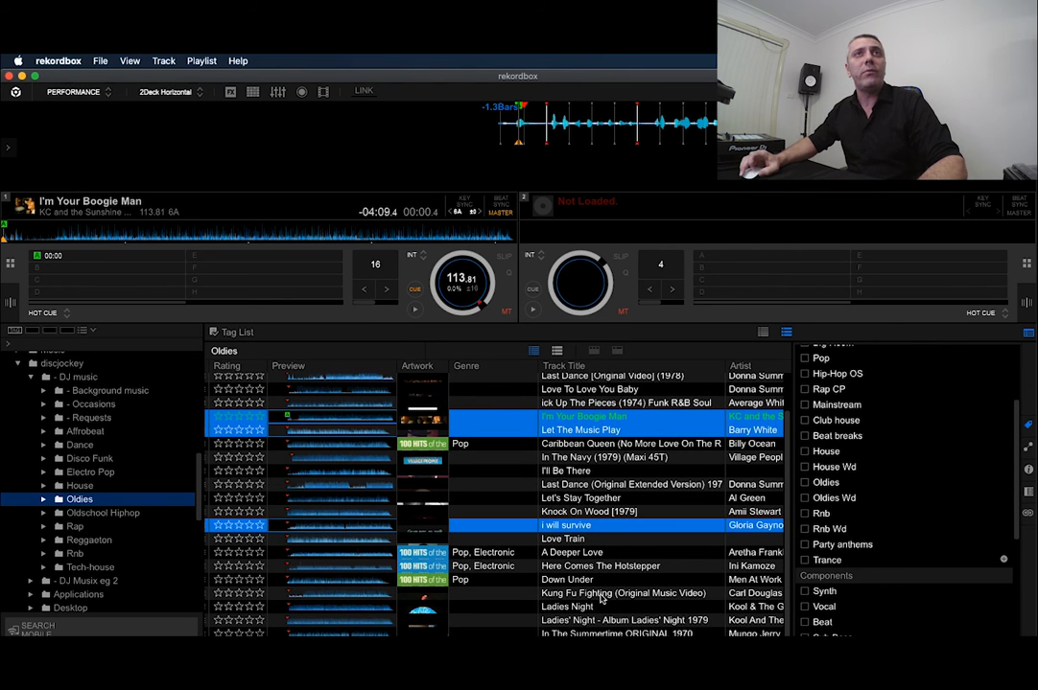
left_click(589, 566, "super")
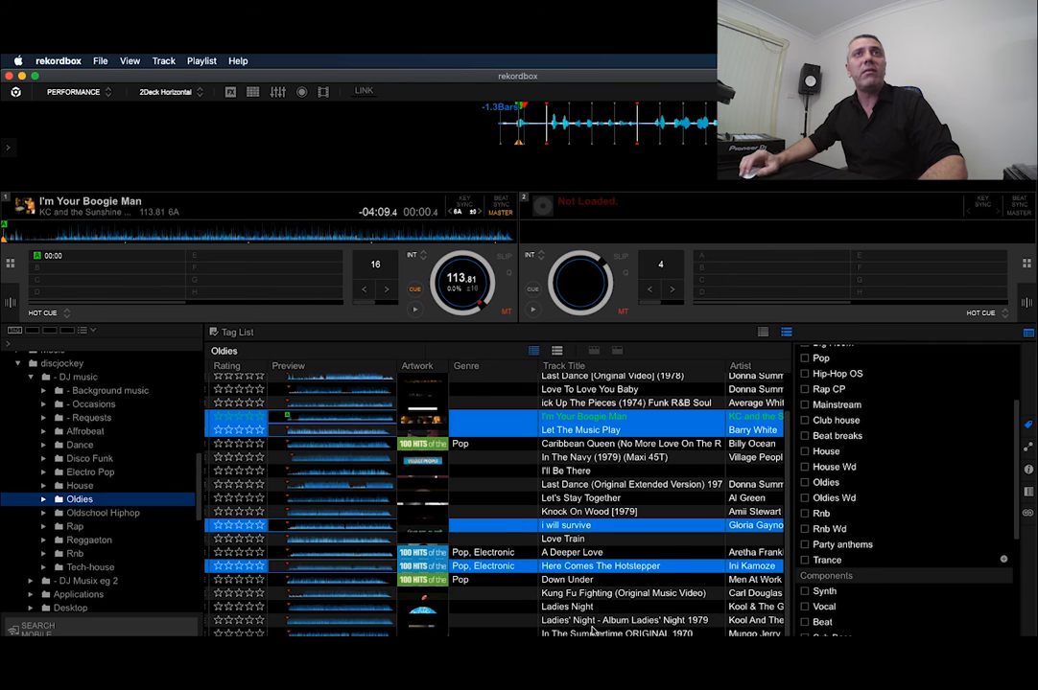
left_click(572, 581, "super")
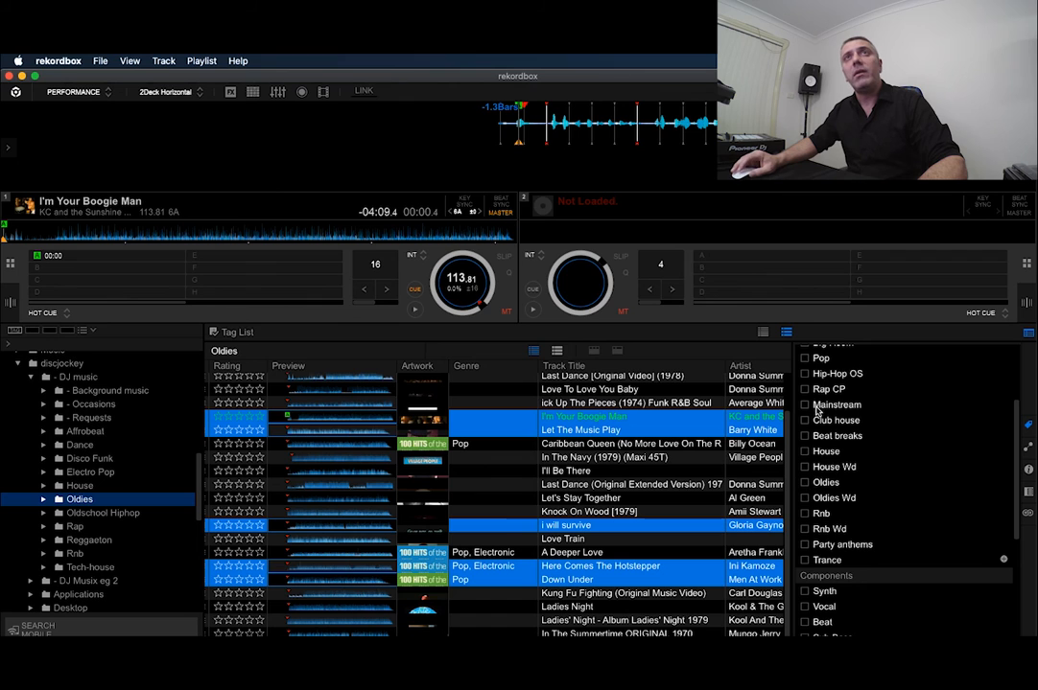
left_click(1030, 424)
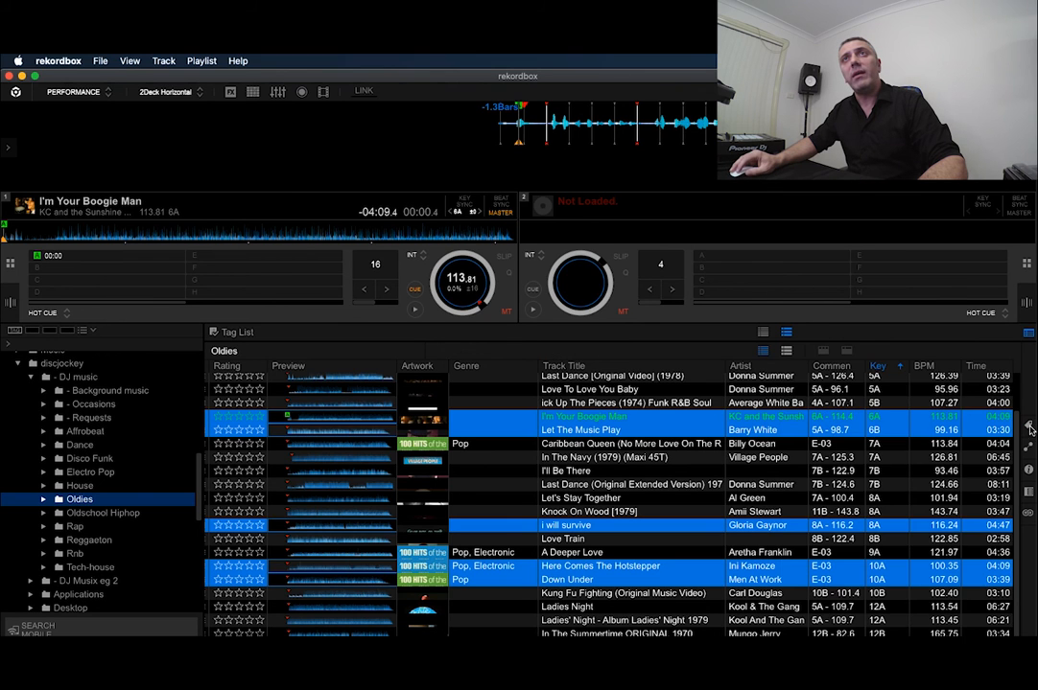
left_click(1029, 426)
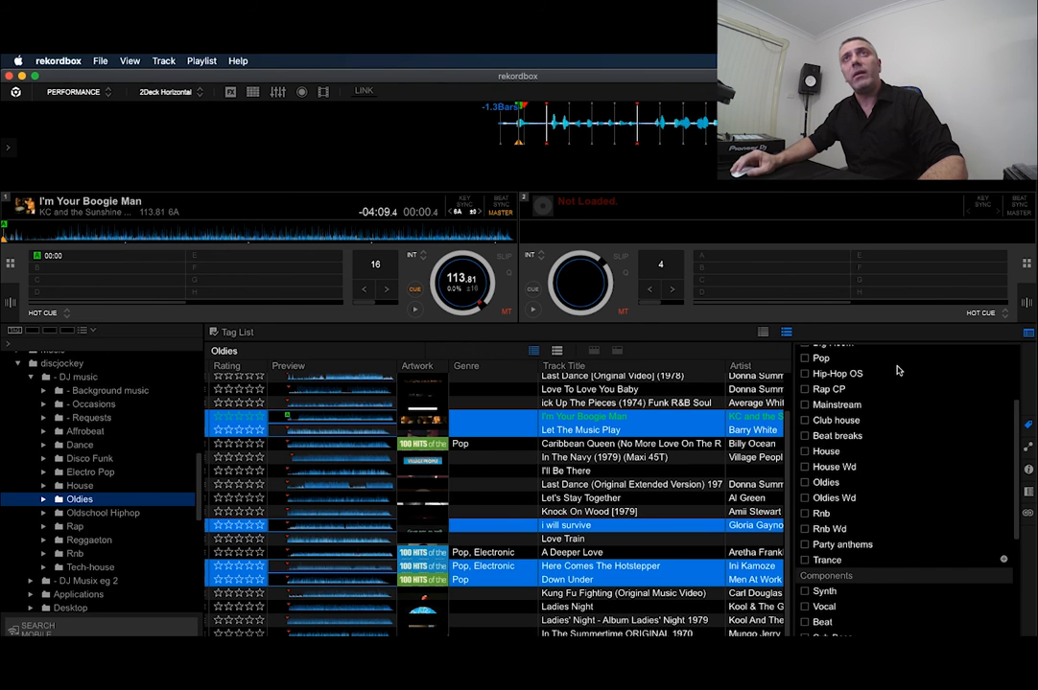
left_click(804, 483)
left_click(805, 486)
left_click(806, 499)
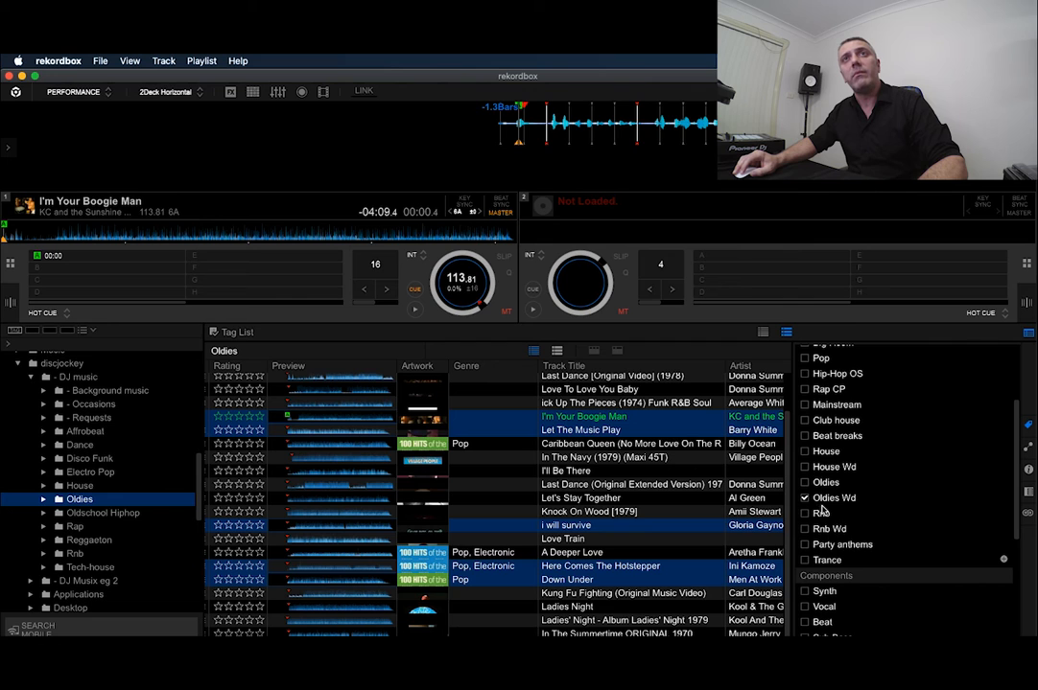
- Create another intelligent playlist below Untitled Intelligent List with the default name and the condition My Tag contains Oldies Wd
scroll(45, 497, "up", 10)
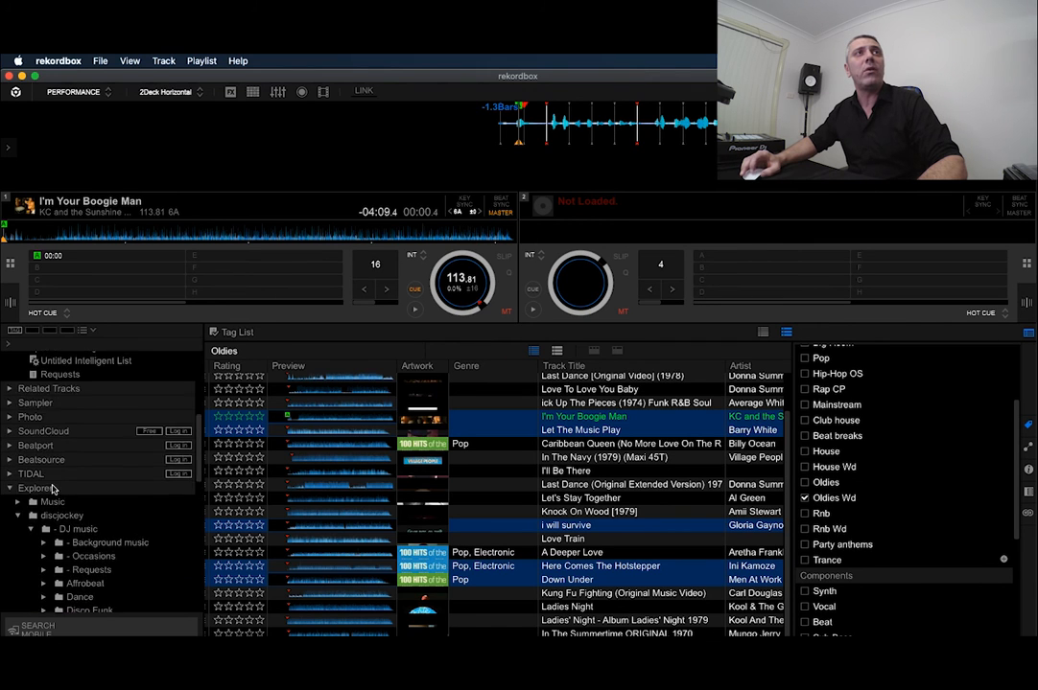
scroll(68, 500, "up", 1)
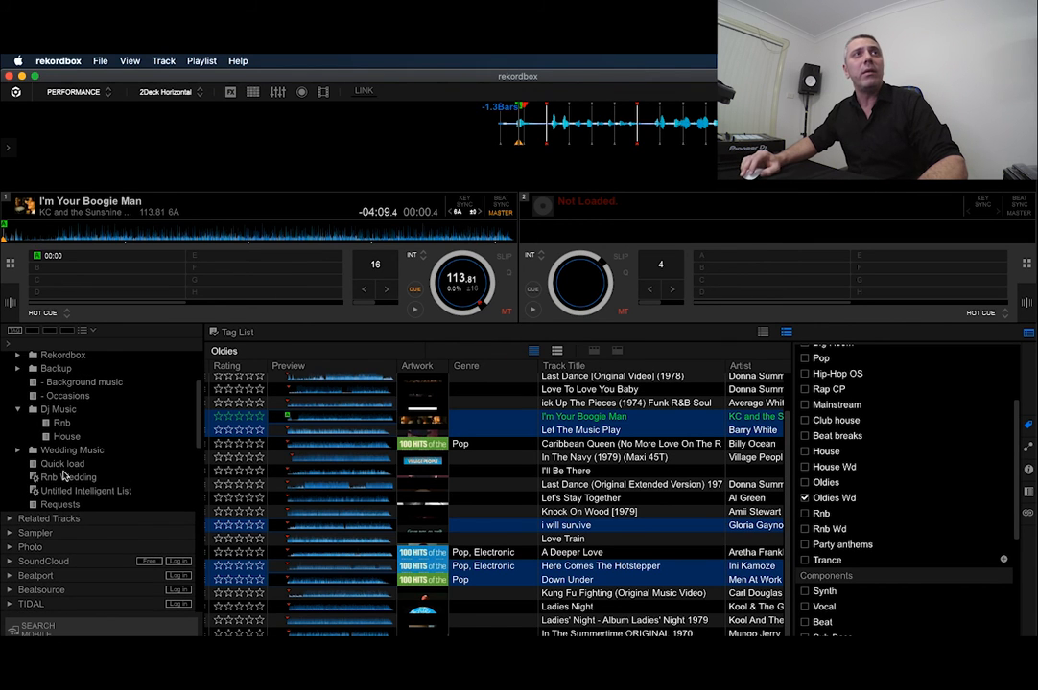
left_click(68, 493)
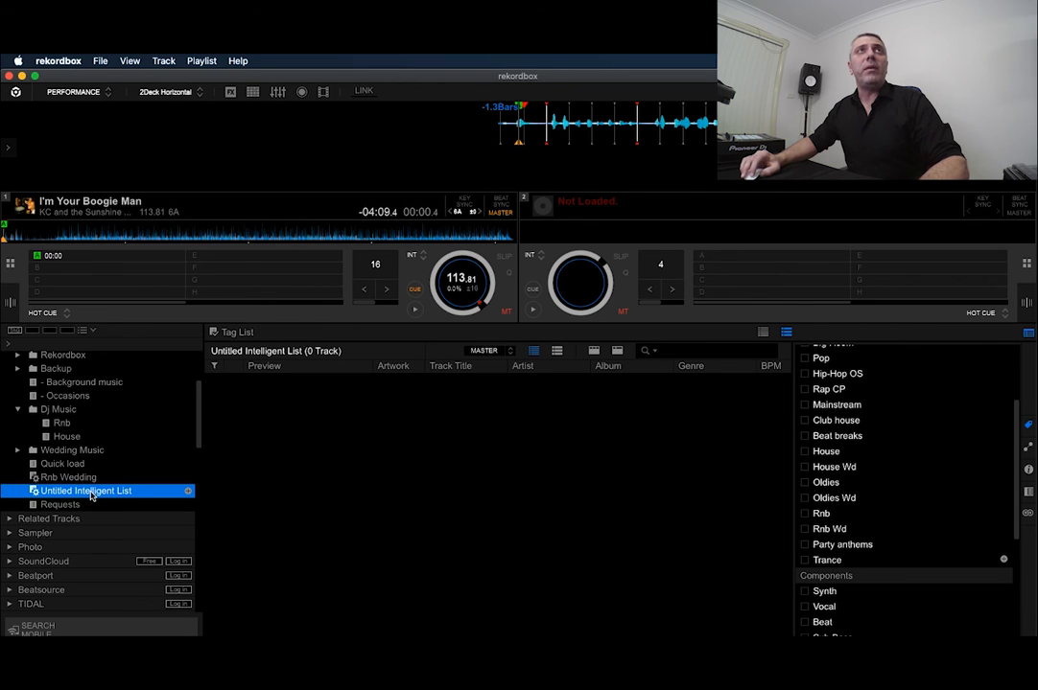
left_click(201, 60)
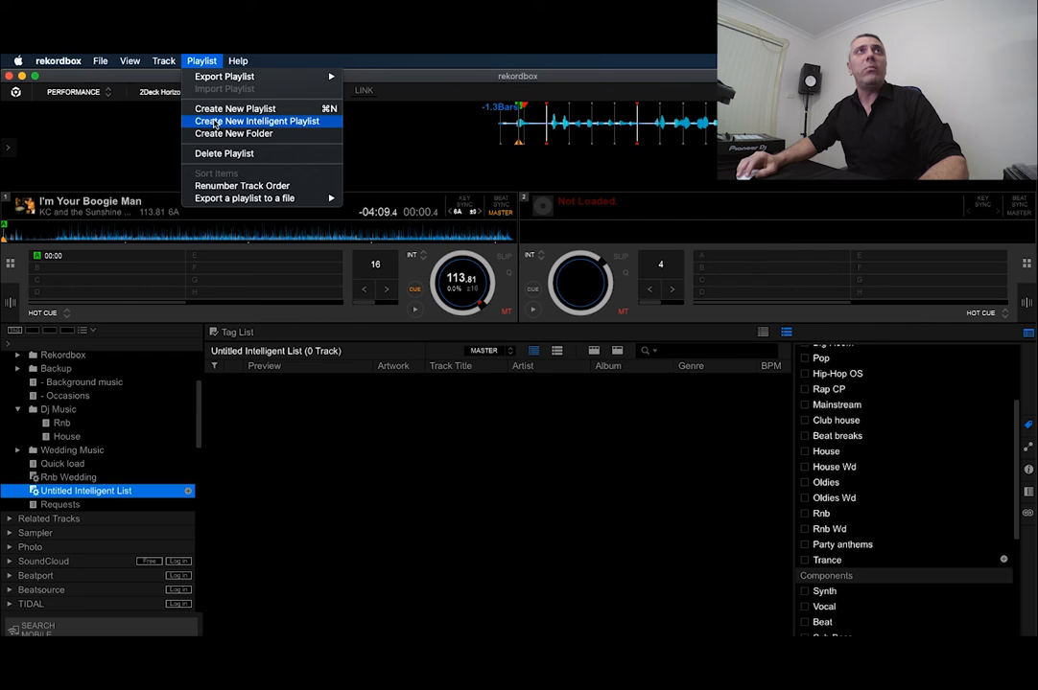
left_click(215, 123)
left_click(324, 343)
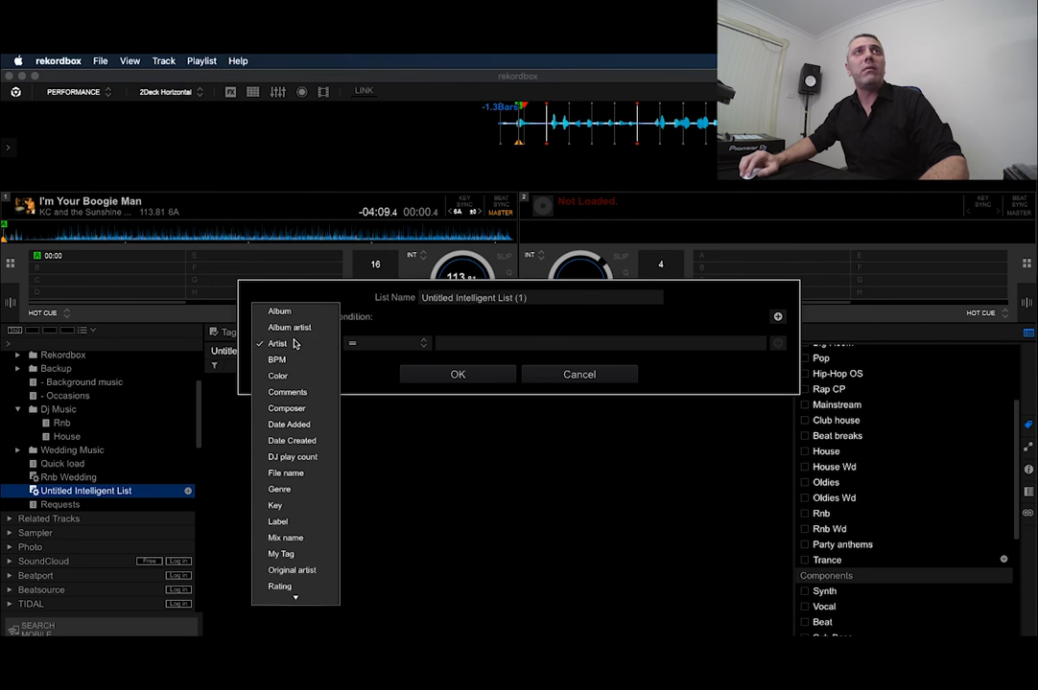
left_click(284, 561)
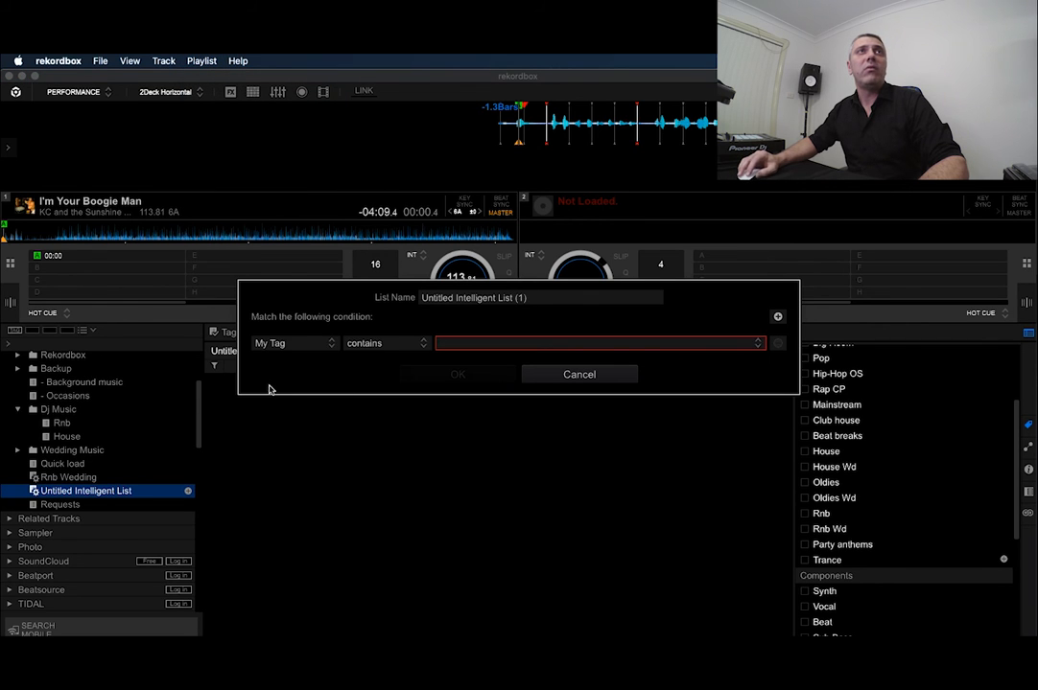
left_click(604, 347)
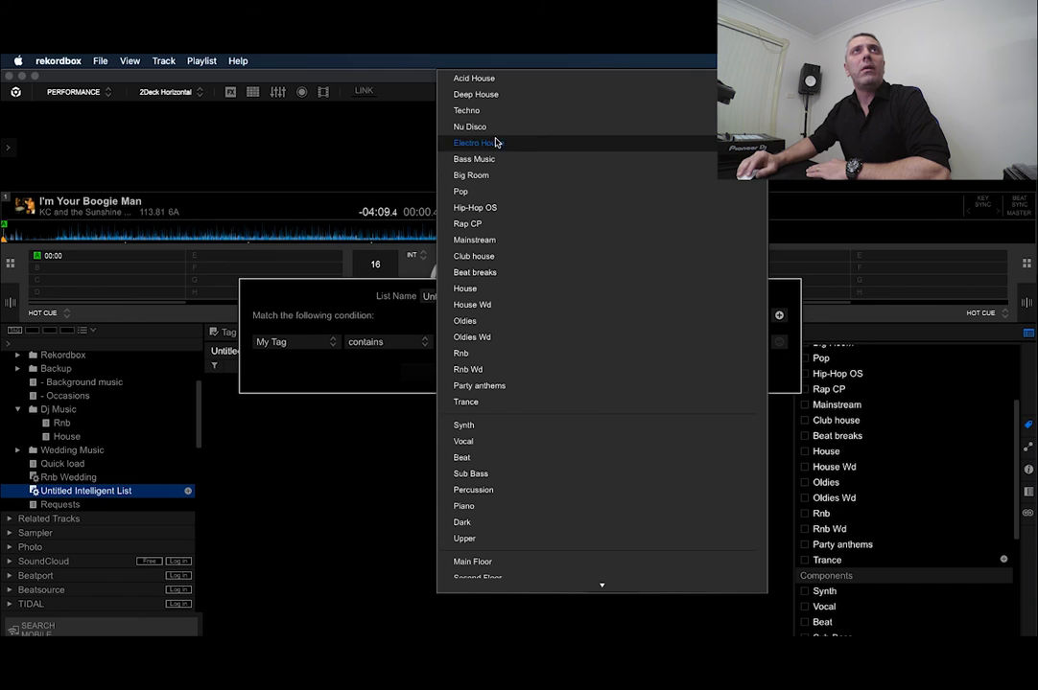
left_click(502, 341)
left_click(458, 373)
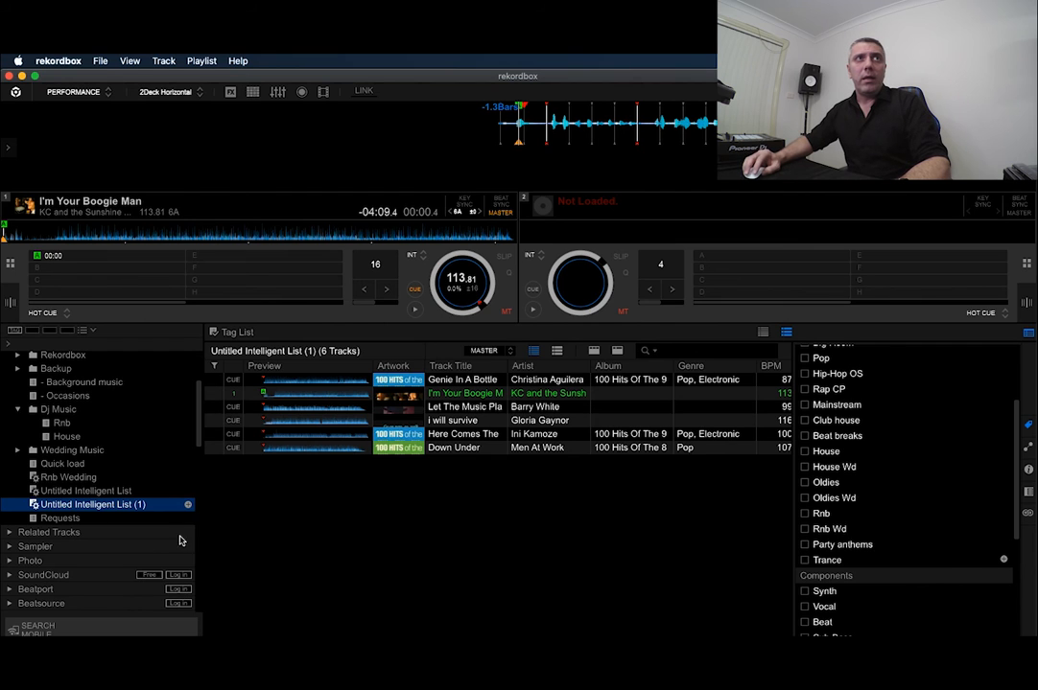
- Delete the empty intelligent playlist Untitled Intelligent List and confirm its removal
left_click(113, 494)
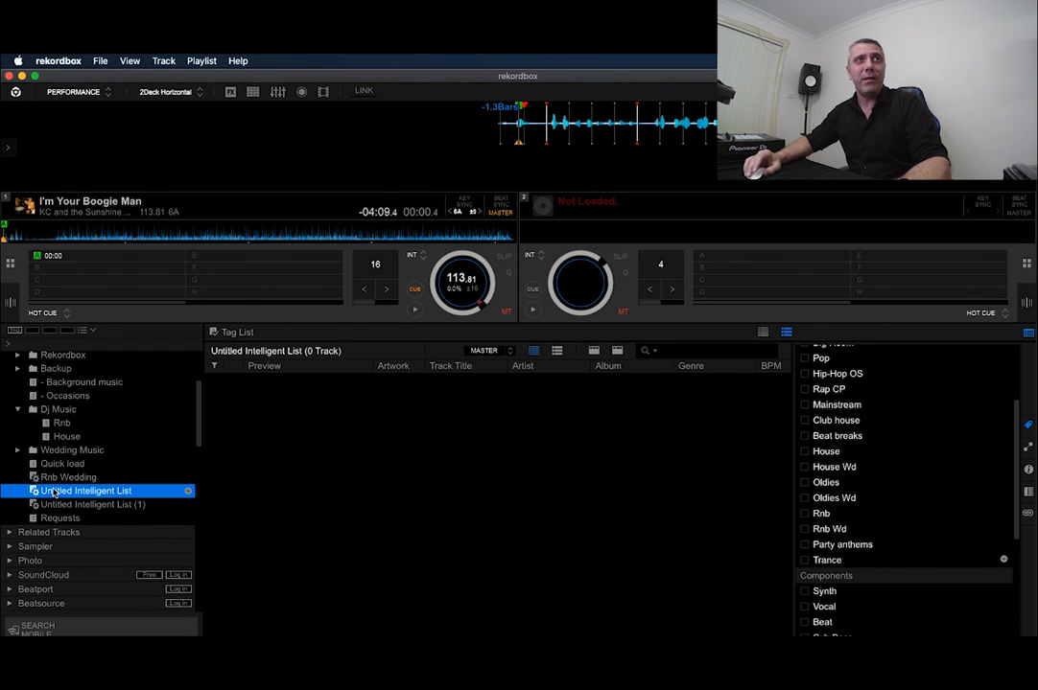
right_click(70, 496)
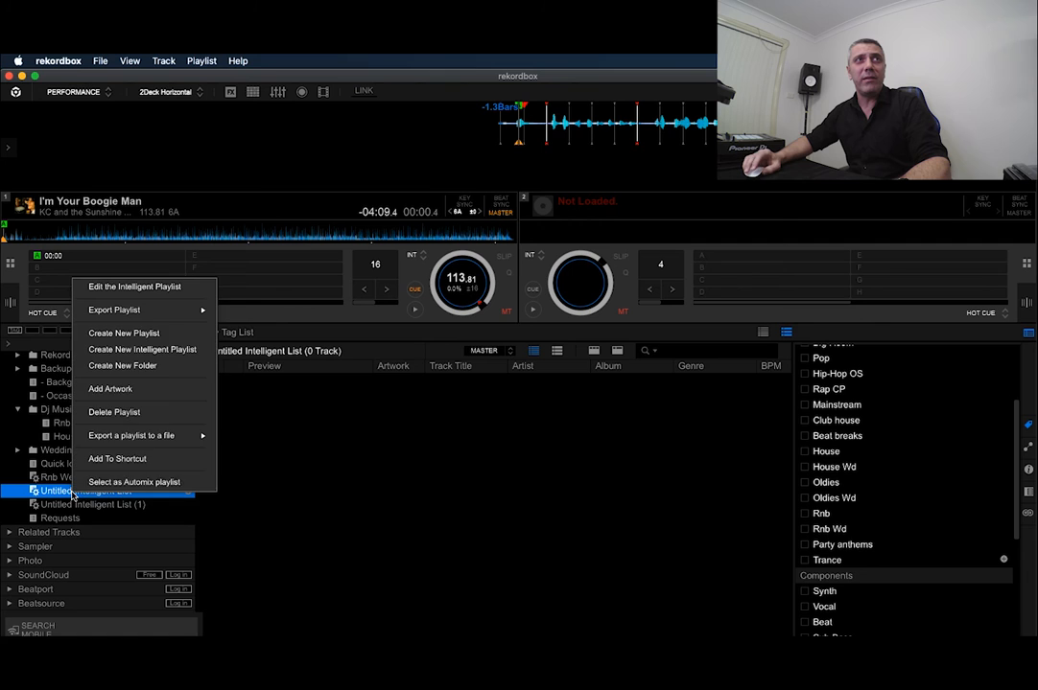
left_click(108, 412)
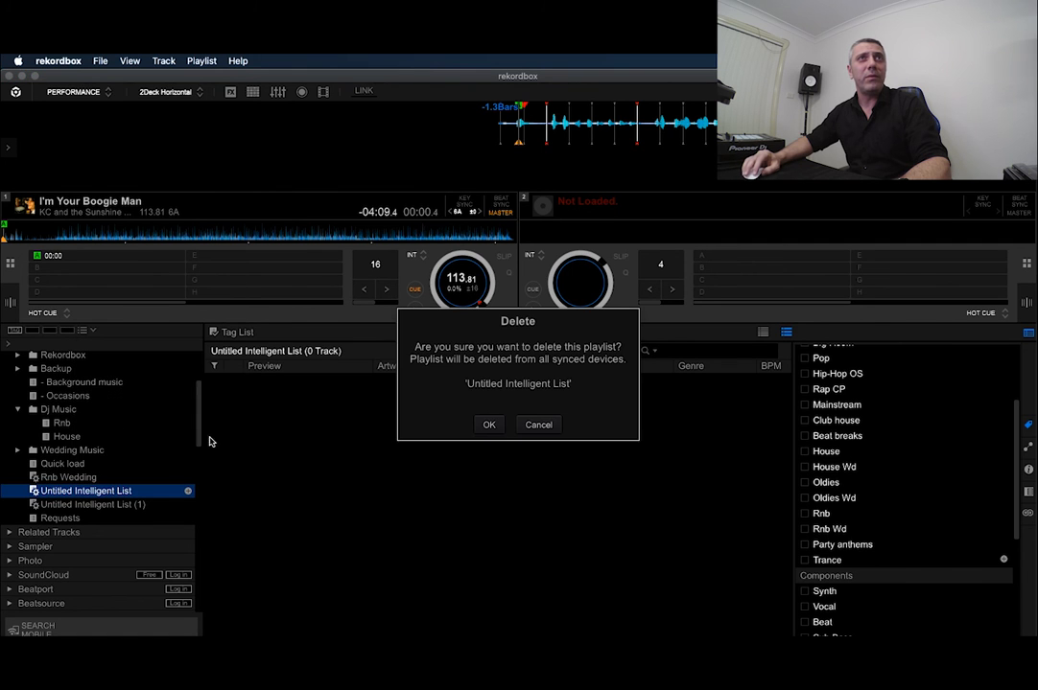
left_click(484, 425)
- Rename the intelligent playlist Untitled Intelligent List (1) below Rnb Wedding as Oldies
left_click(82, 478)
left_click(86, 491)
left_click(90, 491)
type("Oldies")
key("Return")
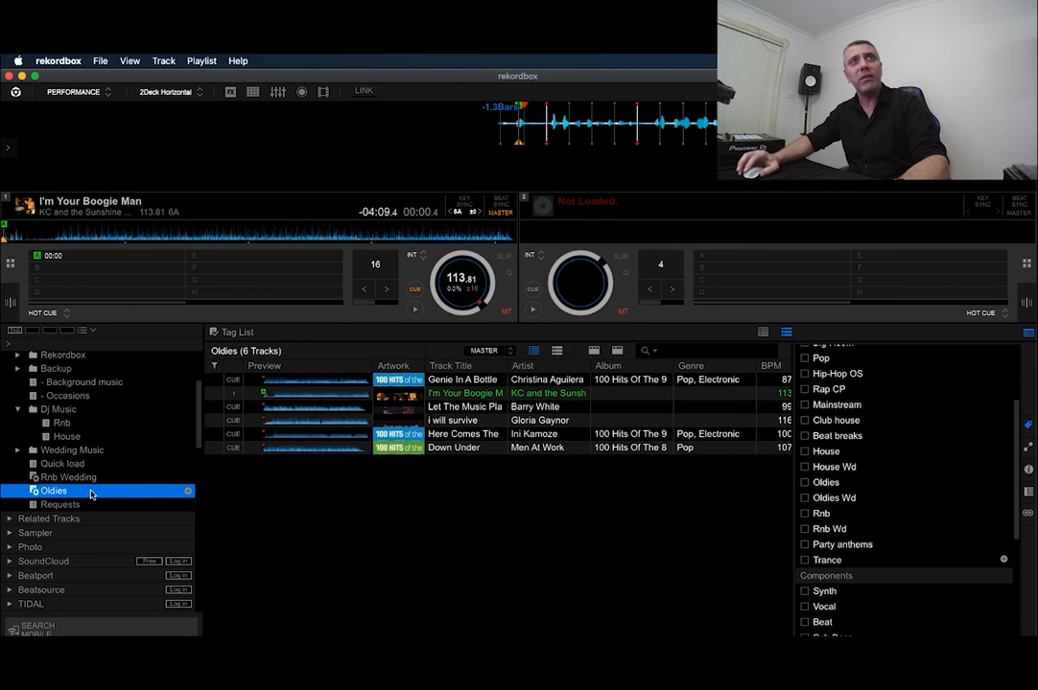
- View the Requests and Oldies playlists, and delete the Oldies intelligent playlist
left_click(36, 508)
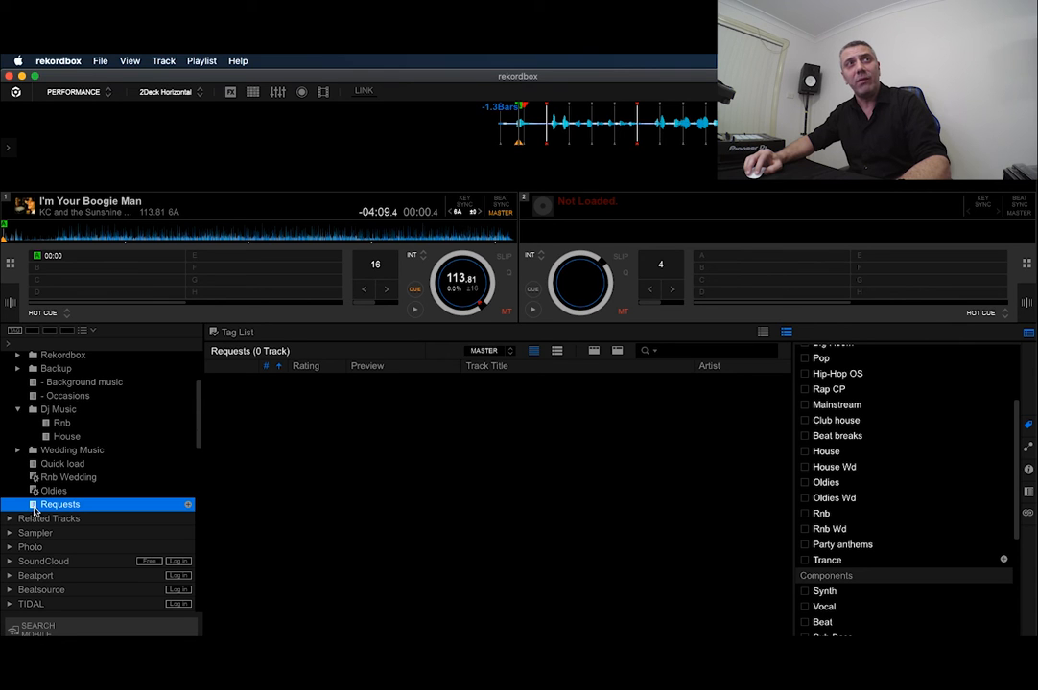
left_click(59, 492)
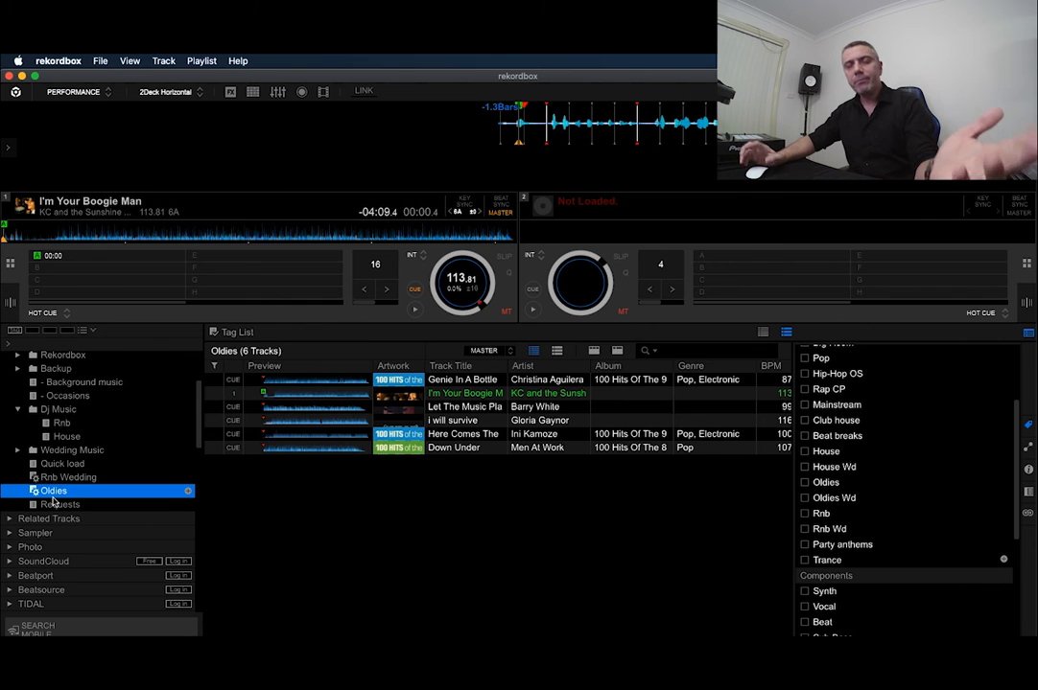
right_click(57, 497)
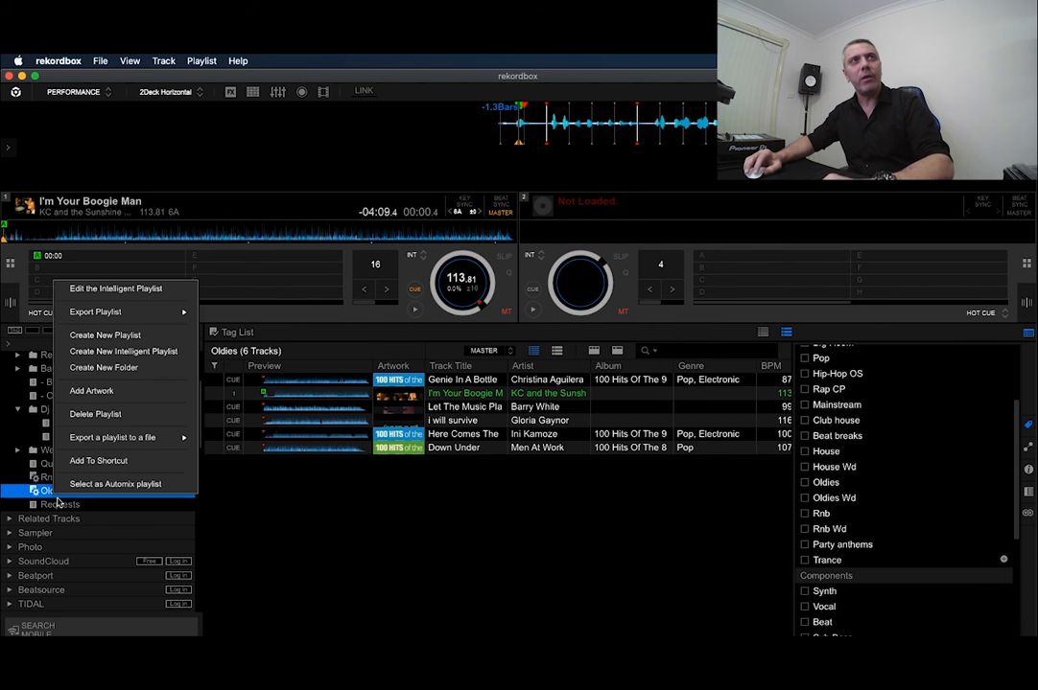
left_click(85, 413)
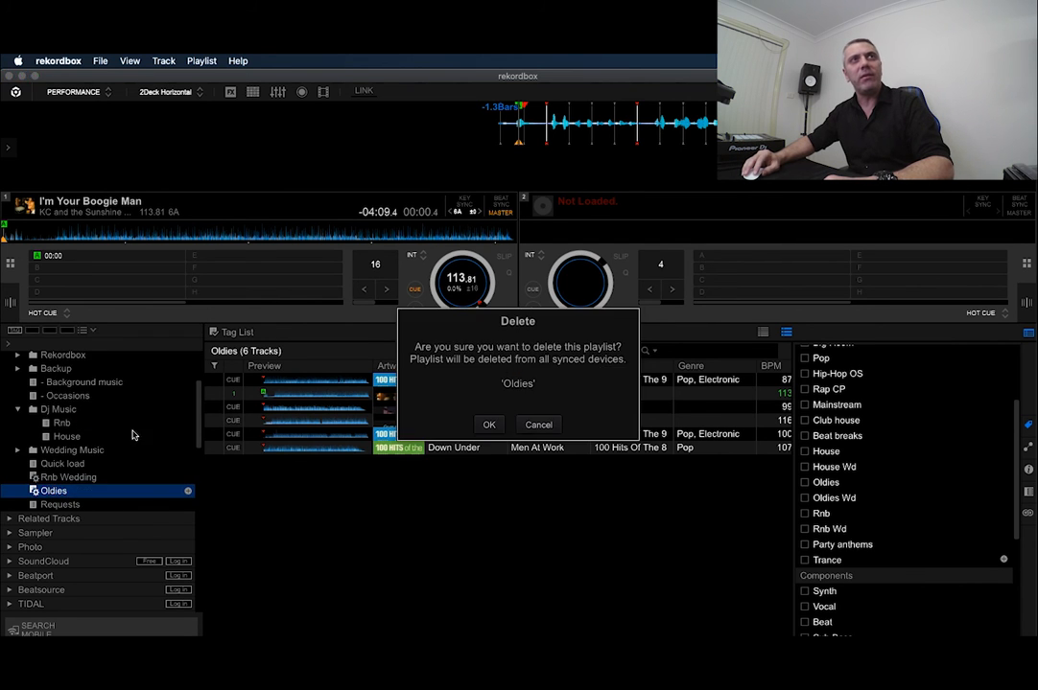
left_click(485, 424)
- Look over the Explorer's DJ music folders, and check the tags of One Dance, Trumpets, Upside Down and The real slim shady in Dj Music's Rnb playlist
scroll(96, 479, "down", 10)
scroll(96, 513, "up", 5)
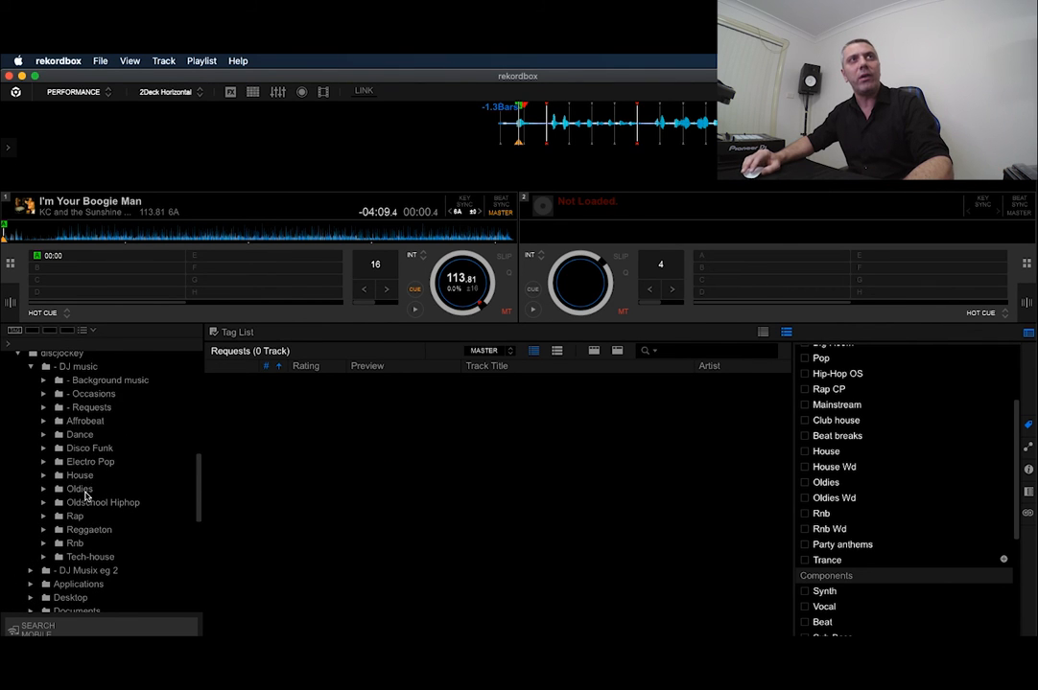
scroll(84, 496, "up", 5)
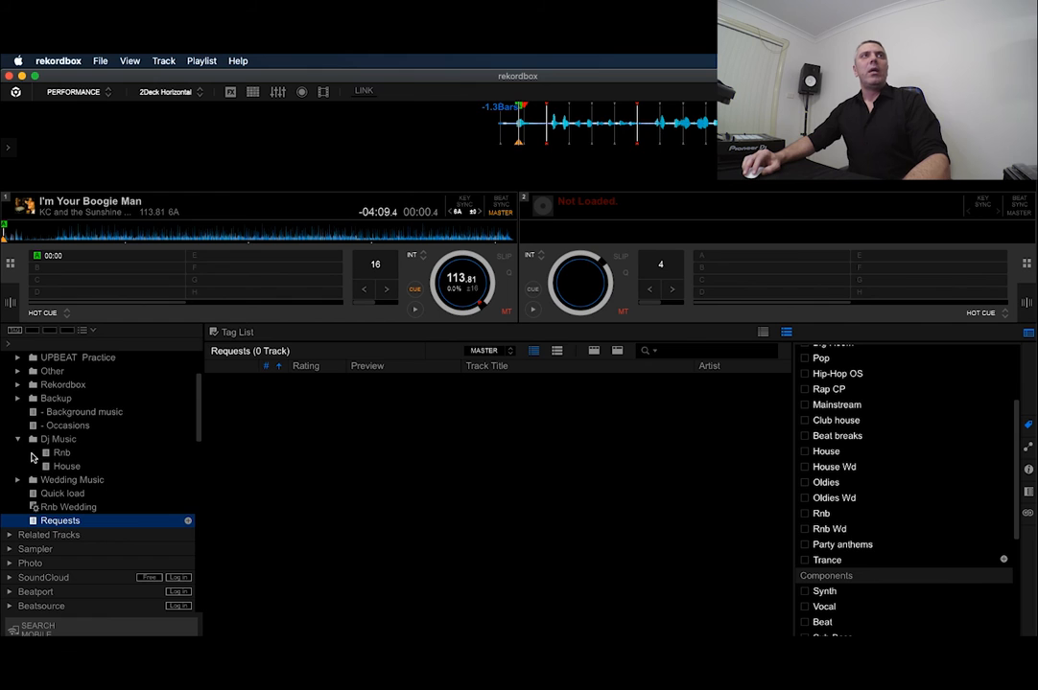
left_click(43, 441)
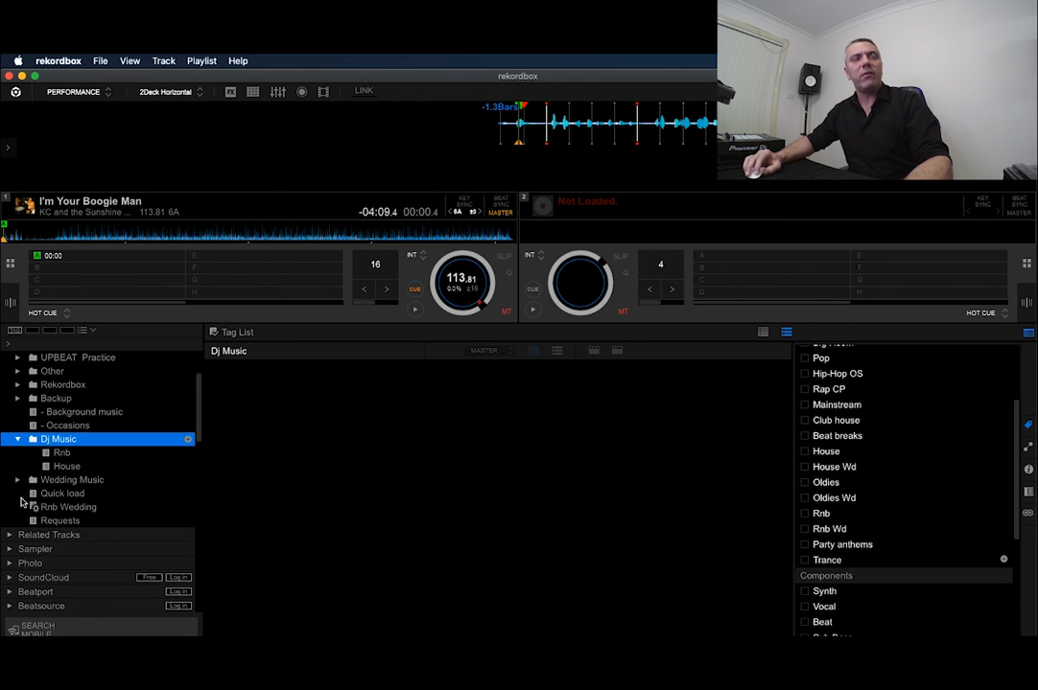
scroll(83, 469, "up", 1)
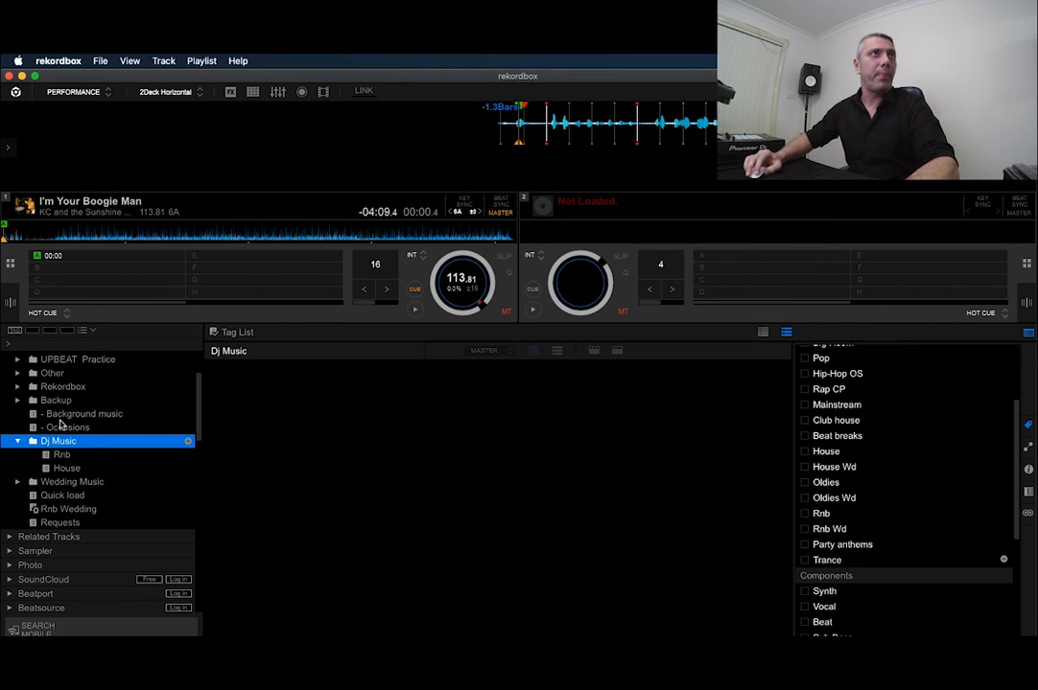
left_click(60, 456)
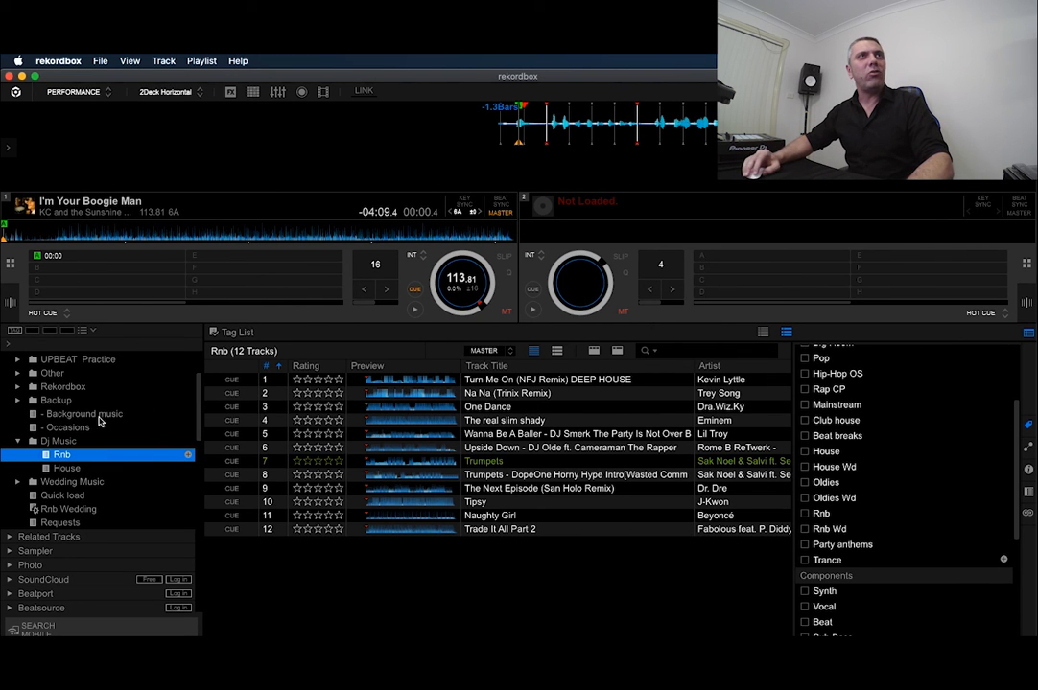
left_click(633, 408)
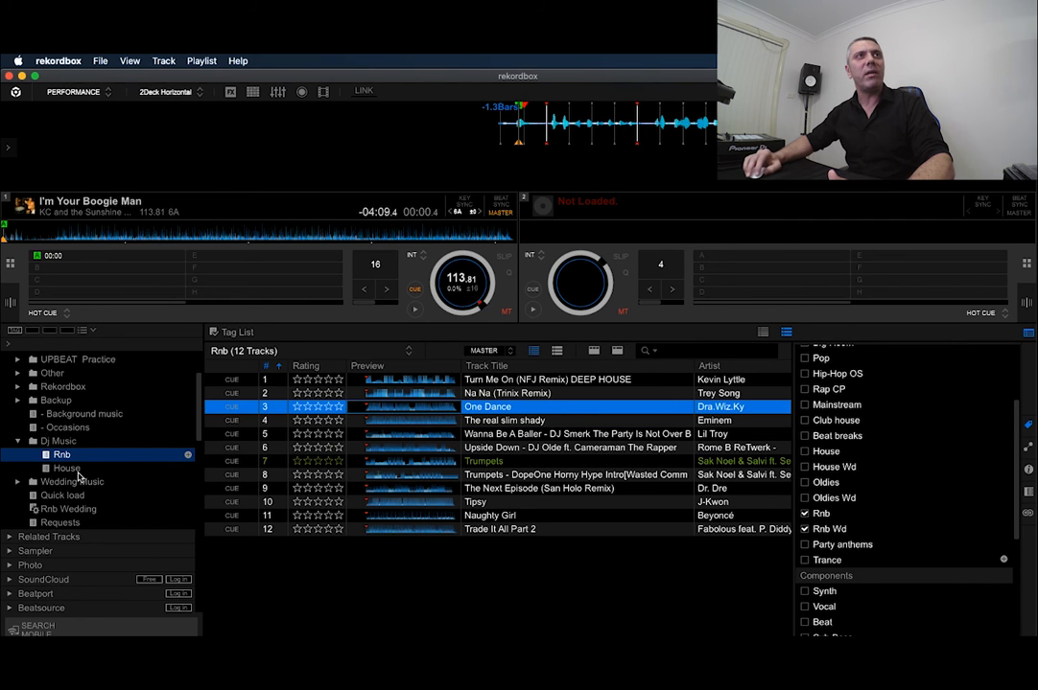
left_click(502, 463)
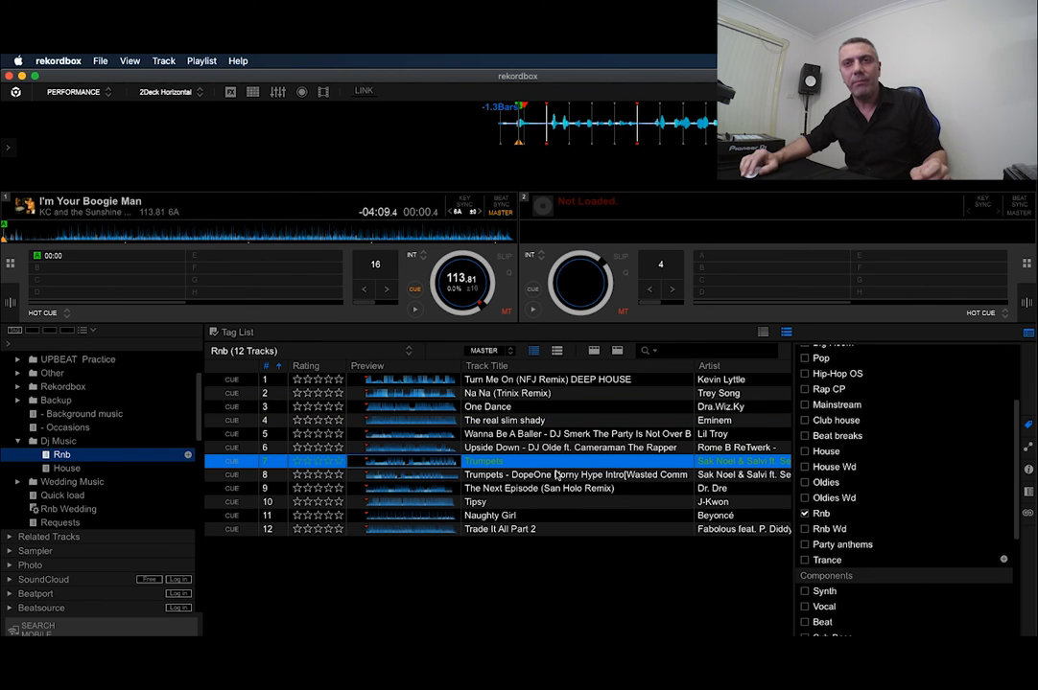
left_click(573, 449)
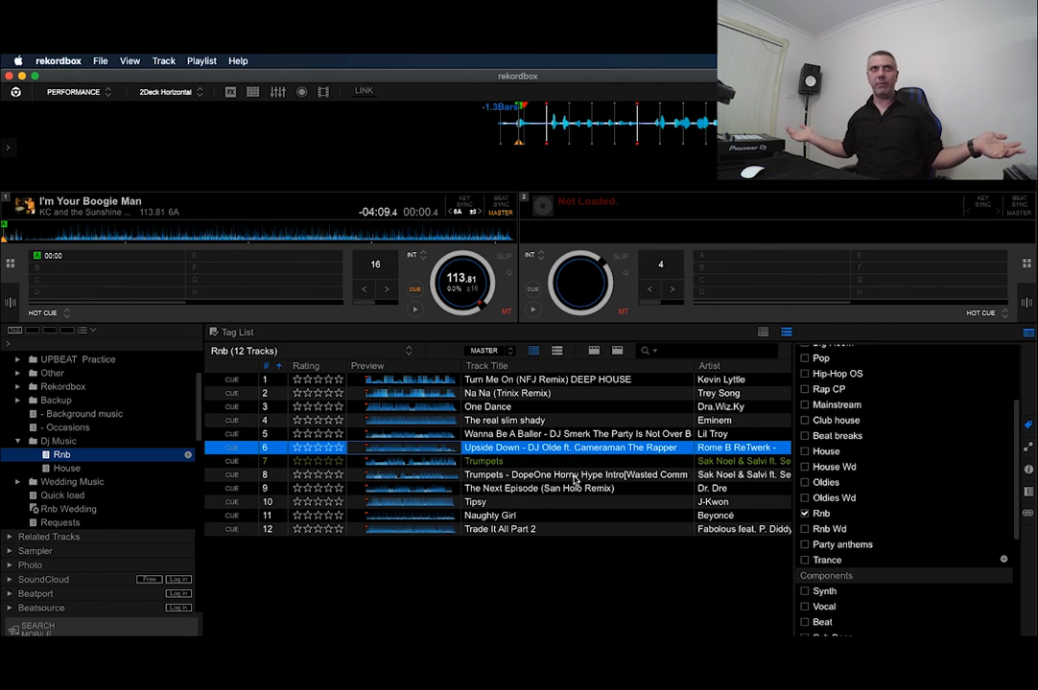
left_click(572, 421)
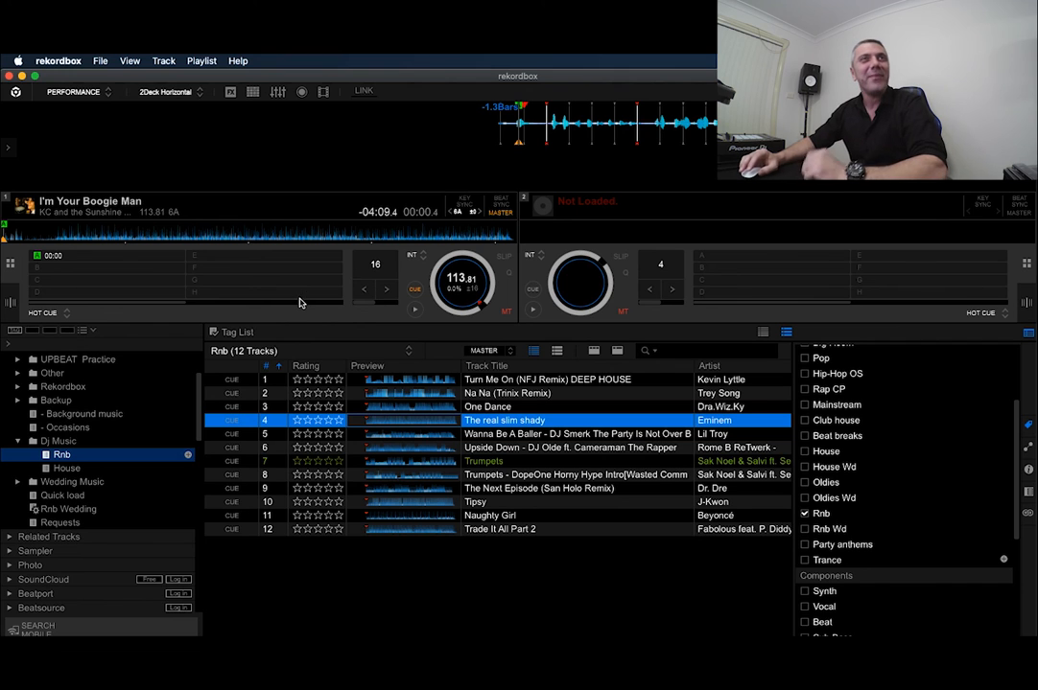
- View Dj Music's Rnb playlist and Rnb Wedding, and check the tags of Trumpets and The Next Episode in the Explorer's Rnb folder
left_click(494, 463)
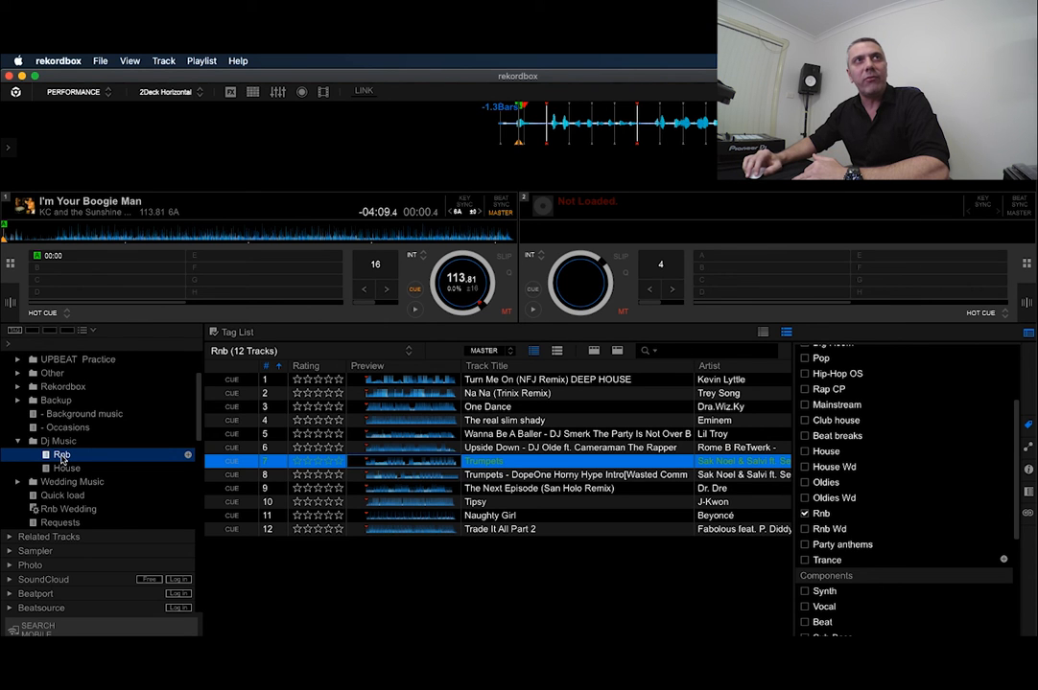
left_click(63, 457)
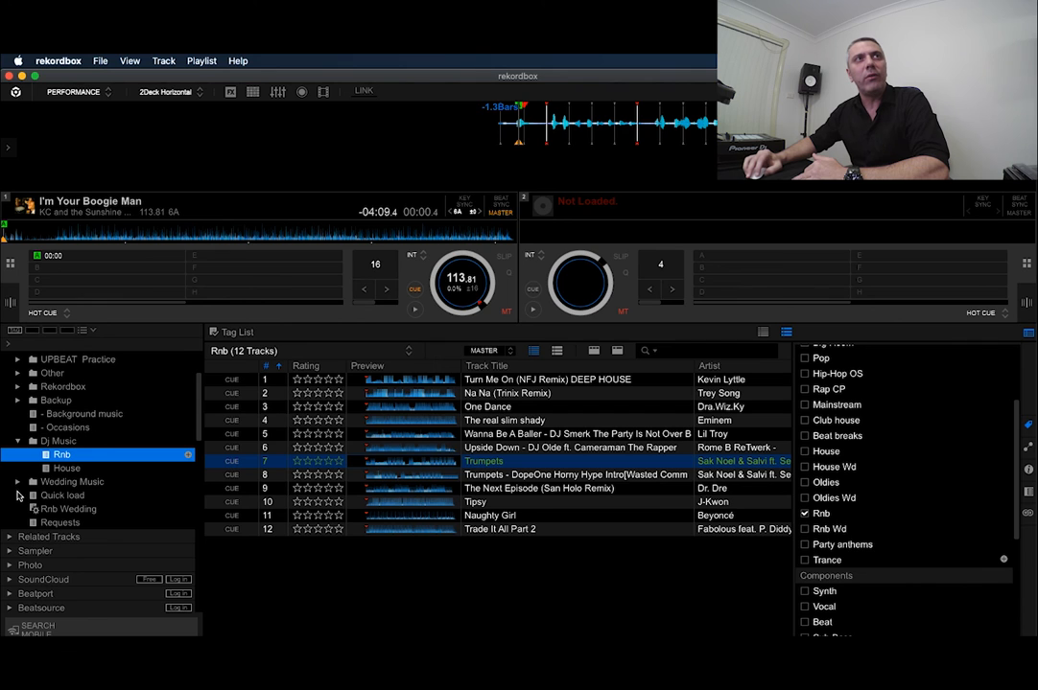
left_click(63, 485)
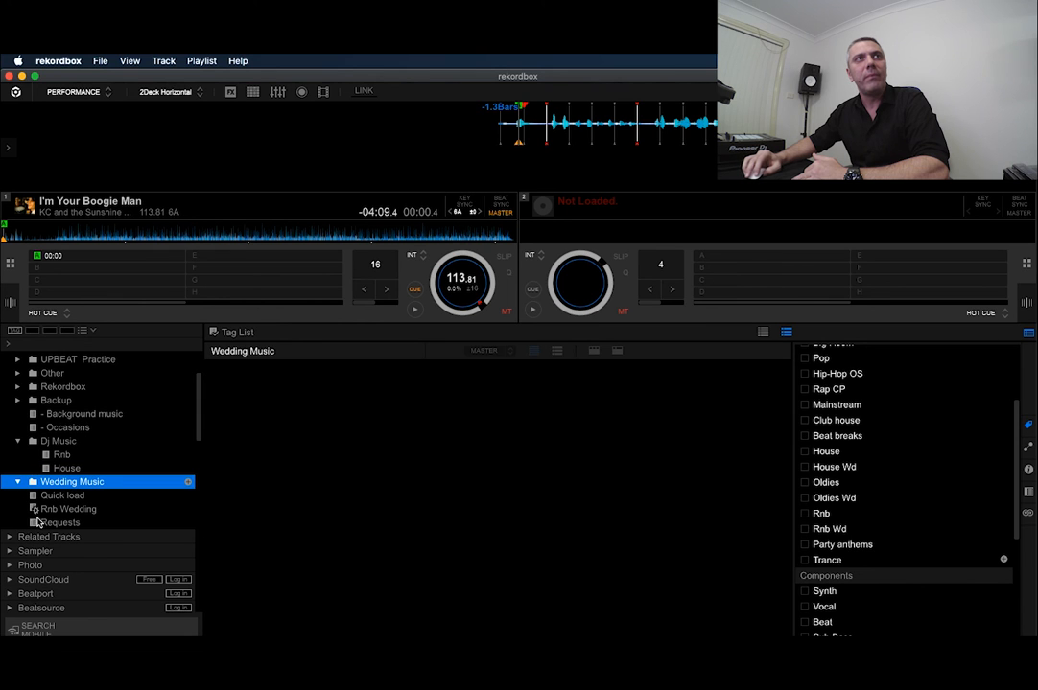
left_click(52, 511)
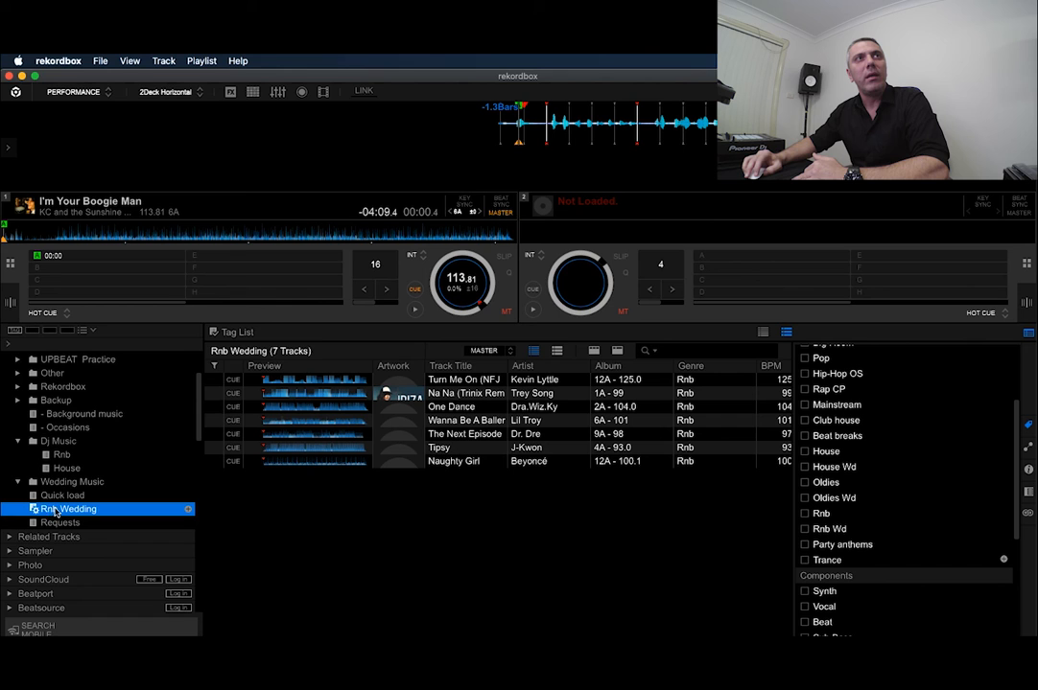
scroll(113, 546, "down", 10)
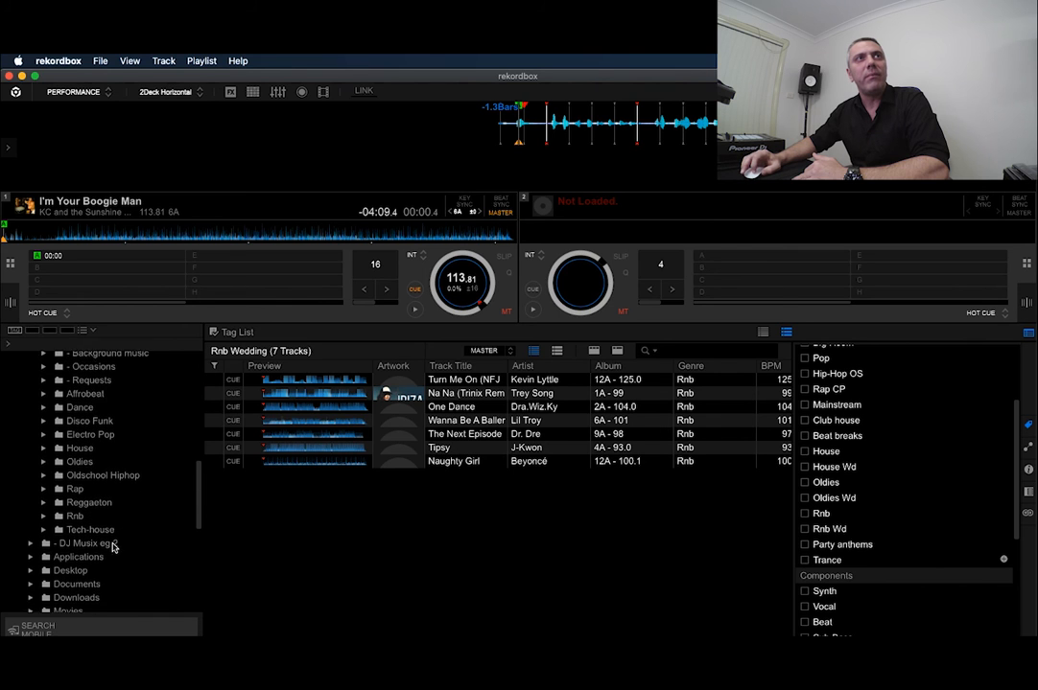
scroll(96, 461, "up", 2)
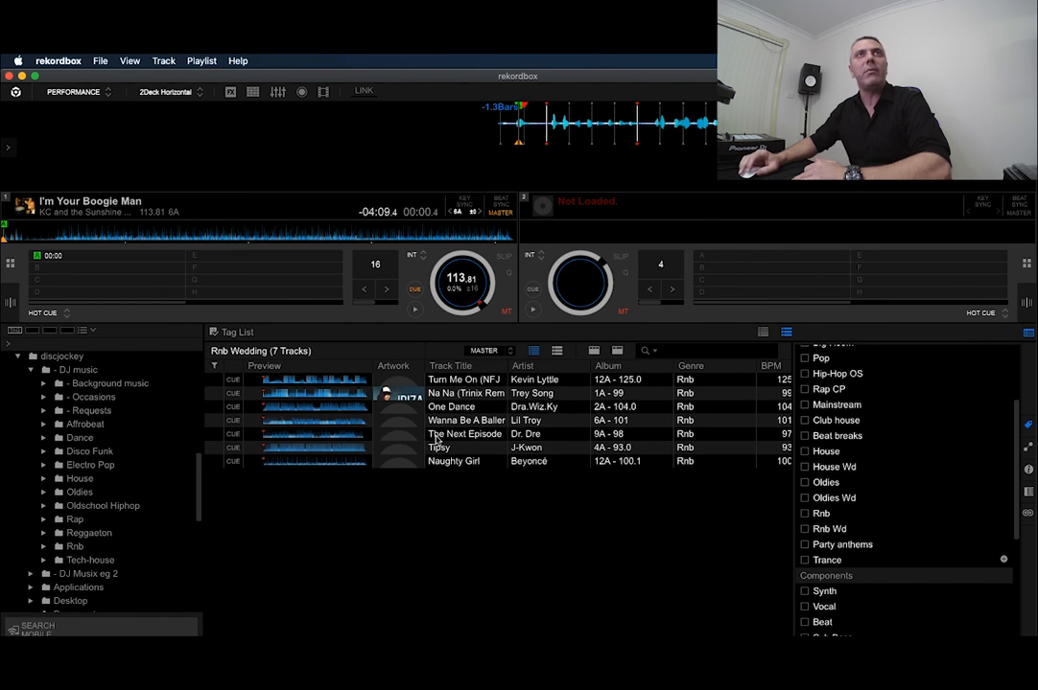
scroll(82, 450, "up", 1)
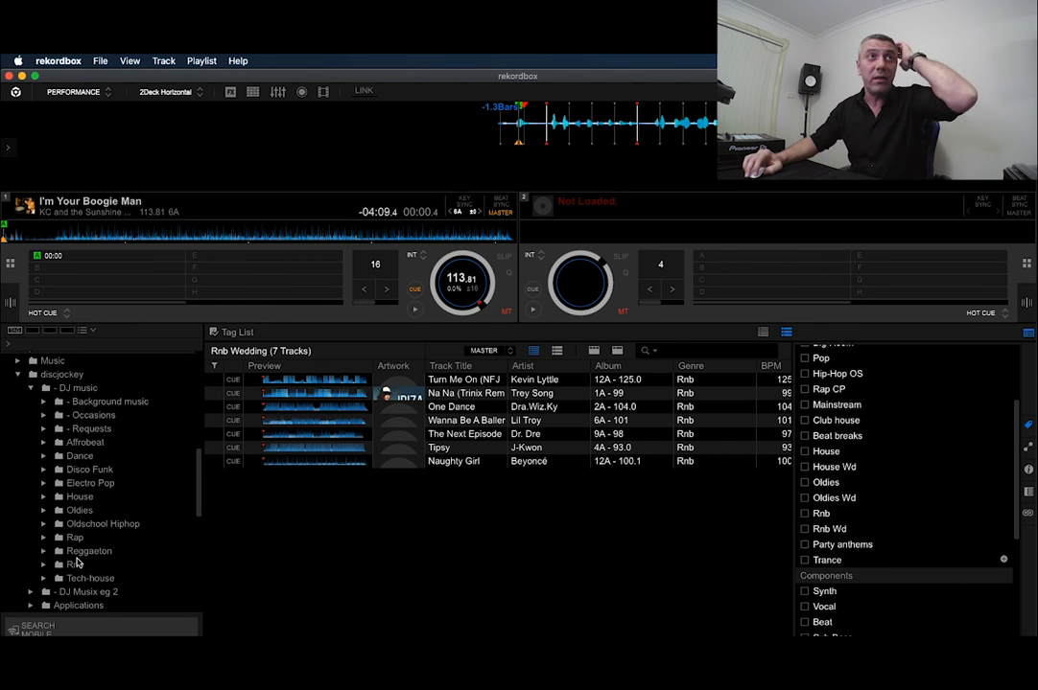
left_click(75, 566)
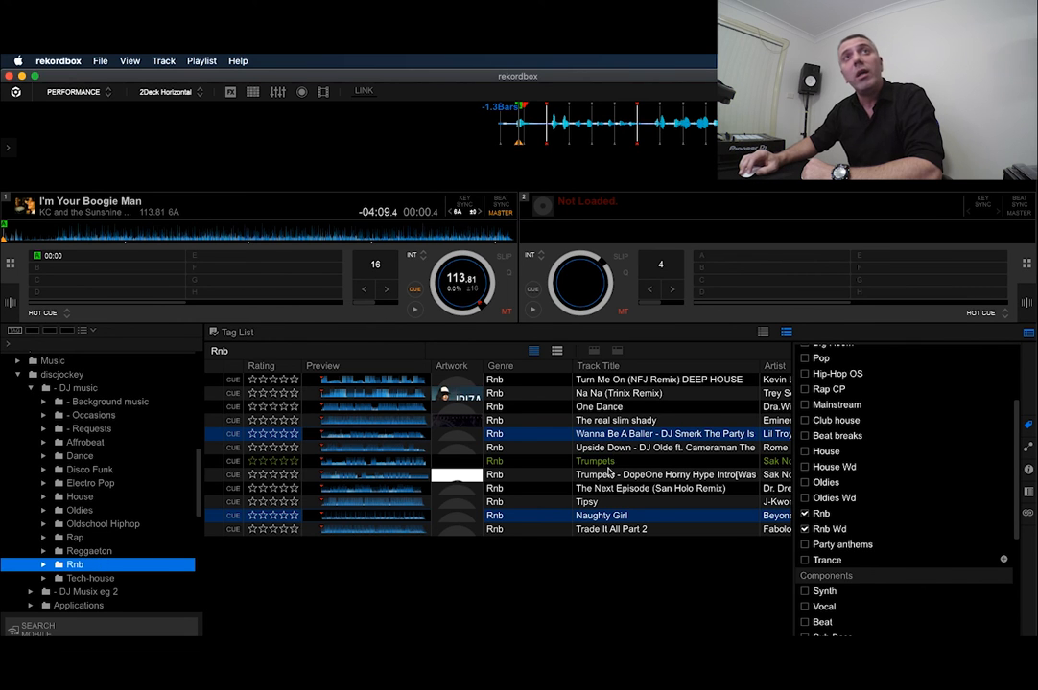
left_click(632, 465)
left_click(639, 491)
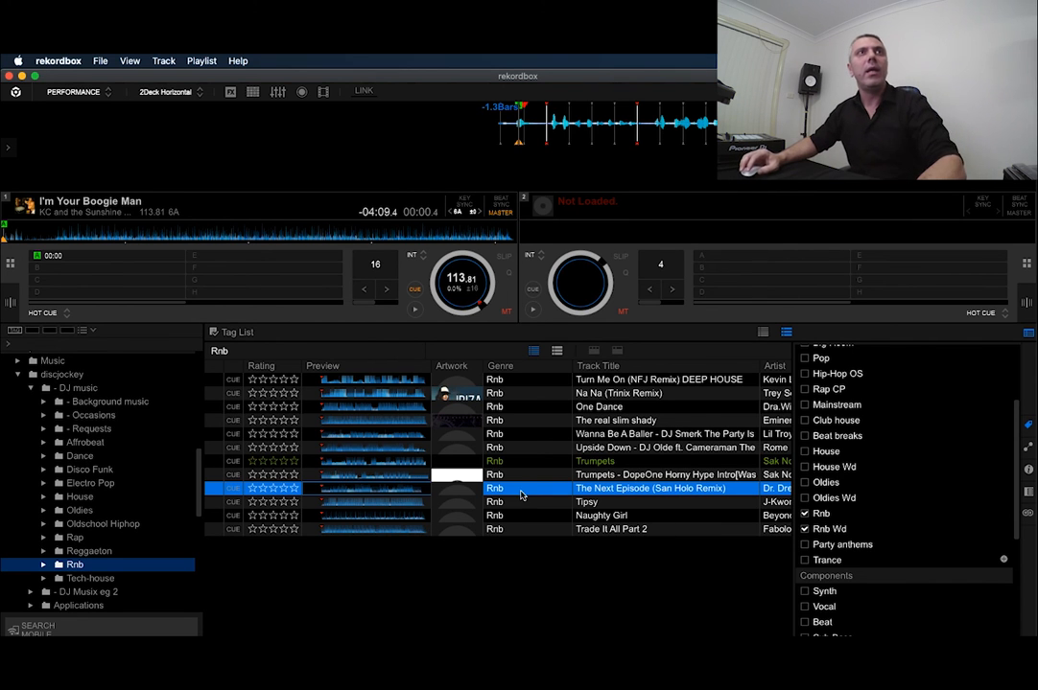
- Reorder the playlists so that House comes before Rnb in Dj Music and Rnb Wedding comes directly before Quick load
scroll(113, 527, "up", 15)
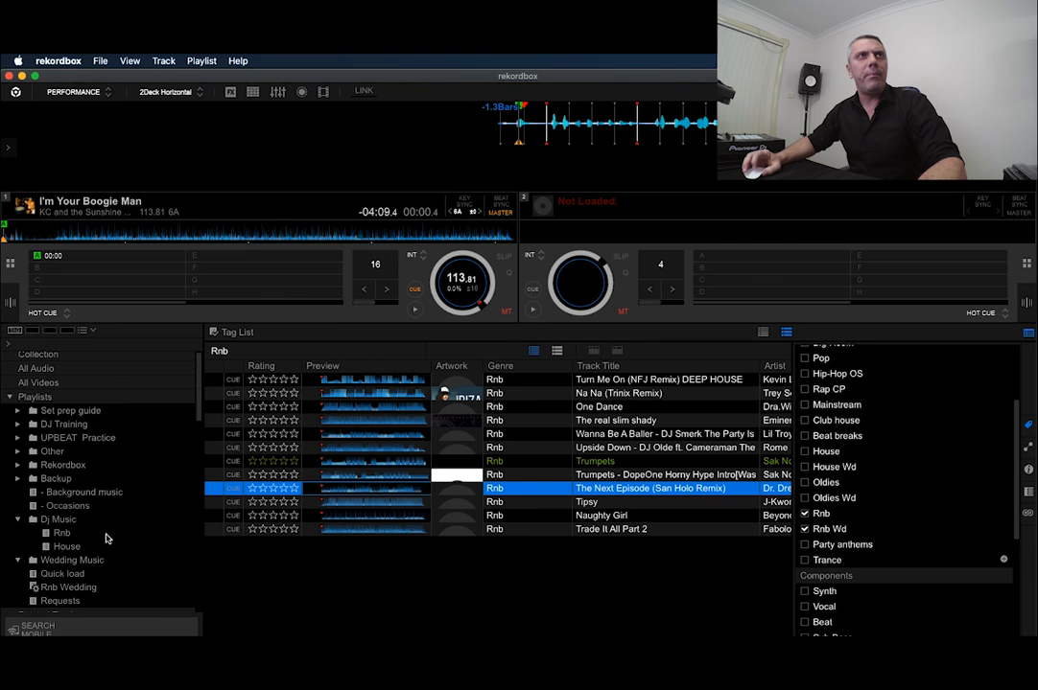
left_click(16, 472)
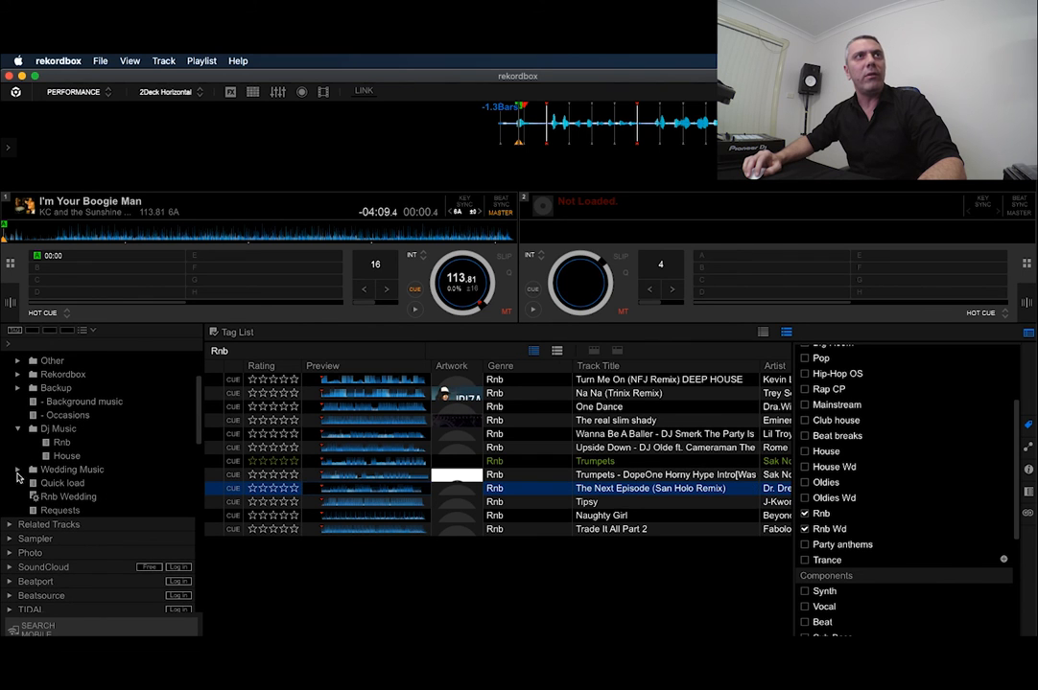
left_click_drag(54, 504, 67, 439)
left_click(82, 457)
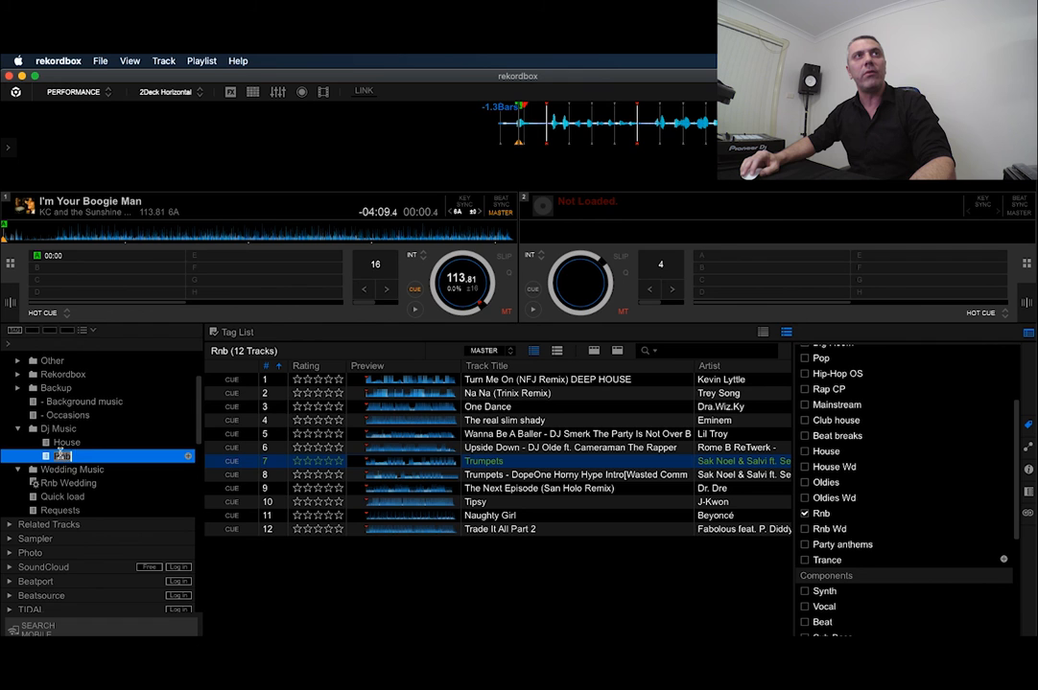
key("Up")
left_click(87, 459)
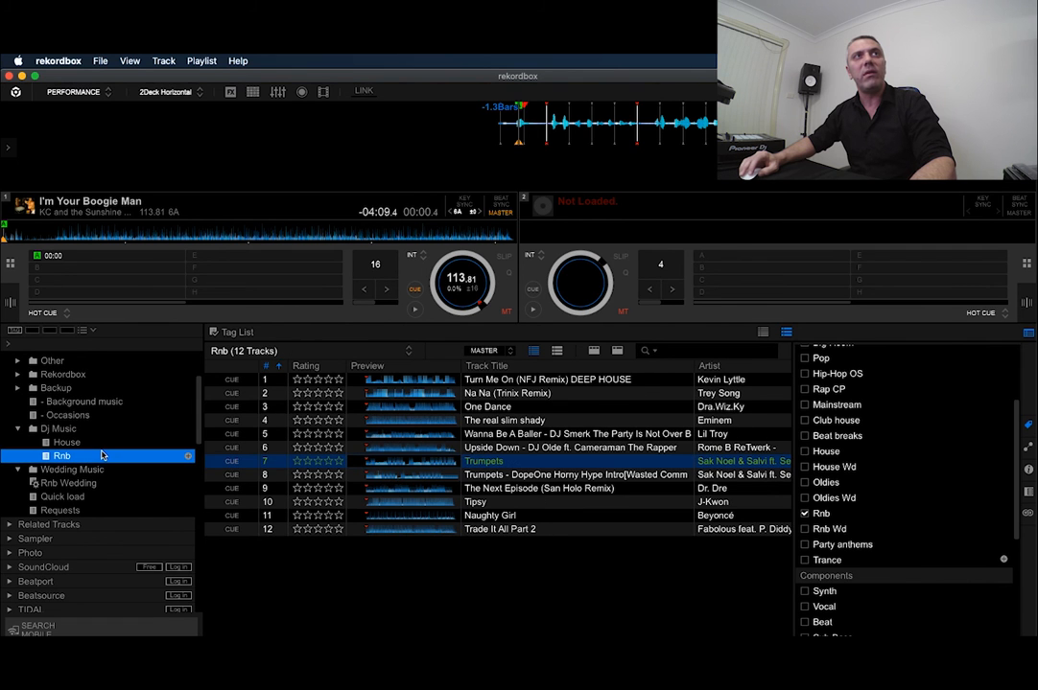
key("Up")
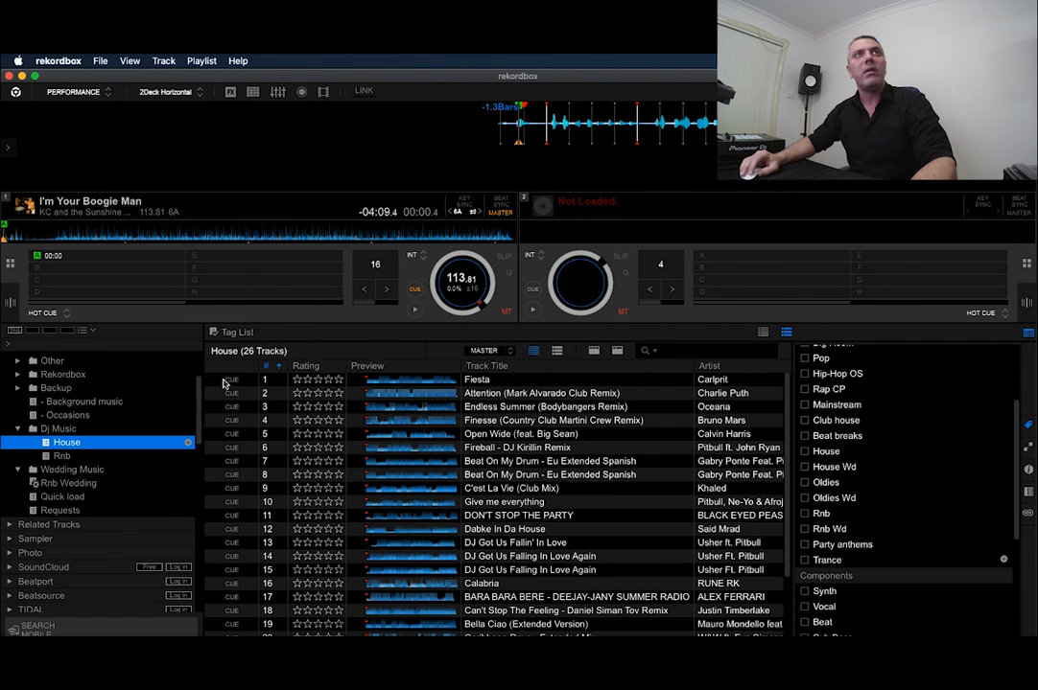
- Look through the Background music, Occasions, Quick load and Requests playlists and the Dj Music and Wedding Music folders
left_click(30, 469)
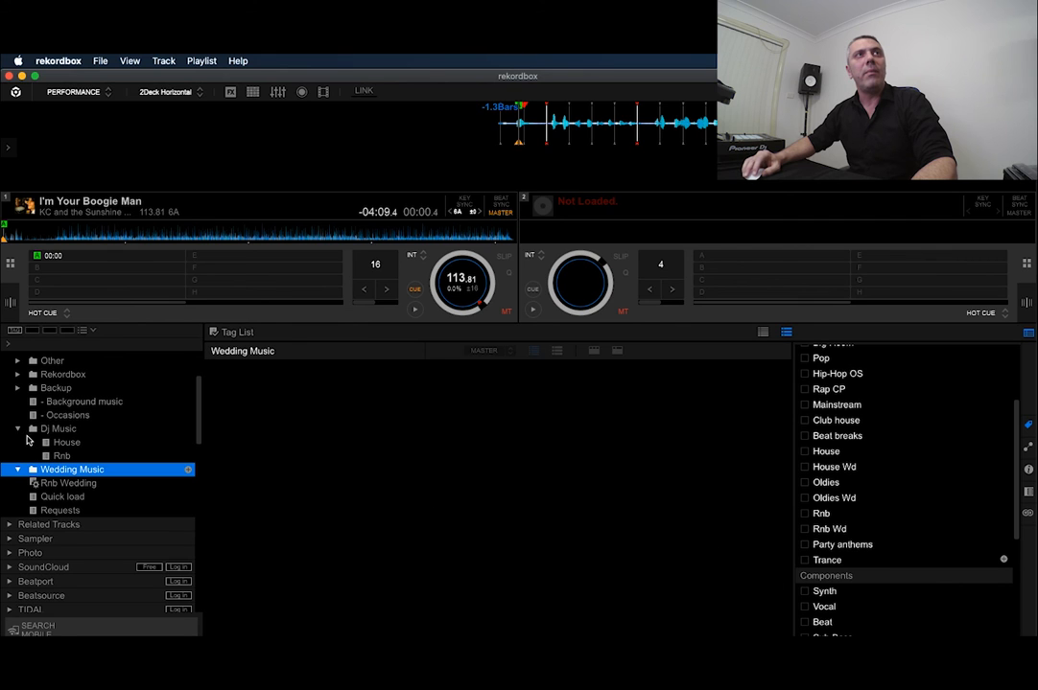
left_click(82, 402)
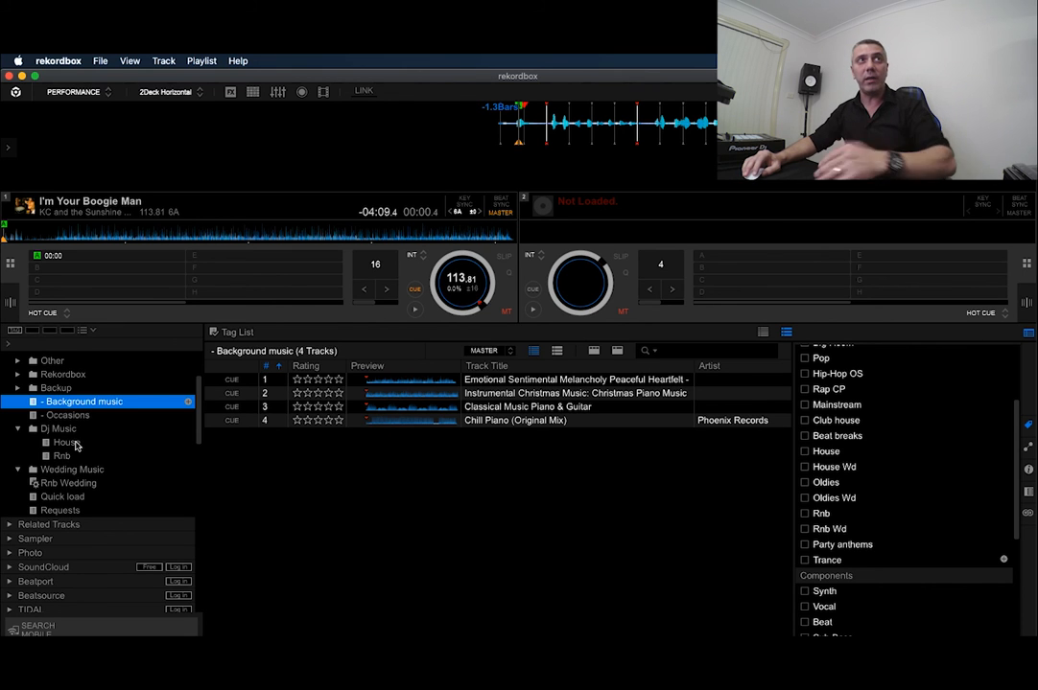
left_click(76, 418)
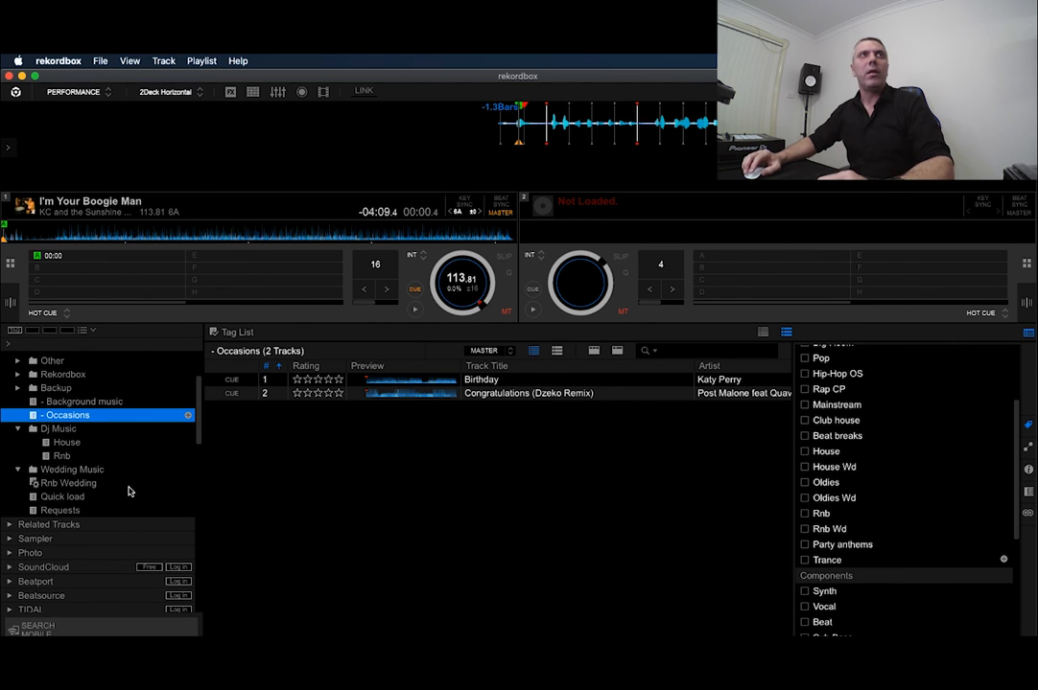
left_click(69, 471)
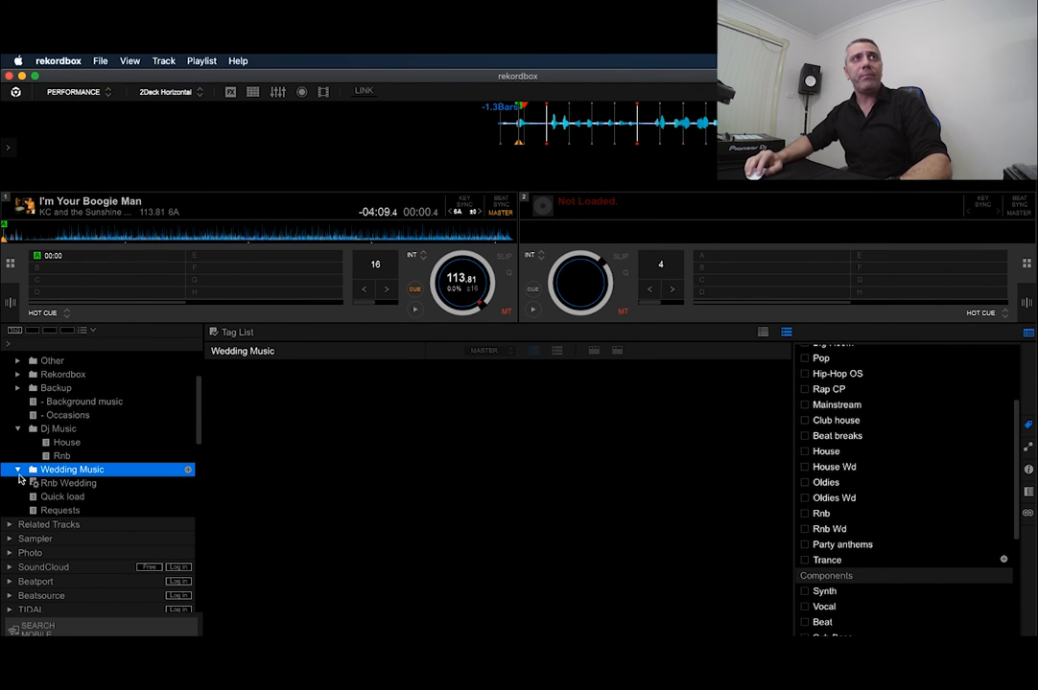
left_click(67, 430)
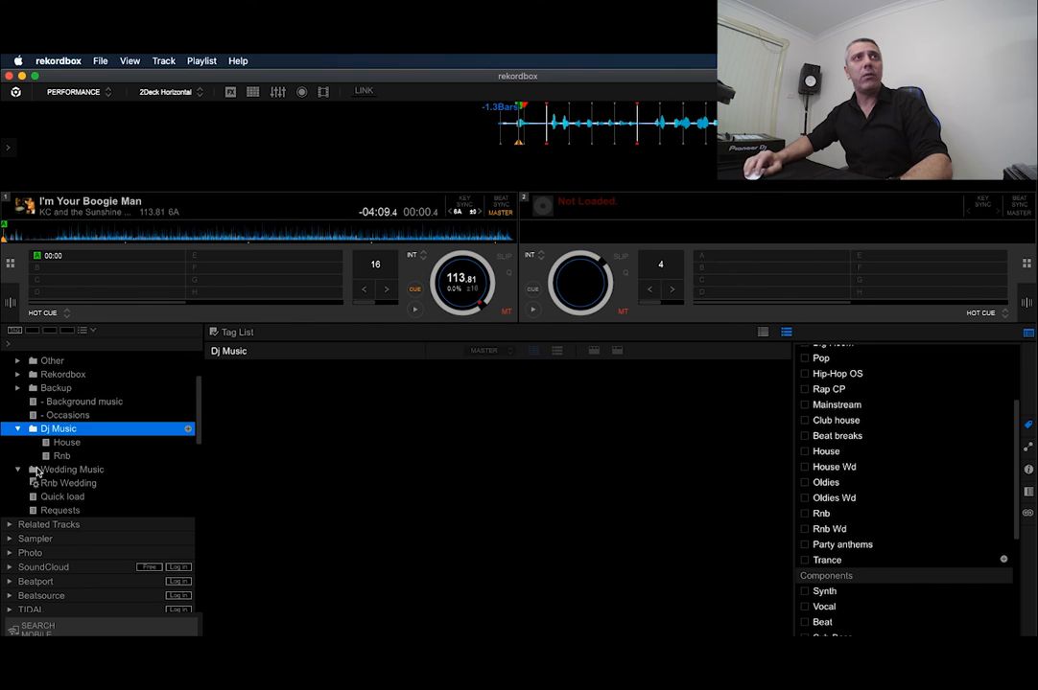
left_click(67, 471)
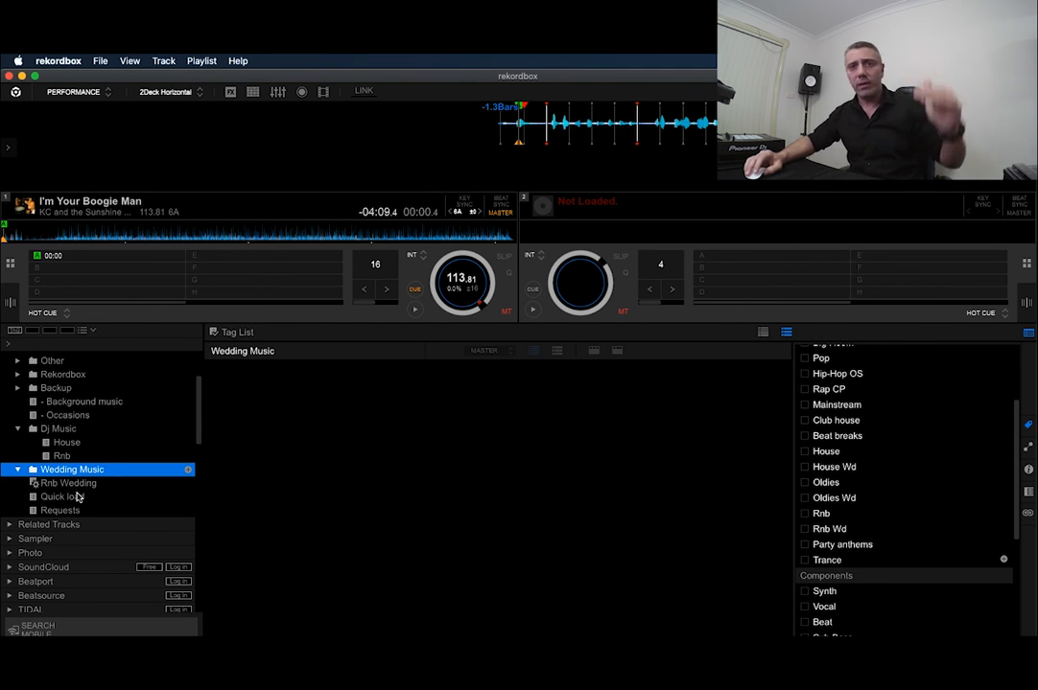
left_click(56, 432)
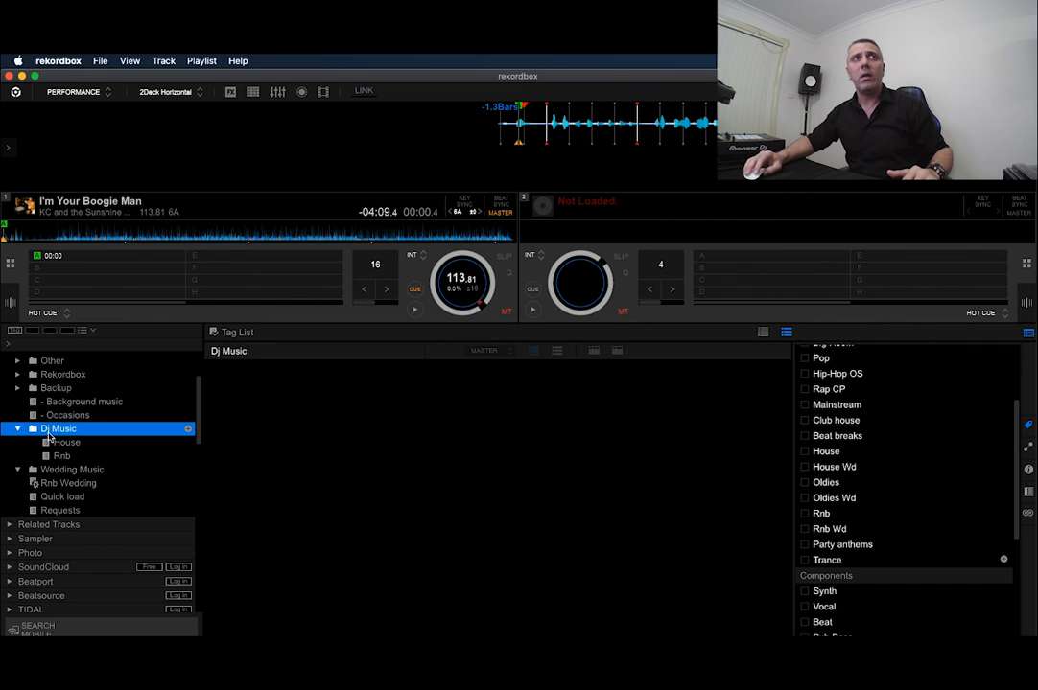
left_click(75, 502)
left_click(75, 511)
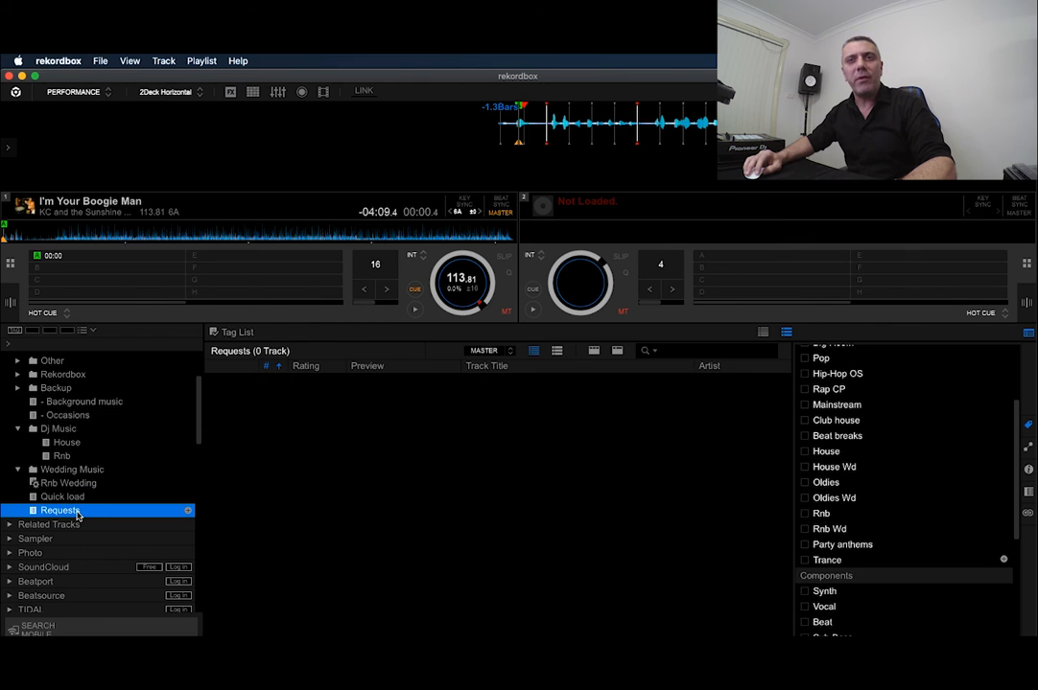
key("Up")
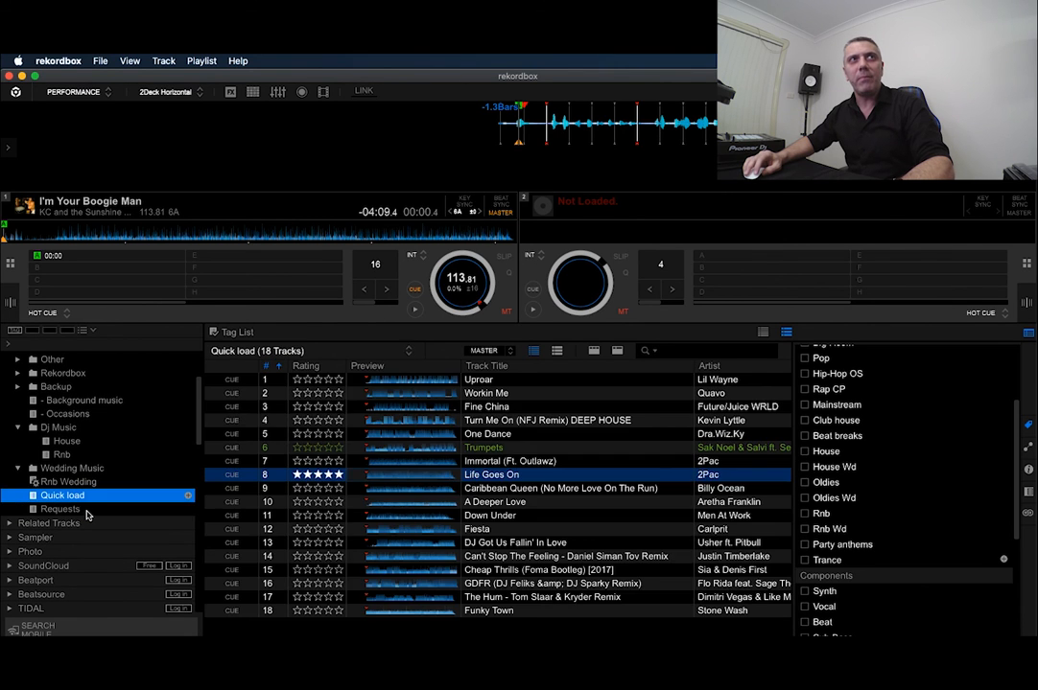
left_click(84, 510)
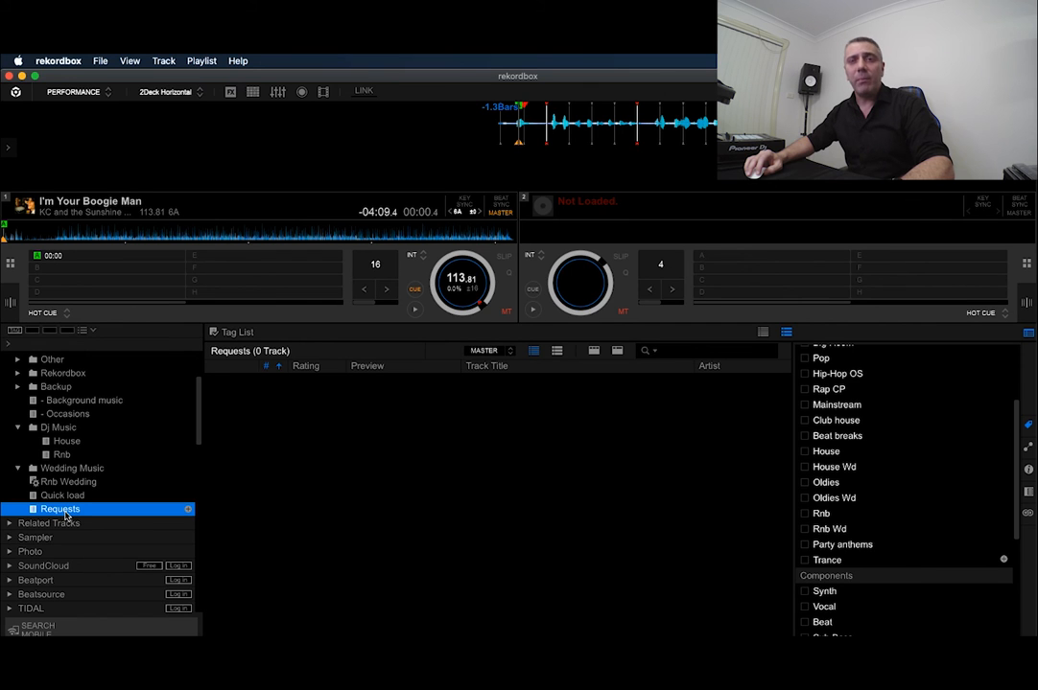
- Open the - Requests folder inside - DJ music in the Explorer
scroll(108, 533, "down", 5)
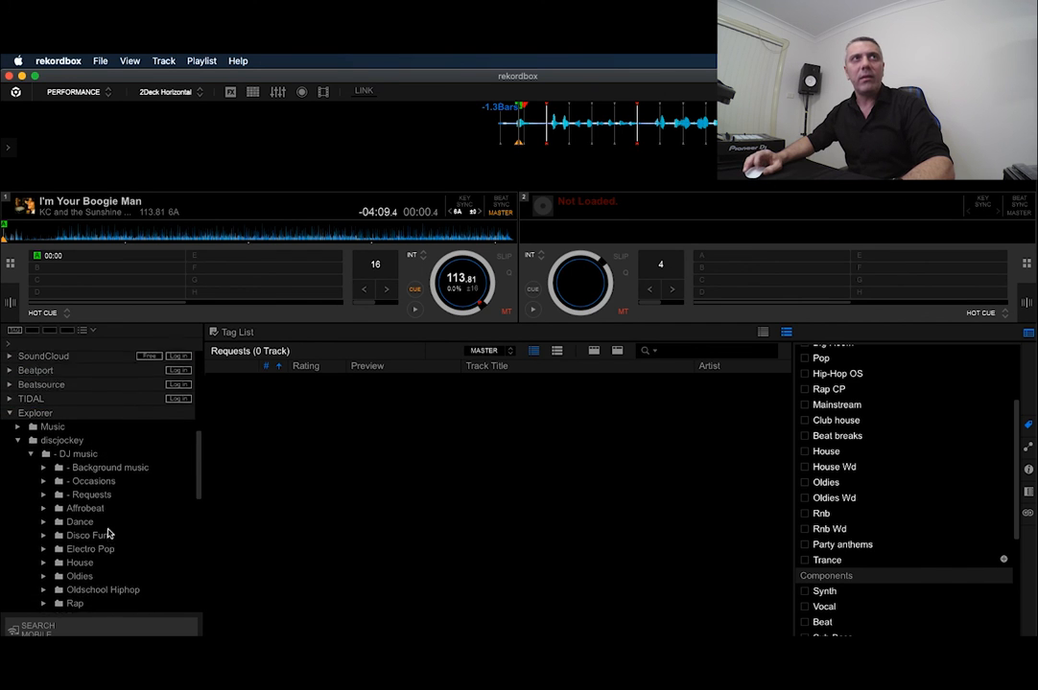
scroll(107, 534, "up", 3)
scroll(110, 489, "down", 5)
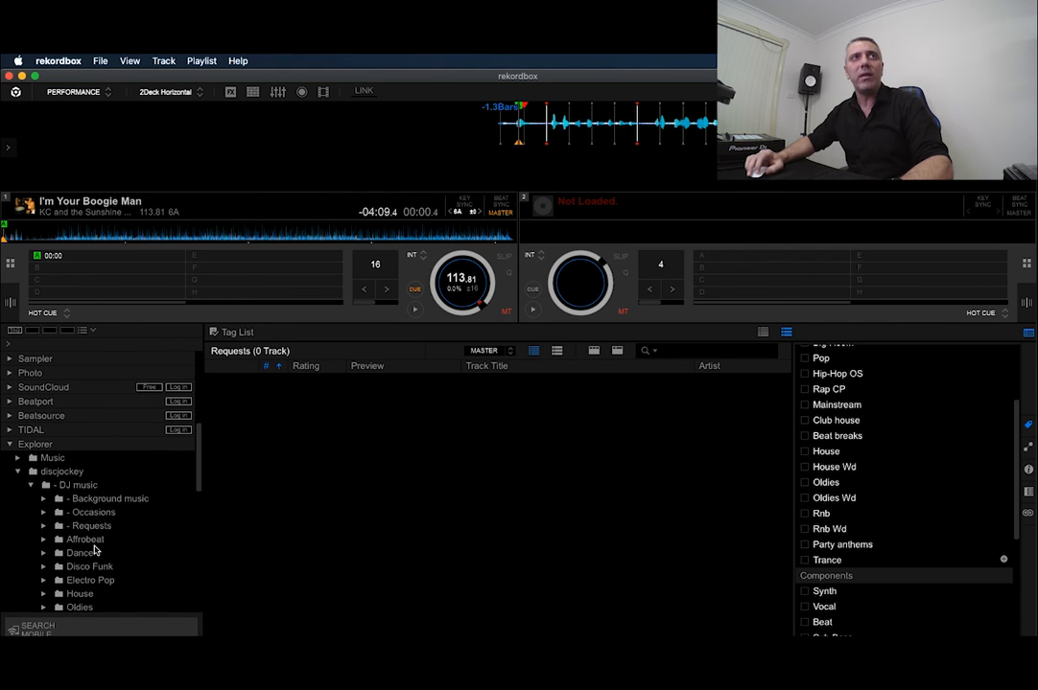
scroll(106, 526, "down", 2)
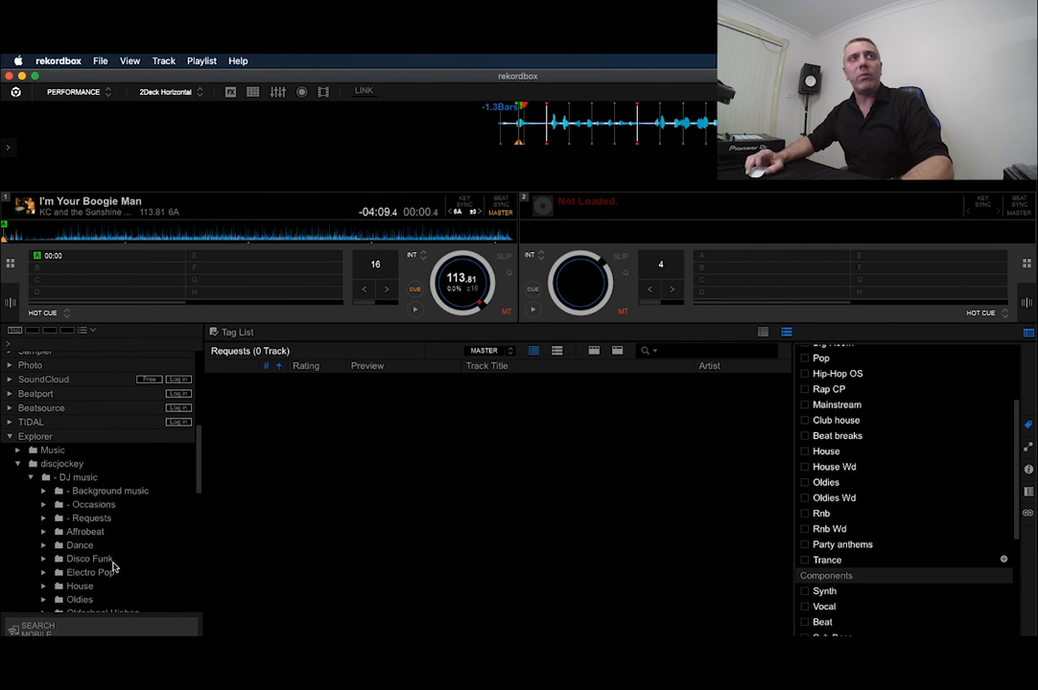
left_click(91, 497)
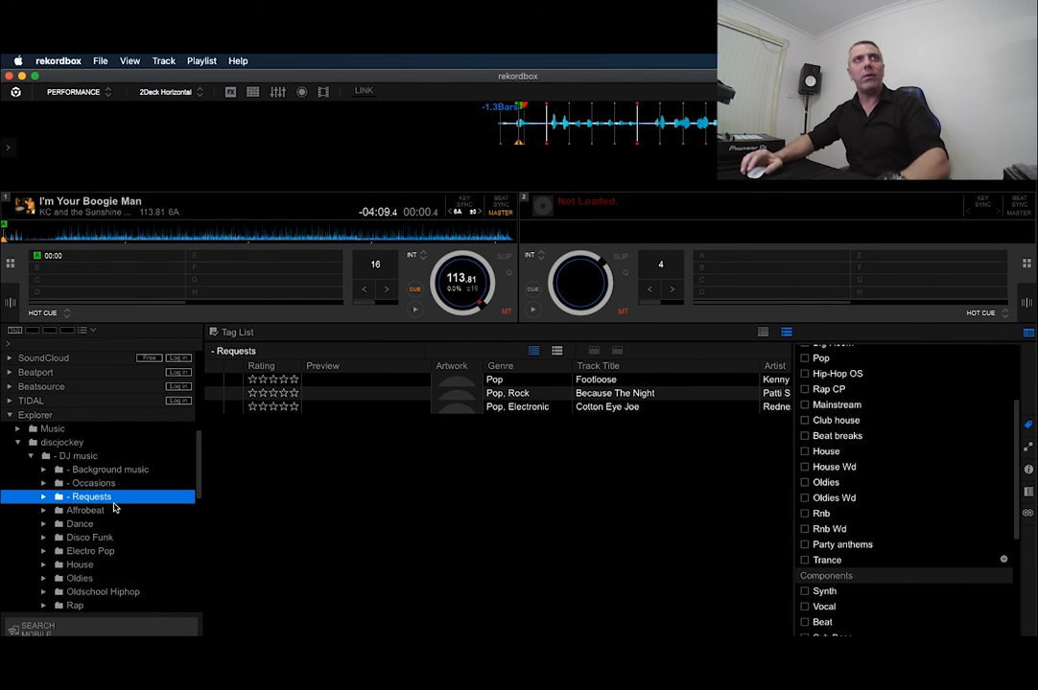
left_click(628, 395)
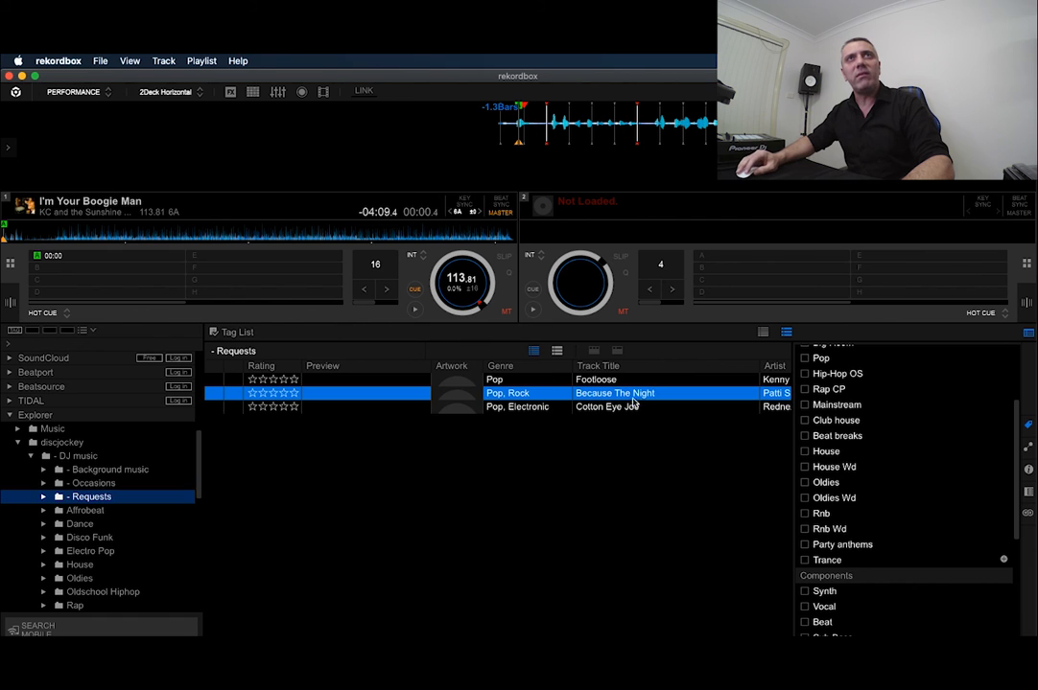
key("super+a")
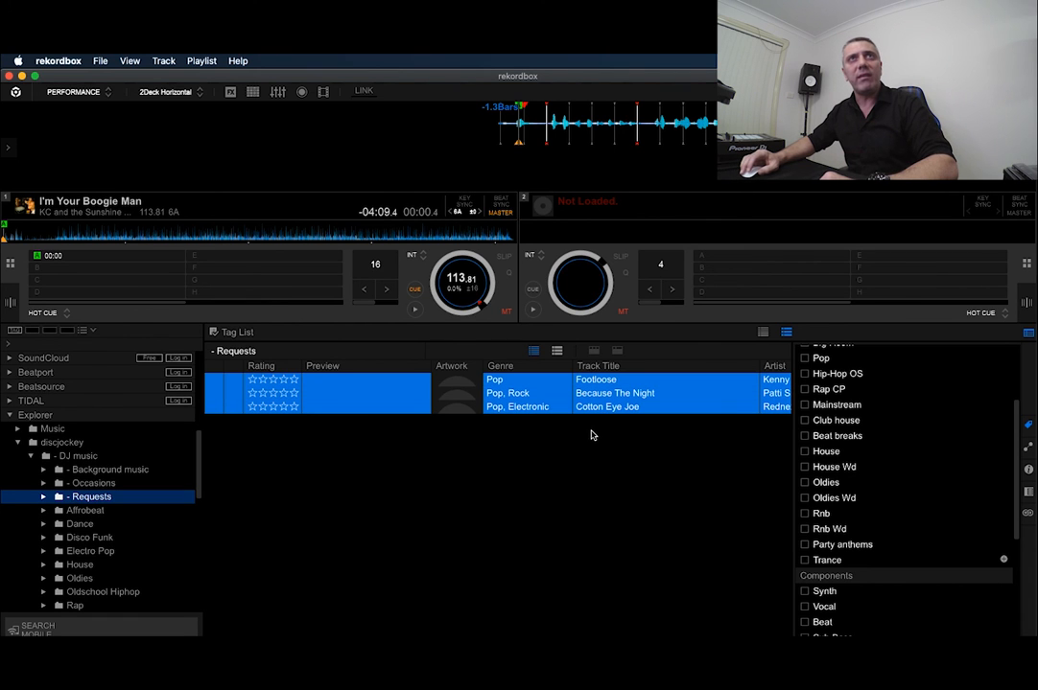
right_click(596, 399)
left_click(640, 509)
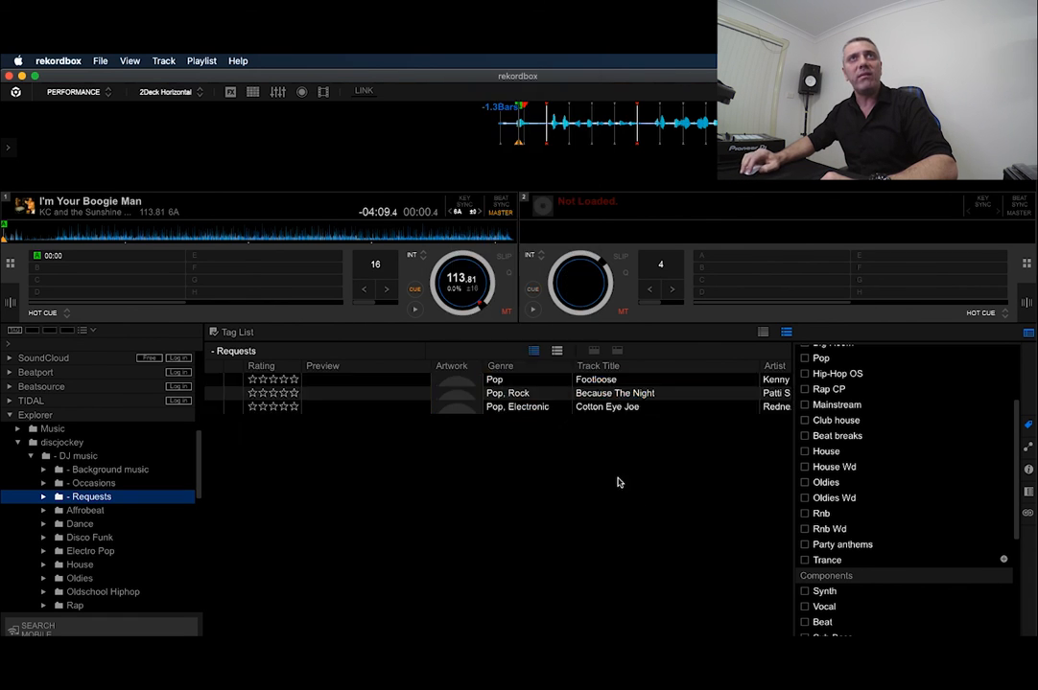
right_click(593, 394)
left_click(593, 412)
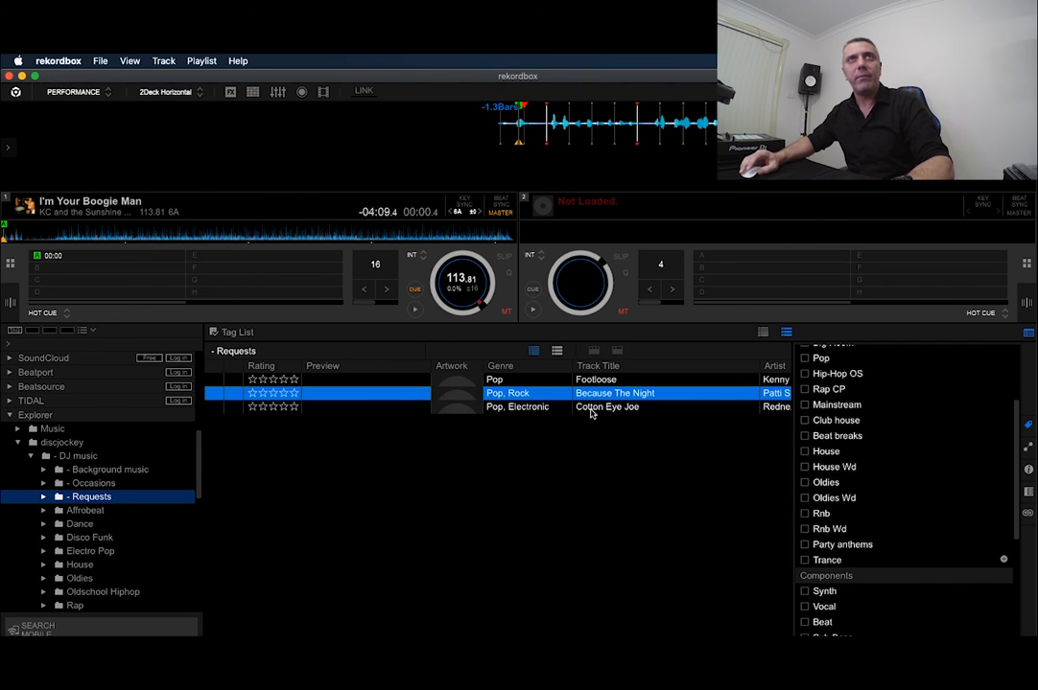
- Add Footloose, Because The Night and Cotton Eye Joe from the - Requests folder to the Requests playlist
left_click(593, 412)
key("super+a")
right_click(597, 411)
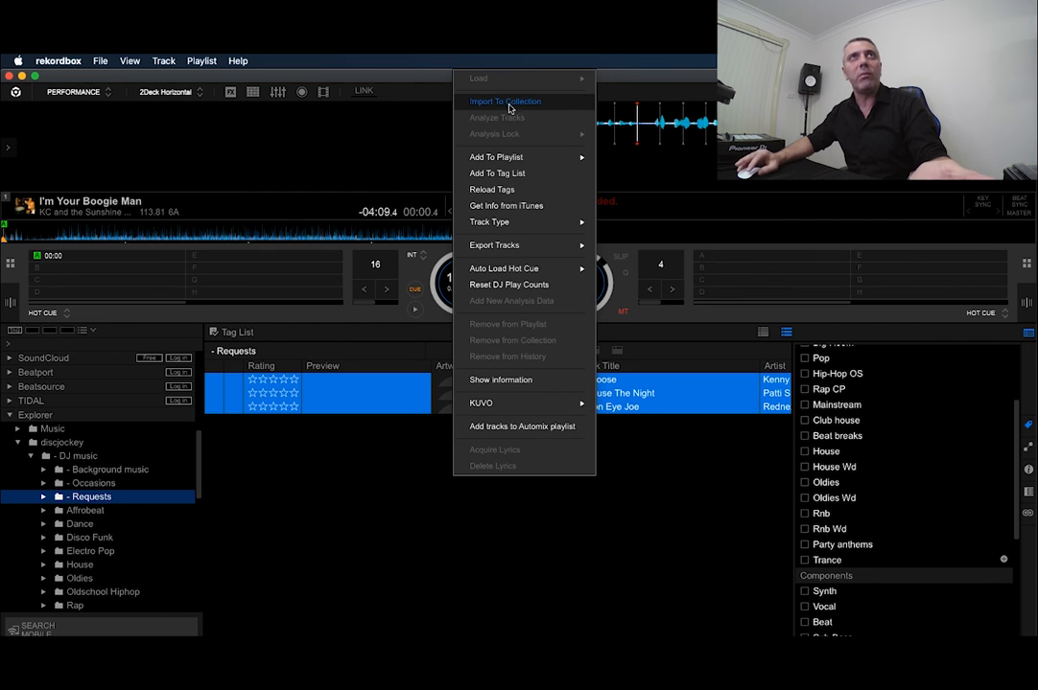
mouse_move(518, 166)
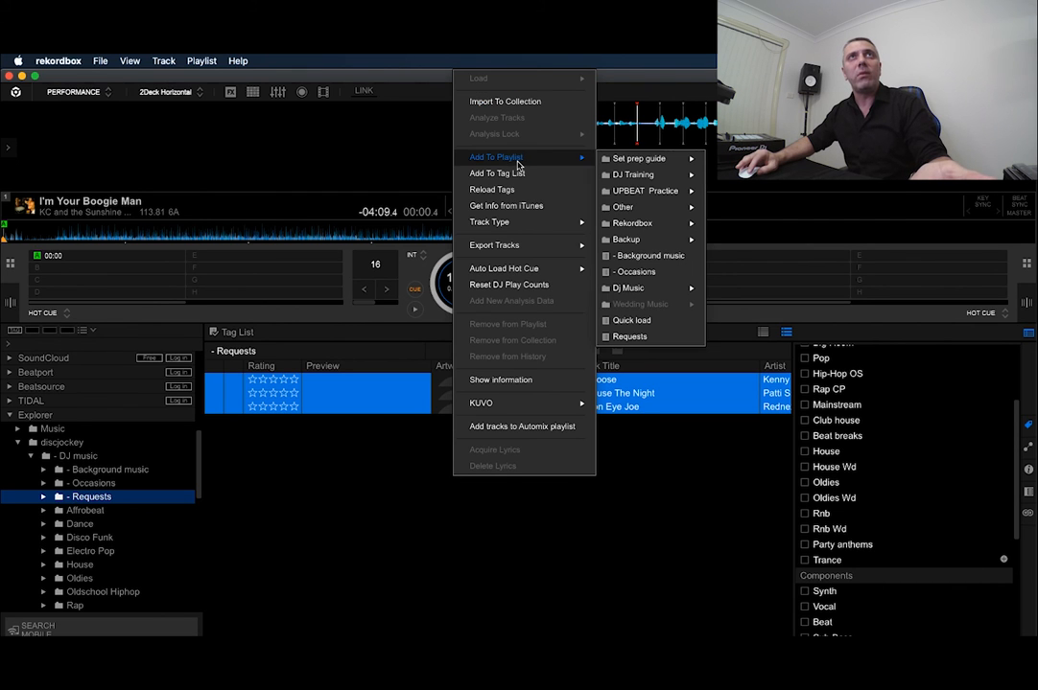
left_click(651, 343)
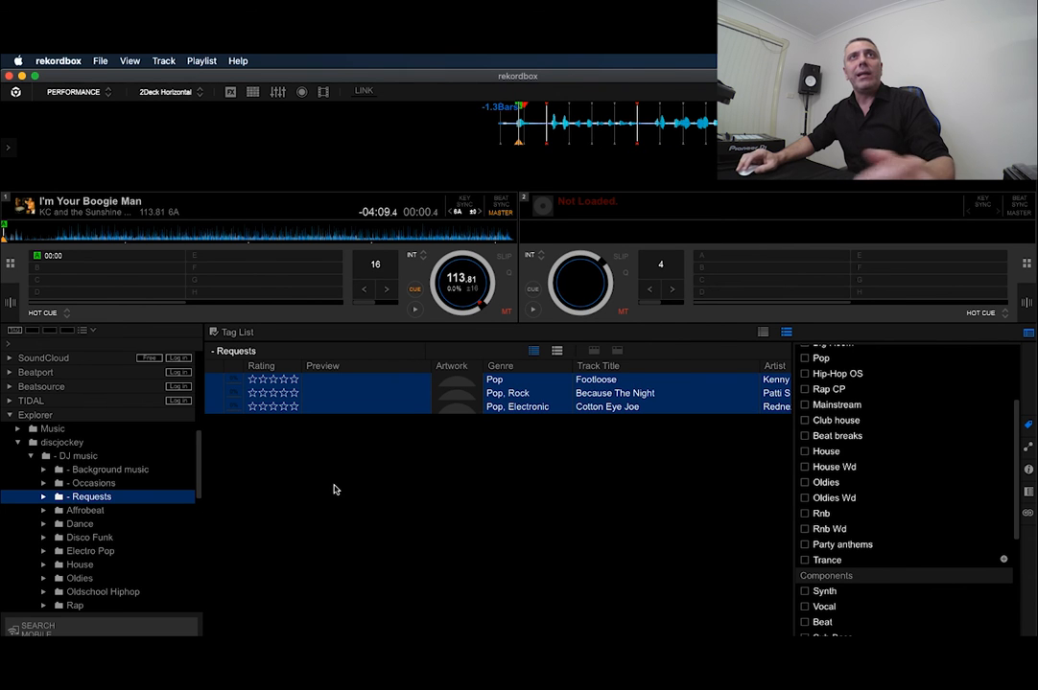
- Open the Requests playlist in the playlist tree to check its added tracks
scroll(111, 450, "up", 10)
scroll(111, 450, "down", 3)
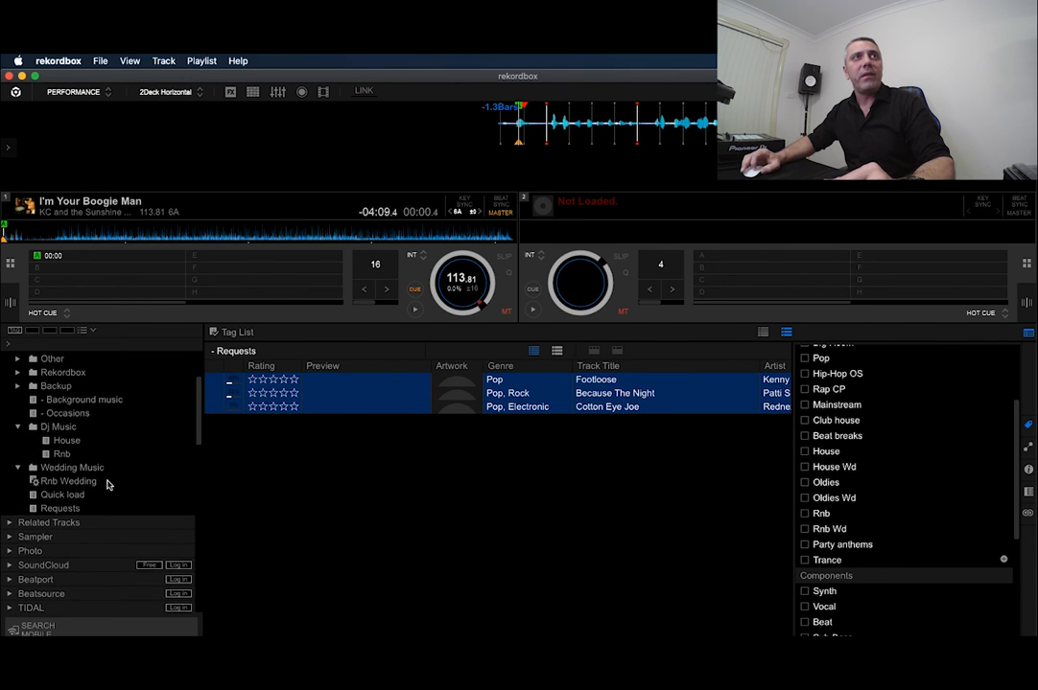
left_click(64, 499)
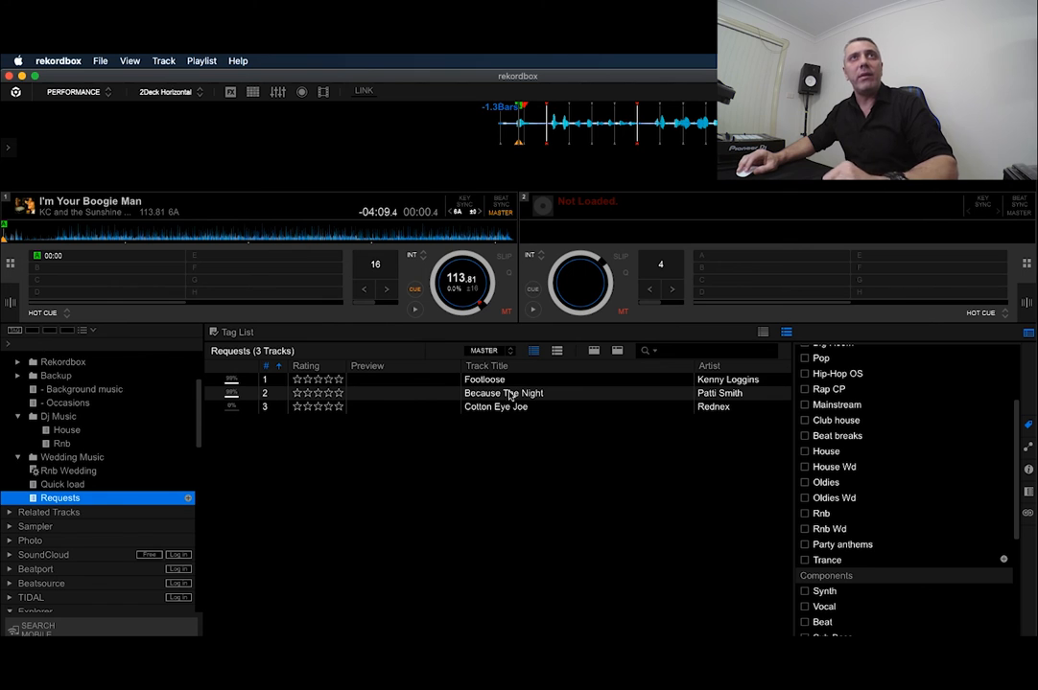
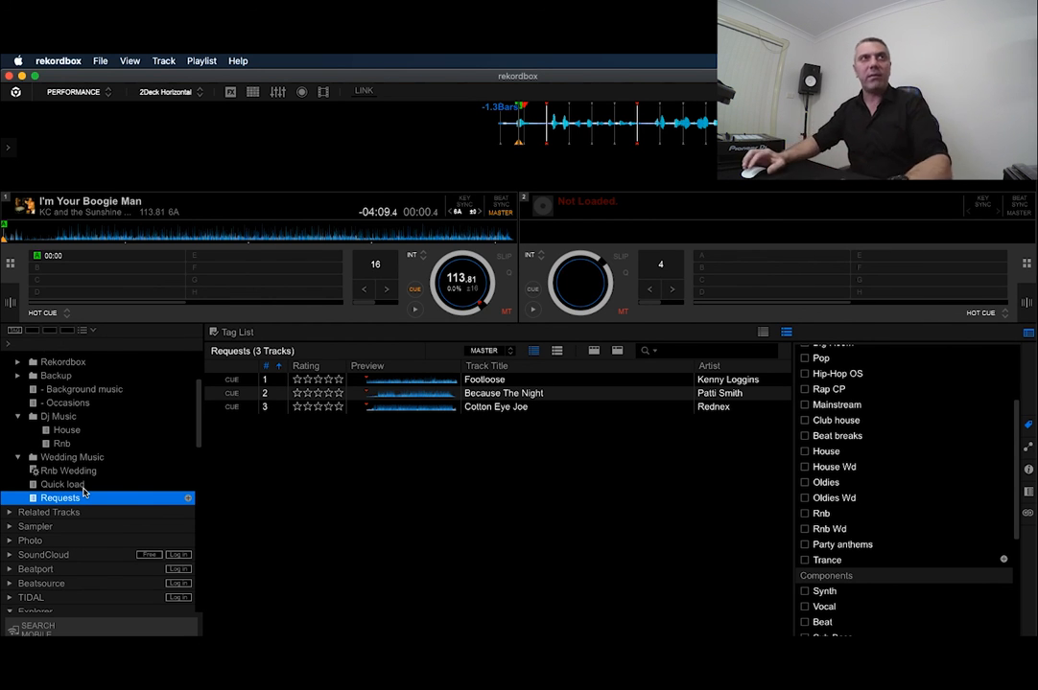
- Open the Quick load playlist, hide the tag list beside the tracks, and sort the tracks by key, then by BPM
left_click(85, 485)
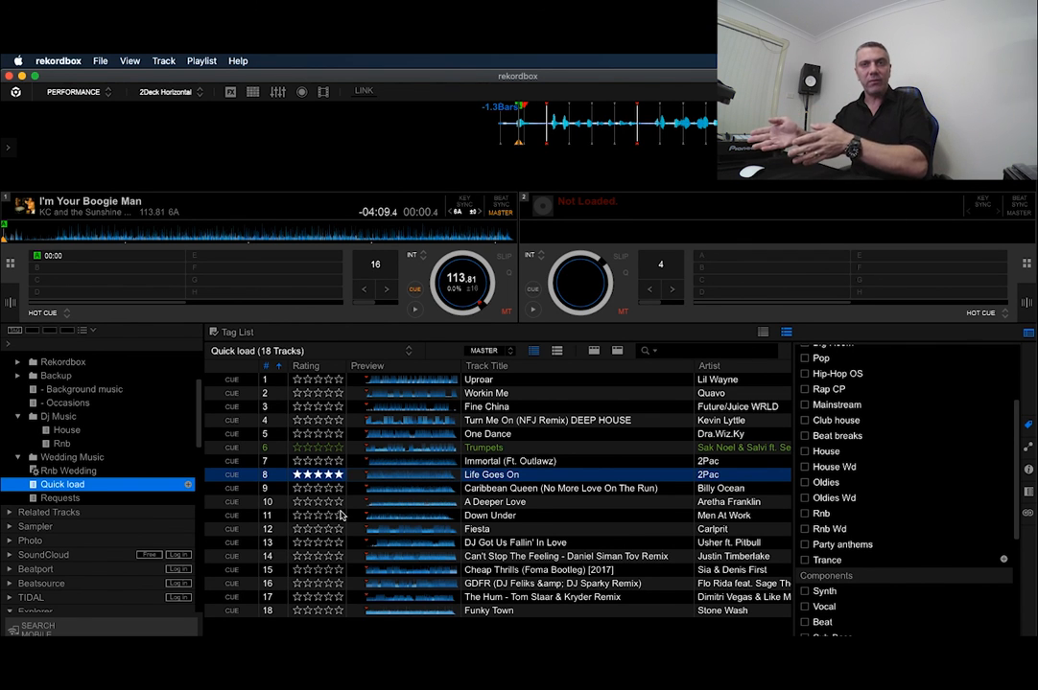
scroll(514, 479, "right", 3)
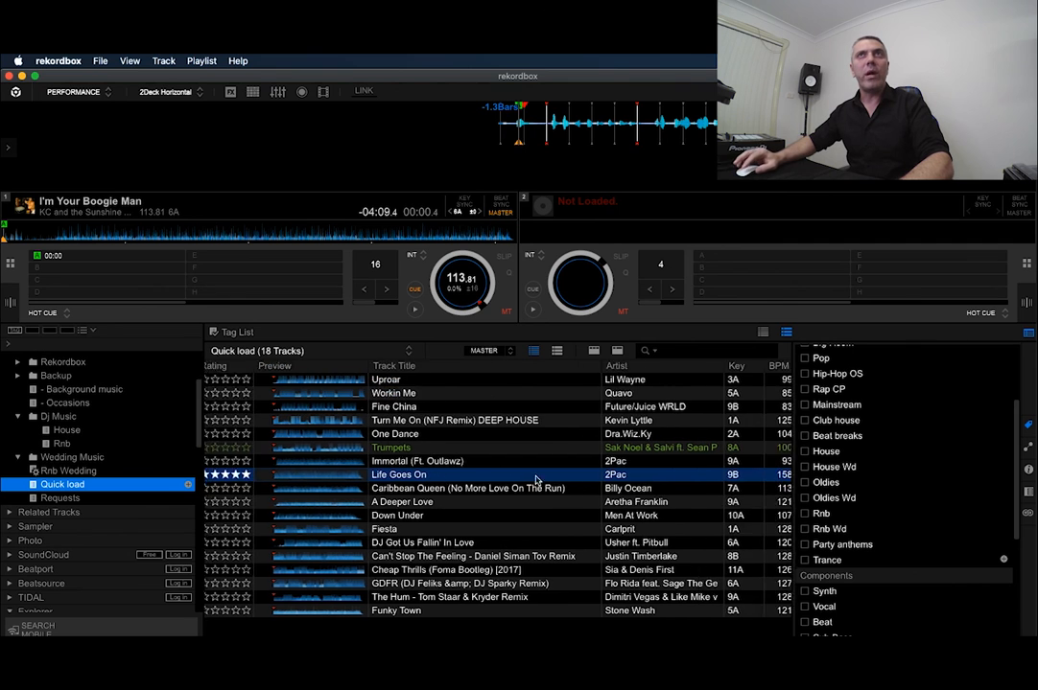
left_click(1028, 426)
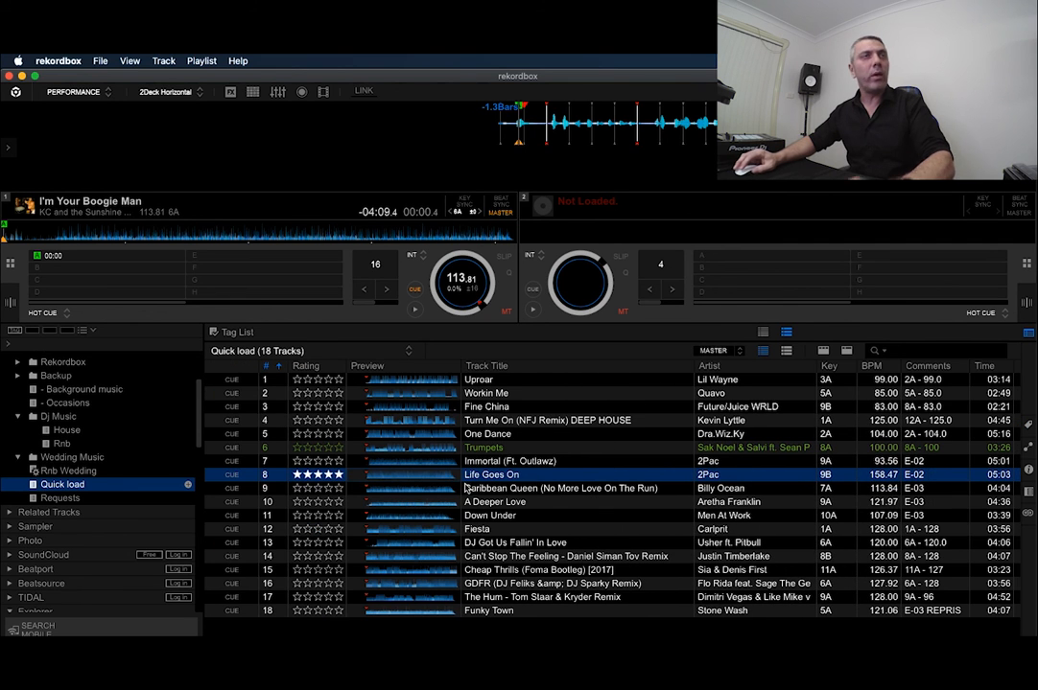
left_click(827, 365)
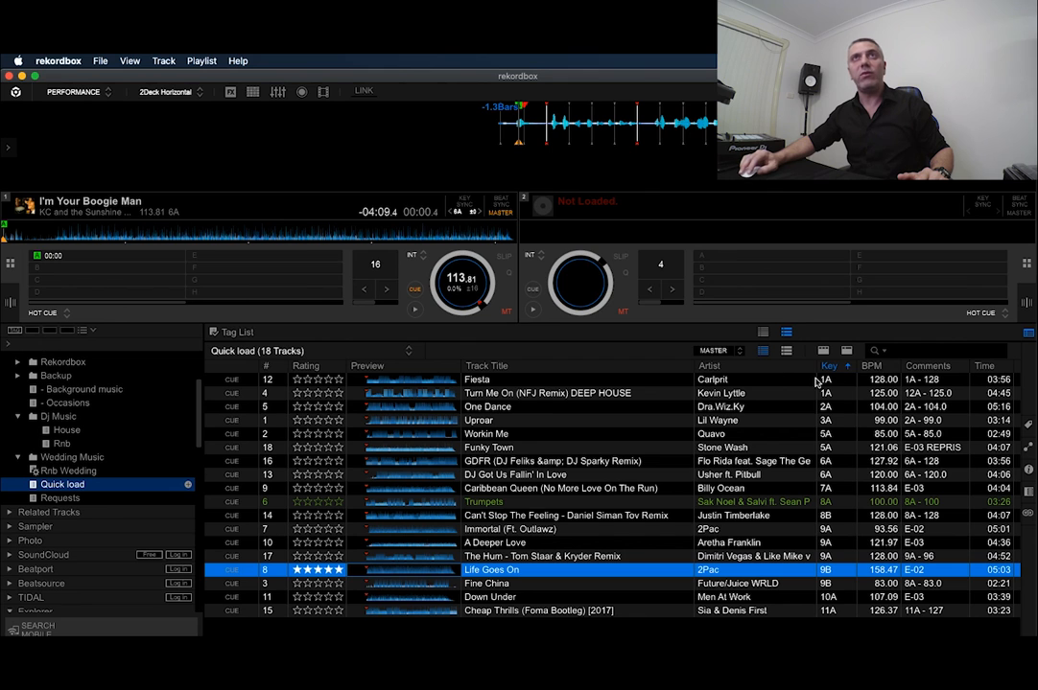
left_click(888, 368)
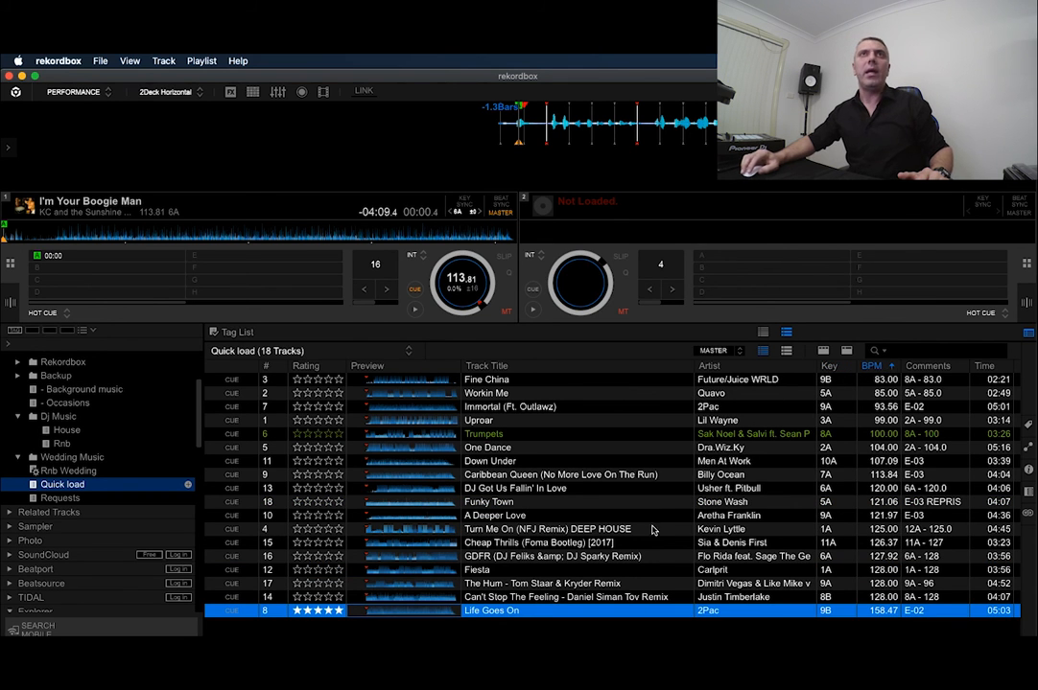
left_click(509, 422)
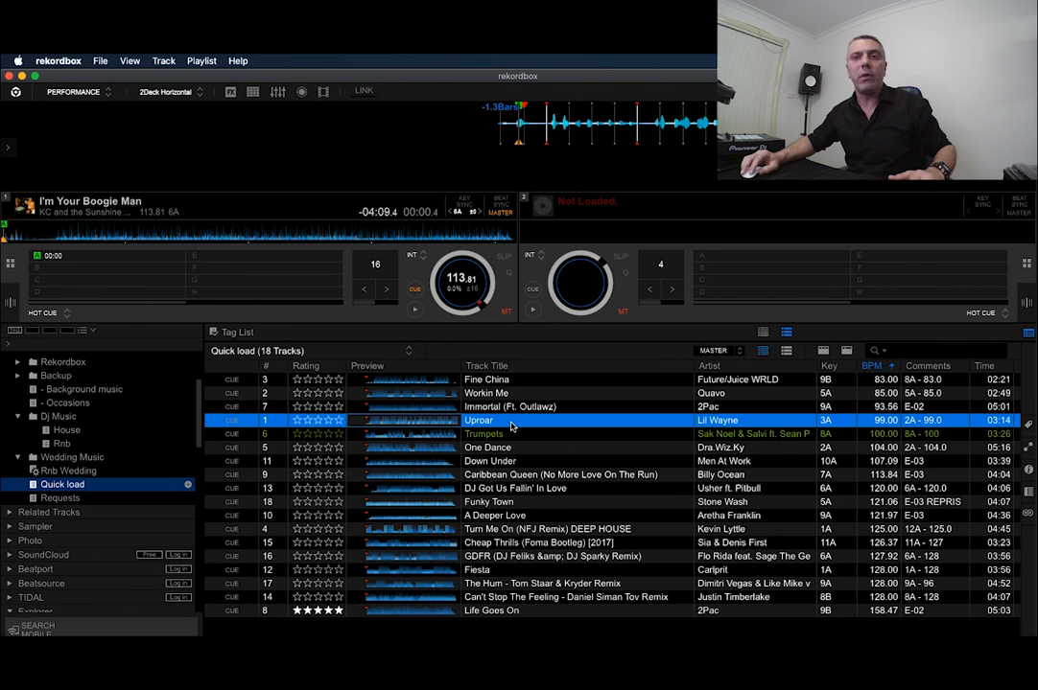
left_click(527, 447)
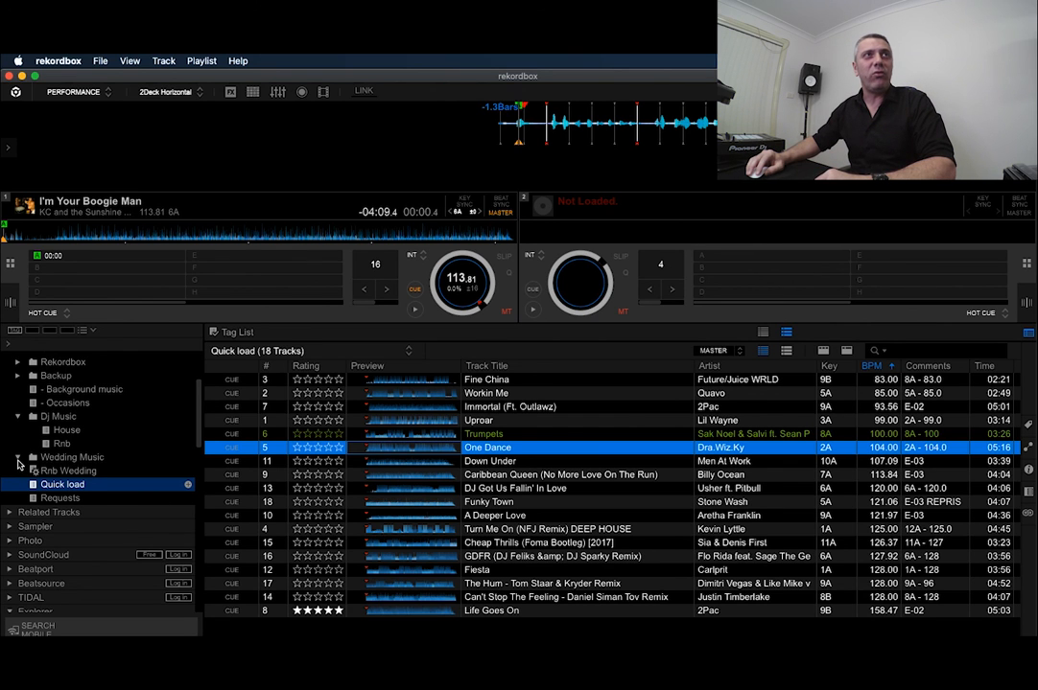
- Create a new playlist folder below Rnb Wedding and name it after the wedding couple
left_click(82, 460)
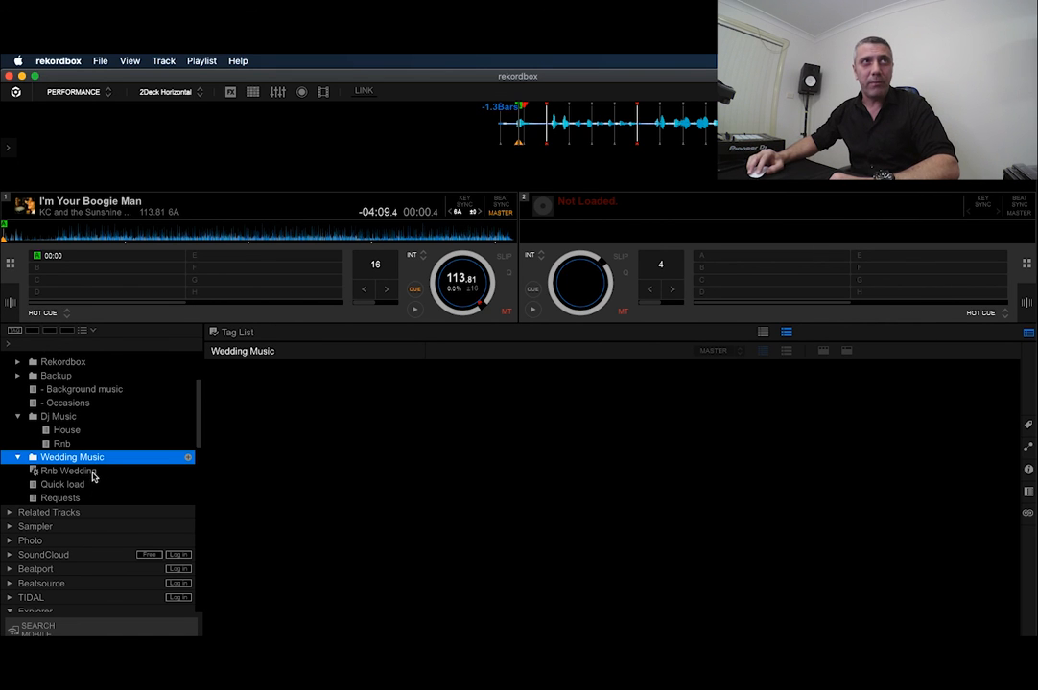
left_click(97, 471)
left_click(202, 60)
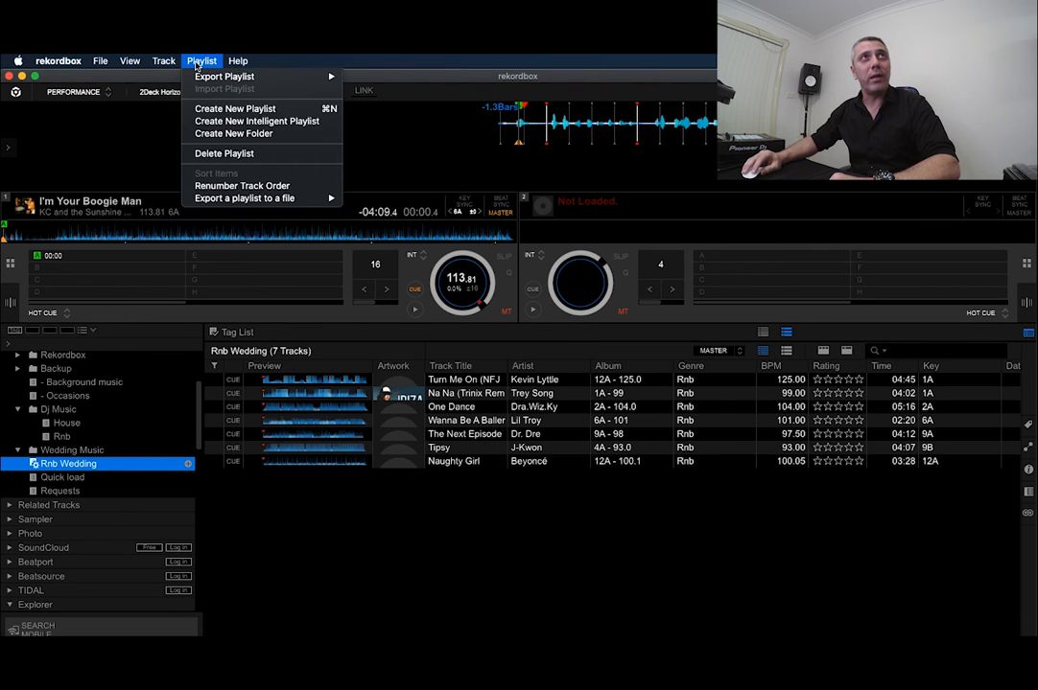
left_click(218, 134)
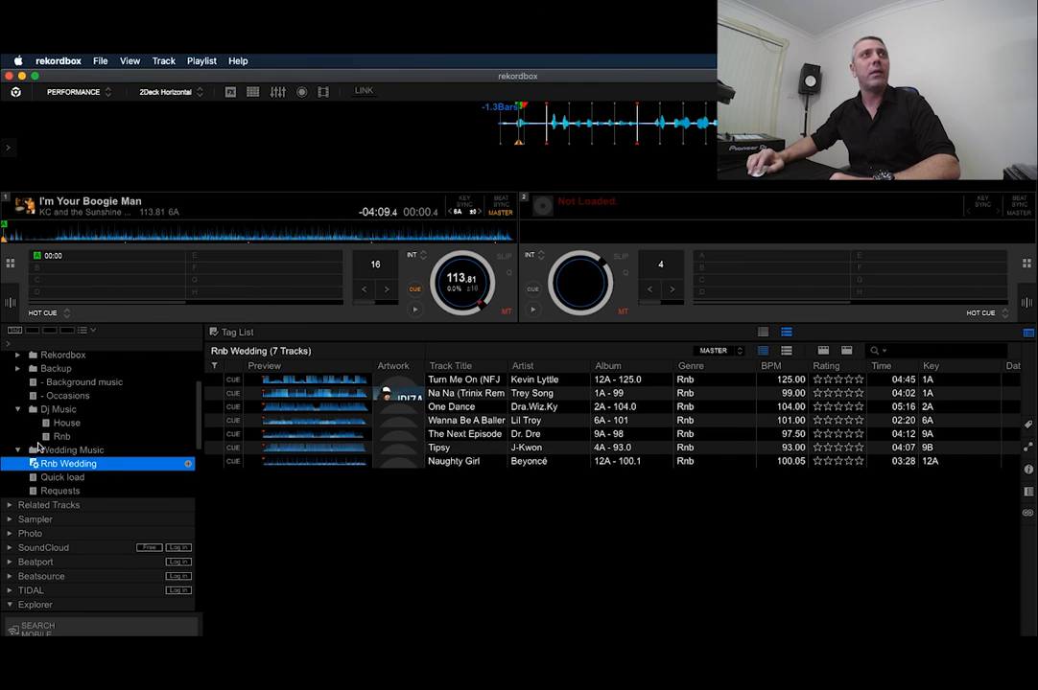
type("Jack")
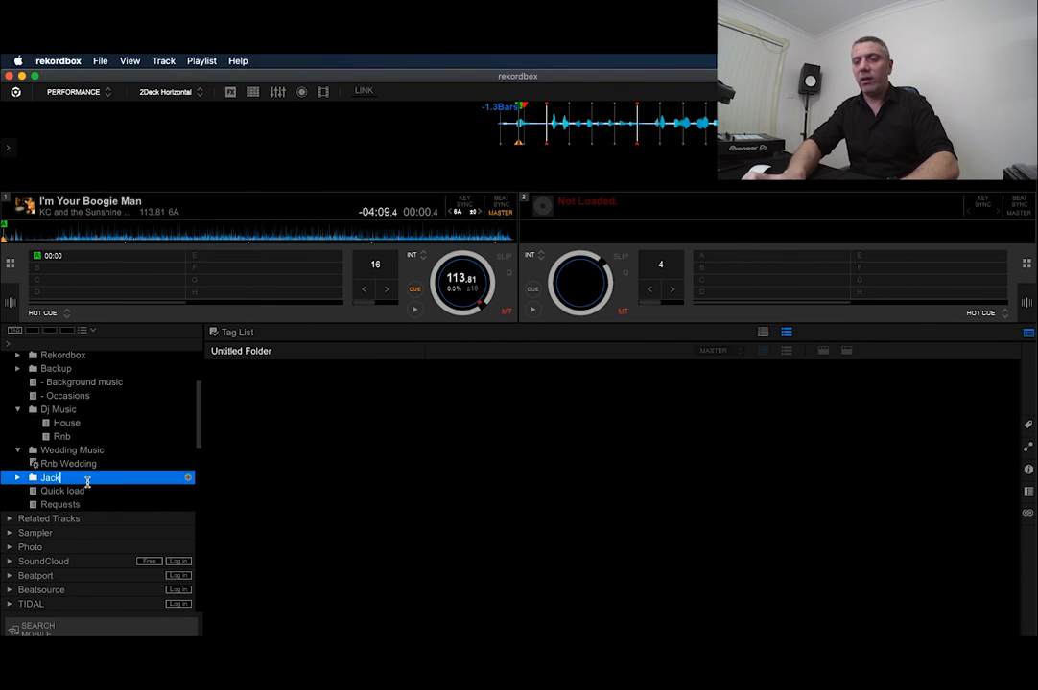
type(" & Em")
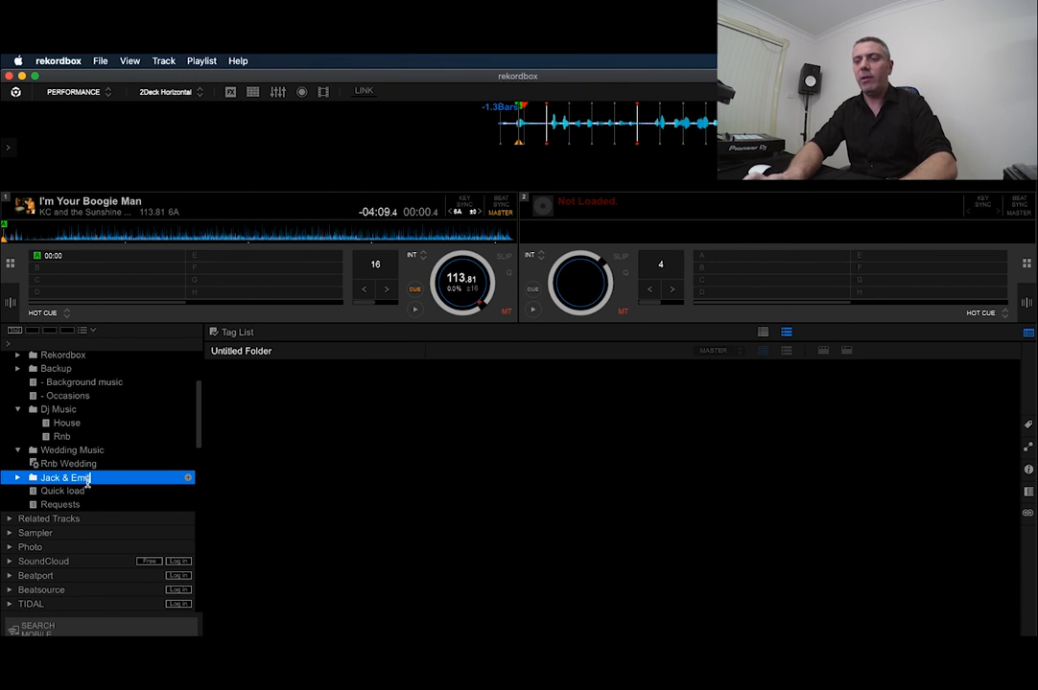
type("ili")
key("Return")
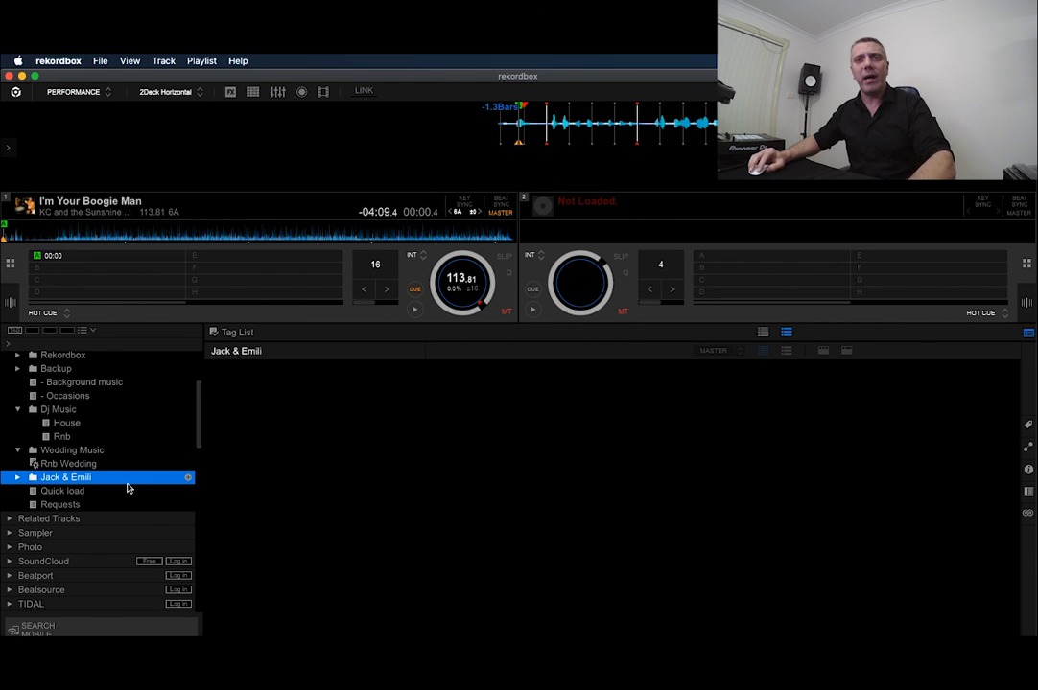
- Create two playlists named Progam and Must Play inside the couple's folder
left_click(188, 477)
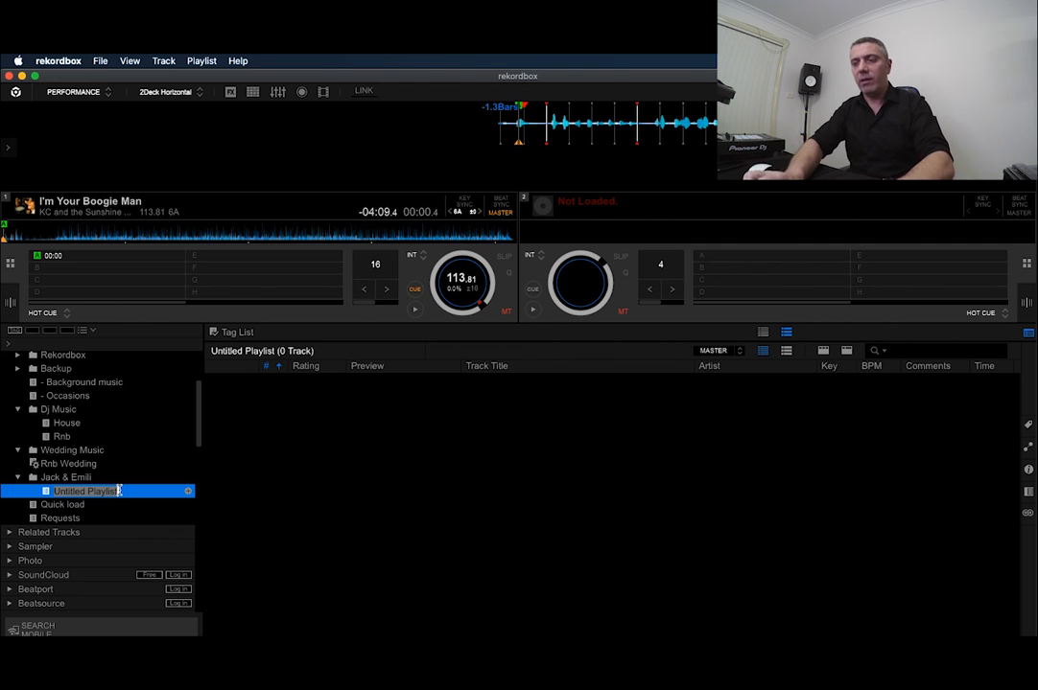
type("Progam")
key("Return")
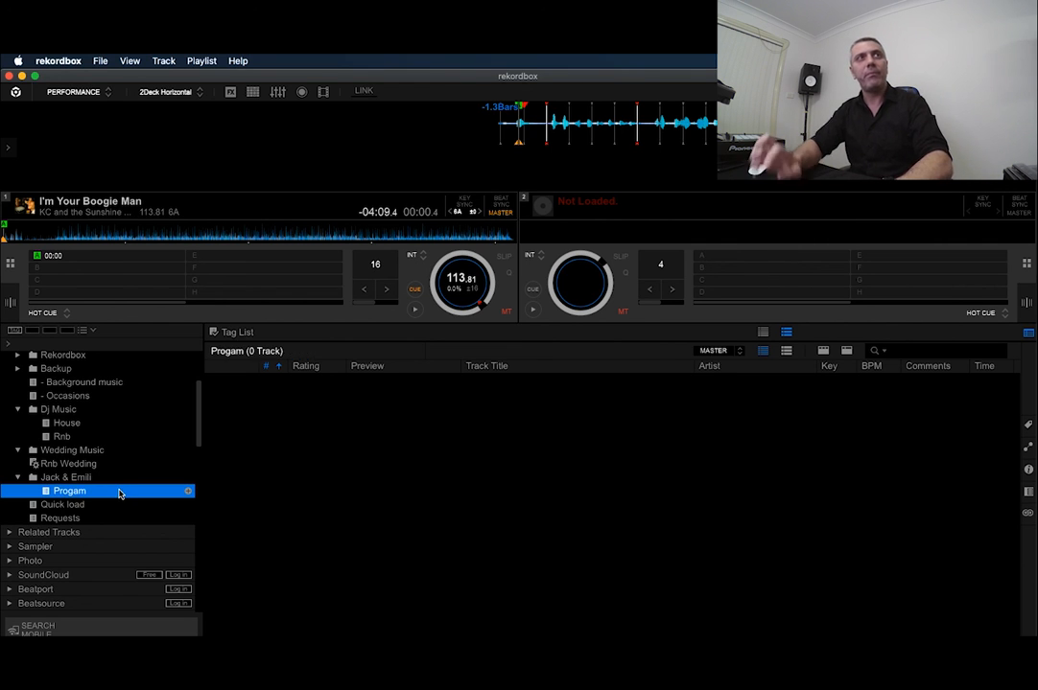
left_click(187, 491)
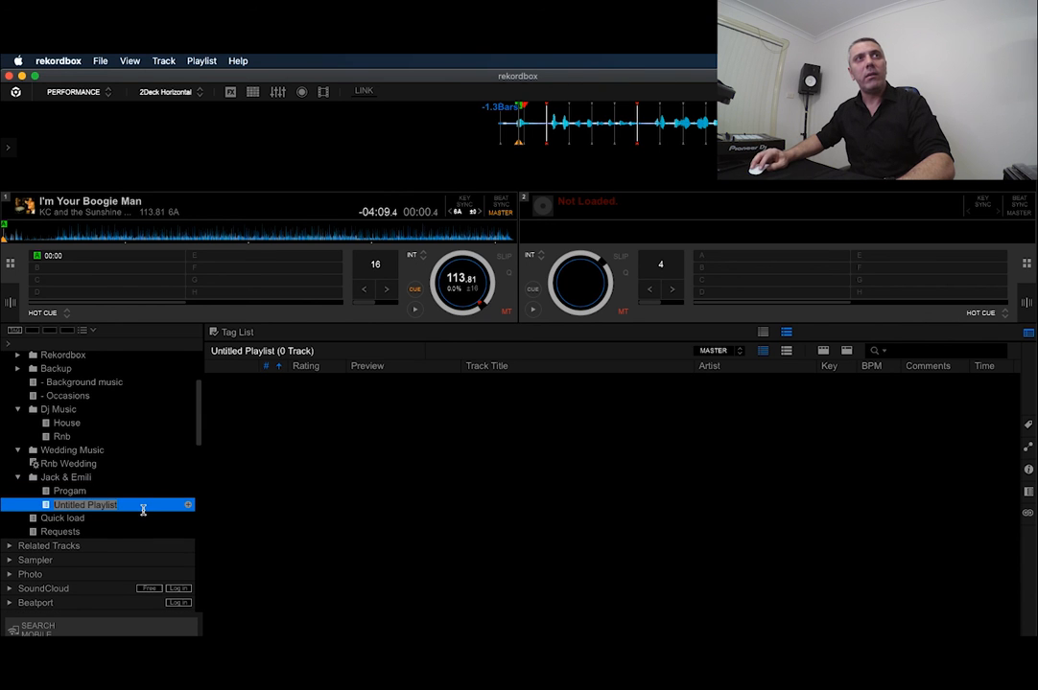
type("M")
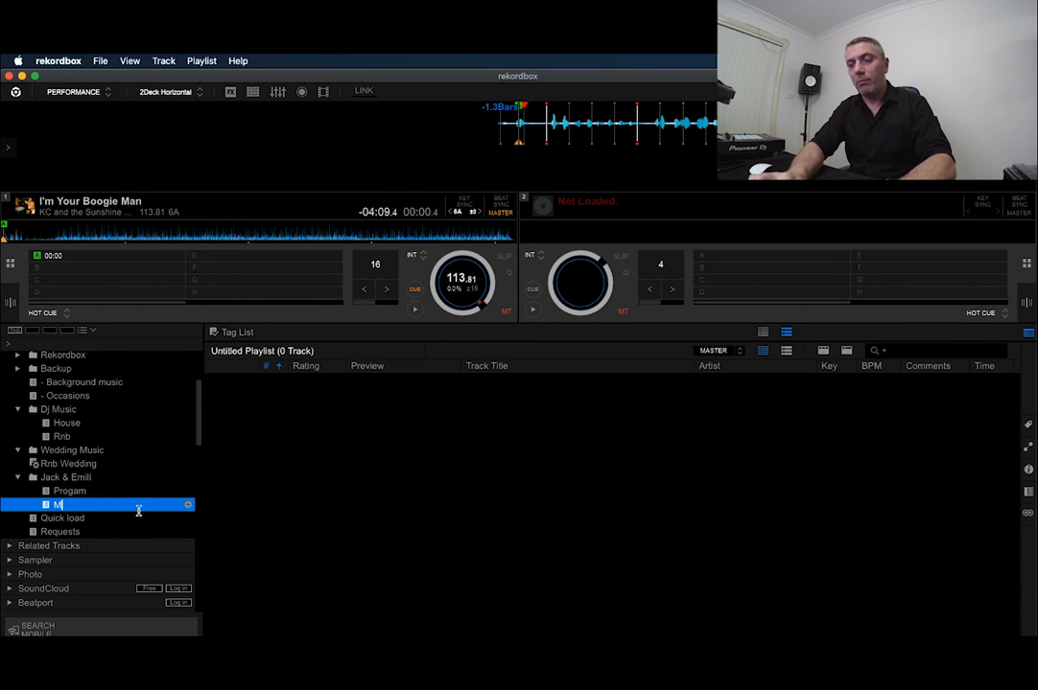
type("ust Play")
key("Return")
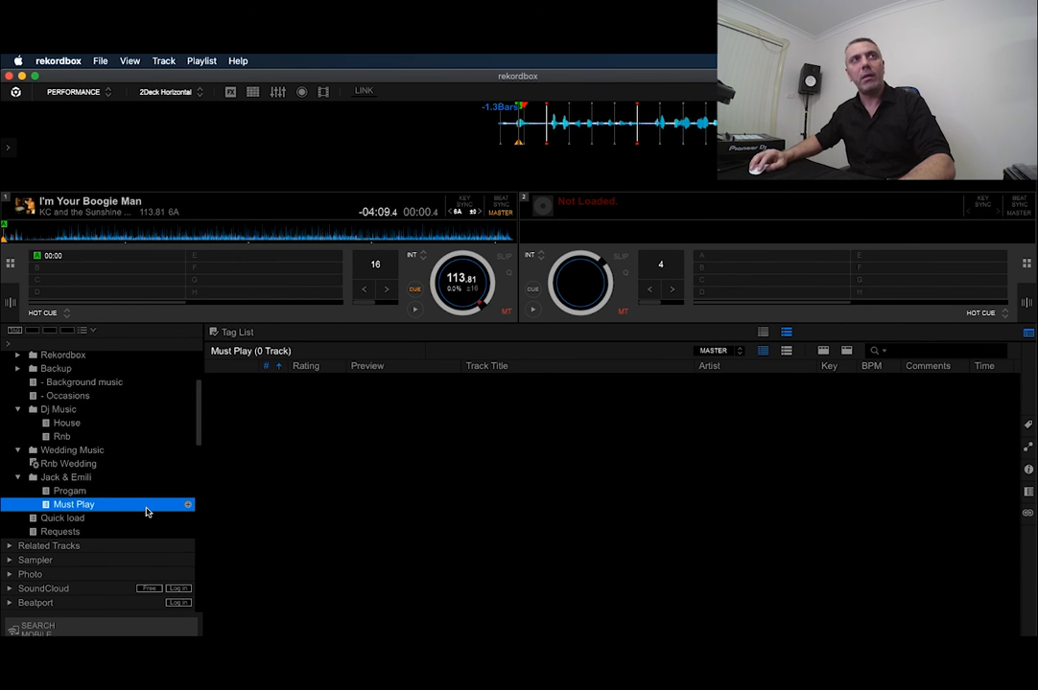
- Add DJ Got Us Falling In Love Again, Calabria and BARA BARA BERE from the Explorer's House folder to the couple's Progam playlist
left_click(140, 492)
scroll(123, 537, "down", 5)
scroll(122, 540, "down", 2)
scroll(110, 534, "down", 1)
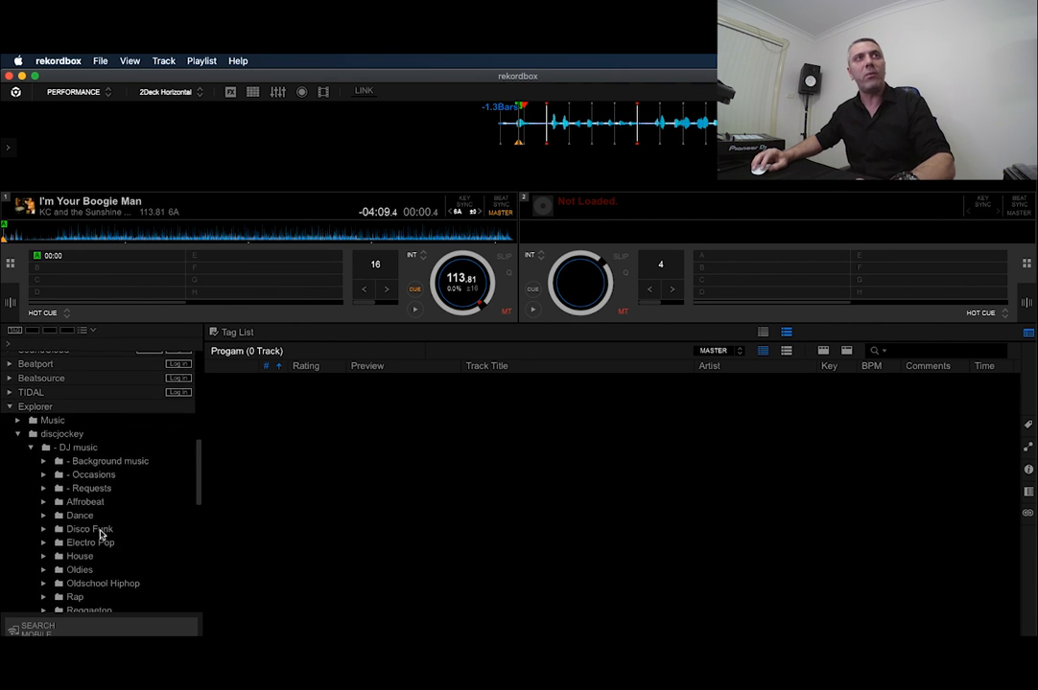
left_click(79, 556)
left_click(599, 526)
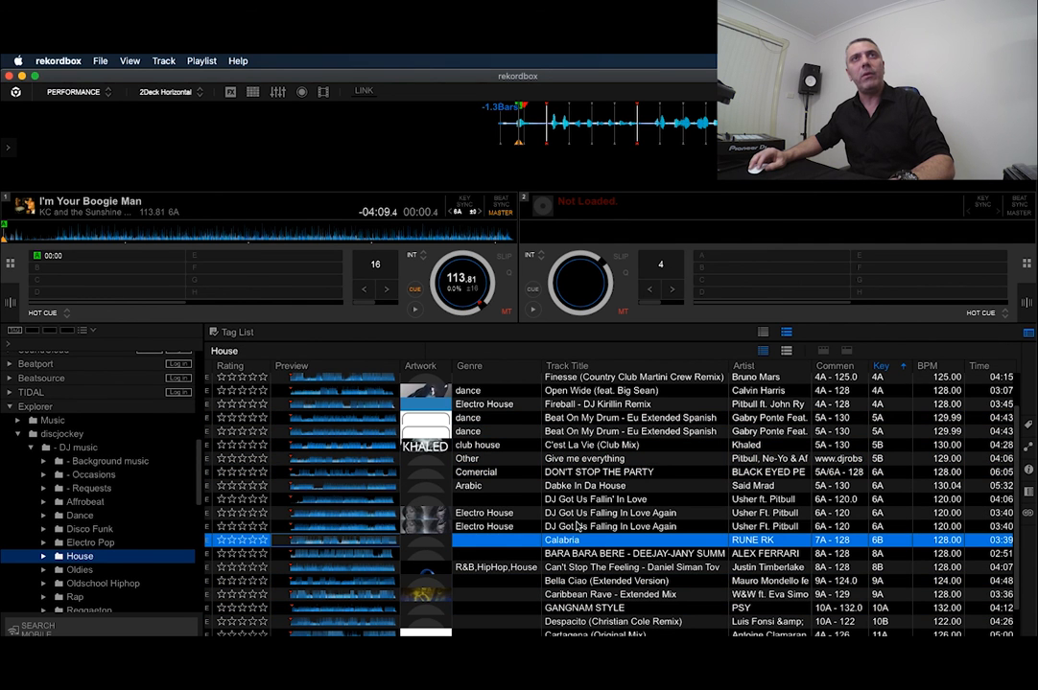
left_click(588, 554, "shift")
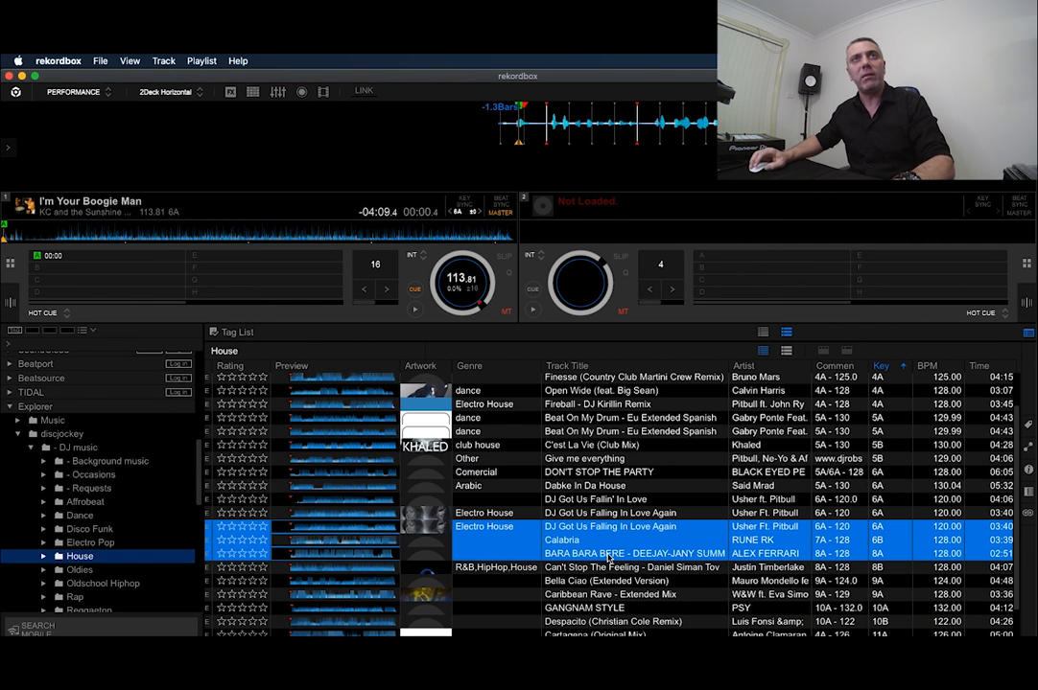
right_click(596, 553)
mouse_move(540, 236)
mouse_move(676, 408)
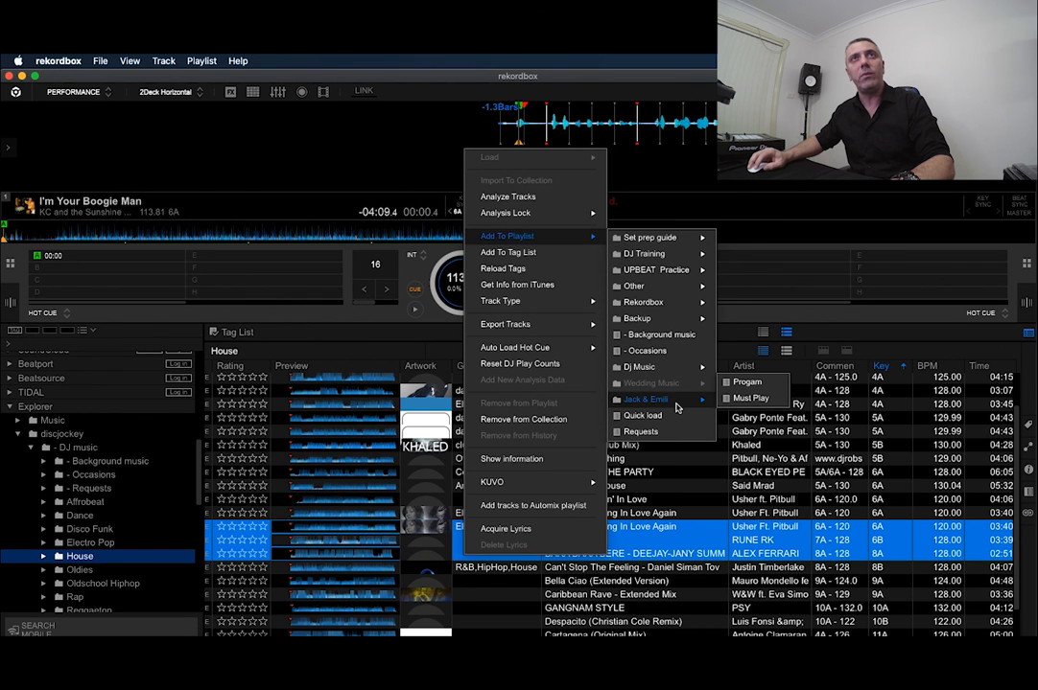
left_click(752, 398)
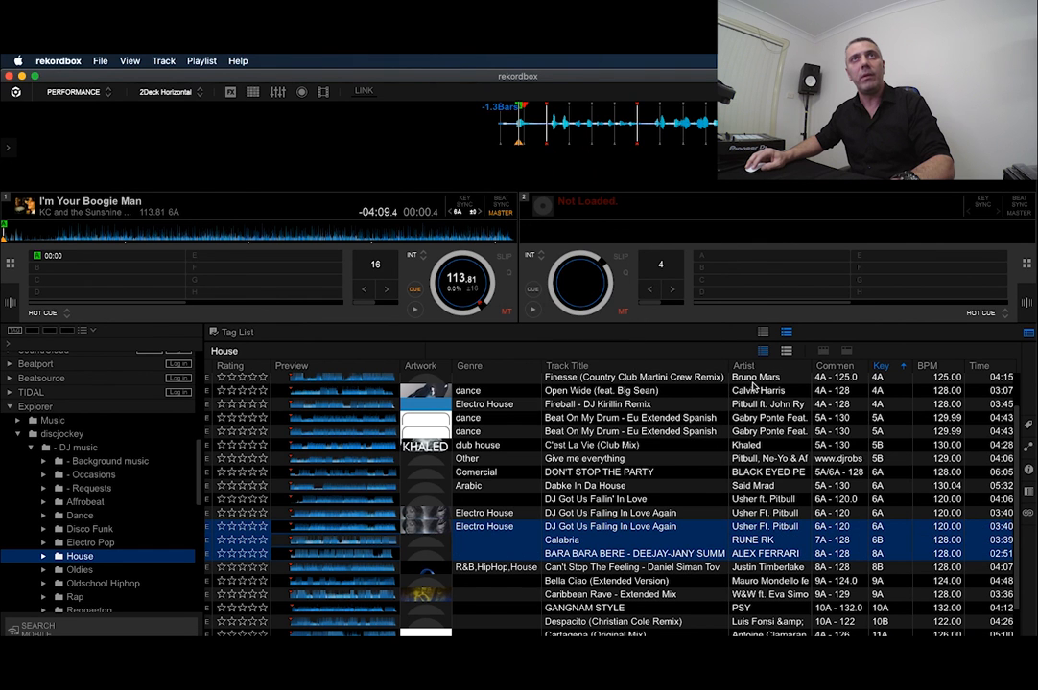
- Add the House tracks from Endless Summer through C'est La Vie (Club Mix) to the couple's Must Play playlist
left_click(633, 445)
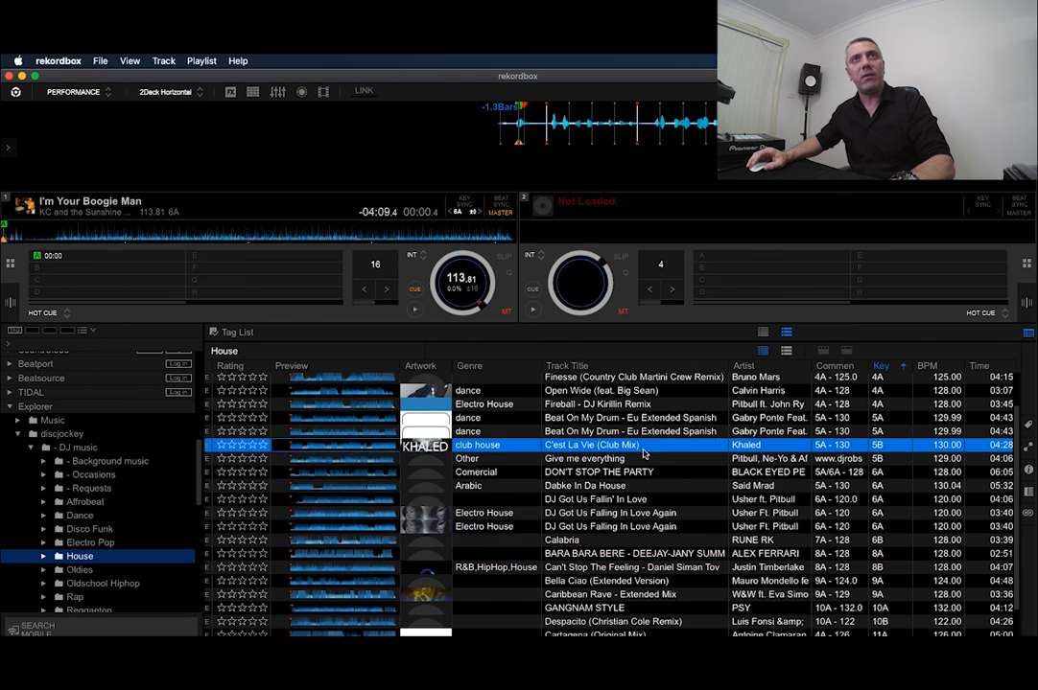
scroll(652, 463, "up", 2)
left_click(623, 406, "shift")
right_click(481, 474)
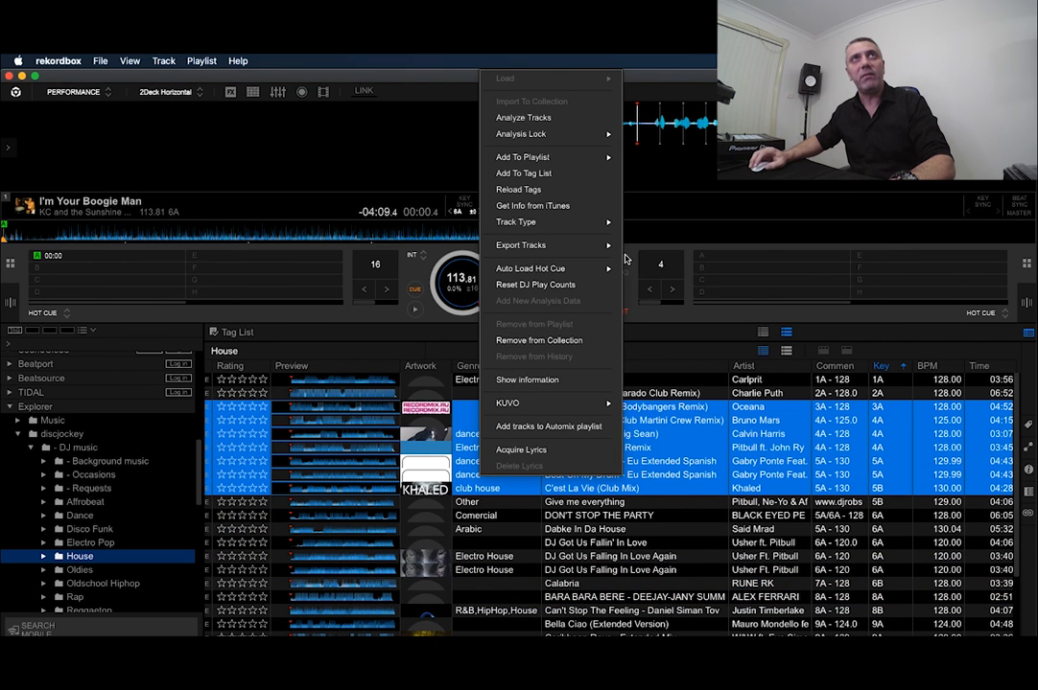
mouse_move(581, 166)
mouse_move(672, 320)
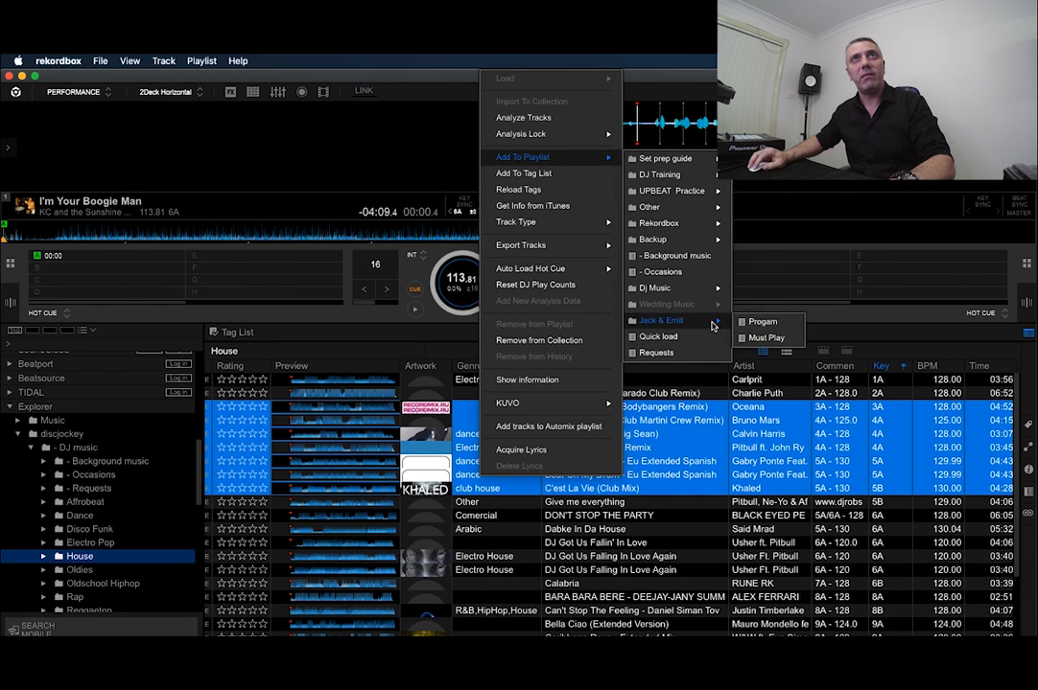
left_click(757, 338)
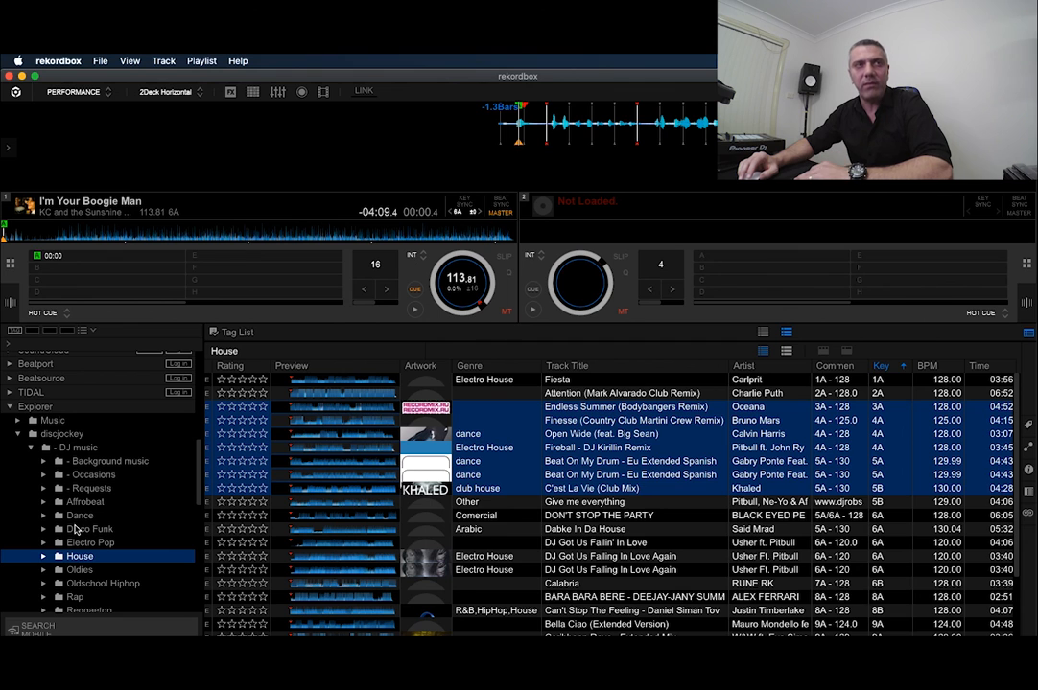
- Open the couple's Progam playlist and review its tracks, selecting Calabria
scroll(81, 535, "up", 1)
scroll(80, 535, "up", 5)
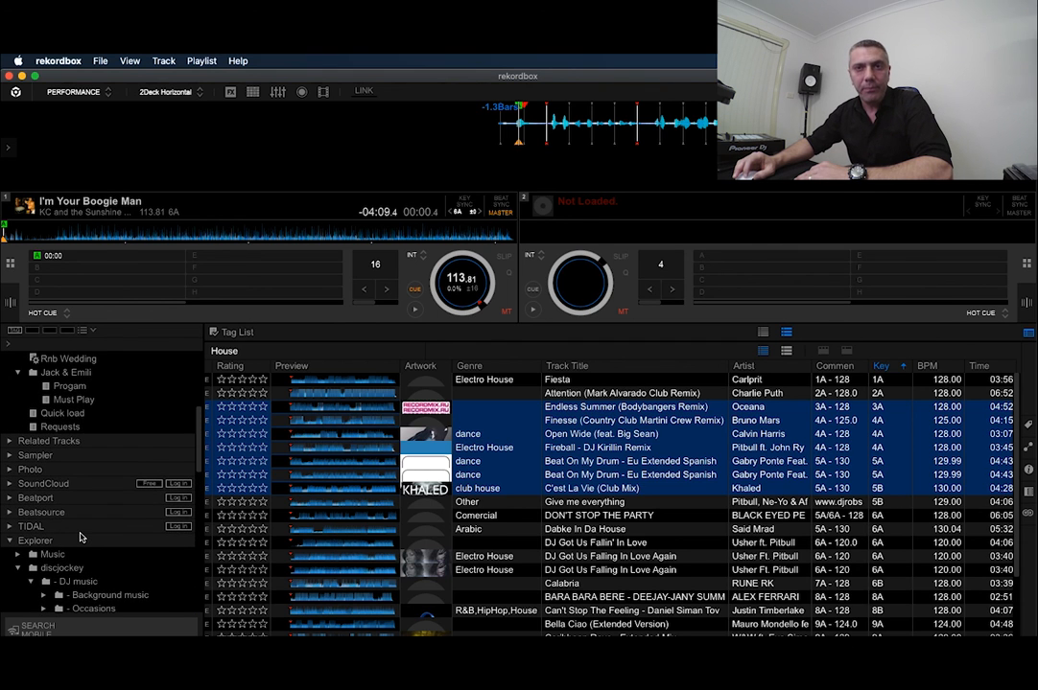
scroll(81, 537, "up", 4)
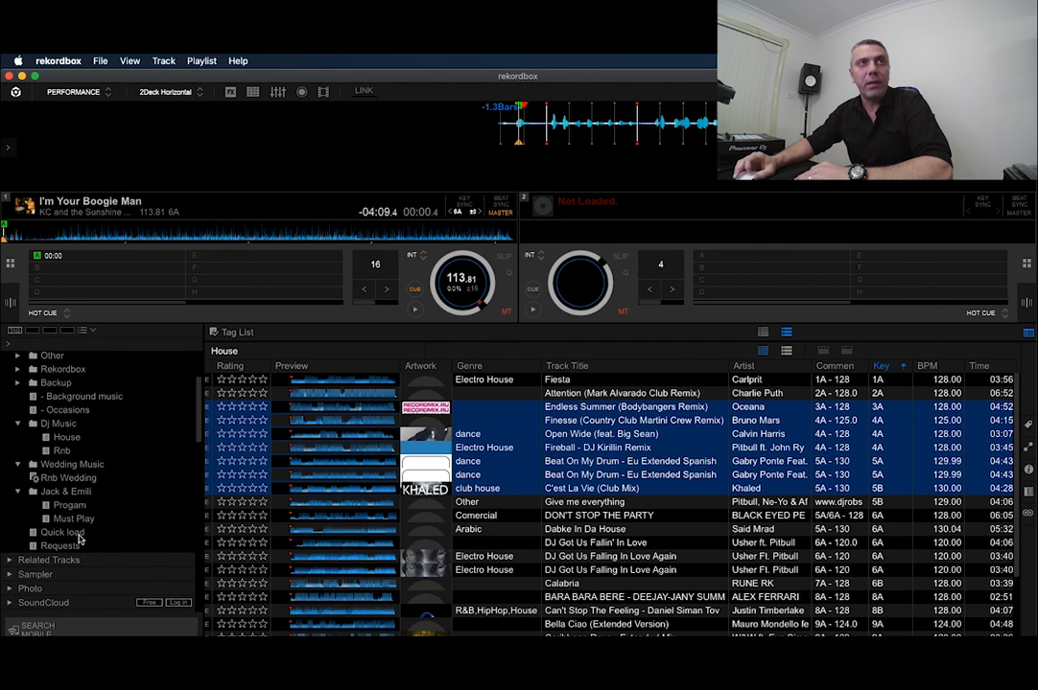
scroll(80, 539, "down", 1)
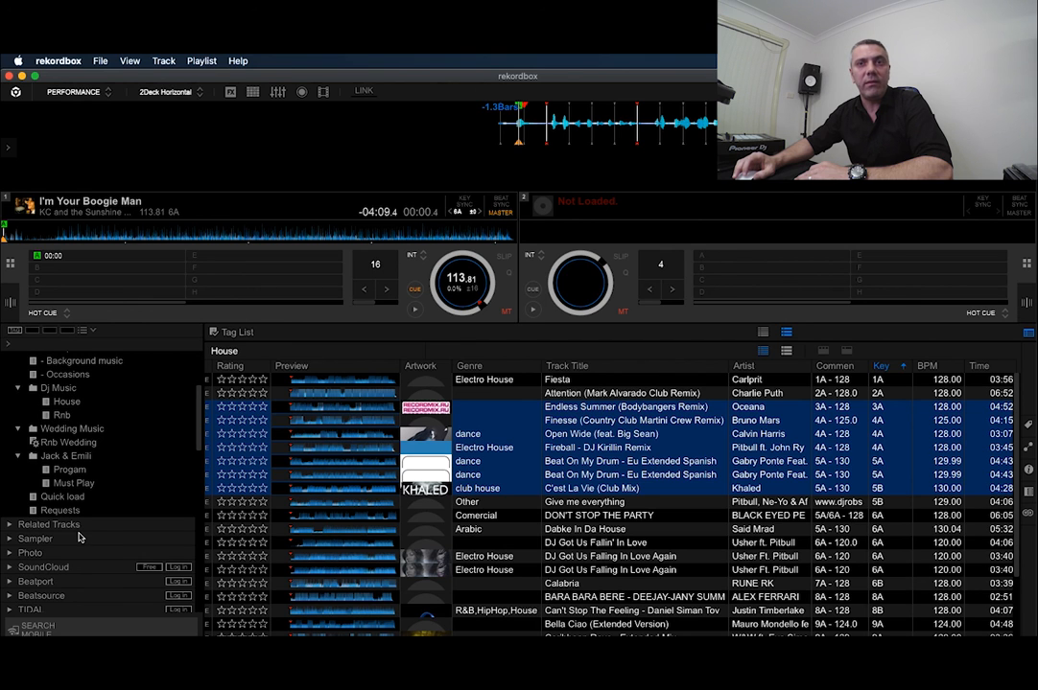
left_click(64, 474)
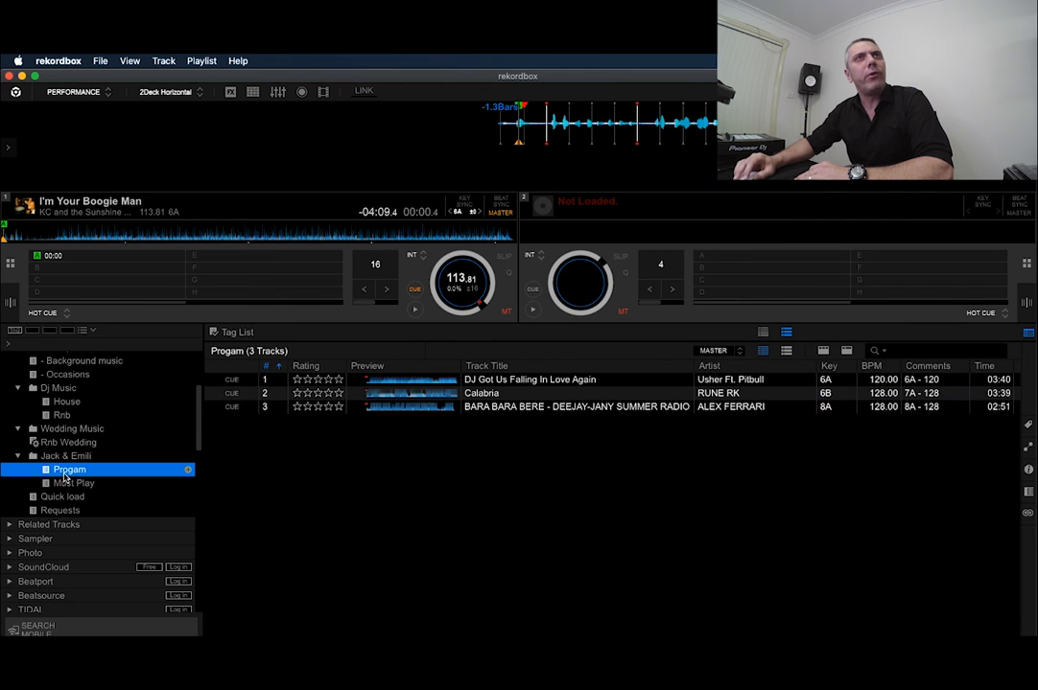
left_click(494, 394)
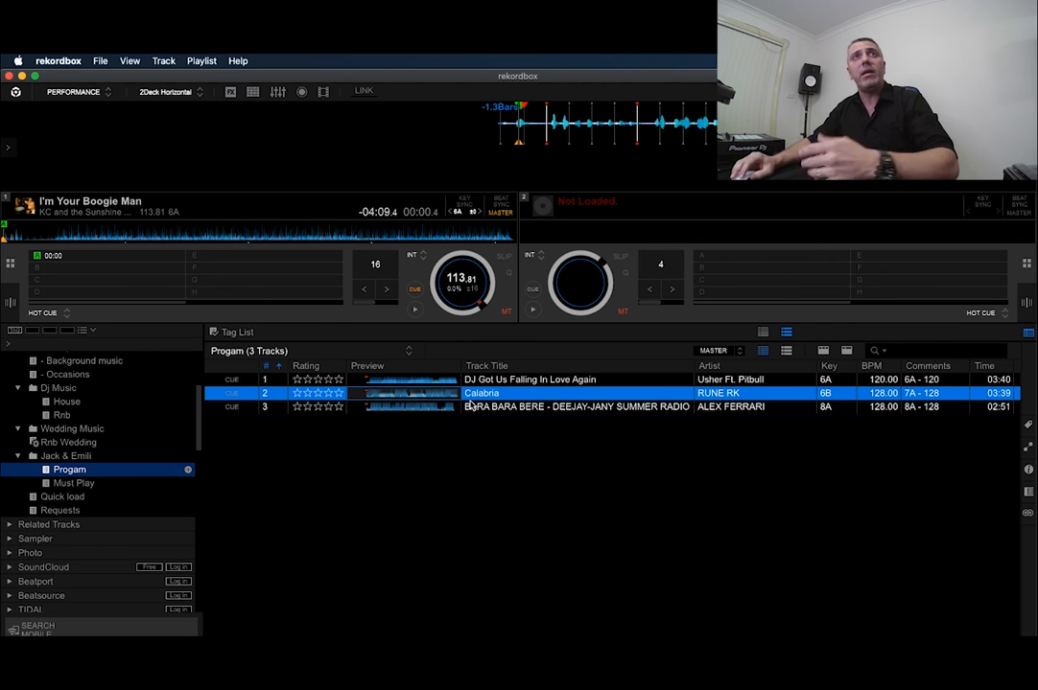
- Move BARA BARA BERE above Calabria in the couple's Progam playlist, and add The real slim shady to it from the Rnb playlist
left_click_drag(498, 412, 491, 393)
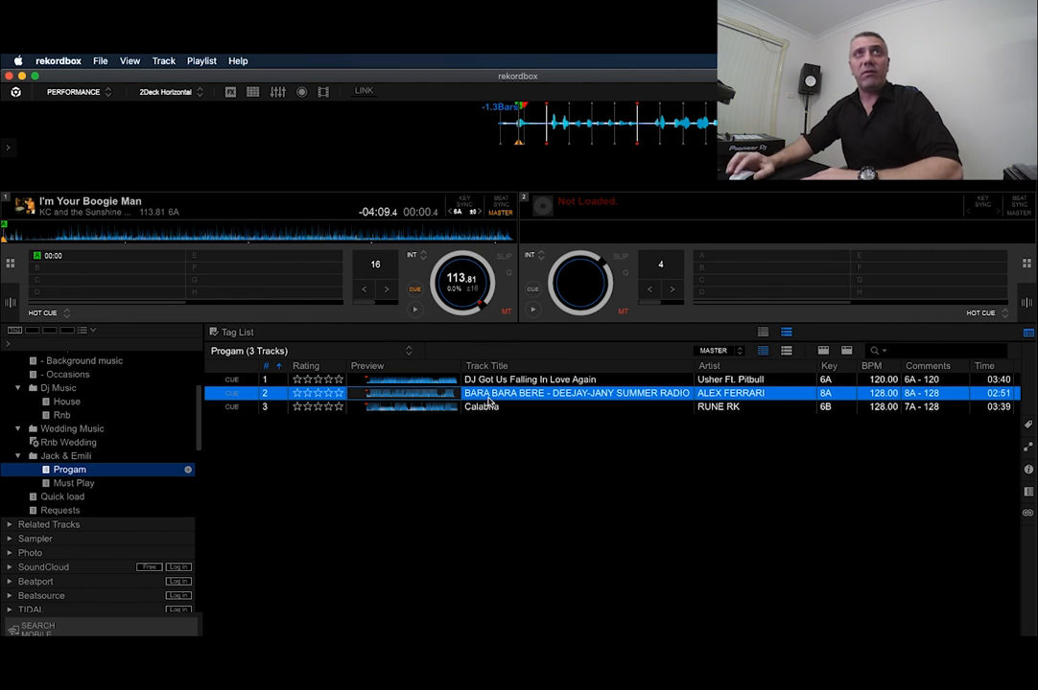
left_click(480, 408)
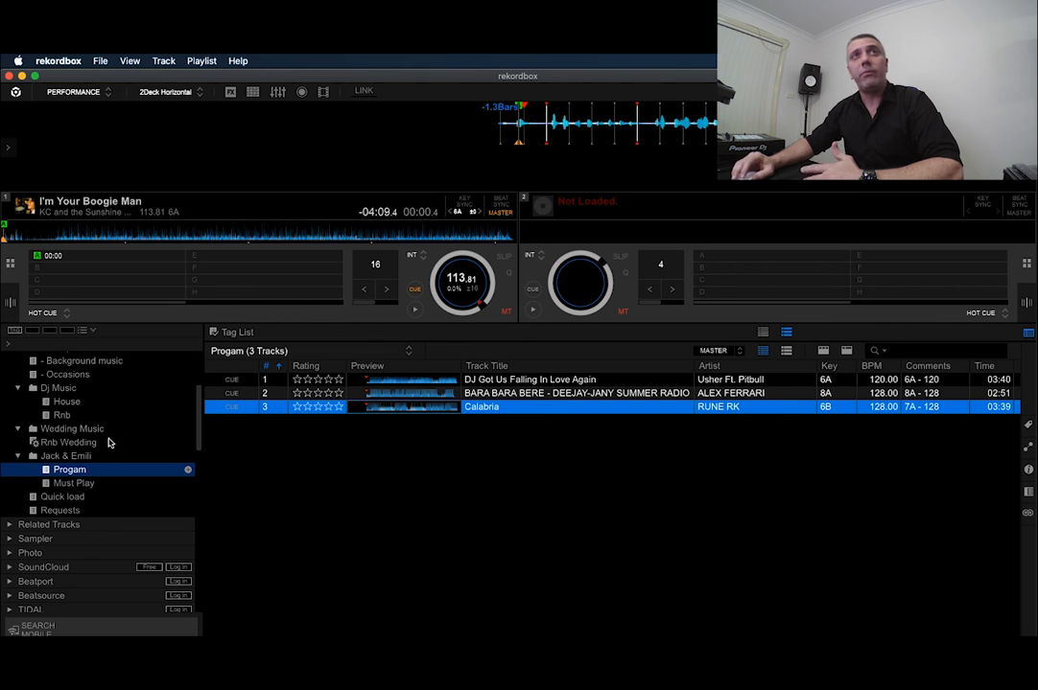
left_click(64, 415)
right_click(464, 426)
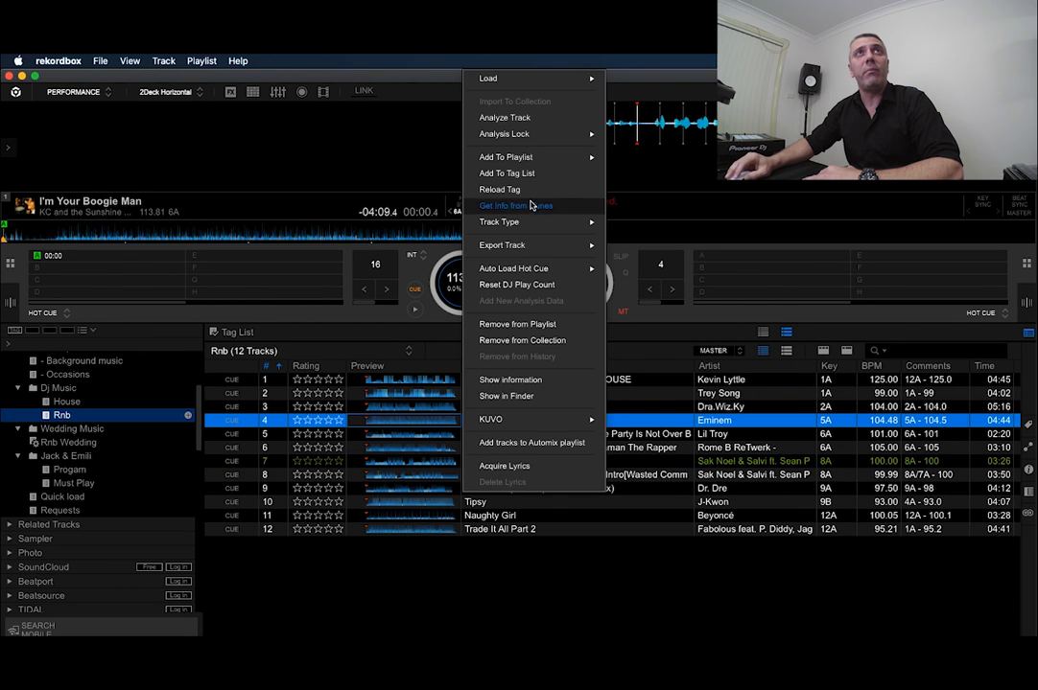
mouse_move(537, 157)
mouse_move(672, 320)
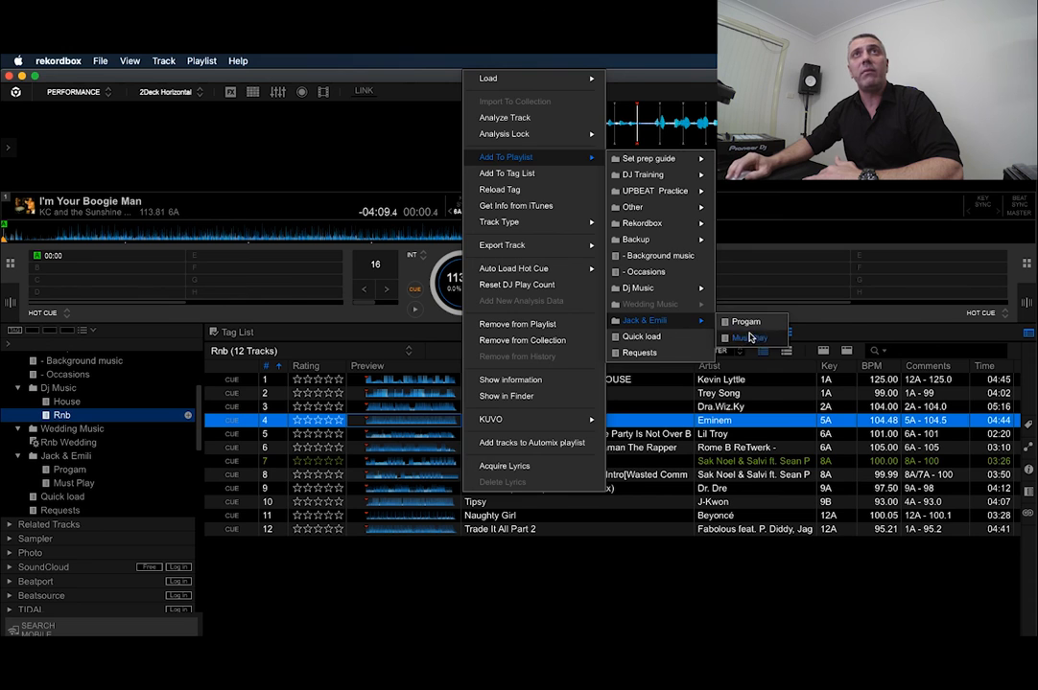
left_click(744, 324)
left_click(67, 403)
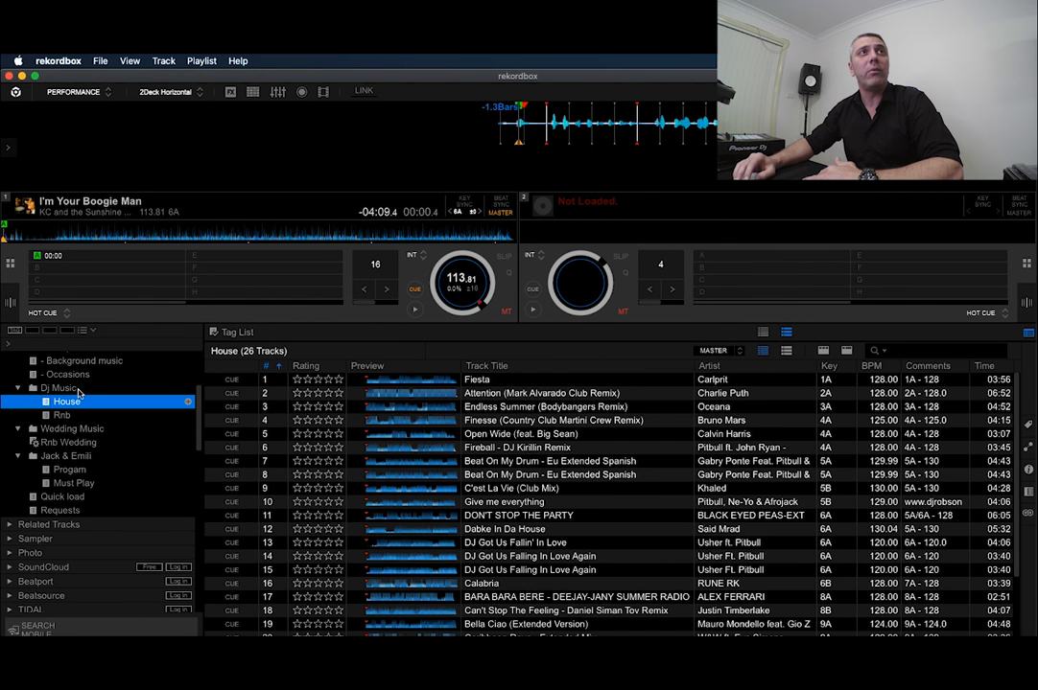
- Set the comment of The real slim shady in the couple's Progam playlist to Bridal Waltz
left_click(70, 470)
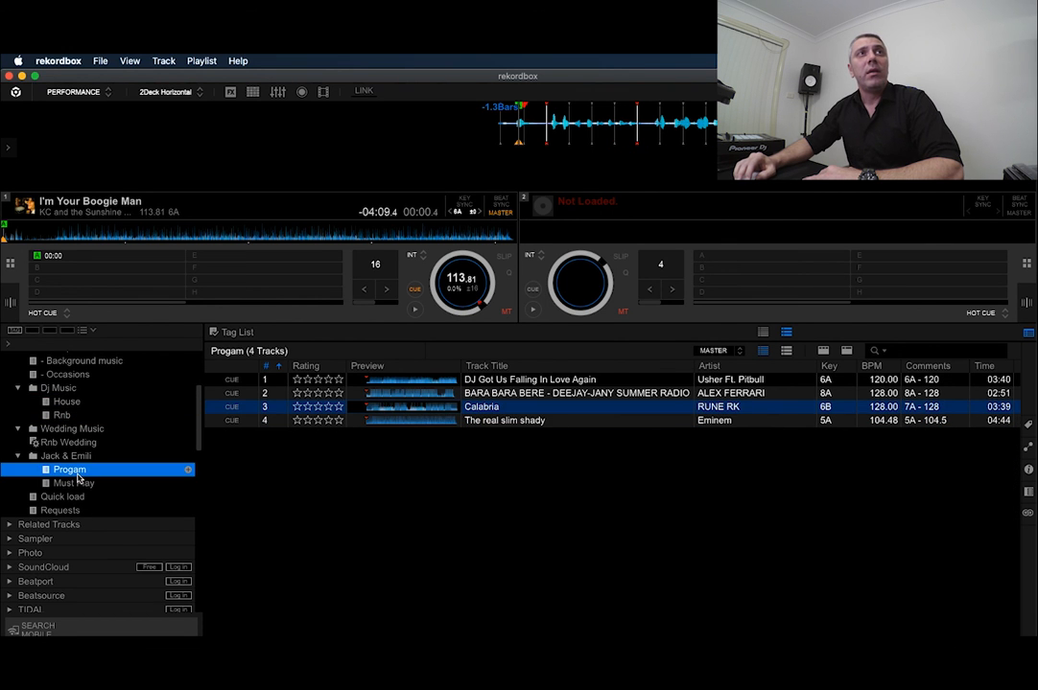
left_click(567, 429)
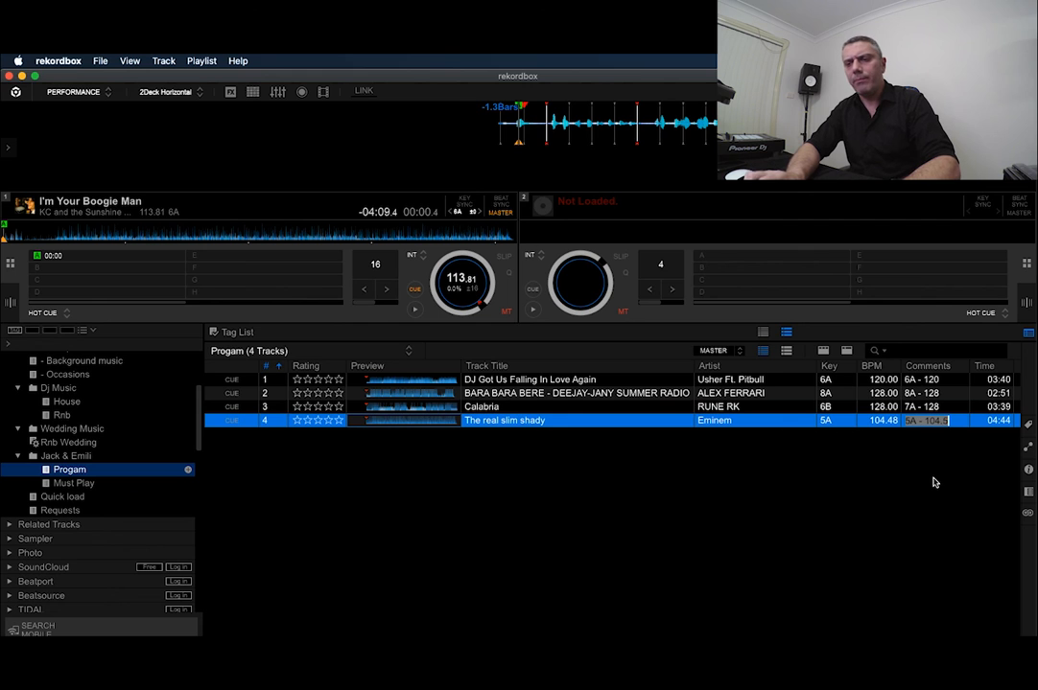
type("Bri")
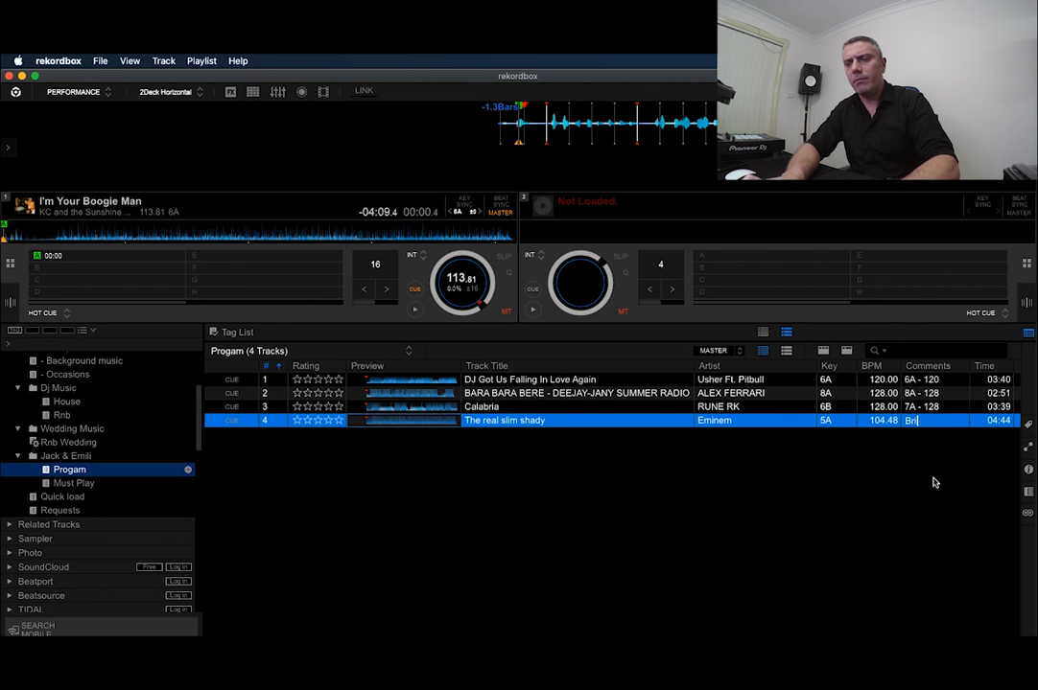
type("dal Waltz")
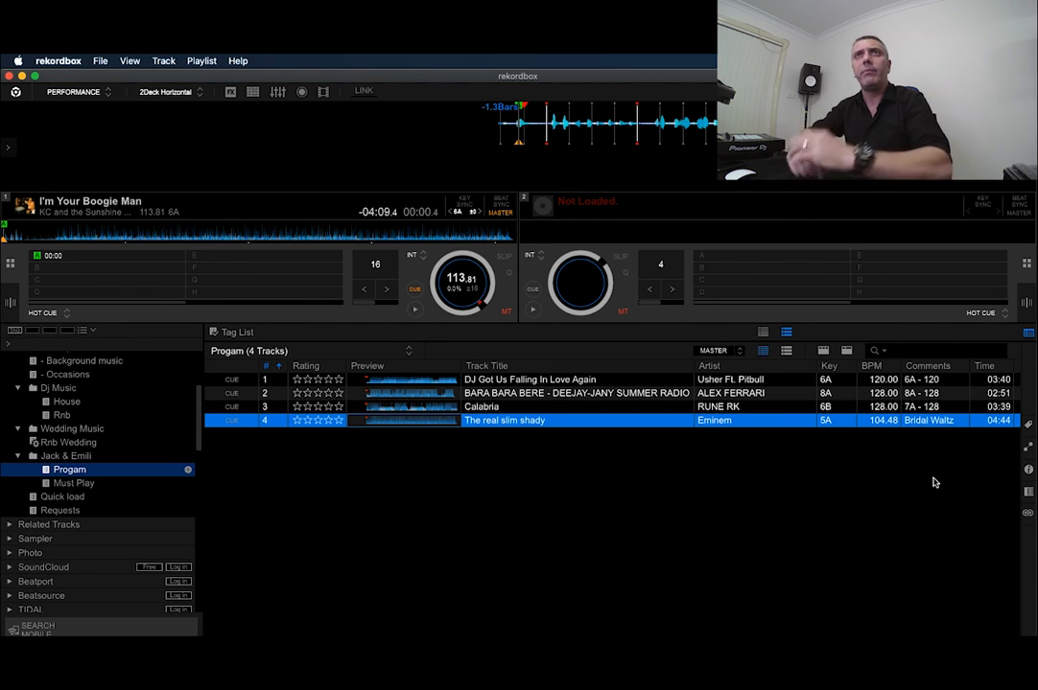
- Set the comment of DJ Got Us Falling In Love Again to Entry 1
left_click(923, 380)
left_click(925, 381)
type("Entry 1")
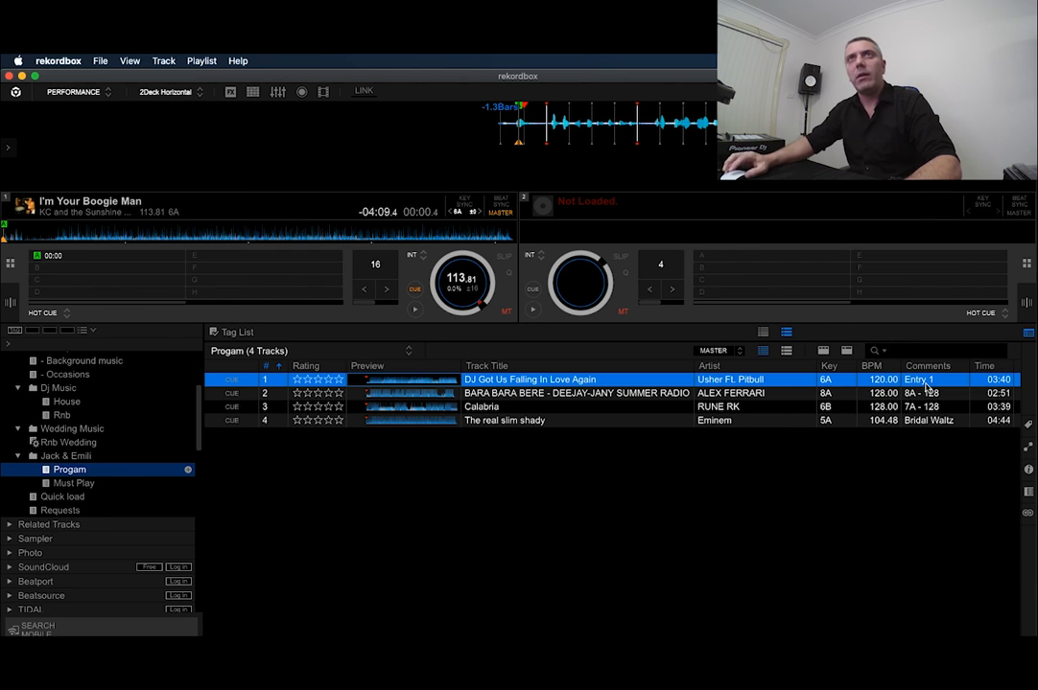
- Review the tracks in the couple's Progam and Must Play playlists, then the Wedding Music folder and the Rnb Wedding intelligent playlist
left_click(927, 394)
left_click(927, 407)
left_click(924, 423)
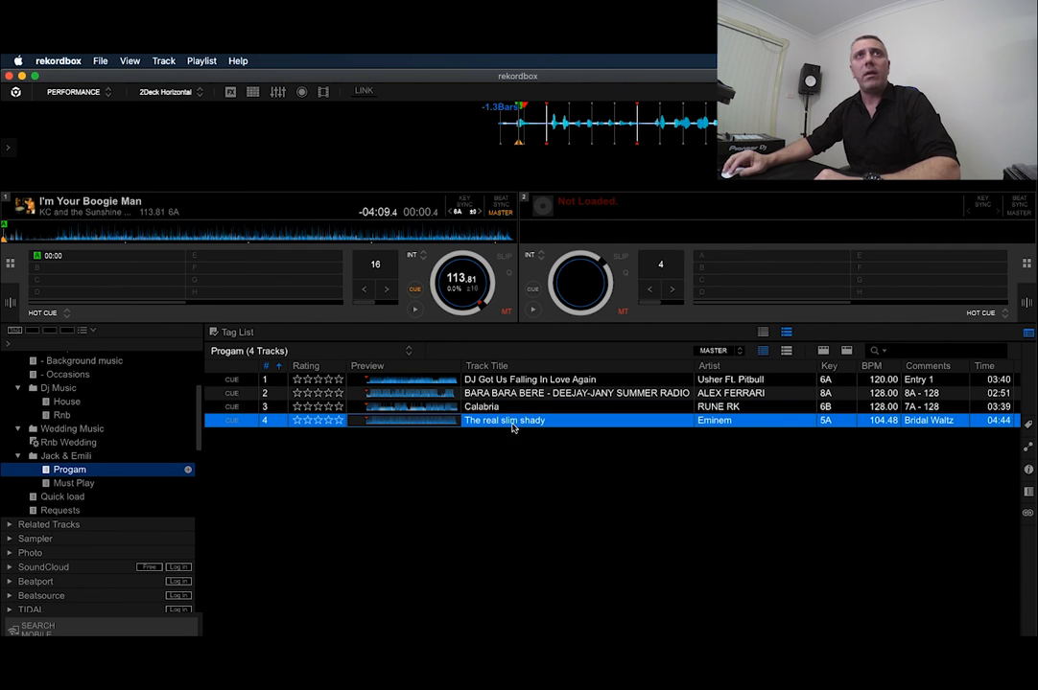
left_click(81, 484)
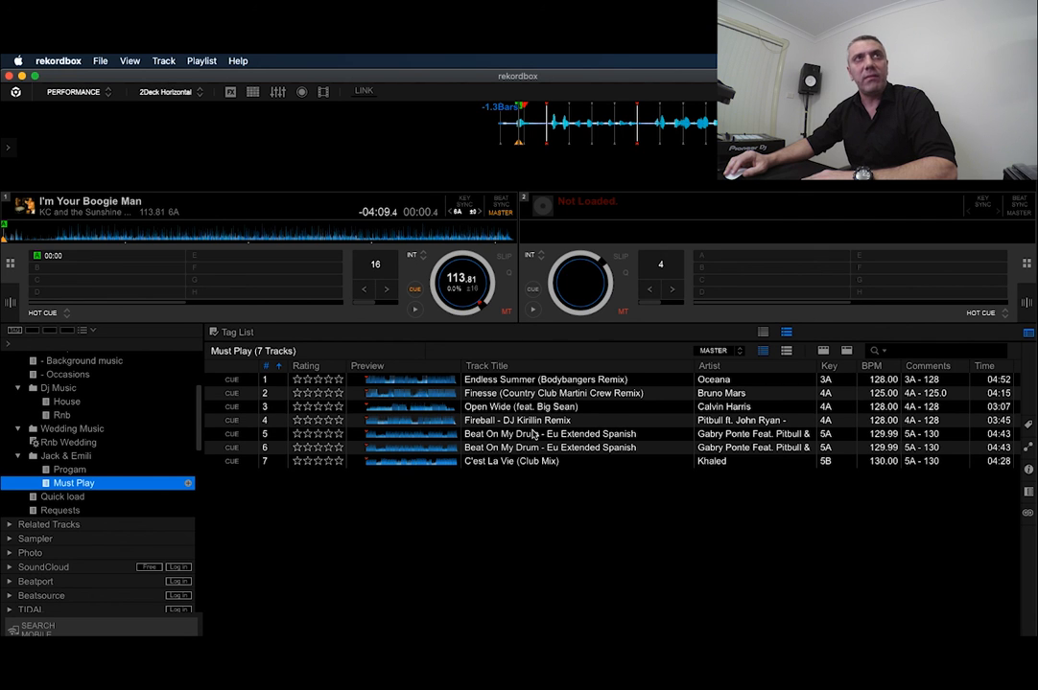
left_click(508, 407)
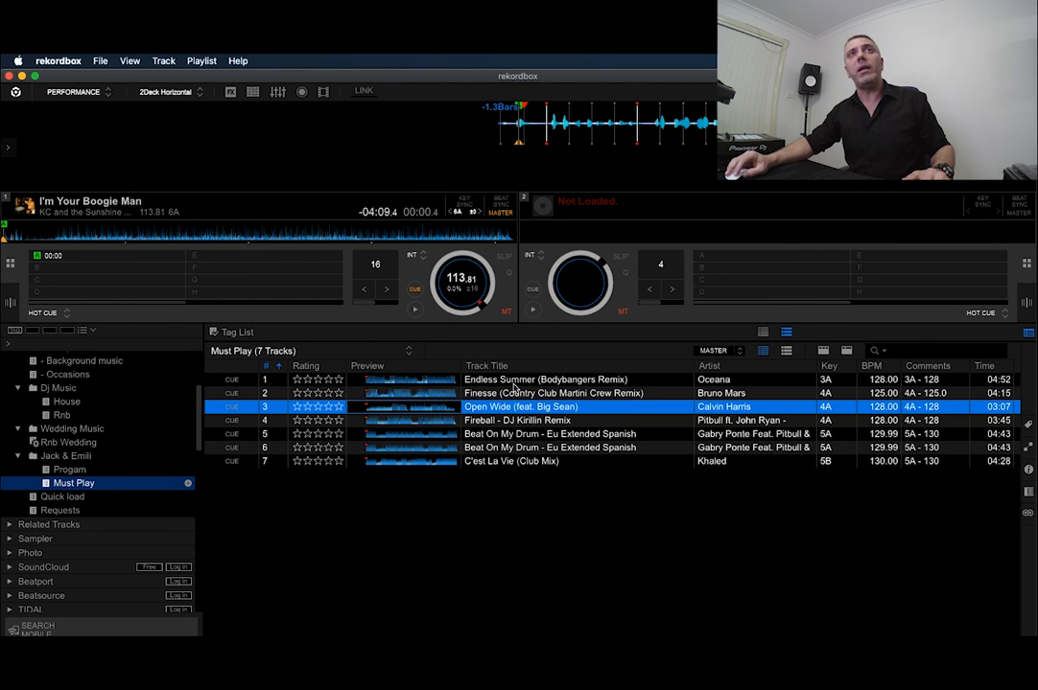
left_click(526, 447)
left_click(525, 381)
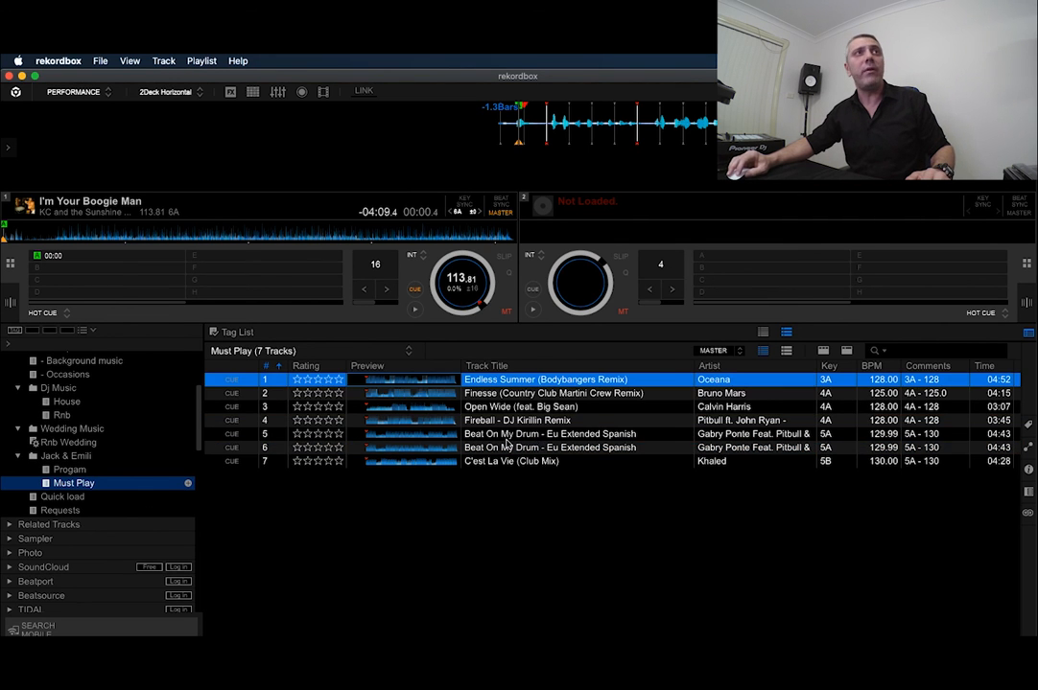
left_click(513, 434)
left_click(98, 429)
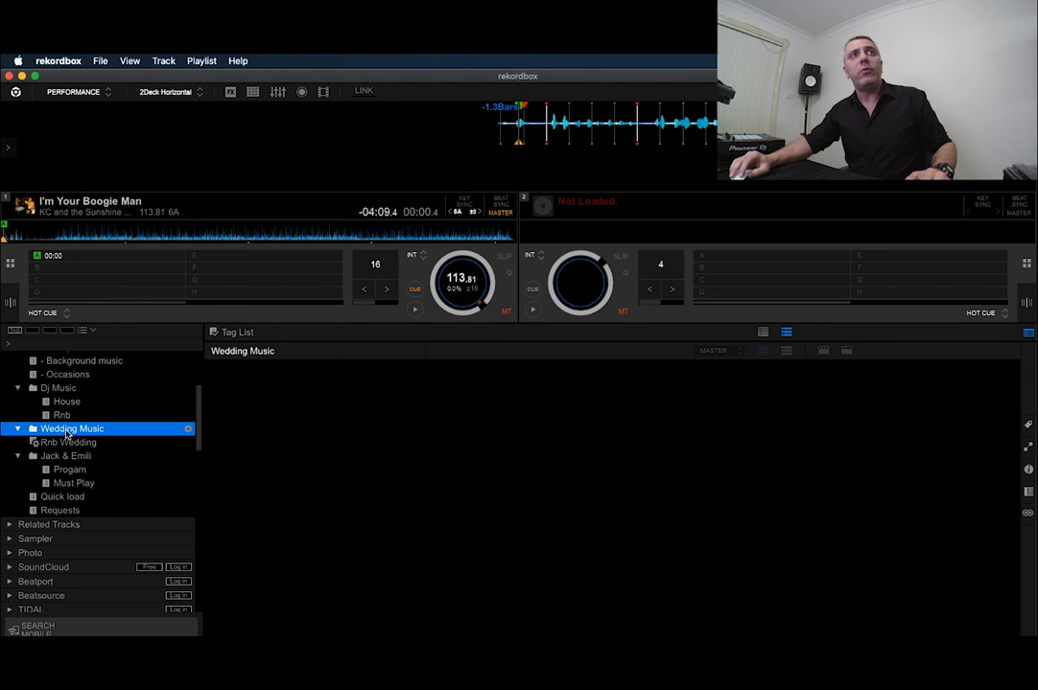
left_click(55, 445)
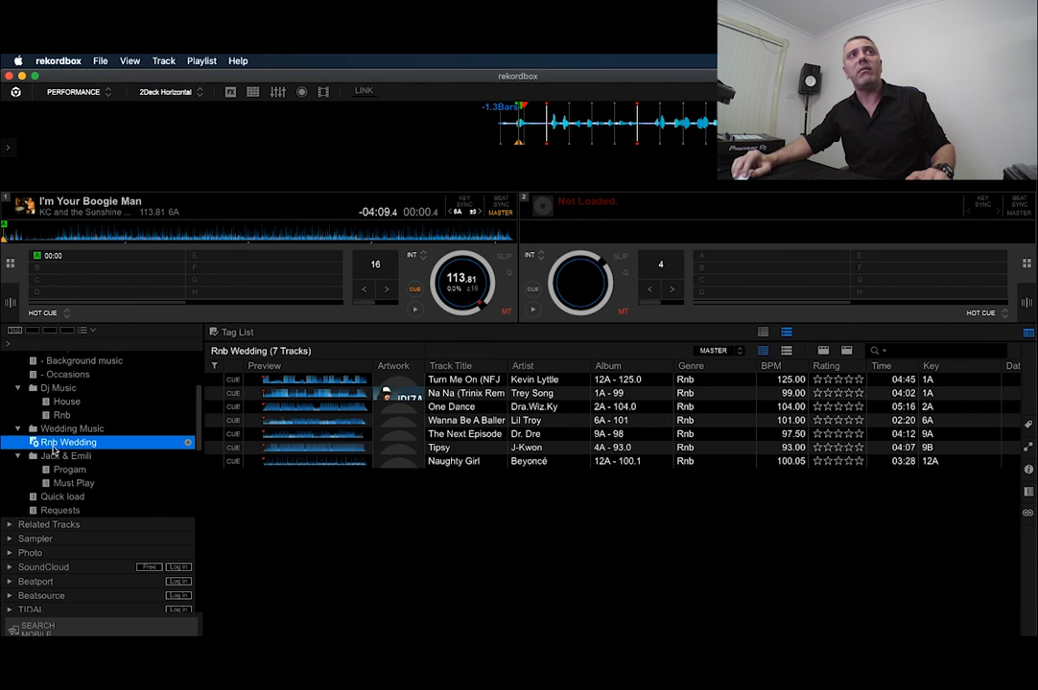